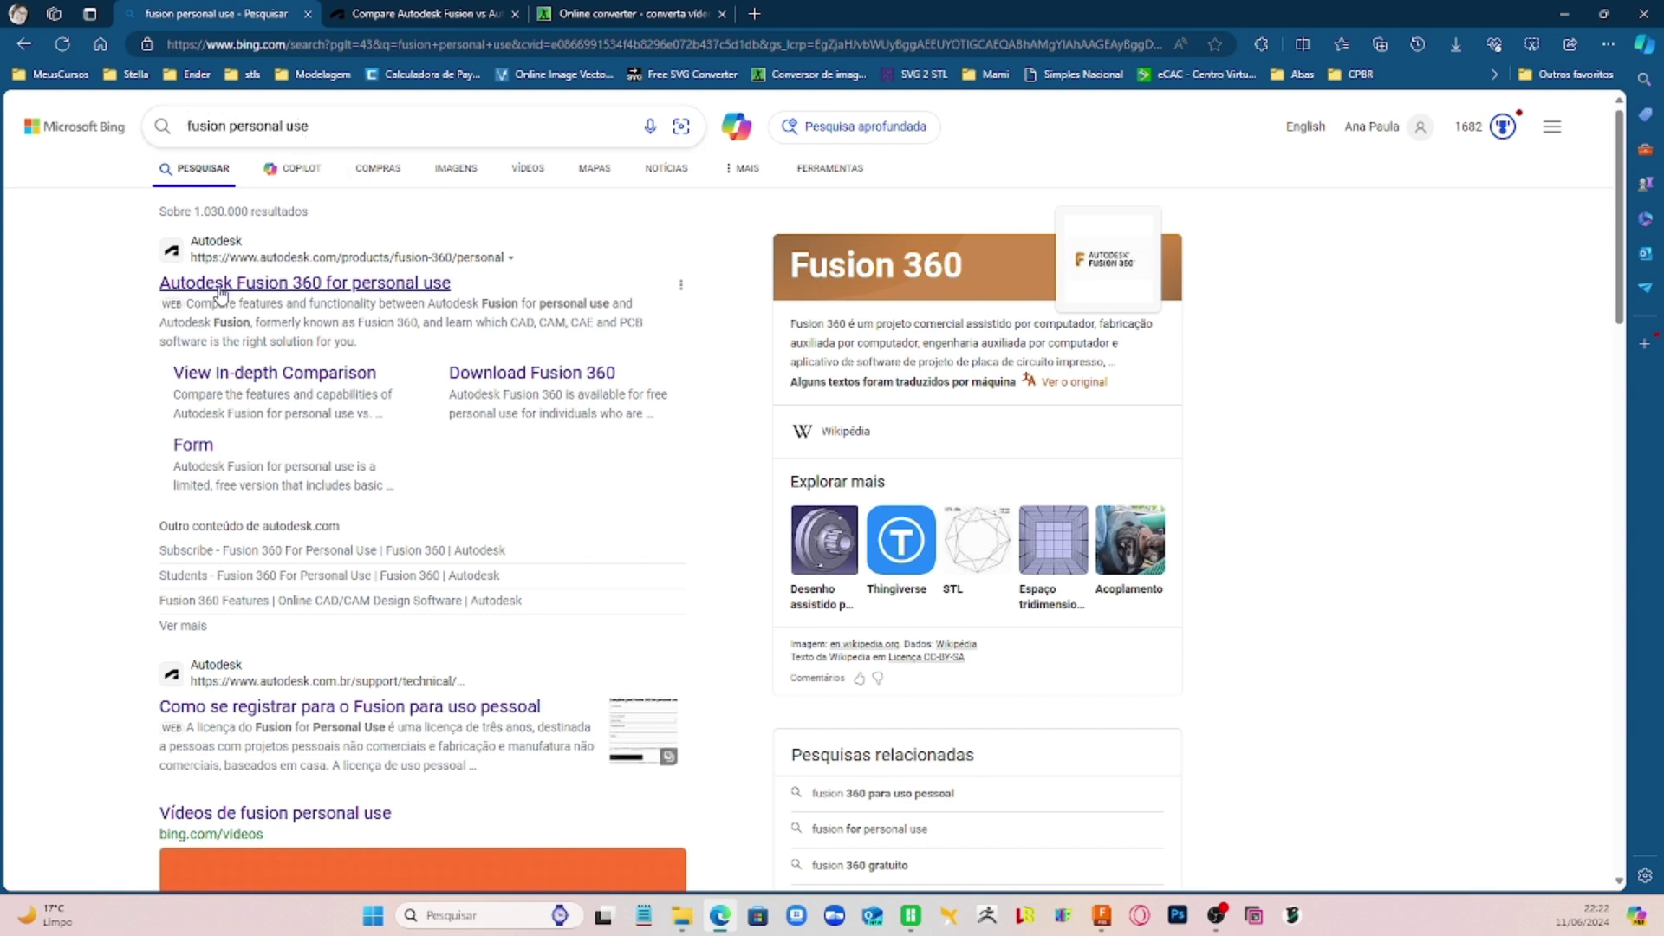
# Step: Open the Autodesk Fusion 360 for personal use page from the search results and bring up its download form
pyautogui.click(330, 290)
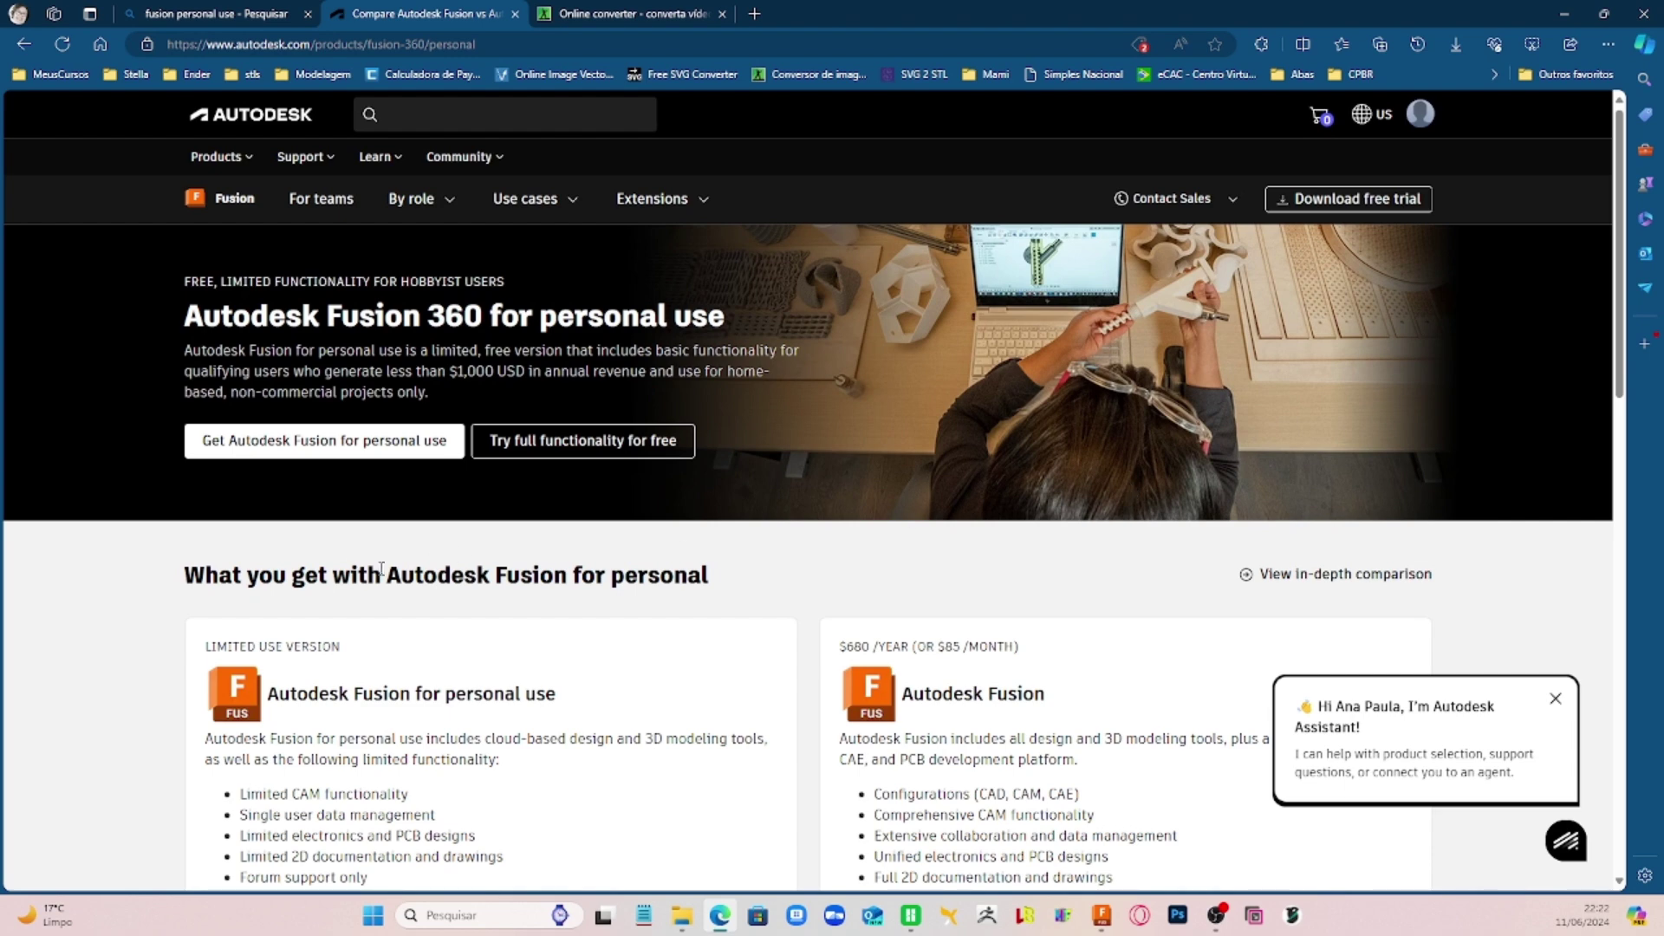
pyautogui.click(305, 442)
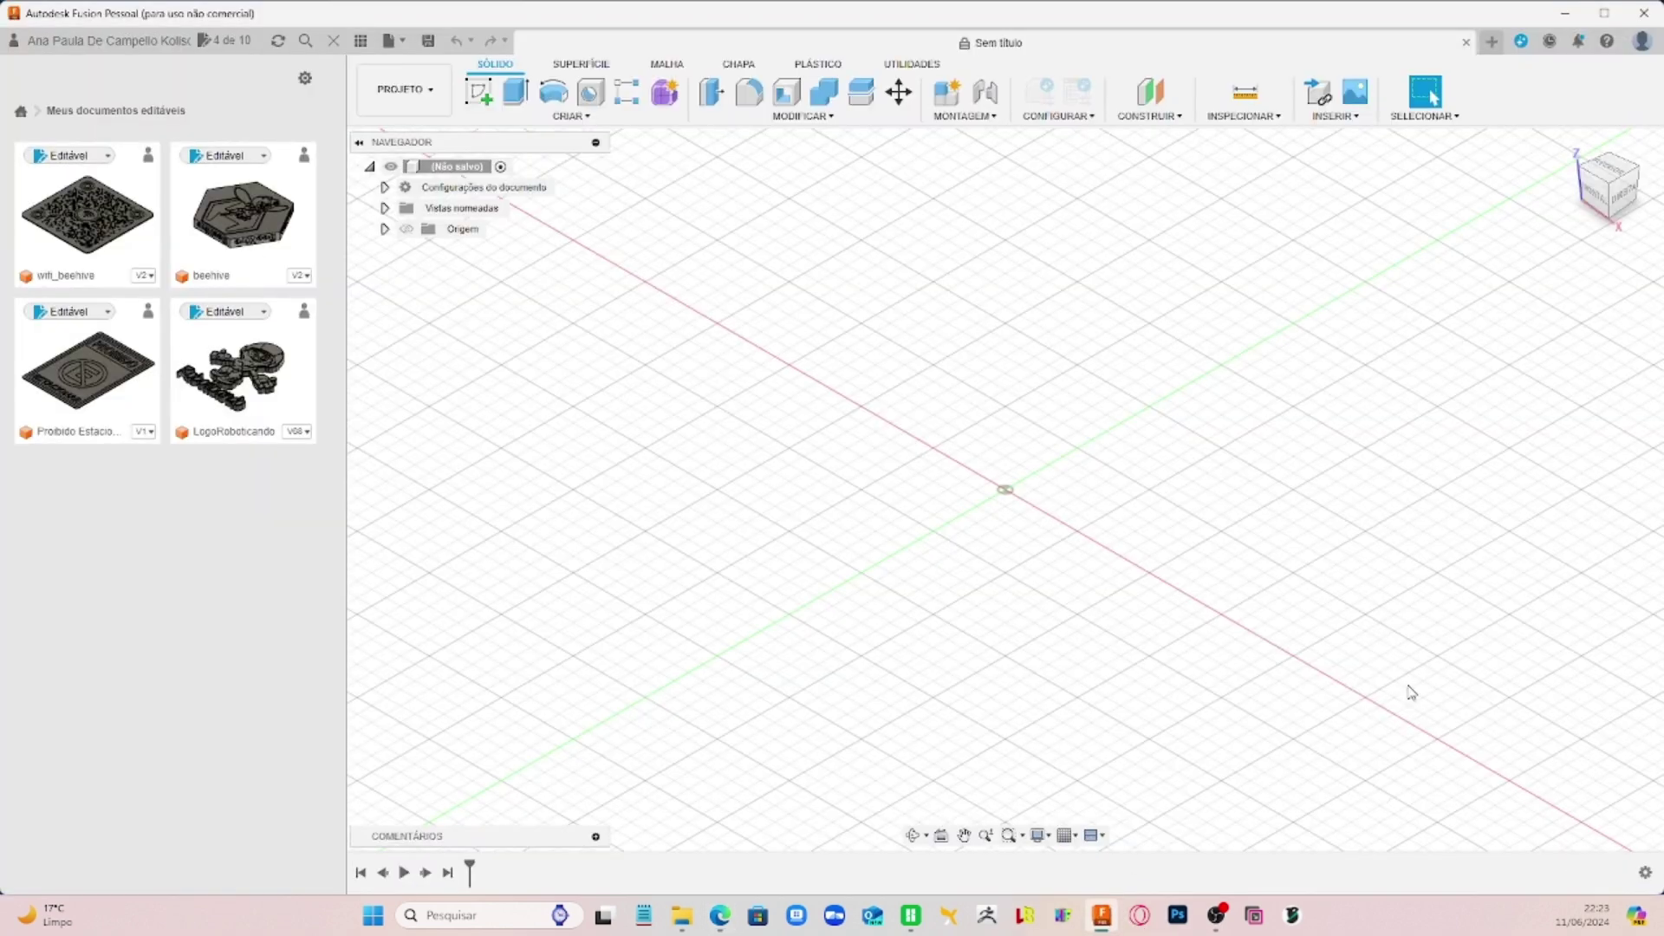
pyautogui.click(1567, 15)
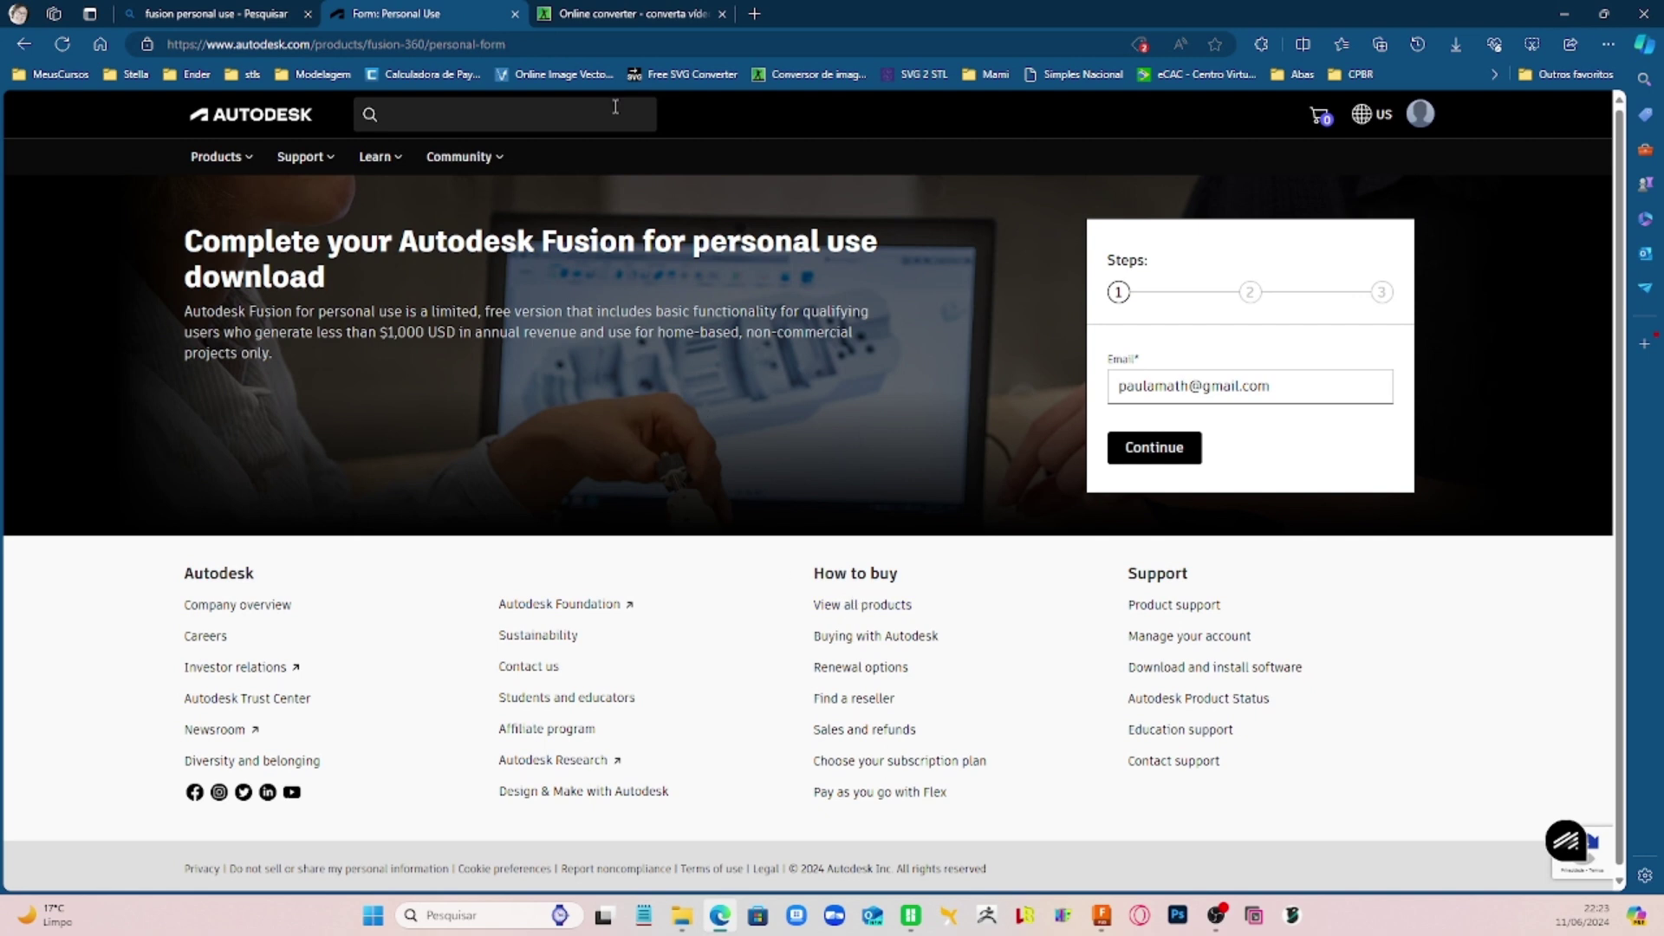
# Step: Switch to the Online-Convert site and open its image converter with SVG as the target format
pyautogui.click(614, 13)
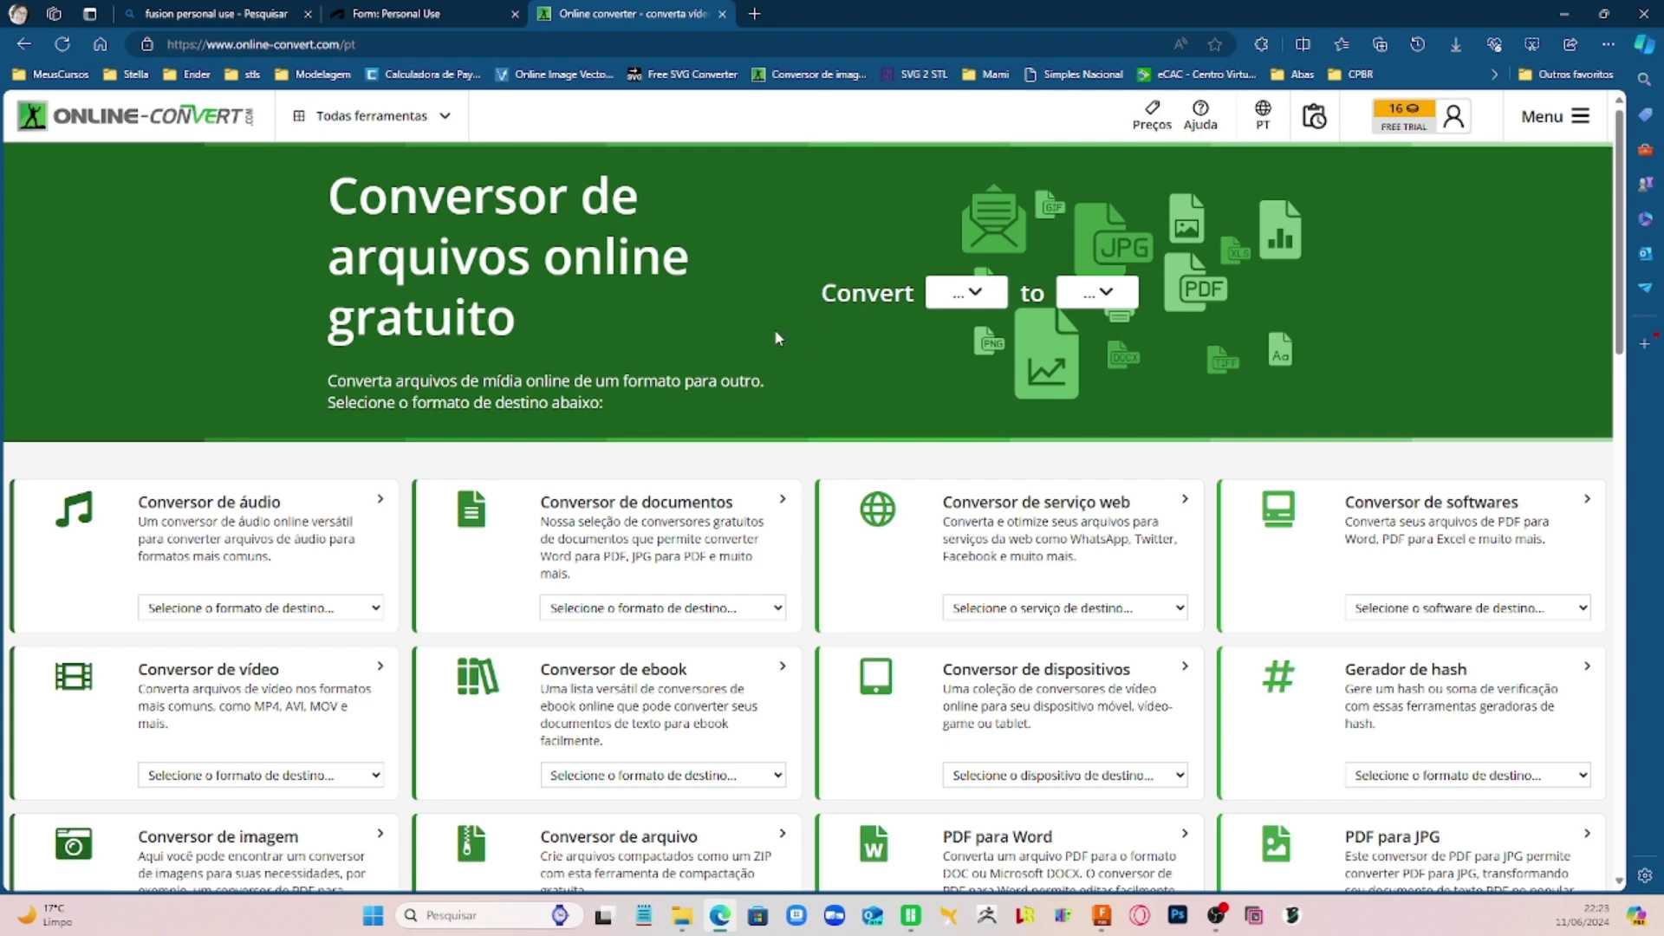
pyautogui.scroll(-2, 773, 330)
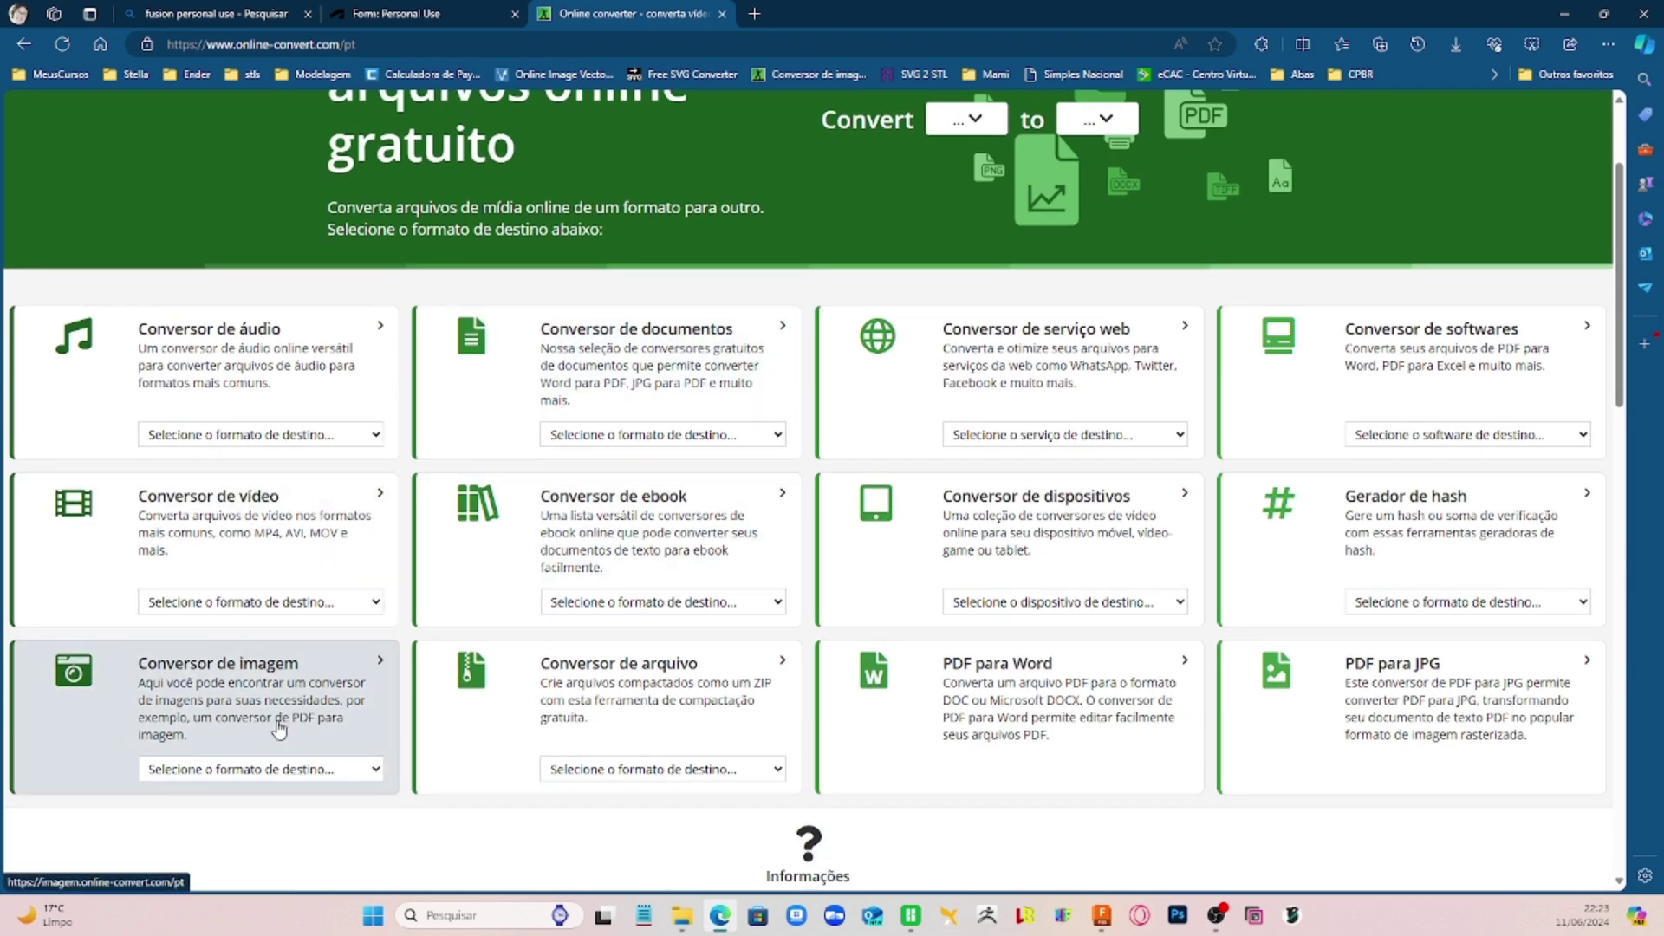
pyautogui.click(311, 772)
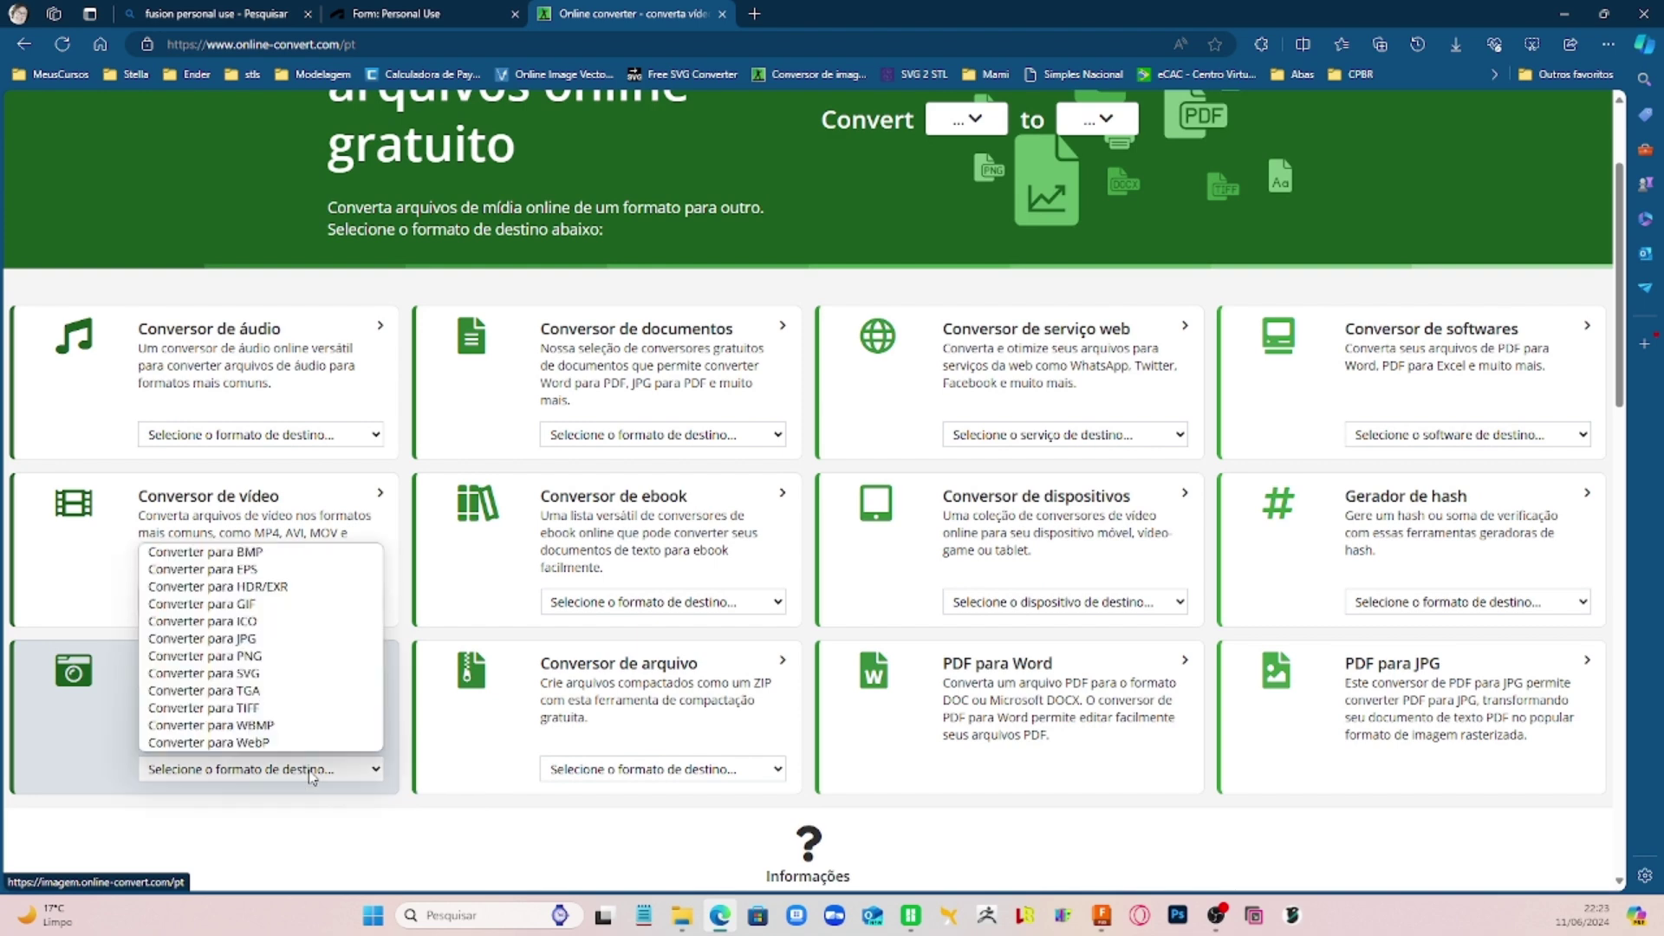
pyautogui.click(241, 674)
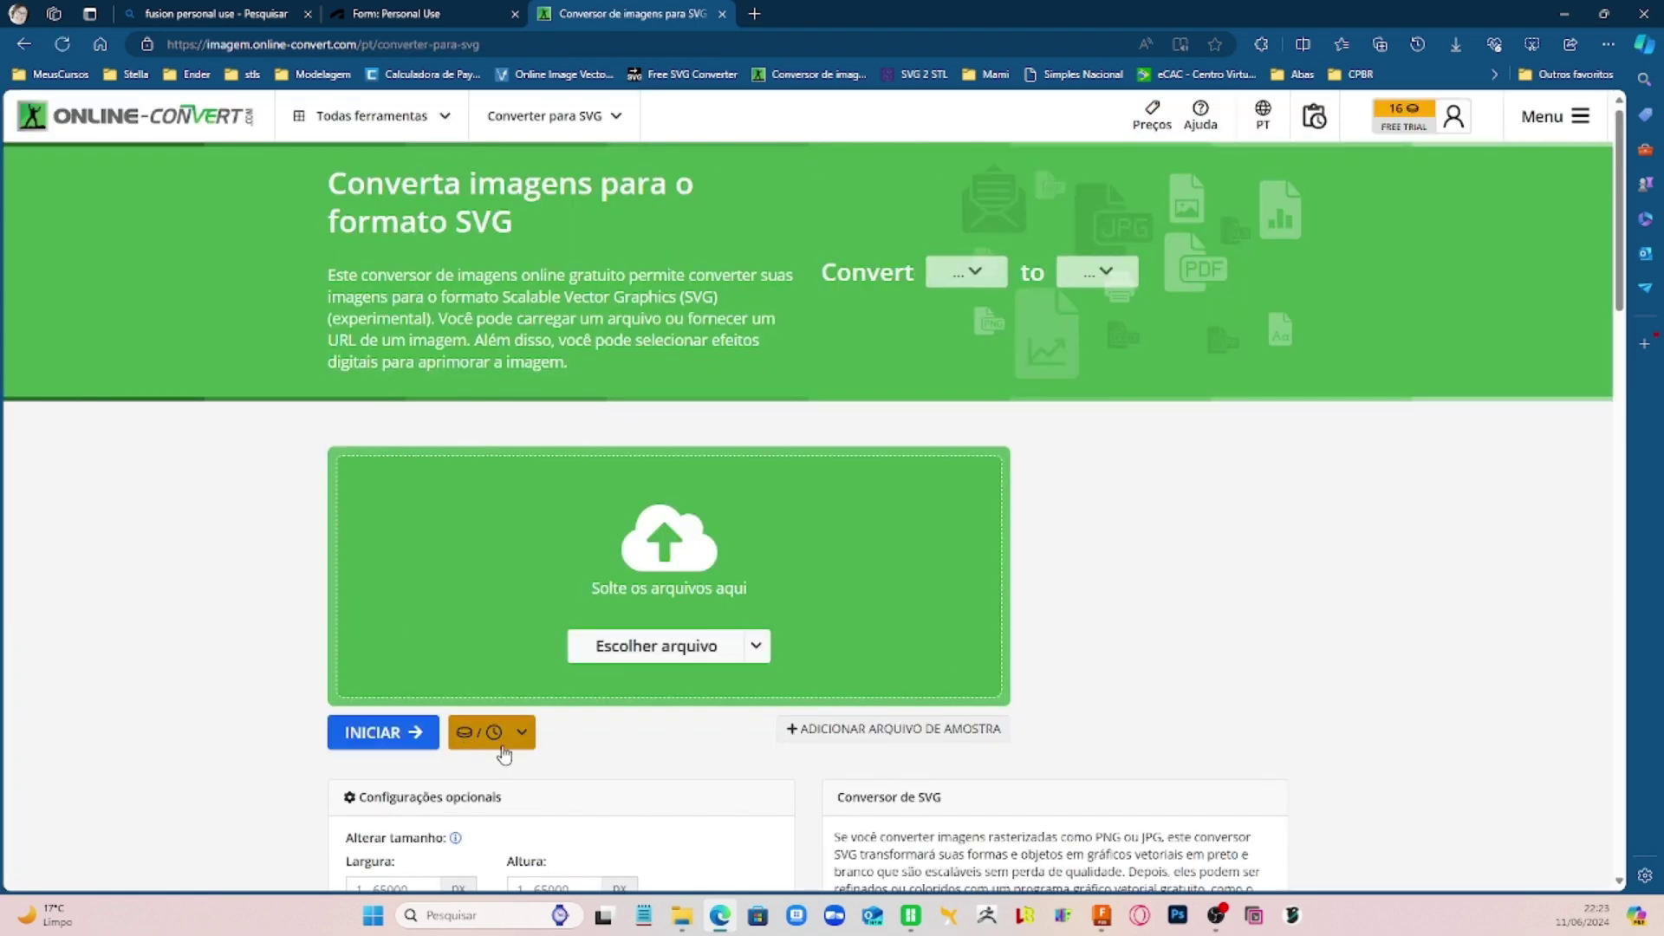
# Step: Upload pokemon.png from the Logo folder to the SVG converter and start the conversion
pyautogui.click(682, 917)
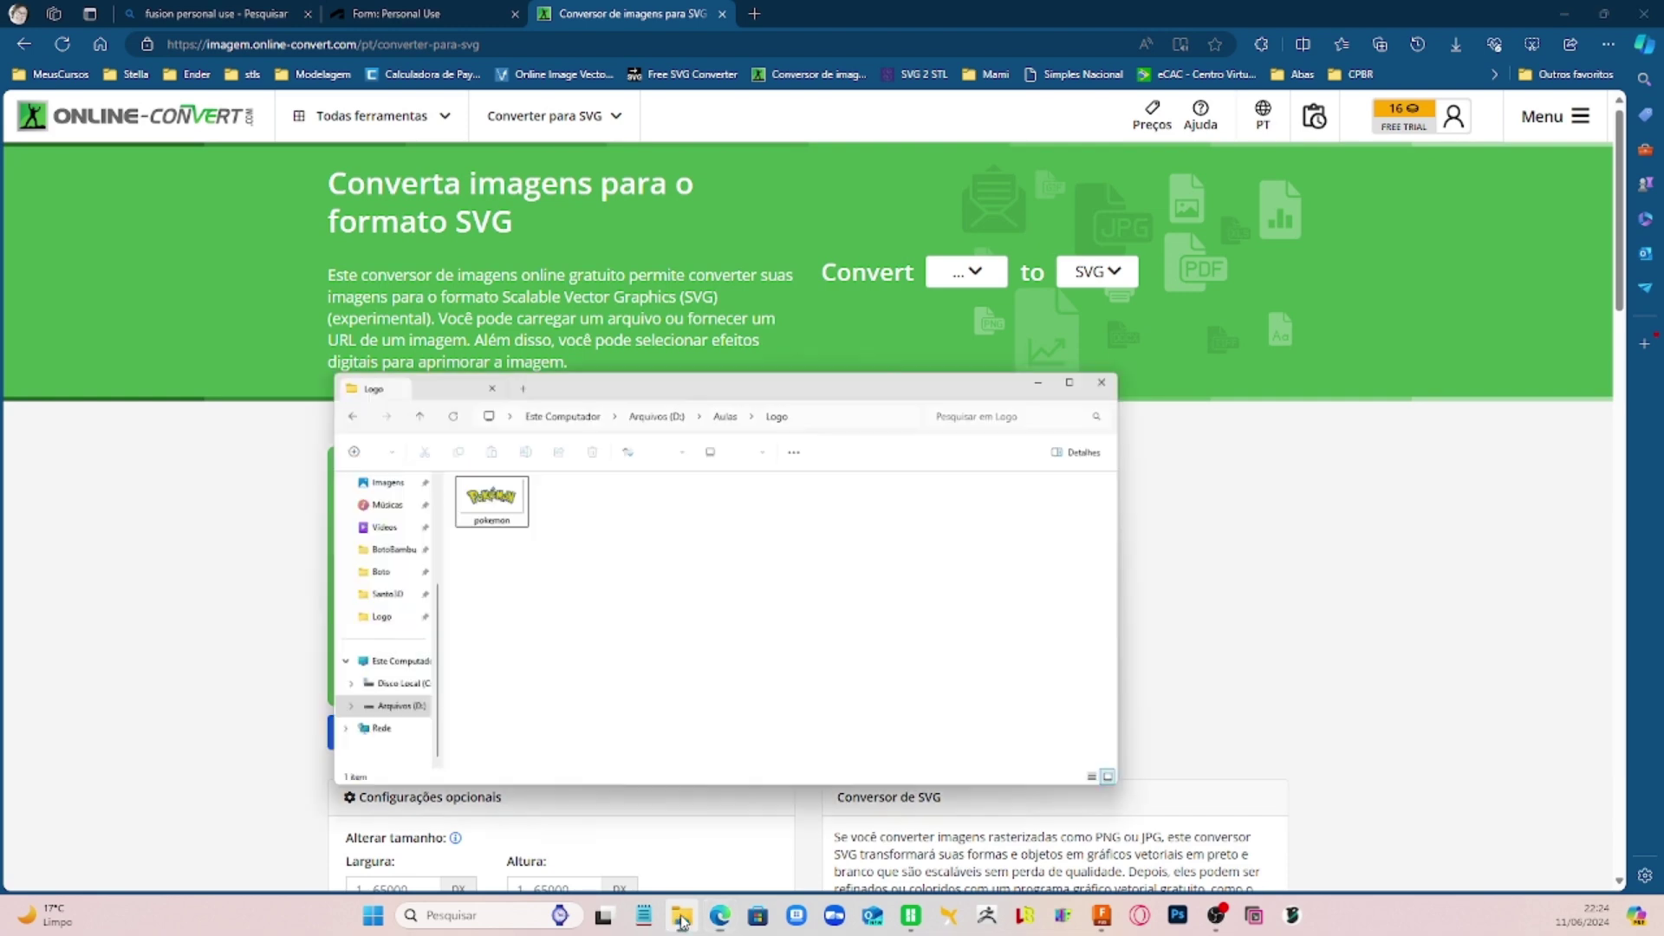
pyautogui.moveTo(641, 267); pyautogui.dragTo(995, 146)
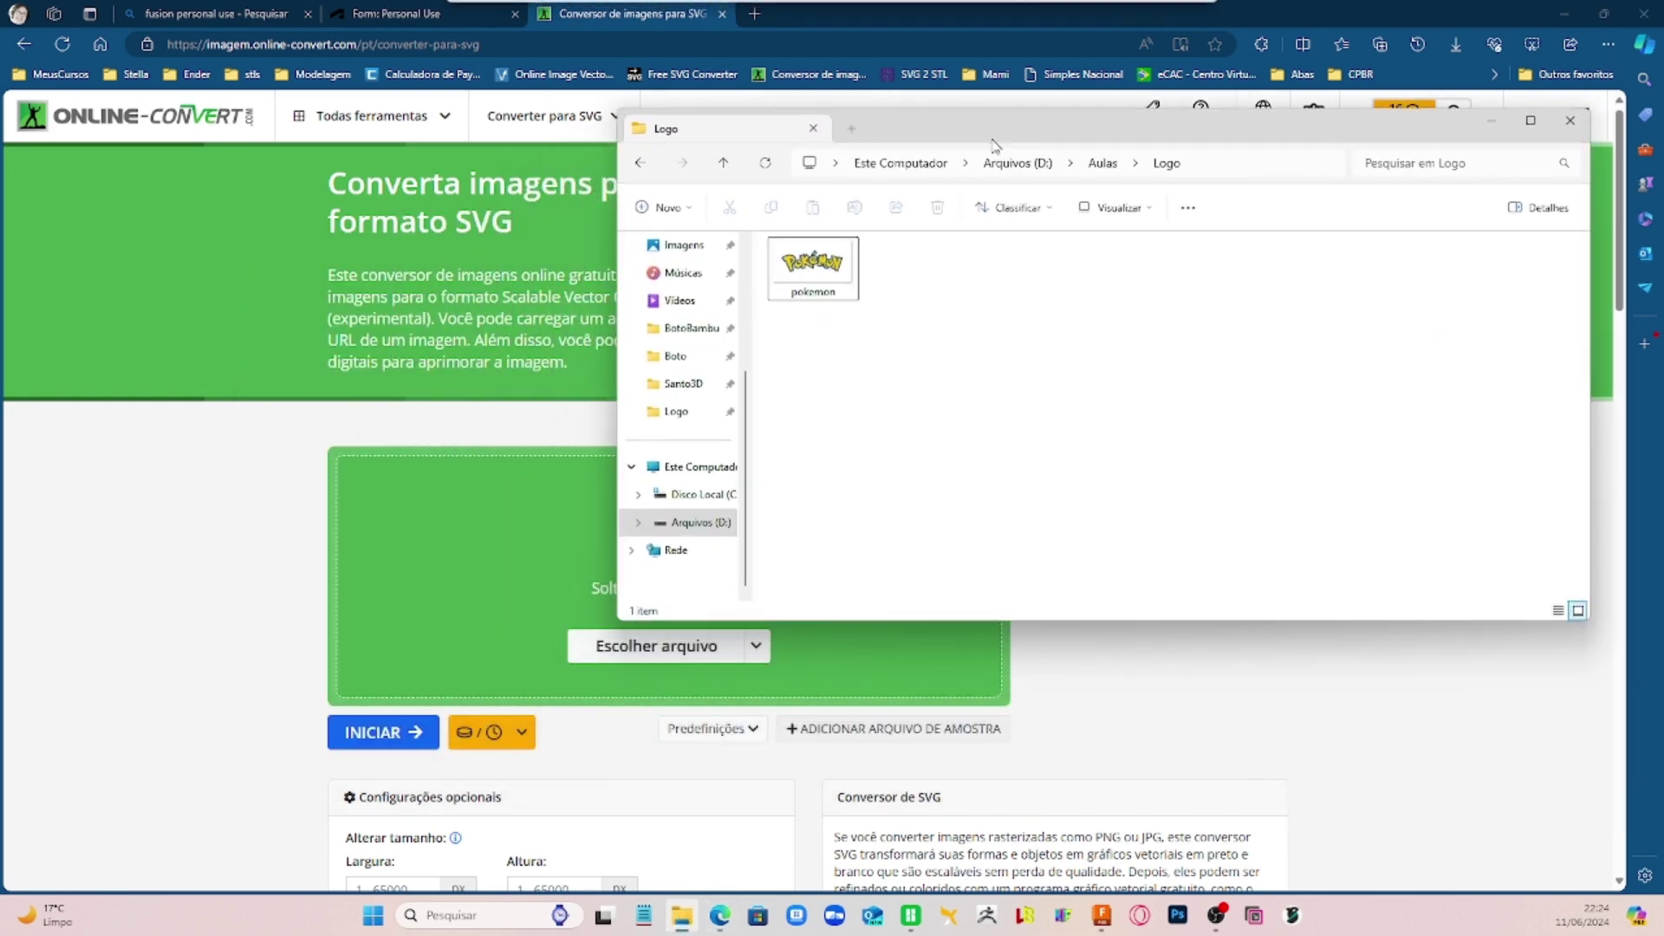
pyautogui.moveTo(815, 270); pyautogui.dragTo(462, 544)
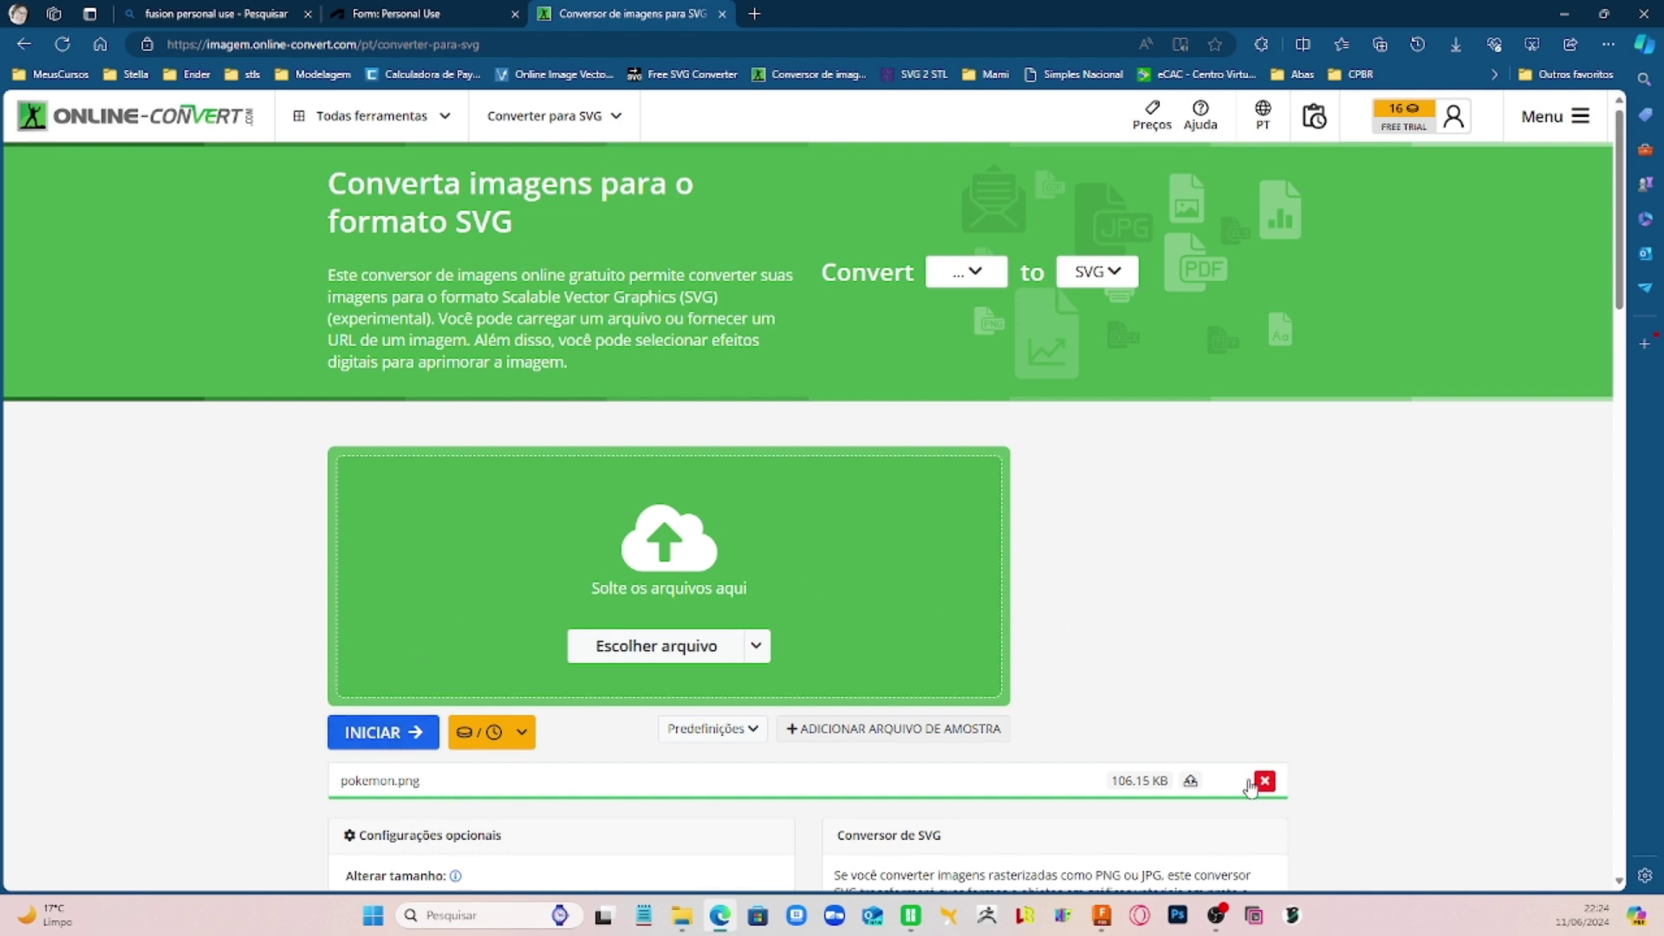
pyautogui.click(387, 735)
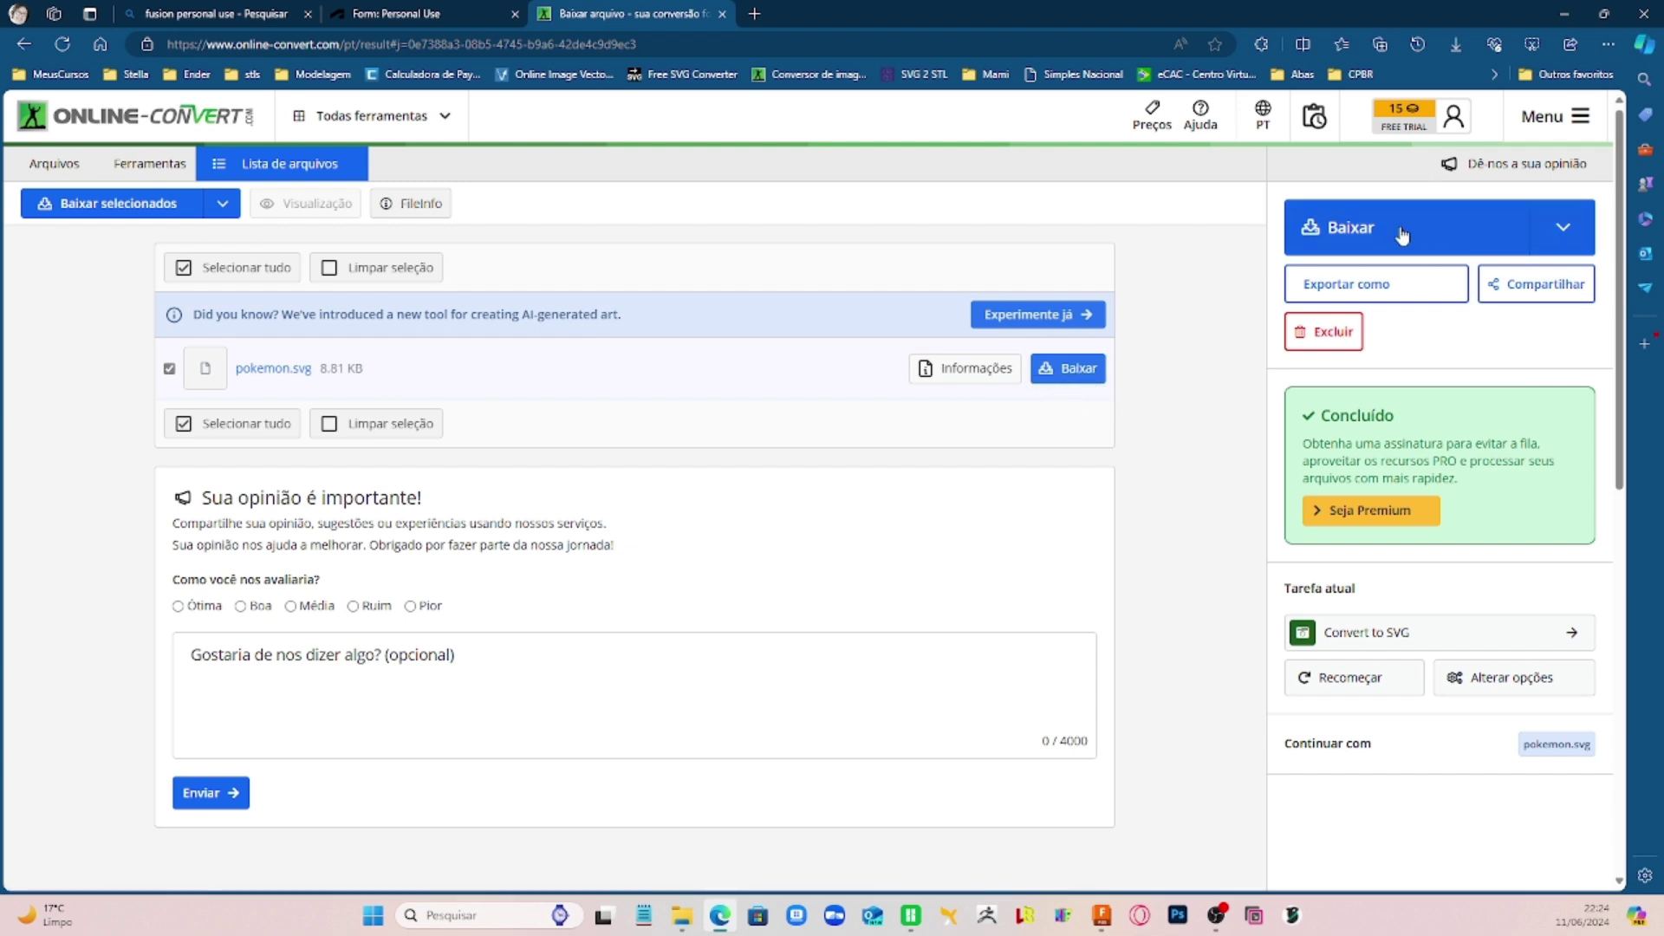
# Step: Download the converted pokemon.svg and save it in the Aulas > Logo folder on drive D
pyautogui.click(1097, 371)
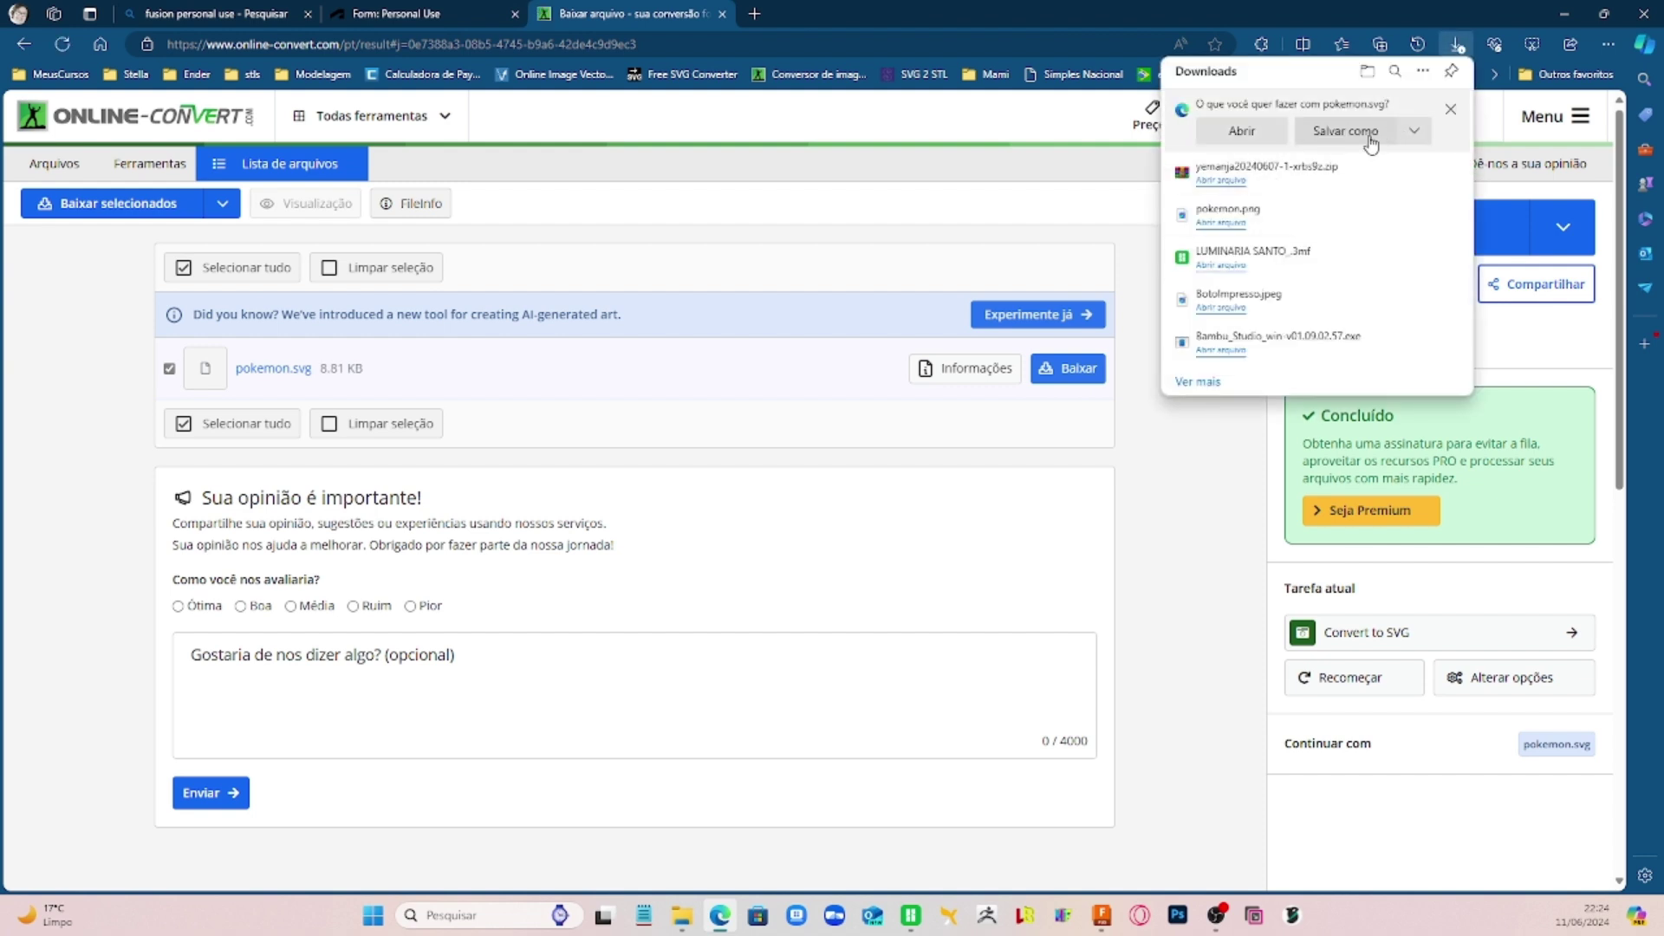
pyautogui.click(1346, 132)
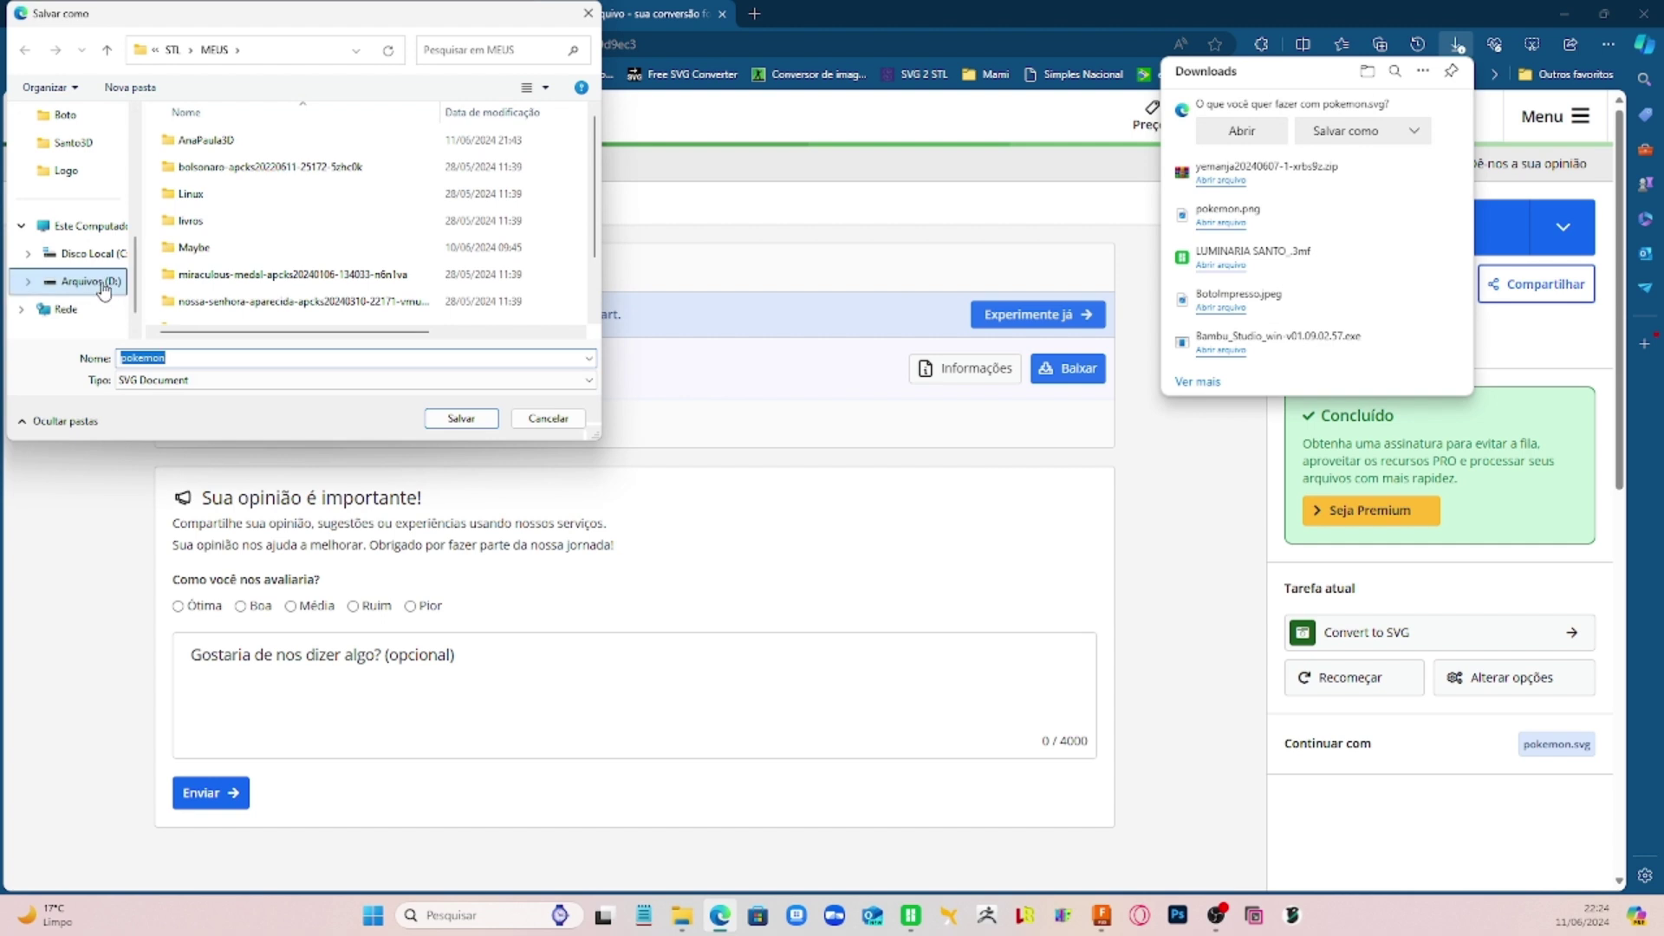
pyautogui.click(103, 289)
pyautogui.doubleClick(196, 198)
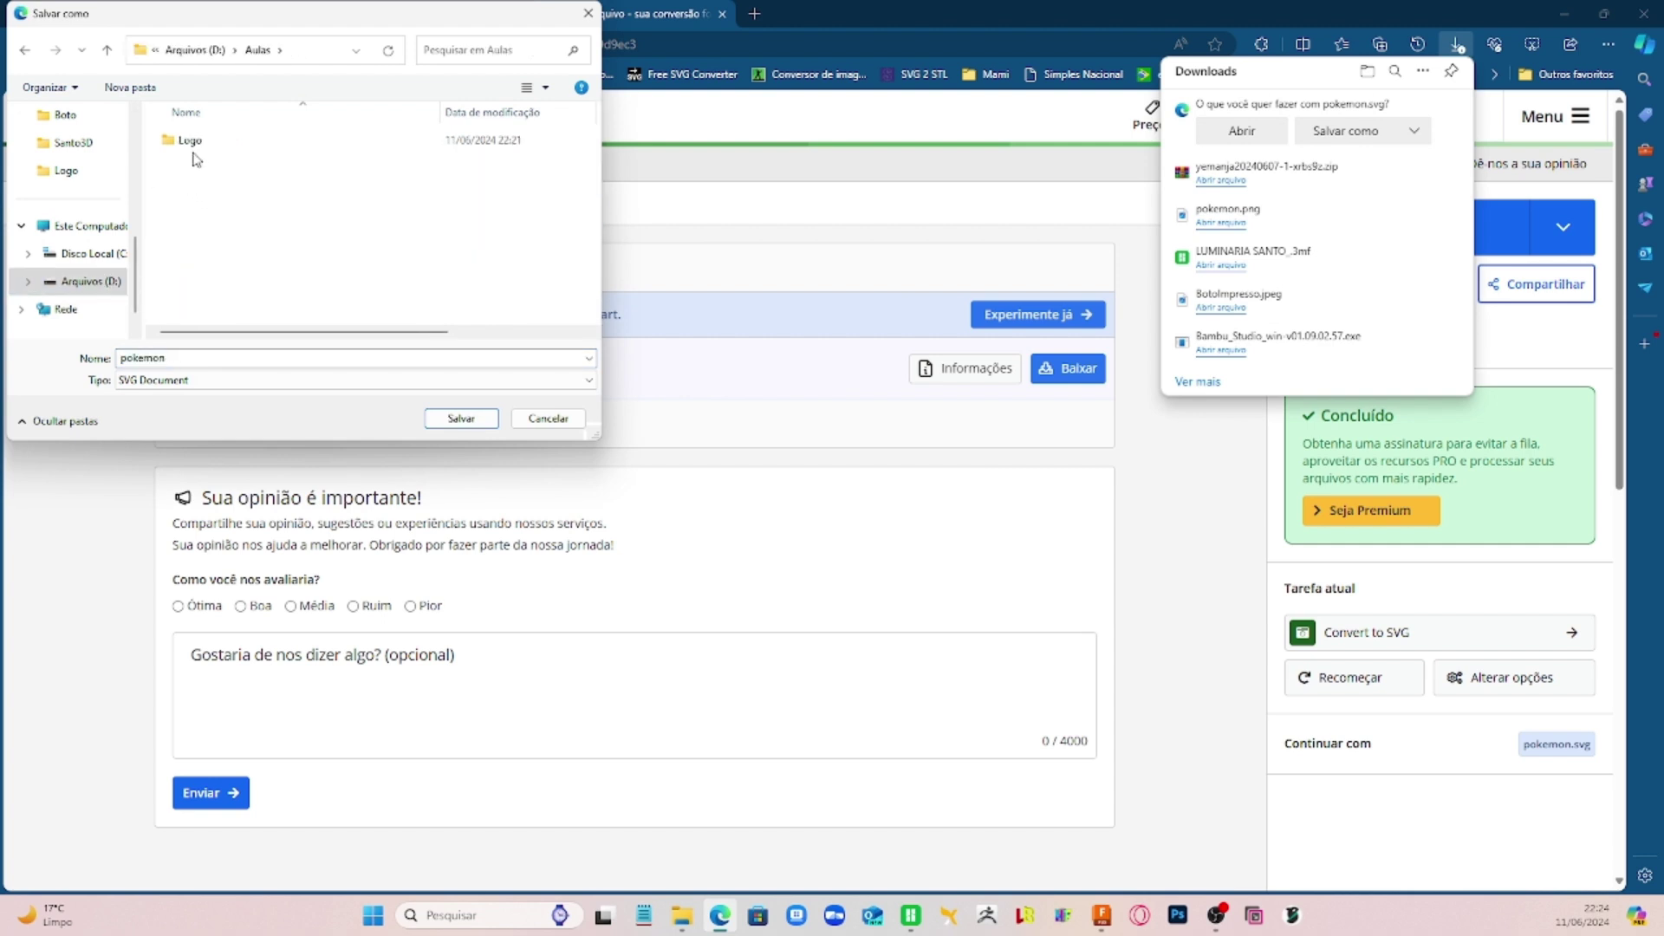
pyautogui.click(195, 155)
pyautogui.doubleClick(201, 145)
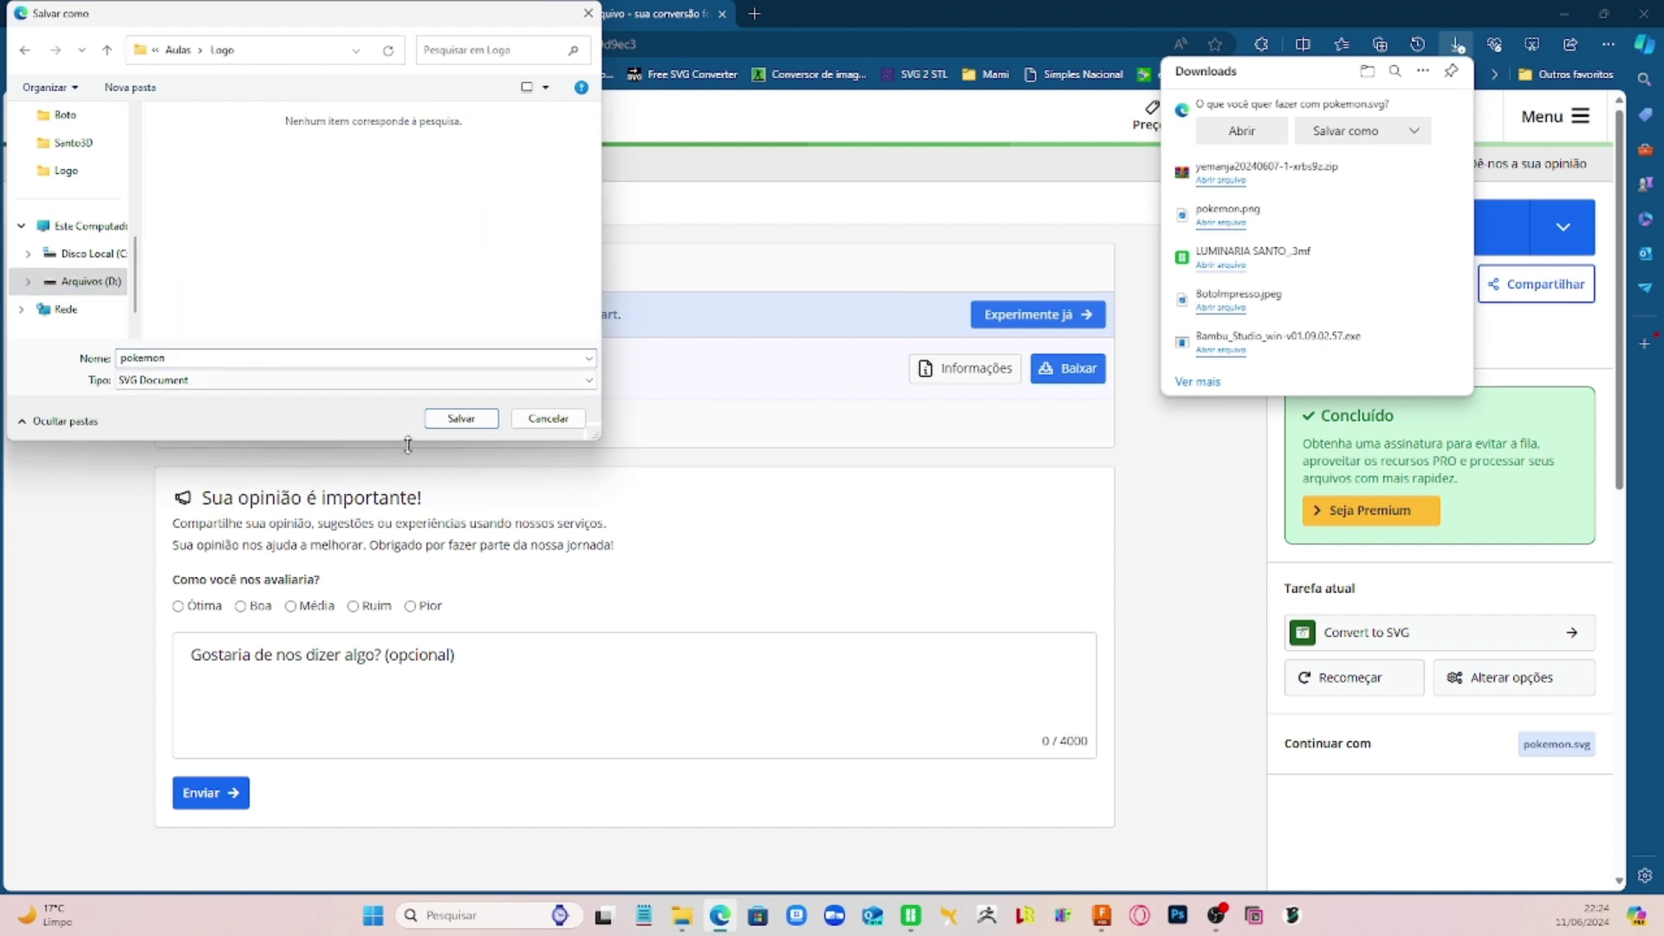
pyautogui.click(456, 419)
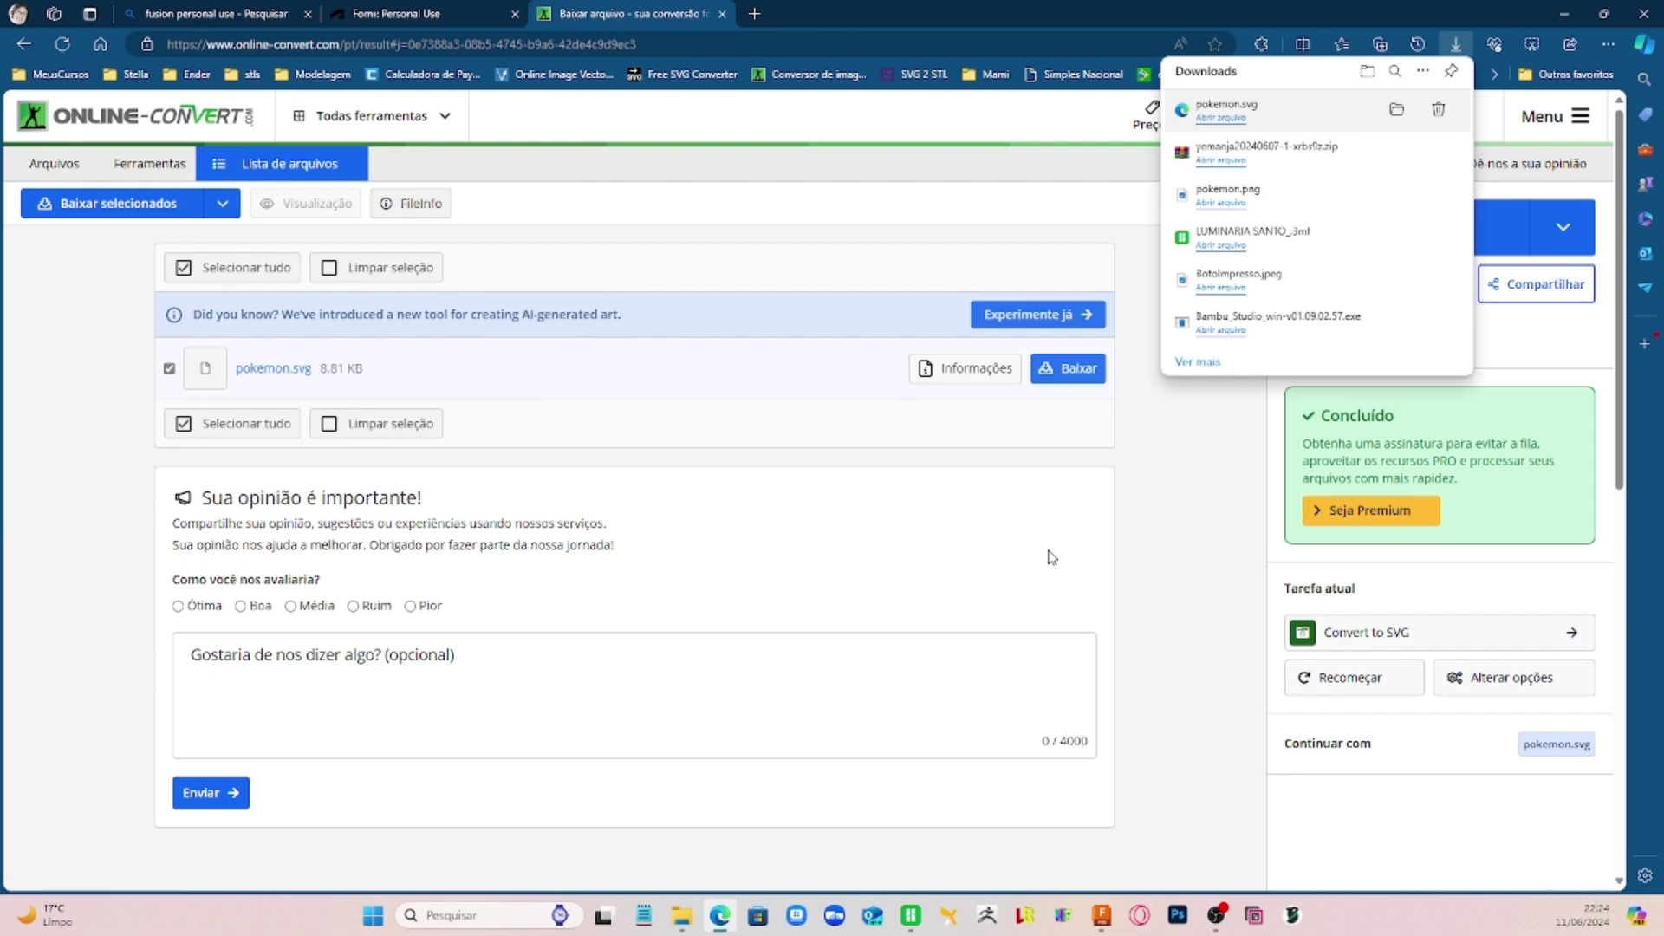
# Step: Switch to Autodesk Fusion and hide the data panel beside the empty untitled design
pyautogui.click(1567, 17)
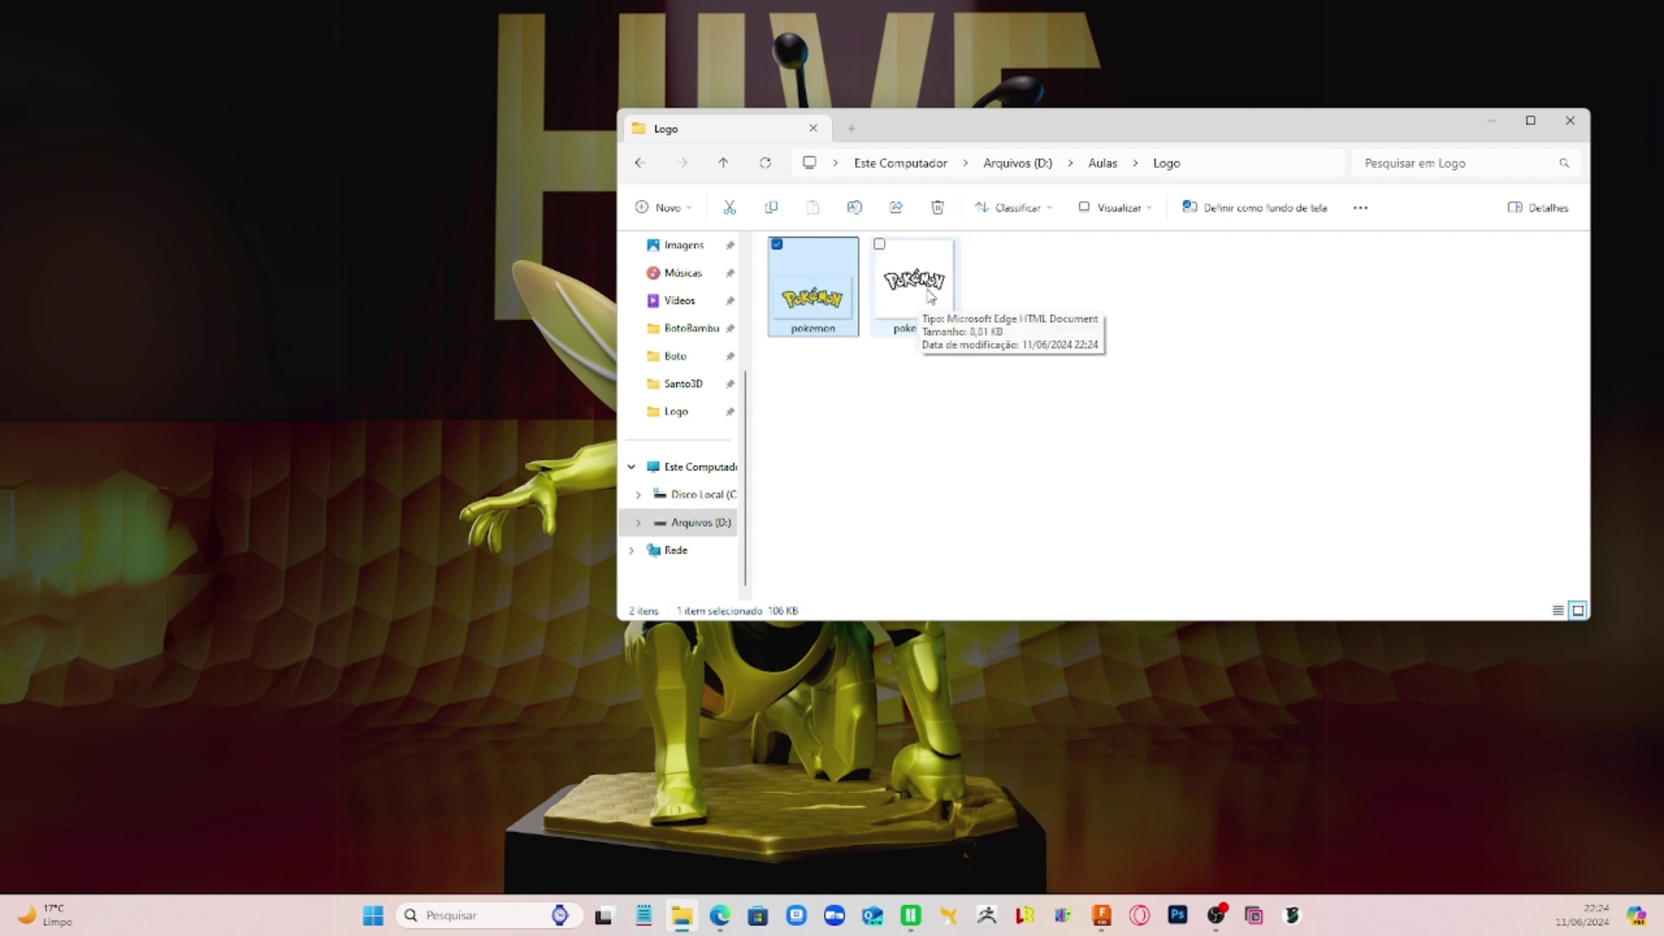
pyautogui.click(1101, 919)
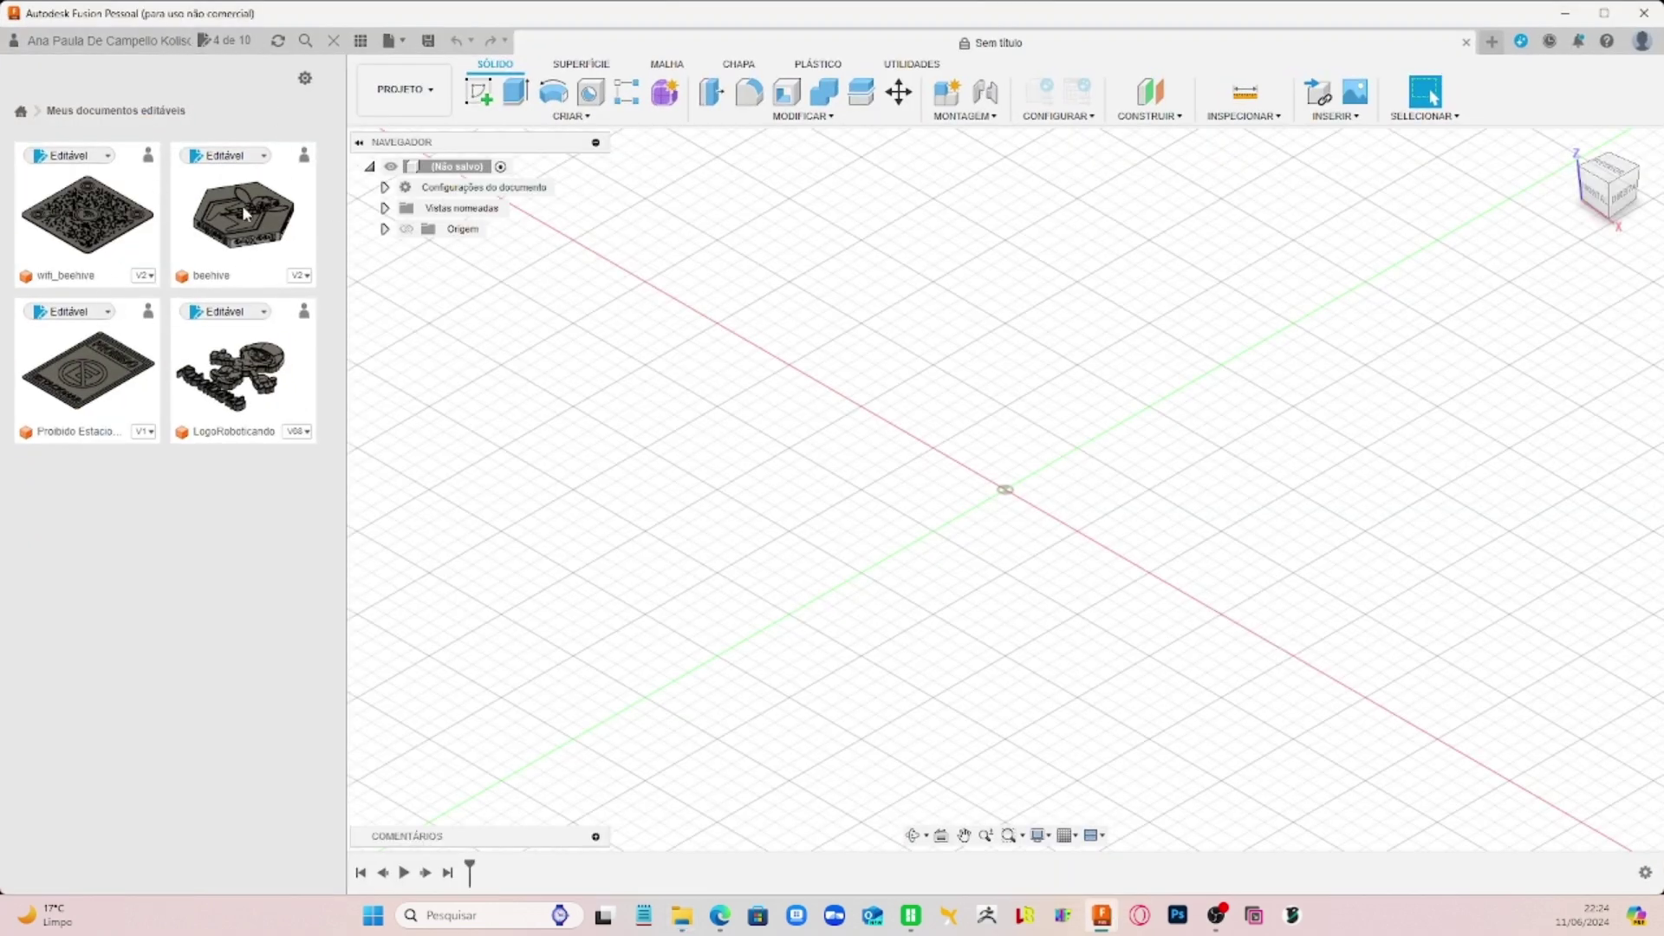
pyautogui.click(361, 46)
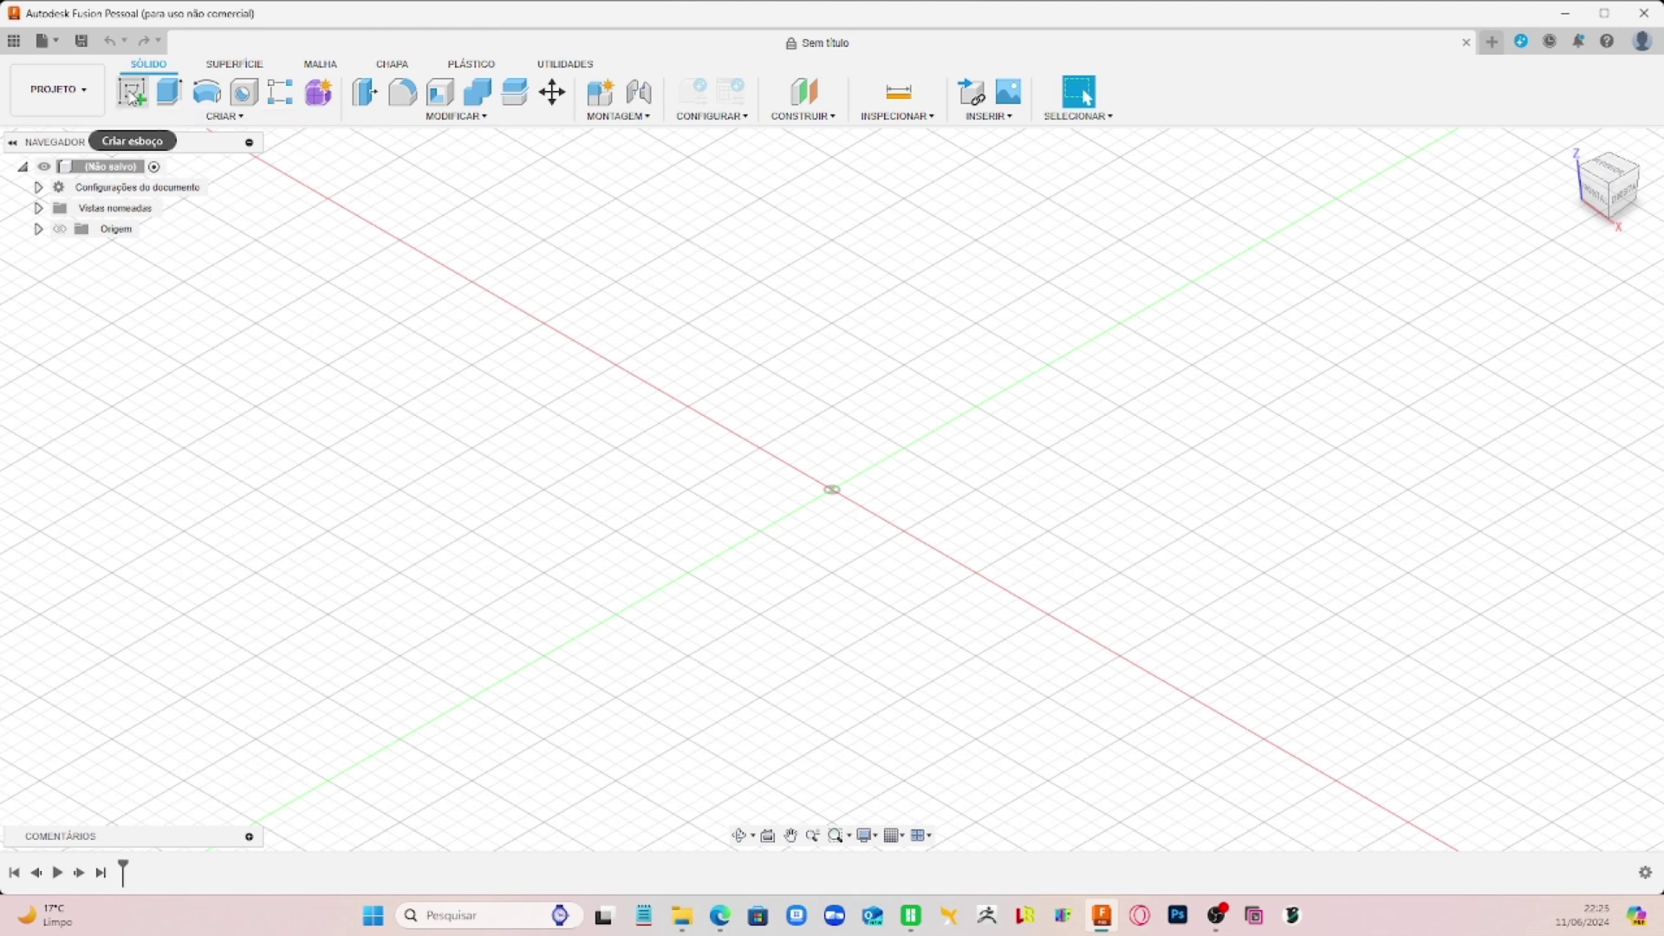
# Step: Create a new sketch on the horizontal XY plane
pyautogui.click(133, 96)
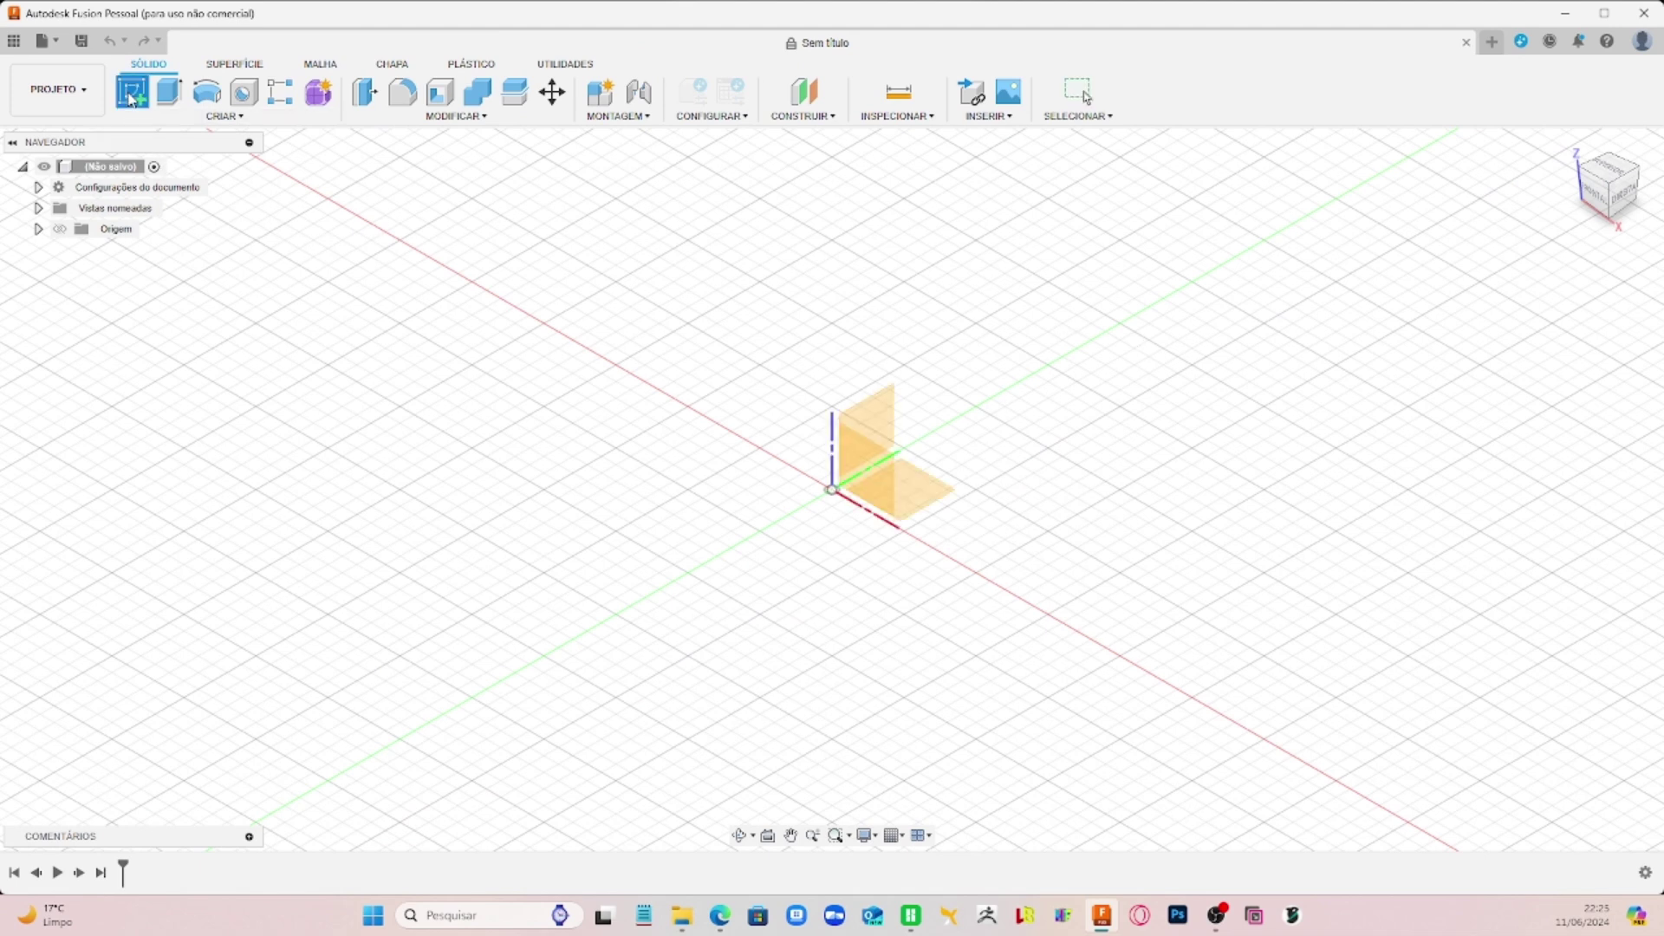
pyautogui.click(945, 496)
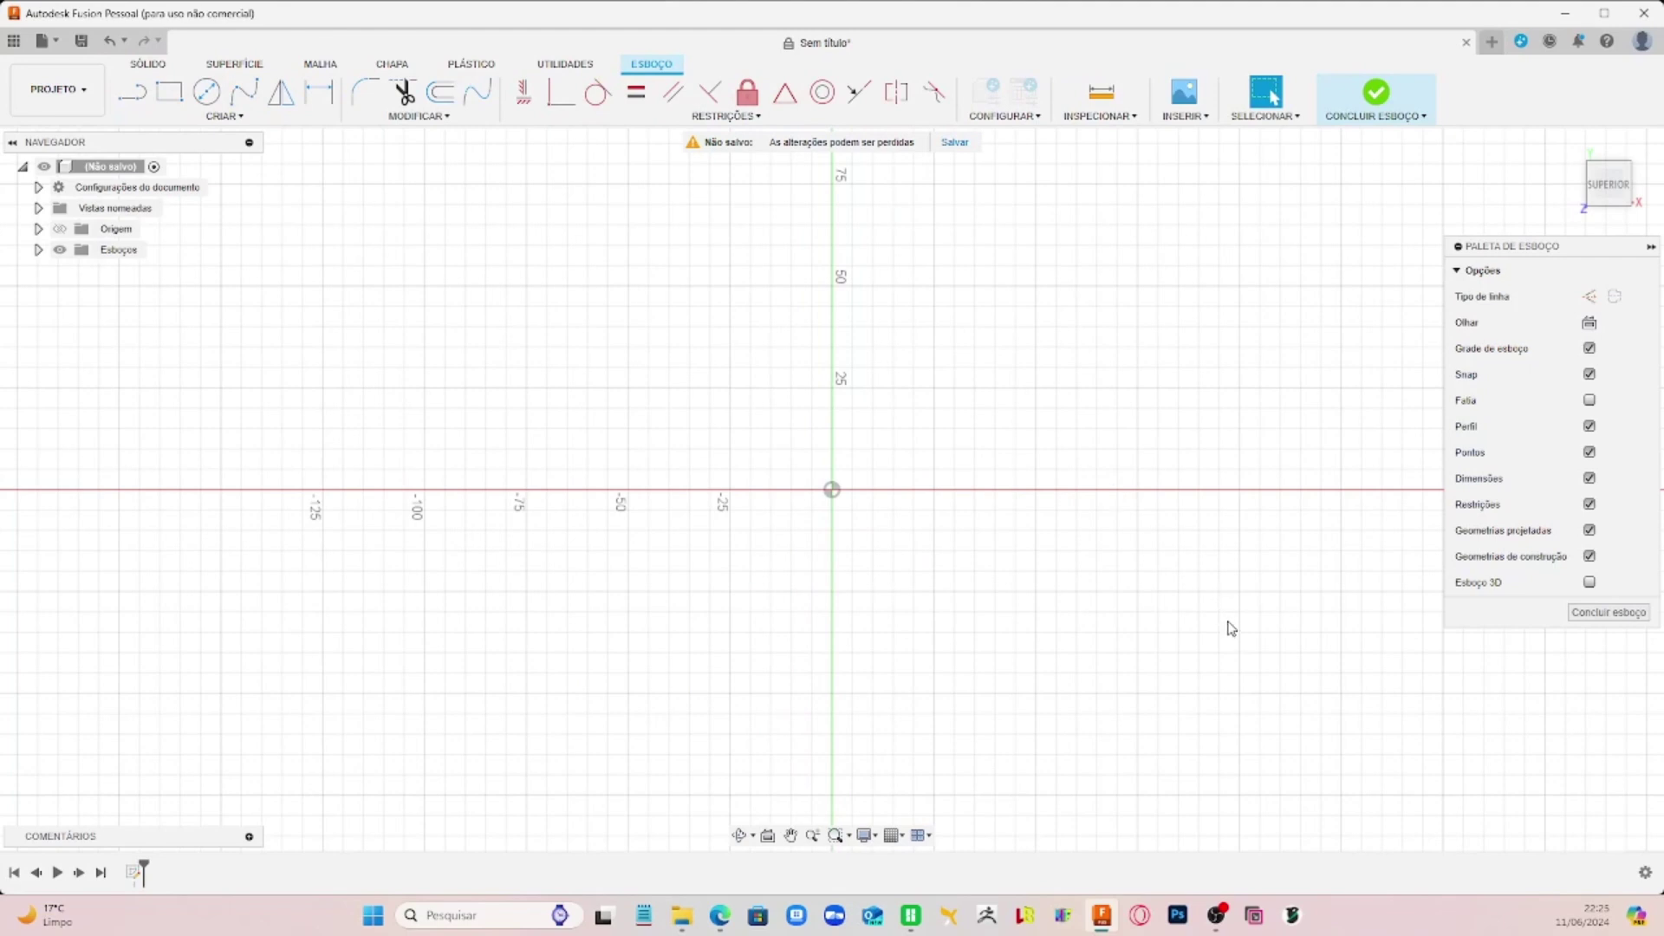
pyautogui.moveTo(1232, 628)
pyautogui.mouseDown(button='middle')
pyautogui.moveTo(1026, 427)
pyautogui.moveTo(954, 387)
pyautogui.moveTo(967, 358)
pyautogui.mouseUp(button='middle')
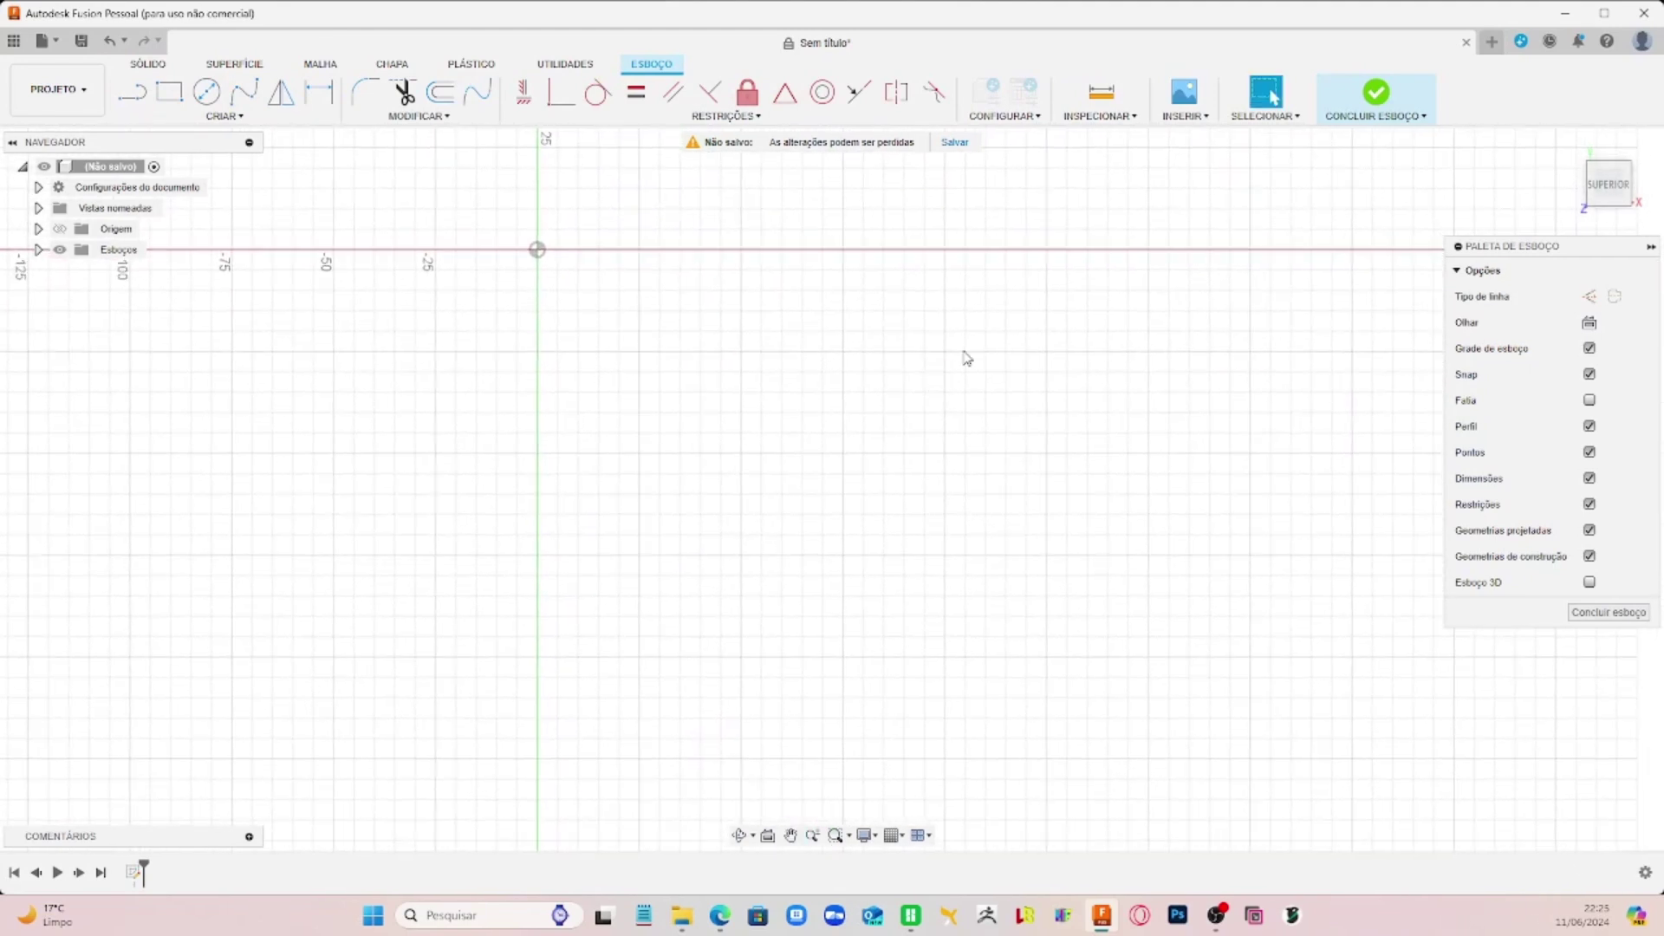
# Step: Insert pokemon.svg from the Aulas > Logo folder on drive D into the sketch
pyautogui.click(1197, 116)
pyautogui.click(1211, 197)
pyautogui.click(599, 638)
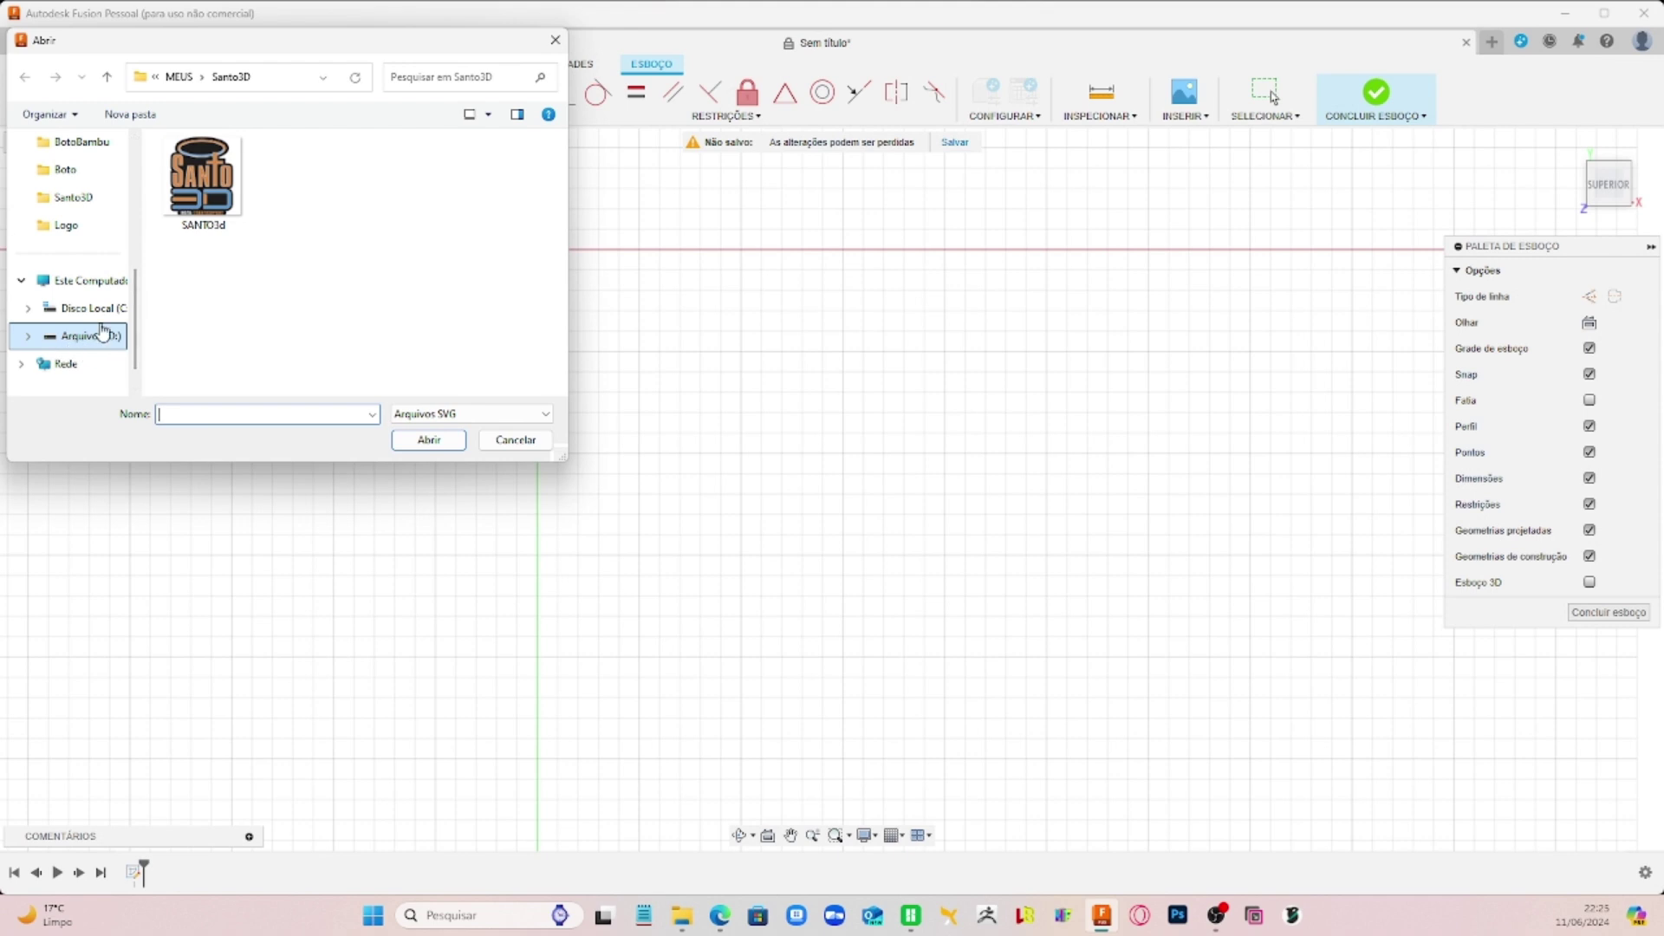
pyautogui.click(97, 335)
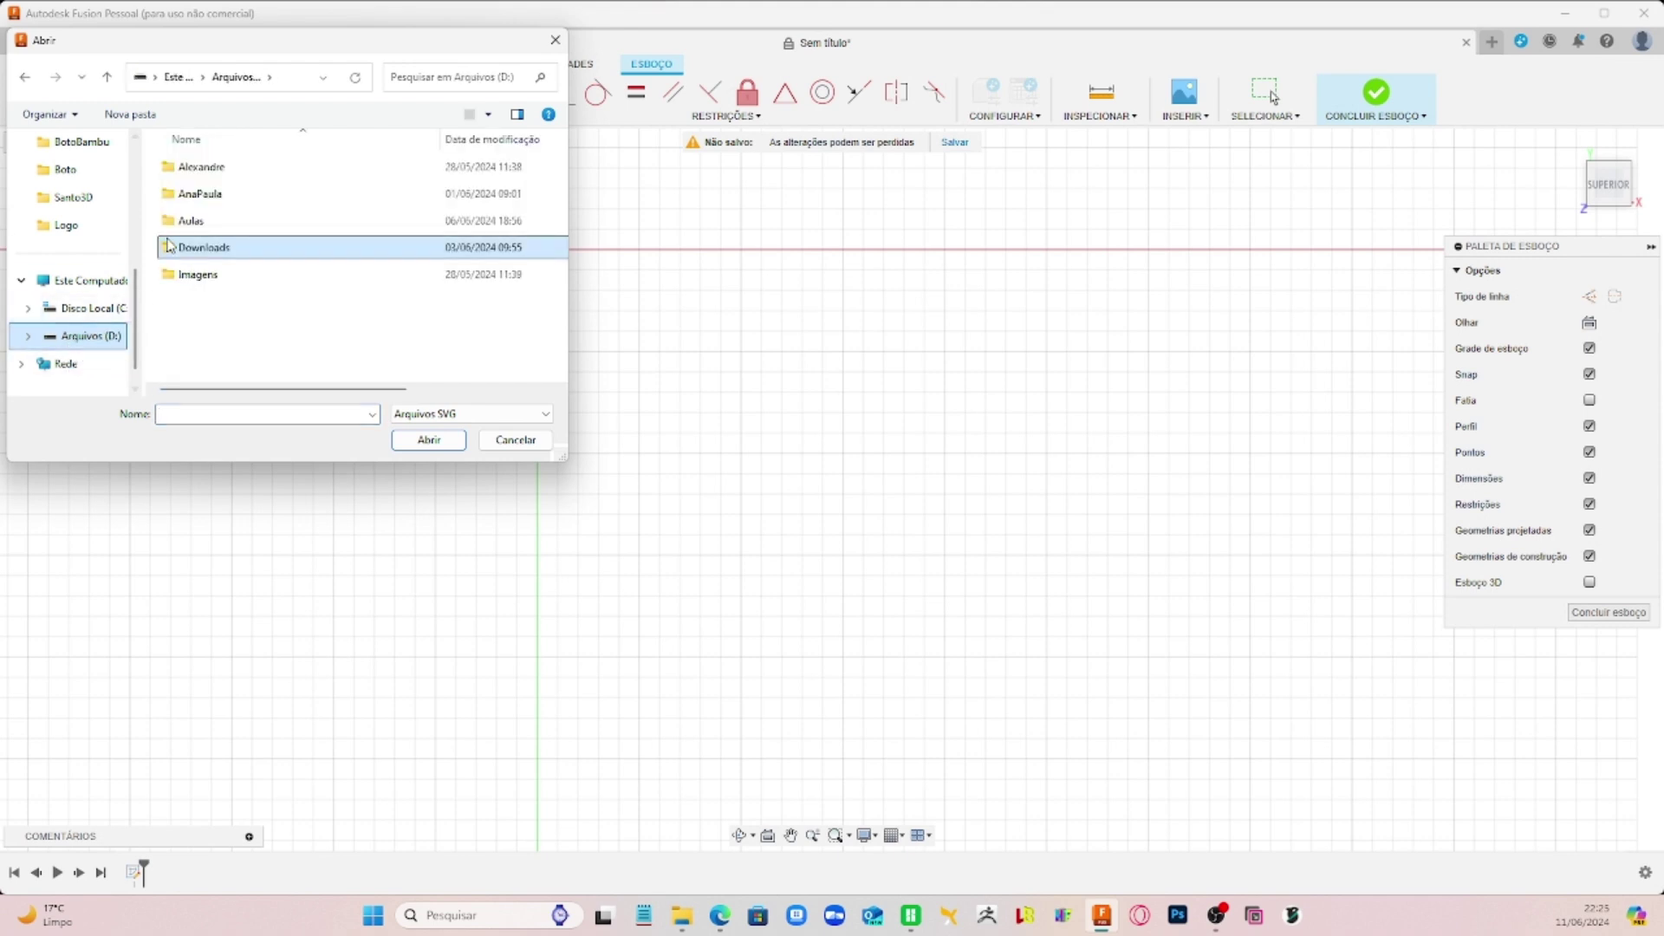
pyautogui.doubleClick(188, 222)
pyautogui.doubleClick(185, 168)
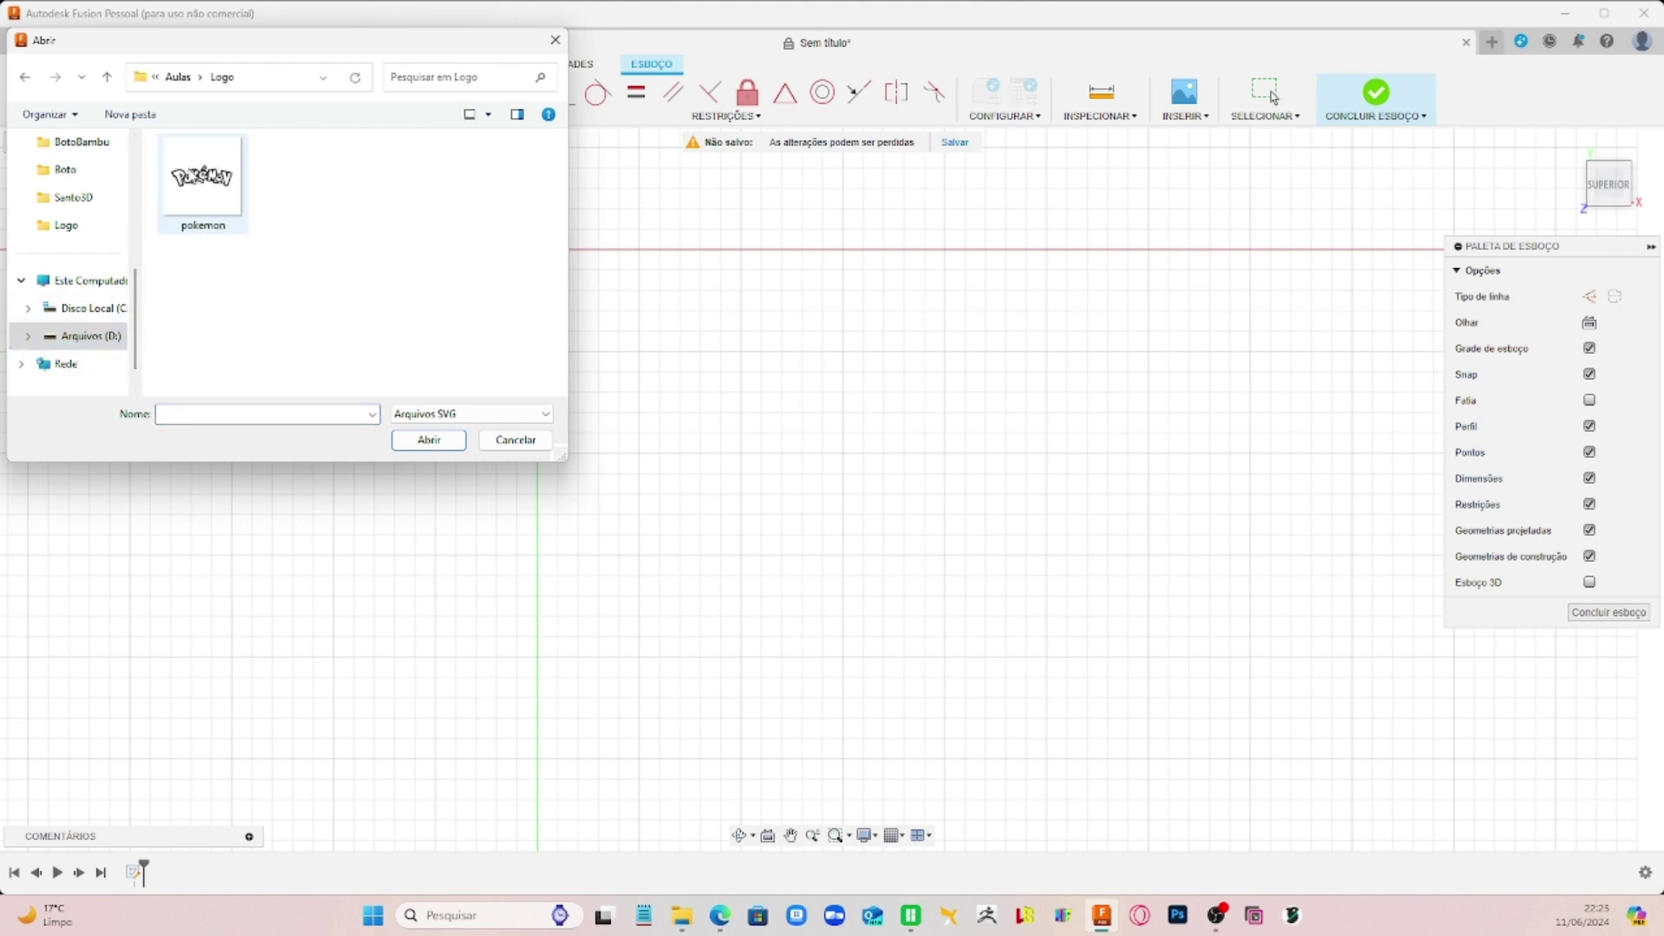
pyautogui.doubleClick(201, 179)
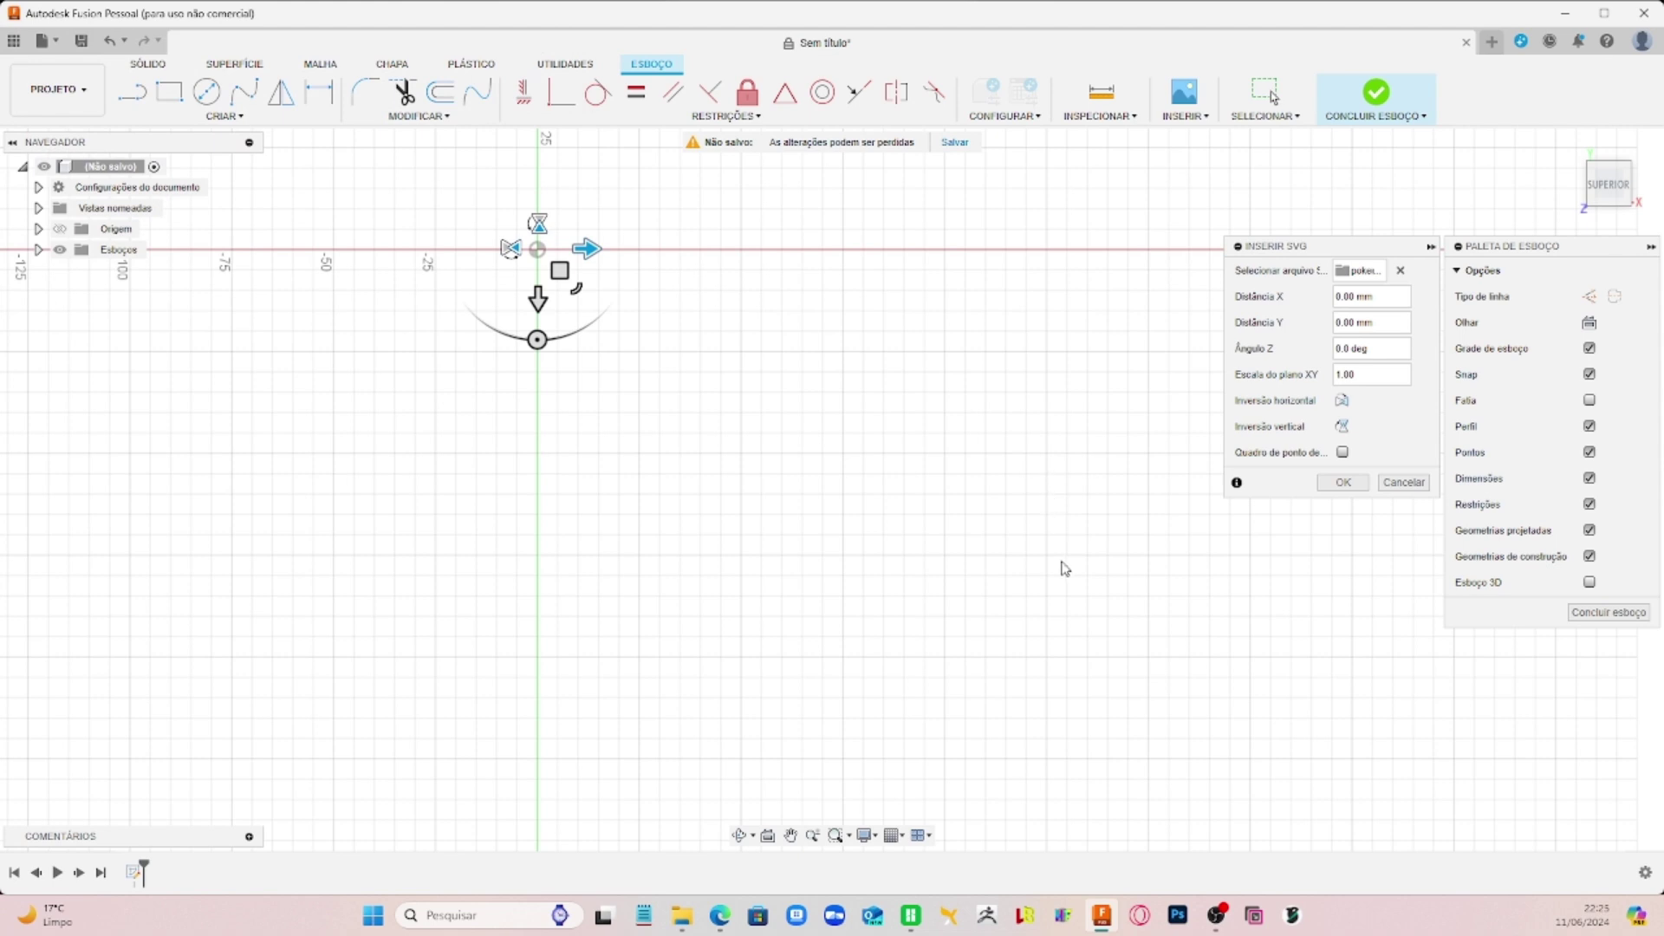
# Step: Examine the size and position of the inserted Pokémon logo relative to the sketch origin and grid
pyautogui.scroll(3, 1068, 544)
pyautogui.scroll(-4, 1075, 535)
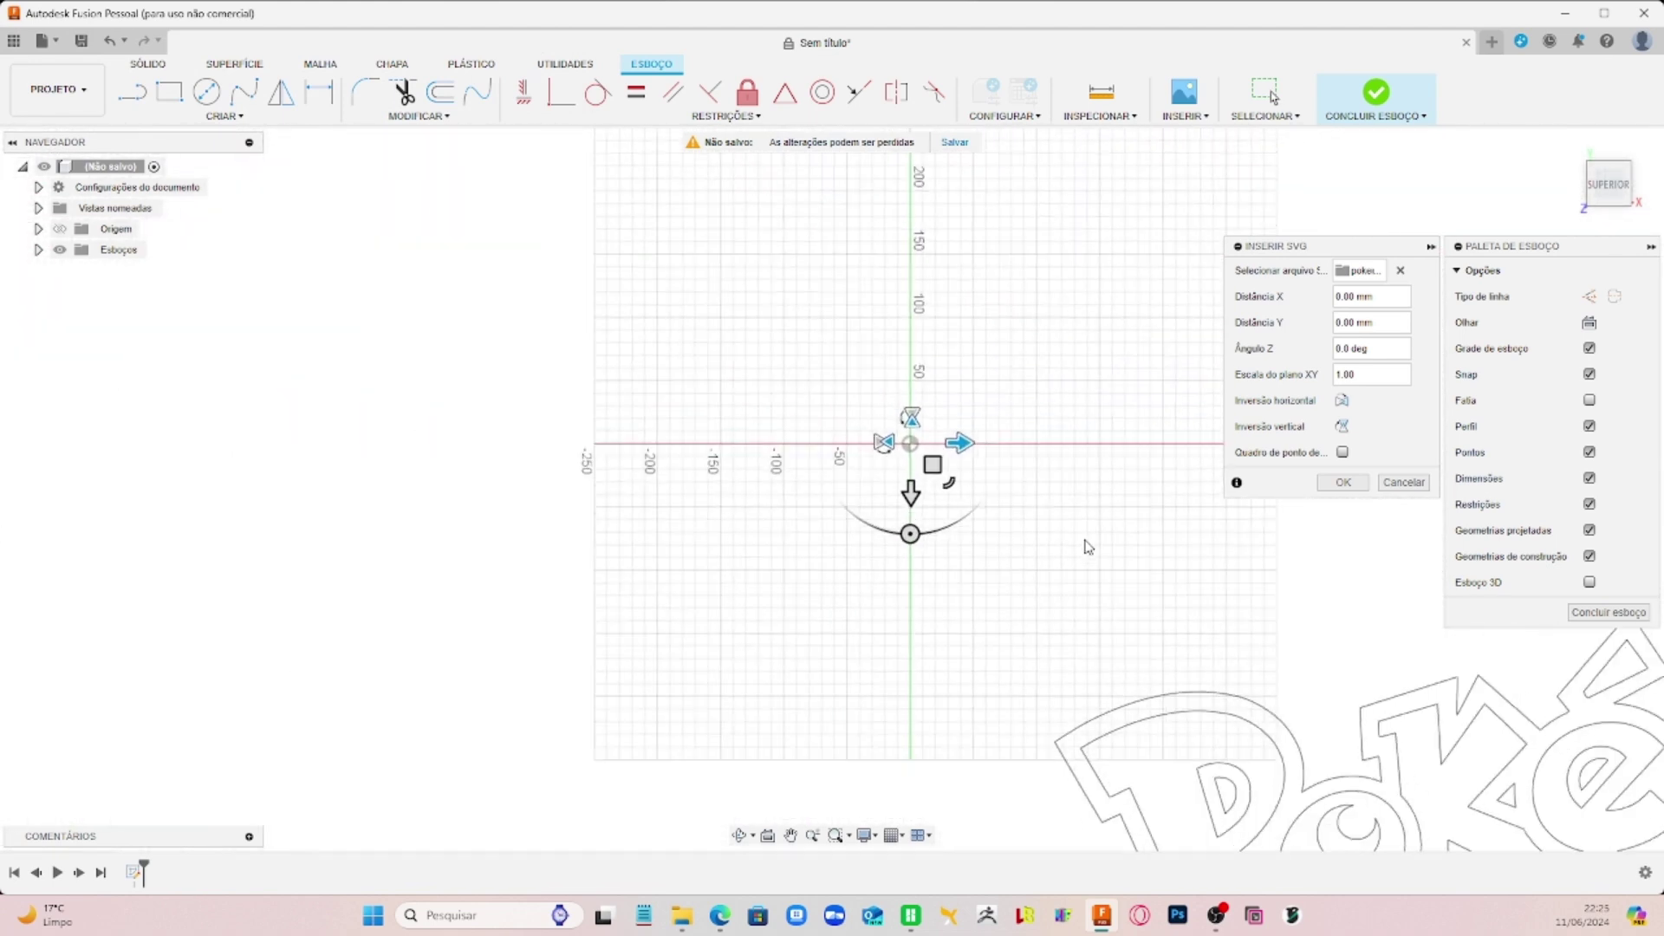
pyautogui.moveTo(1285, 580)
pyautogui.mouseDown(button='middle')
pyautogui.moveTo(966, 509)
pyautogui.moveTo(874, 462)
pyautogui.mouseUp(button='middle')
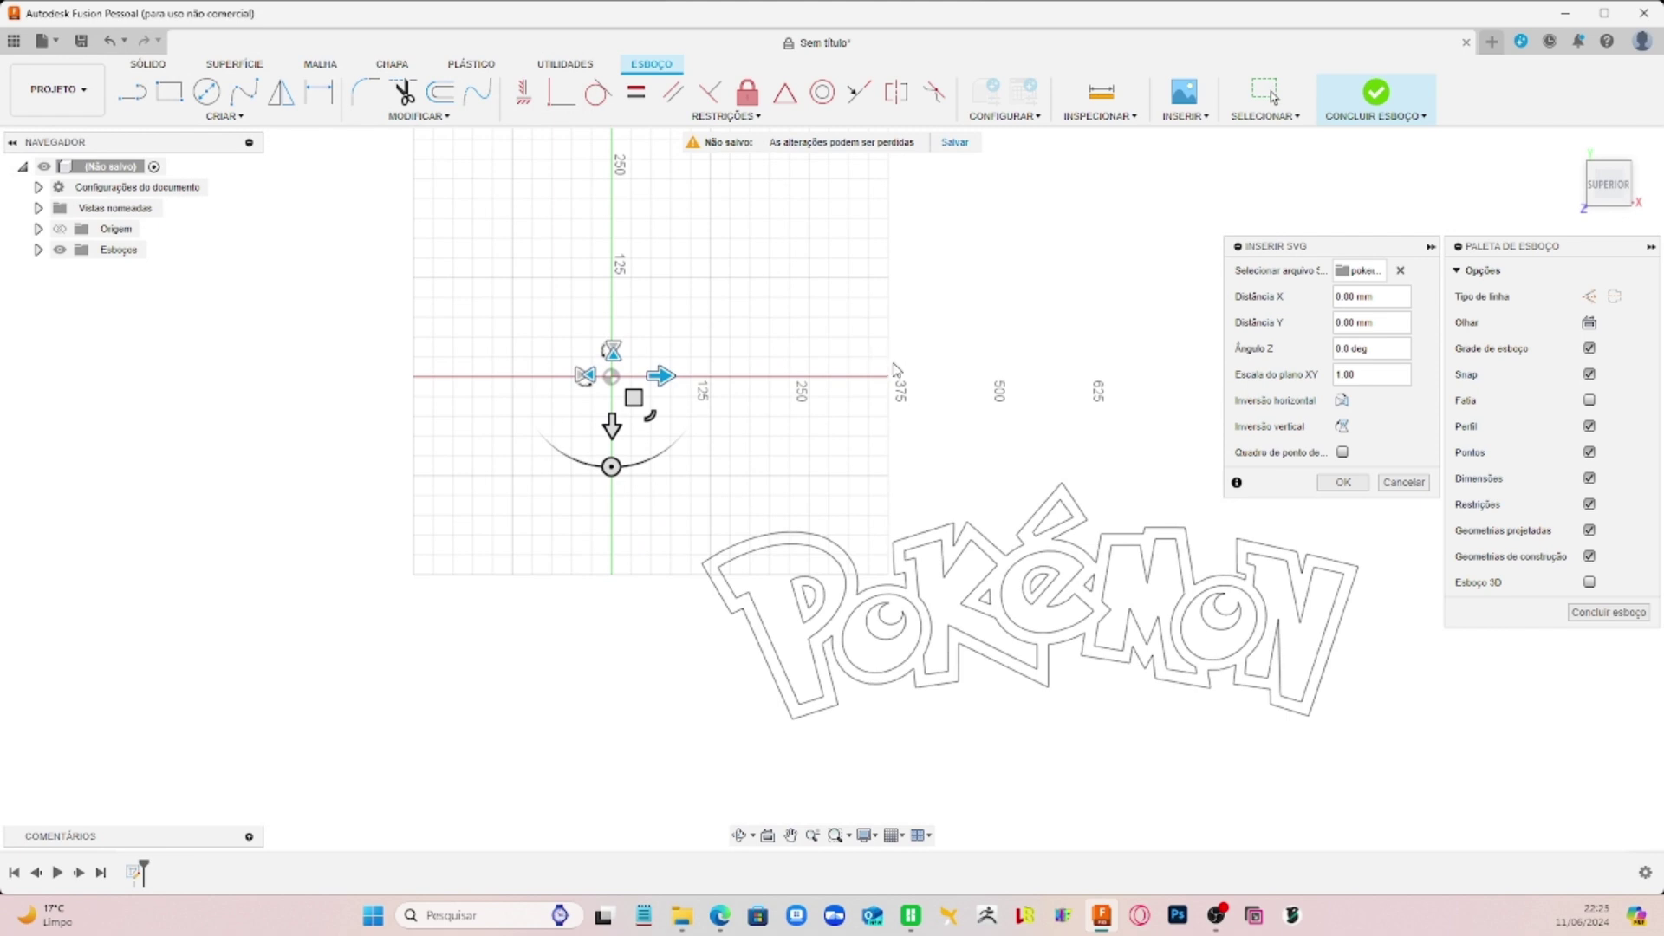
pyautogui.scroll(2, 895, 373)
pyautogui.scroll(-2, 897, 373)
pyautogui.scroll(5, 906, 371)
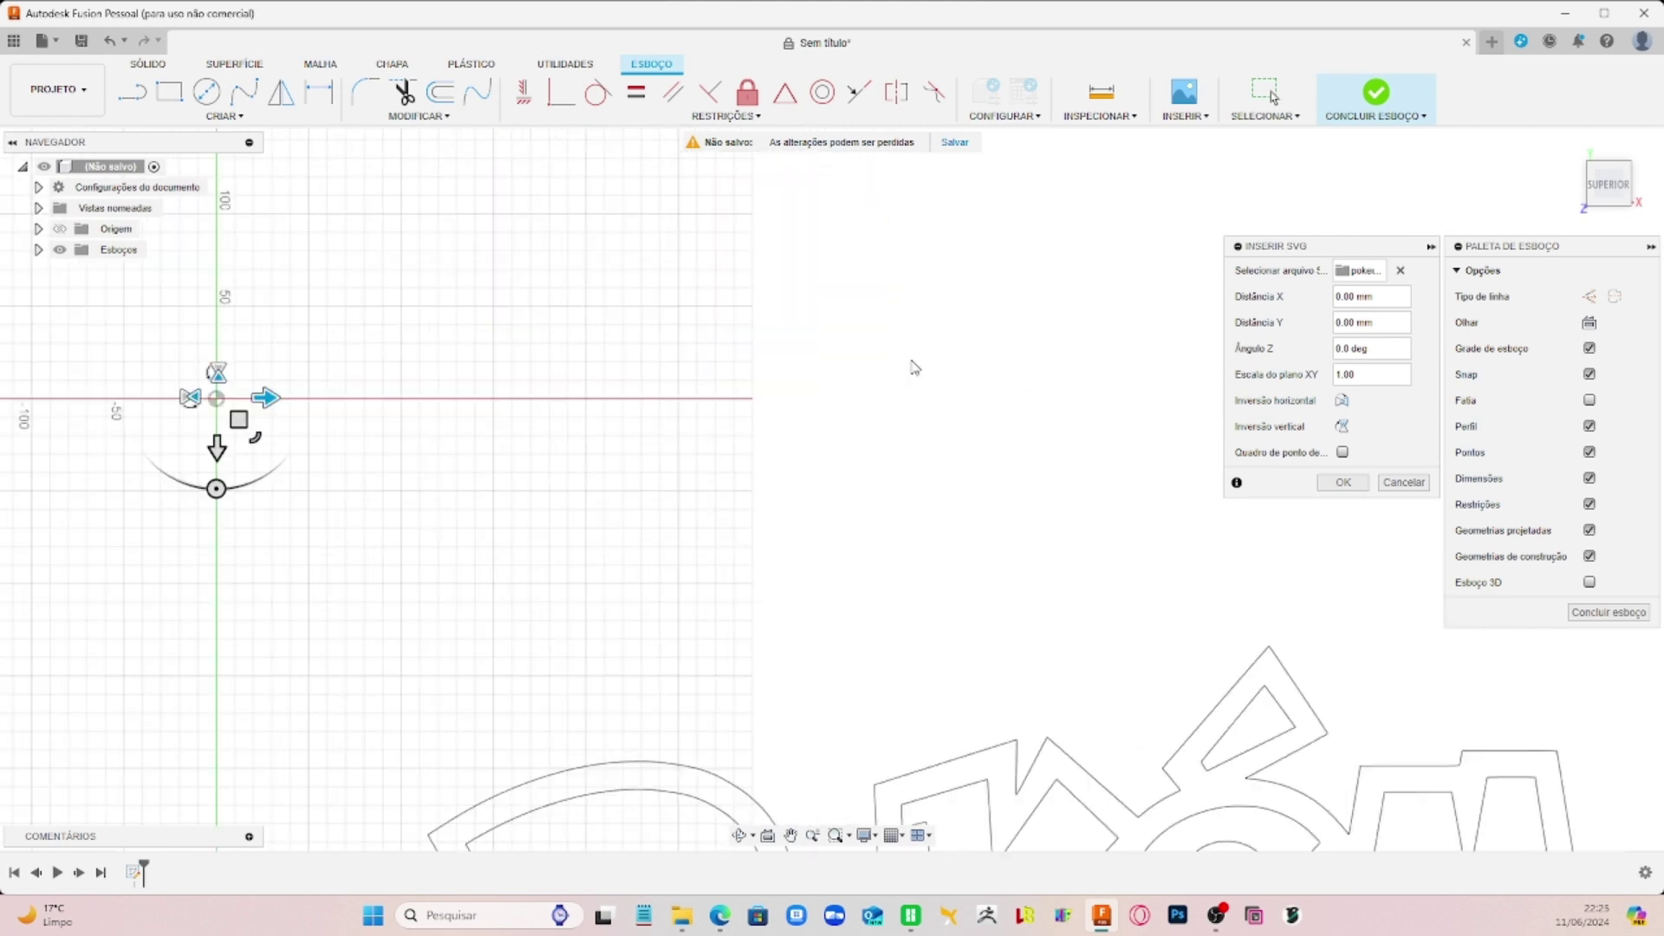
pyautogui.scroll(-4, 917, 369)
pyautogui.scroll(3, 918, 372)
pyautogui.scroll(-2, 932, 360)
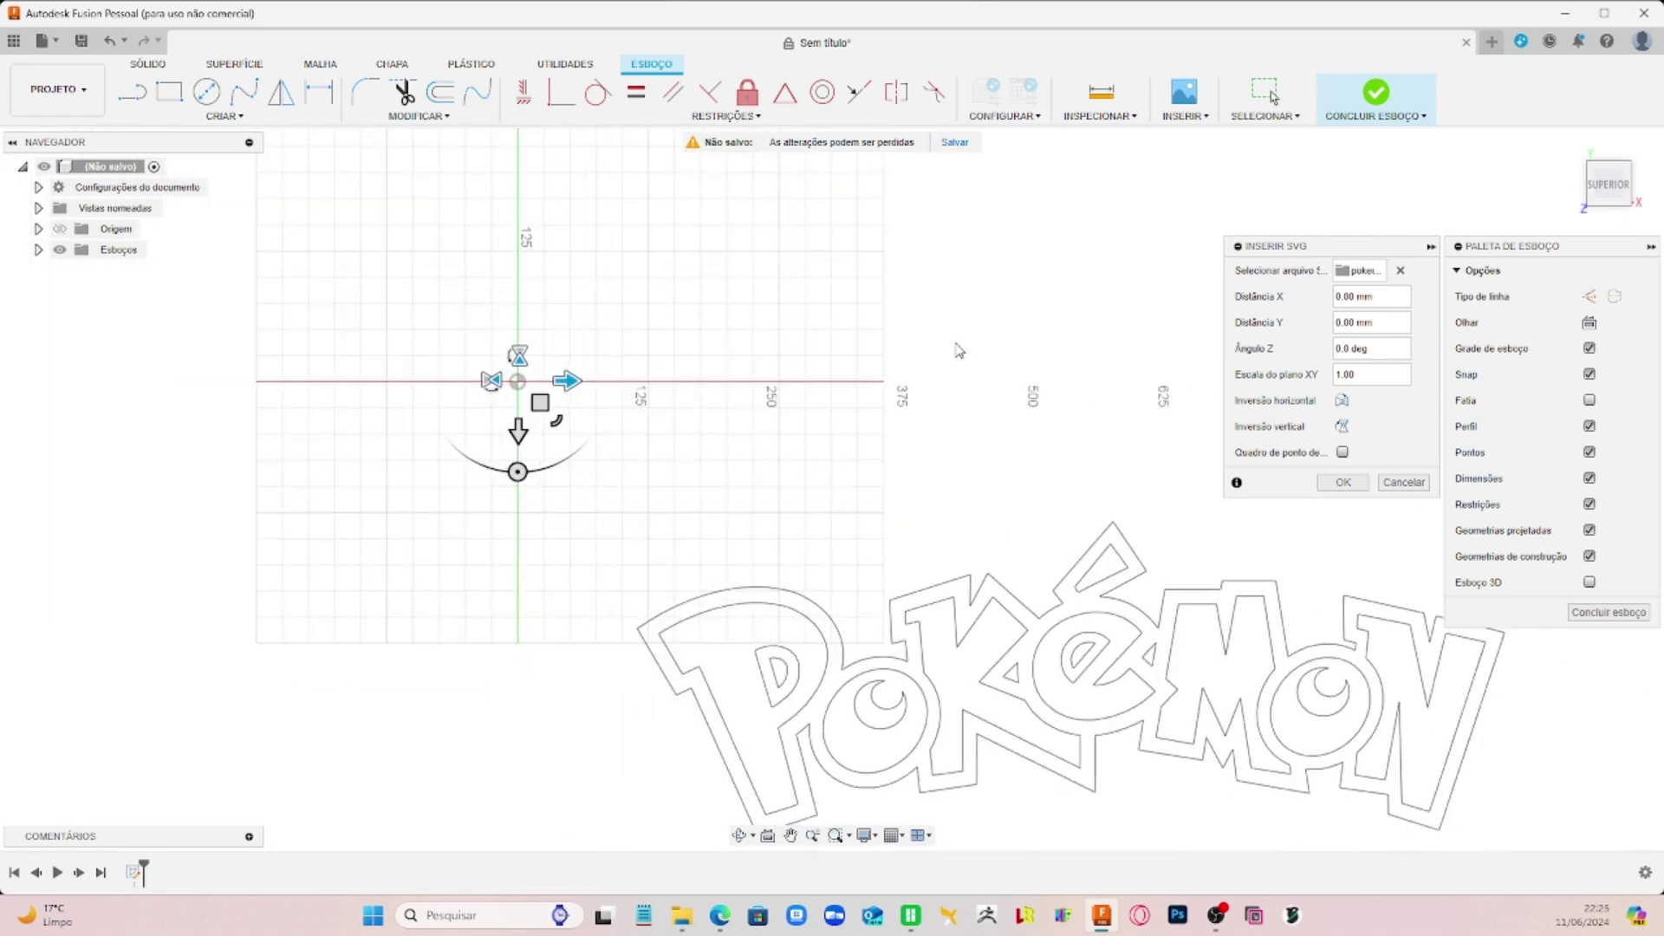
pyautogui.moveTo(985, 380)
pyautogui.mouseDown(button='middle')
pyautogui.moveTo(877, 376)
pyautogui.moveTo(673, 413)
pyautogui.moveTo(1125, 364)
pyautogui.moveTo(921, 356)
pyautogui.moveTo(870, 335)
pyautogui.moveTo(996, 334)
pyautogui.mouseUp(button='middle')
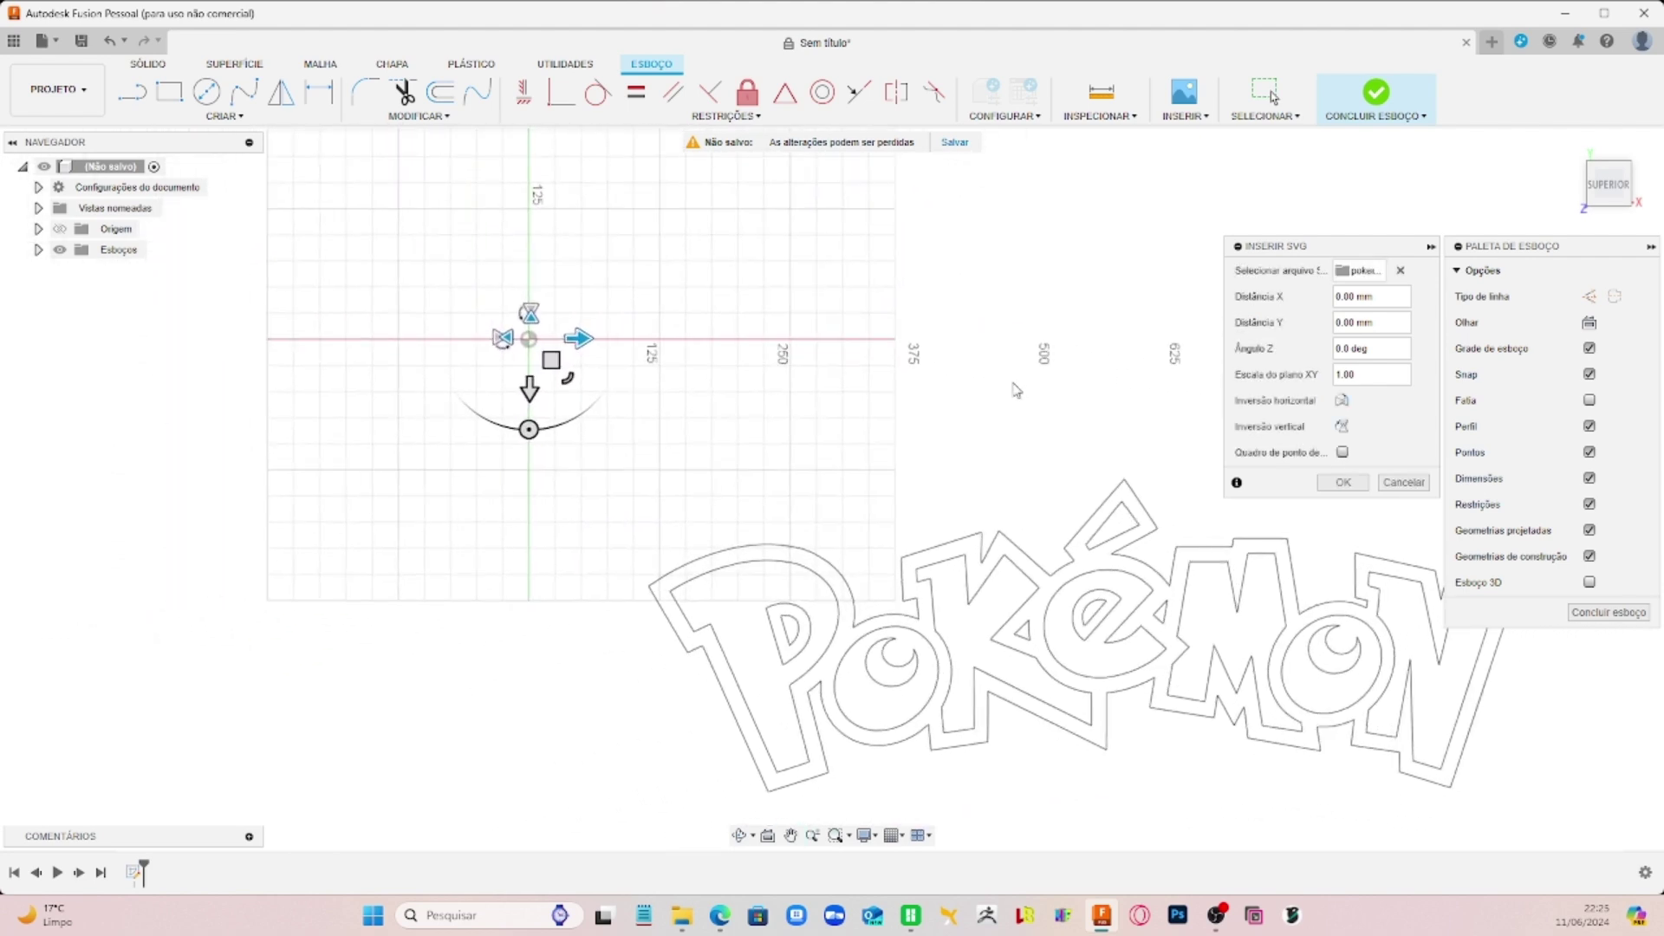
# Step: Move the inserted logo closer to the sketch origin, with an offset of about -22.4 mm in X and -25.7 mm in Y
pyautogui.moveTo(1030, 392)
pyautogui.keyDown('shift'); pyautogui.mouseDown(button='middle')
pyautogui.moveTo(996, 364)
pyautogui.moveTo(910, 367)
pyautogui.moveTo(1059, 353)
pyautogui.moveTo(1078, 334)
pyautogui.moveTo(1231, 338)
pyautogui.moveTo(1171, 398)
pyautogui.moveTo(1059, 439)
pyautogui.moveTo(1007, 375)
pyautogui.moveTo(1022, 428)
pyautogui.mouseUp(button='middle'); pyautogui.keyUp('shift')
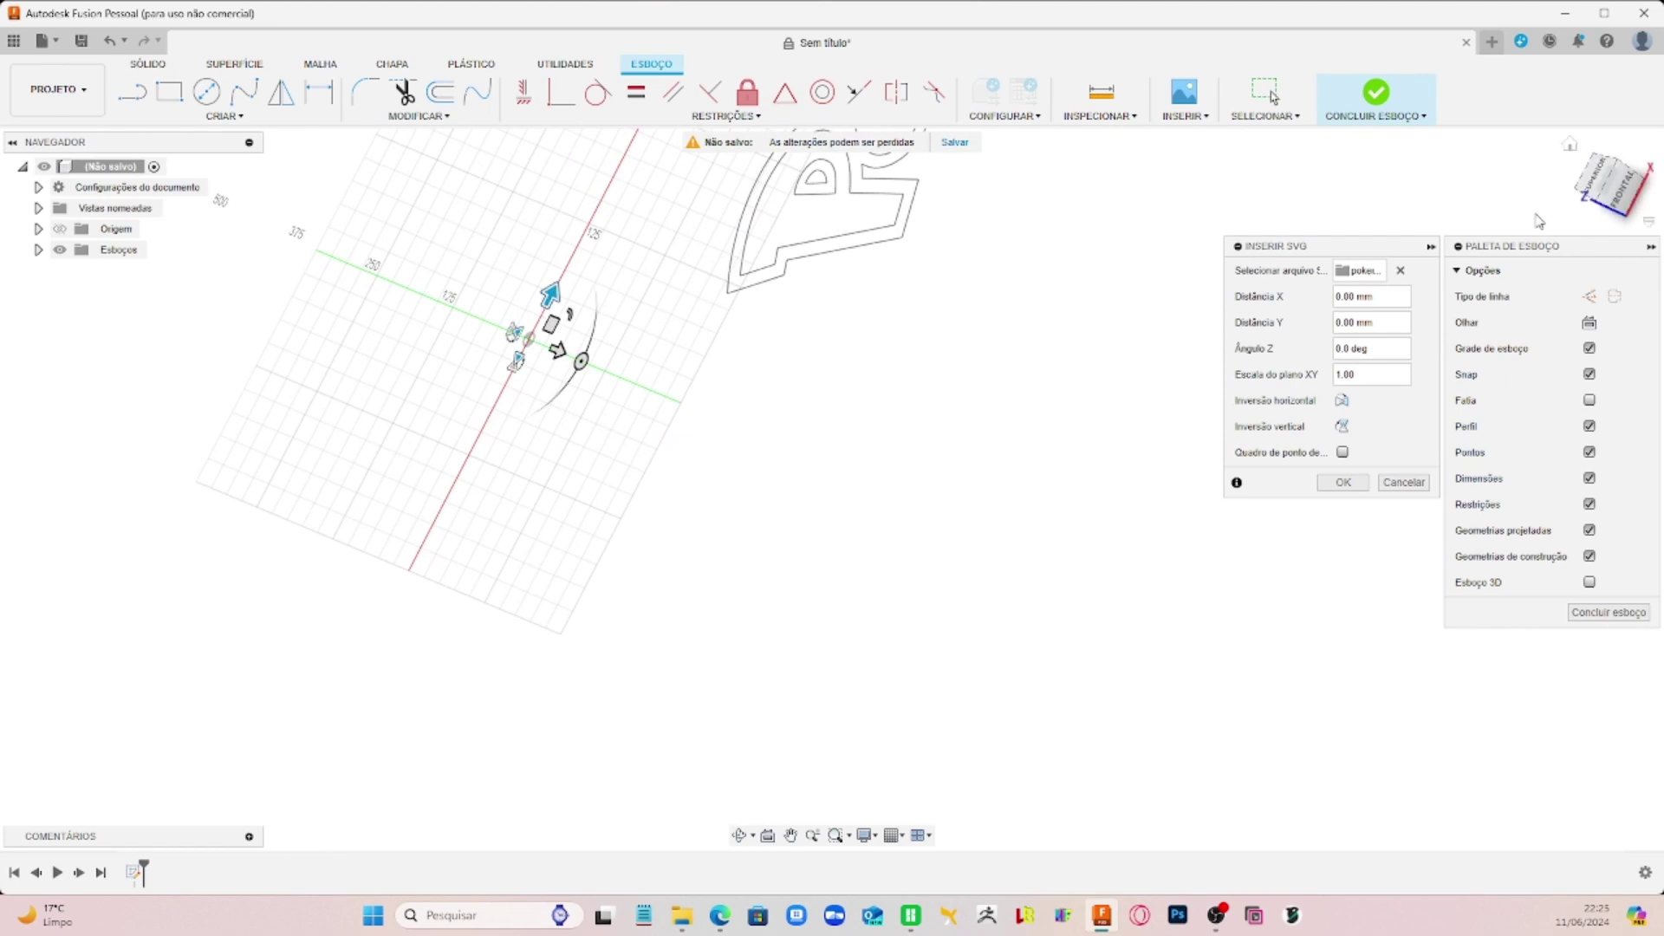
pyautogui.click(1571, 146)
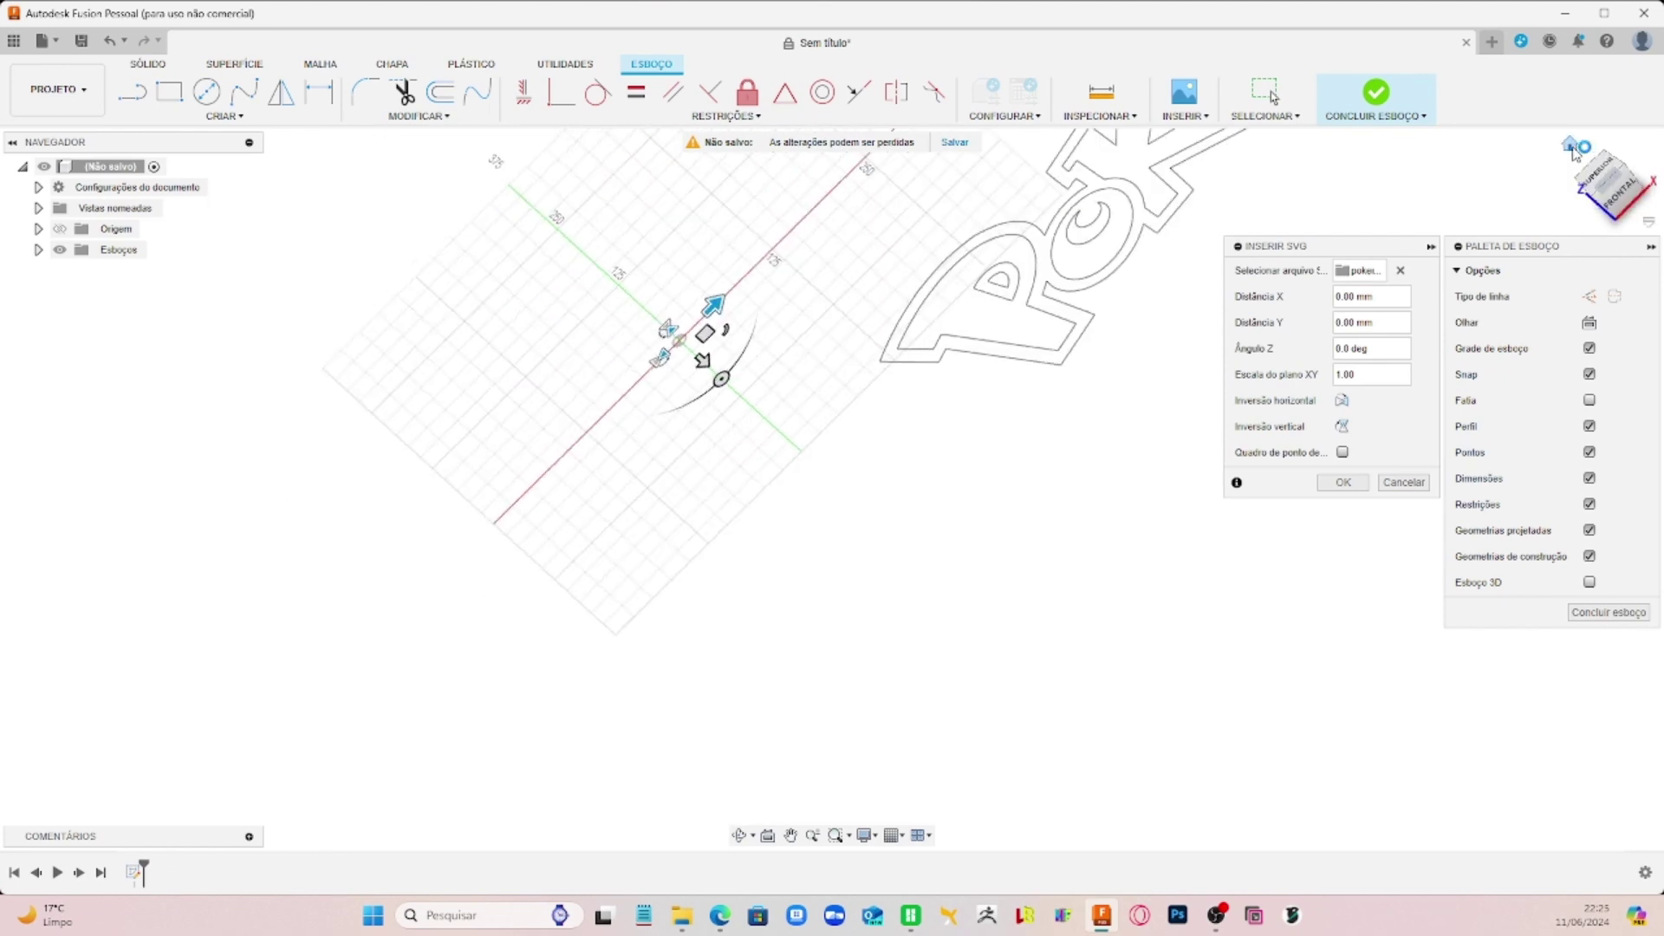
pyautogui.click(1611, 170)
pyautogui.moveTo(1381, 607)
pyautogui.mouseDown(button='middle')
pyautogui.moveTo(974, 502)
pyautogui.moveTo(992, 419)
pyautogui.moveTo(1039, 437)
pyautogui.mouseUp(button='middle')
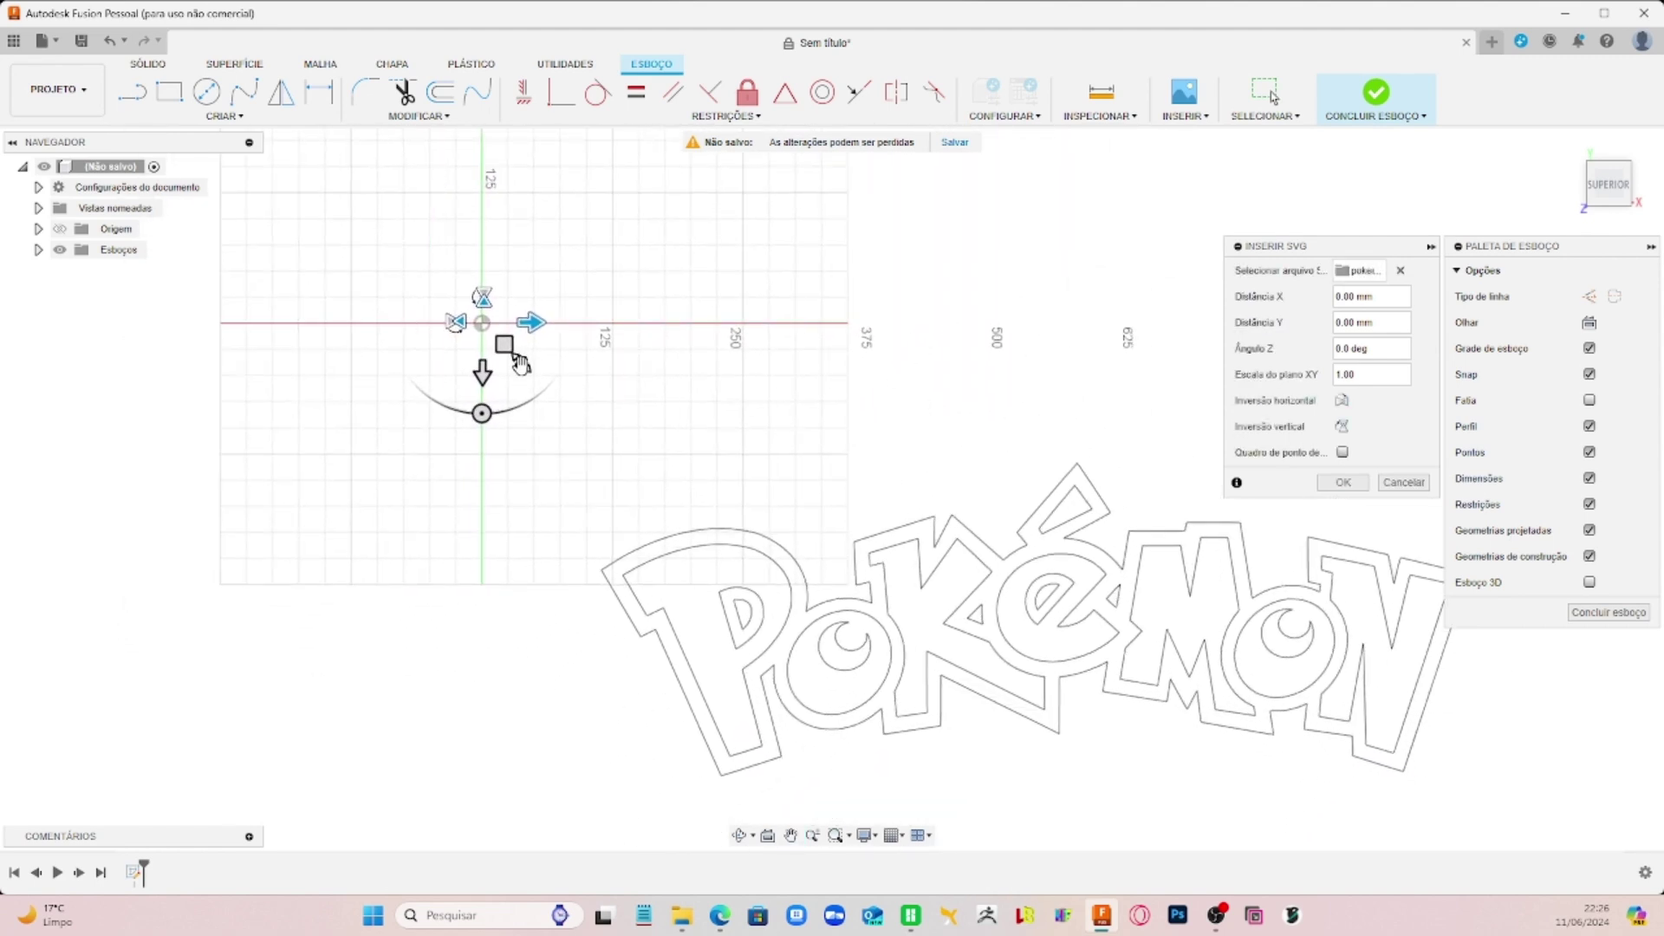
pyautogui.moveTo(520, 363); pyautogui.dragTo(481, 318)
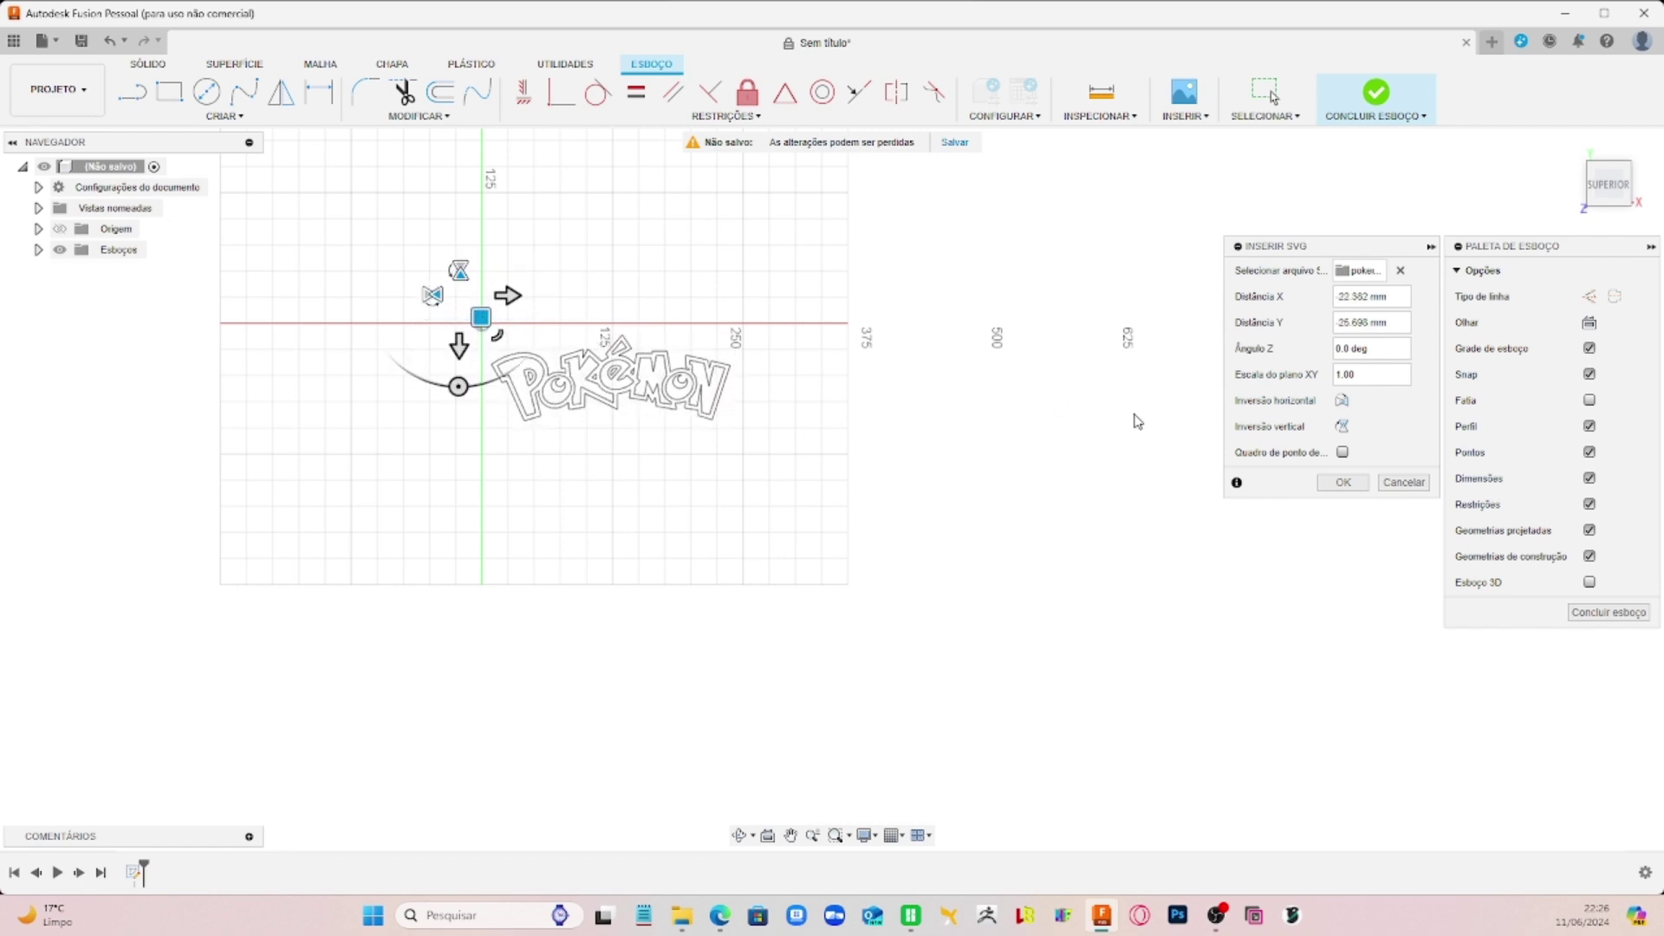
# Step: Accept the SVG insertion and finish the logo sketch
pyautogui.scroll(5, 698, 468)
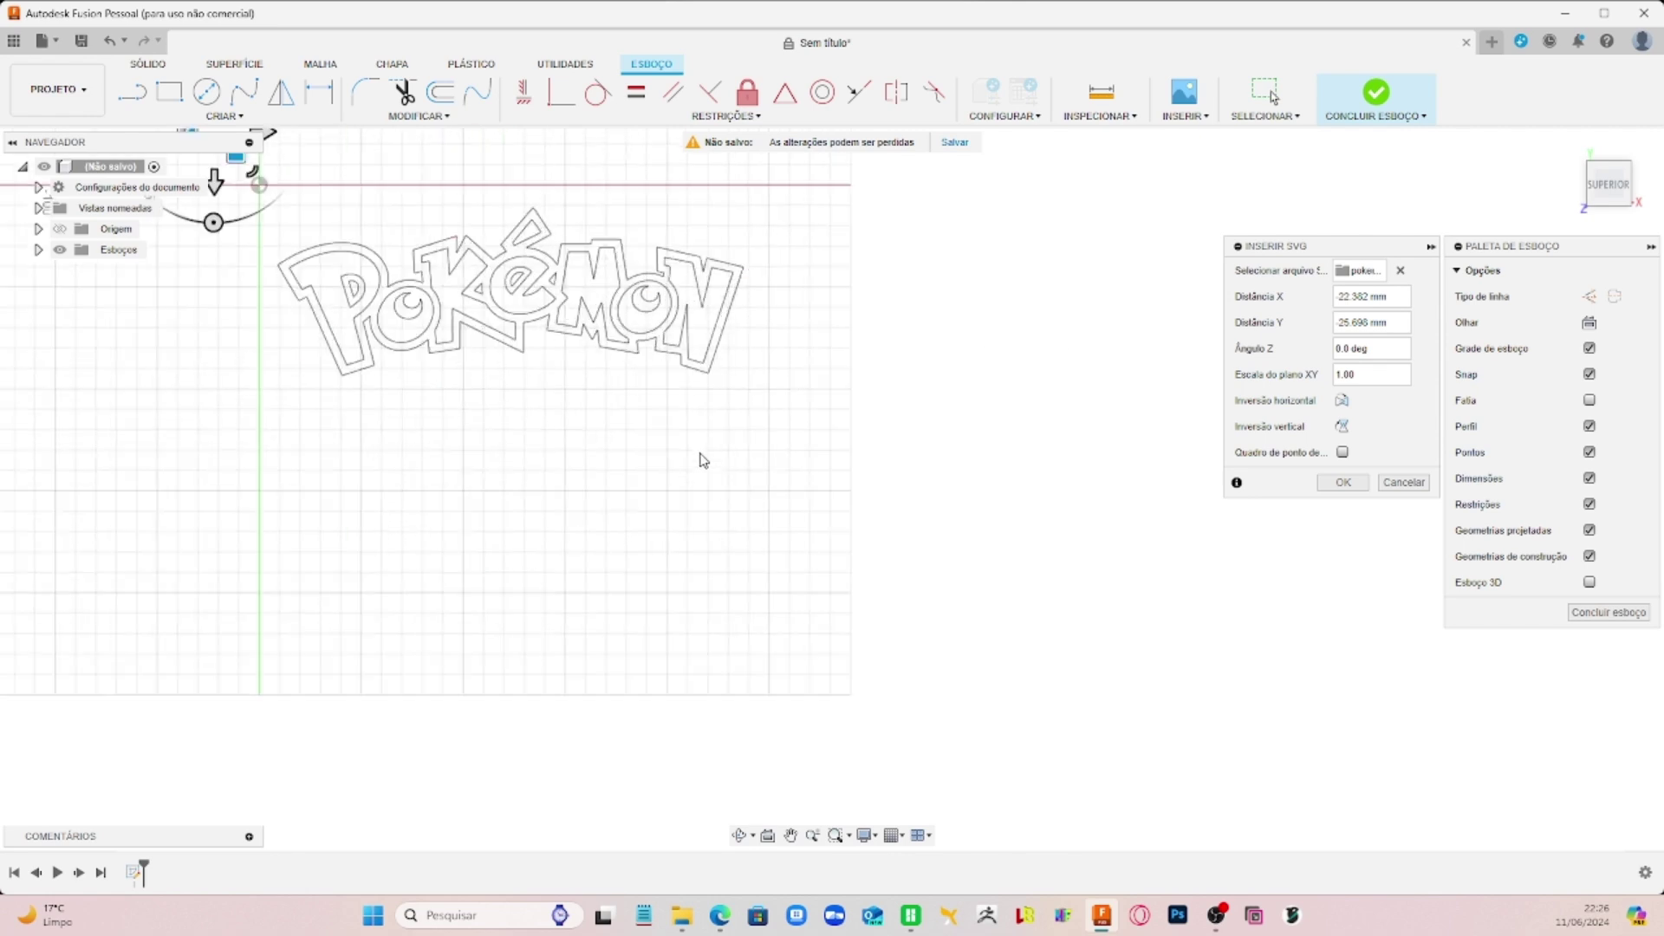
pyautogui.moveTo(629, 422)
pyautogui.mouseDown(button='middle')
pyautogui.moveTo(1215, 554)
pyautogui.moveTo(1119, 639)
pyautogui.moveTo(944, 613)
pyautogui.moveTo(955, 593)
pyautogui.mouseUp(button='middle')
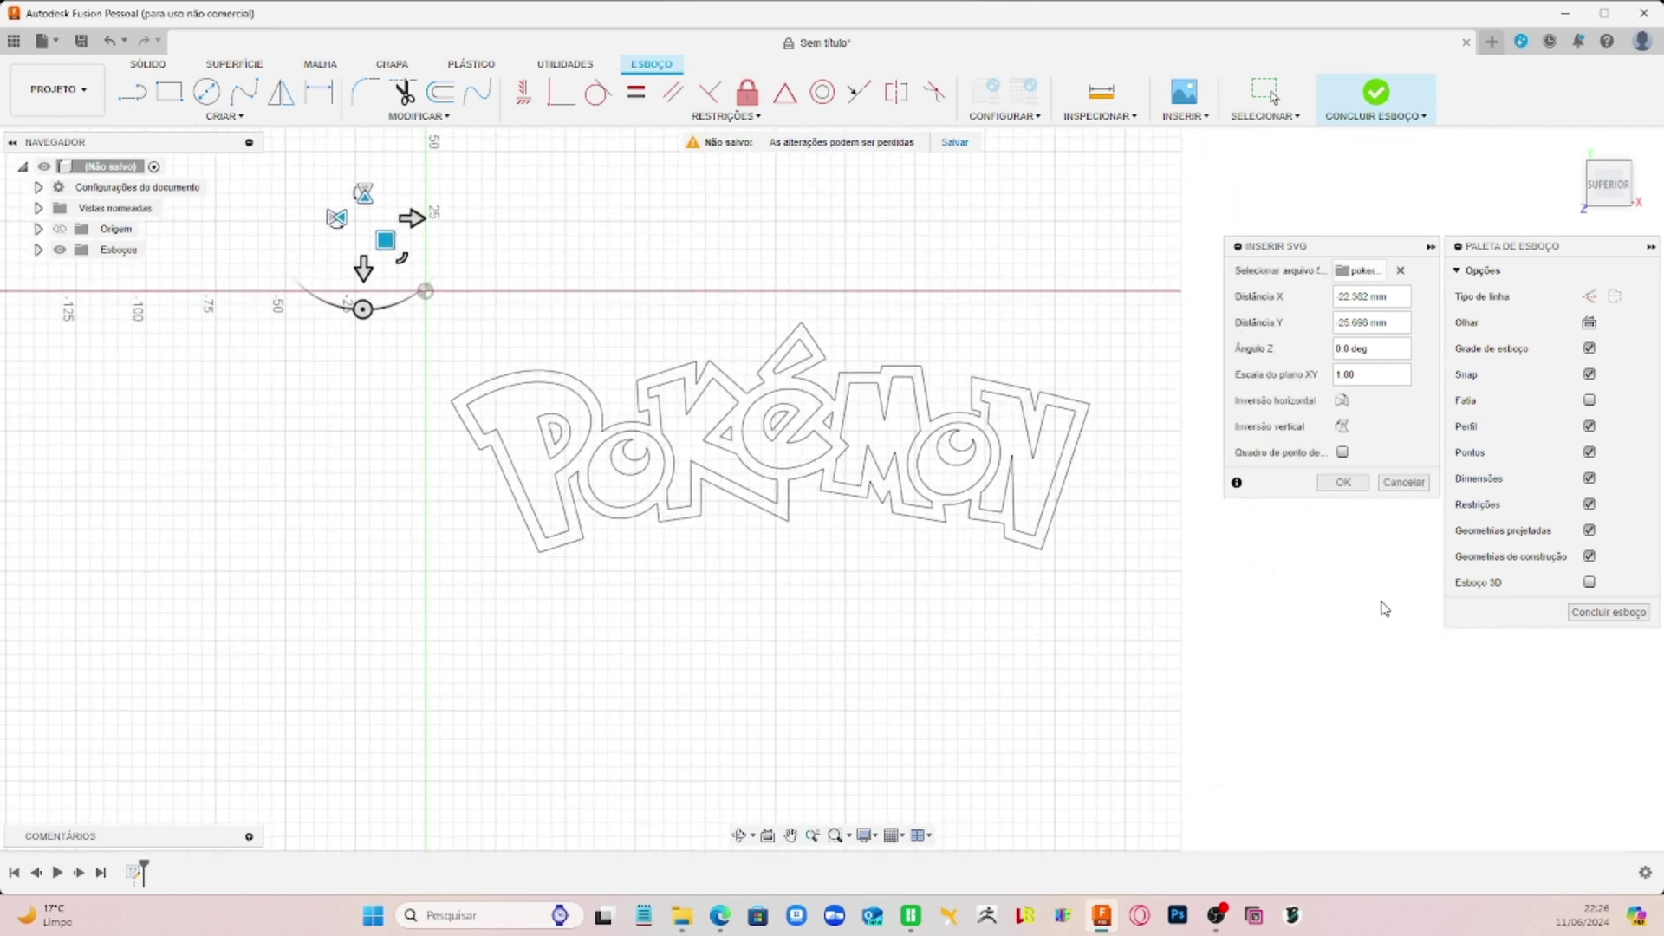
pyautogui.click(1344, 483)
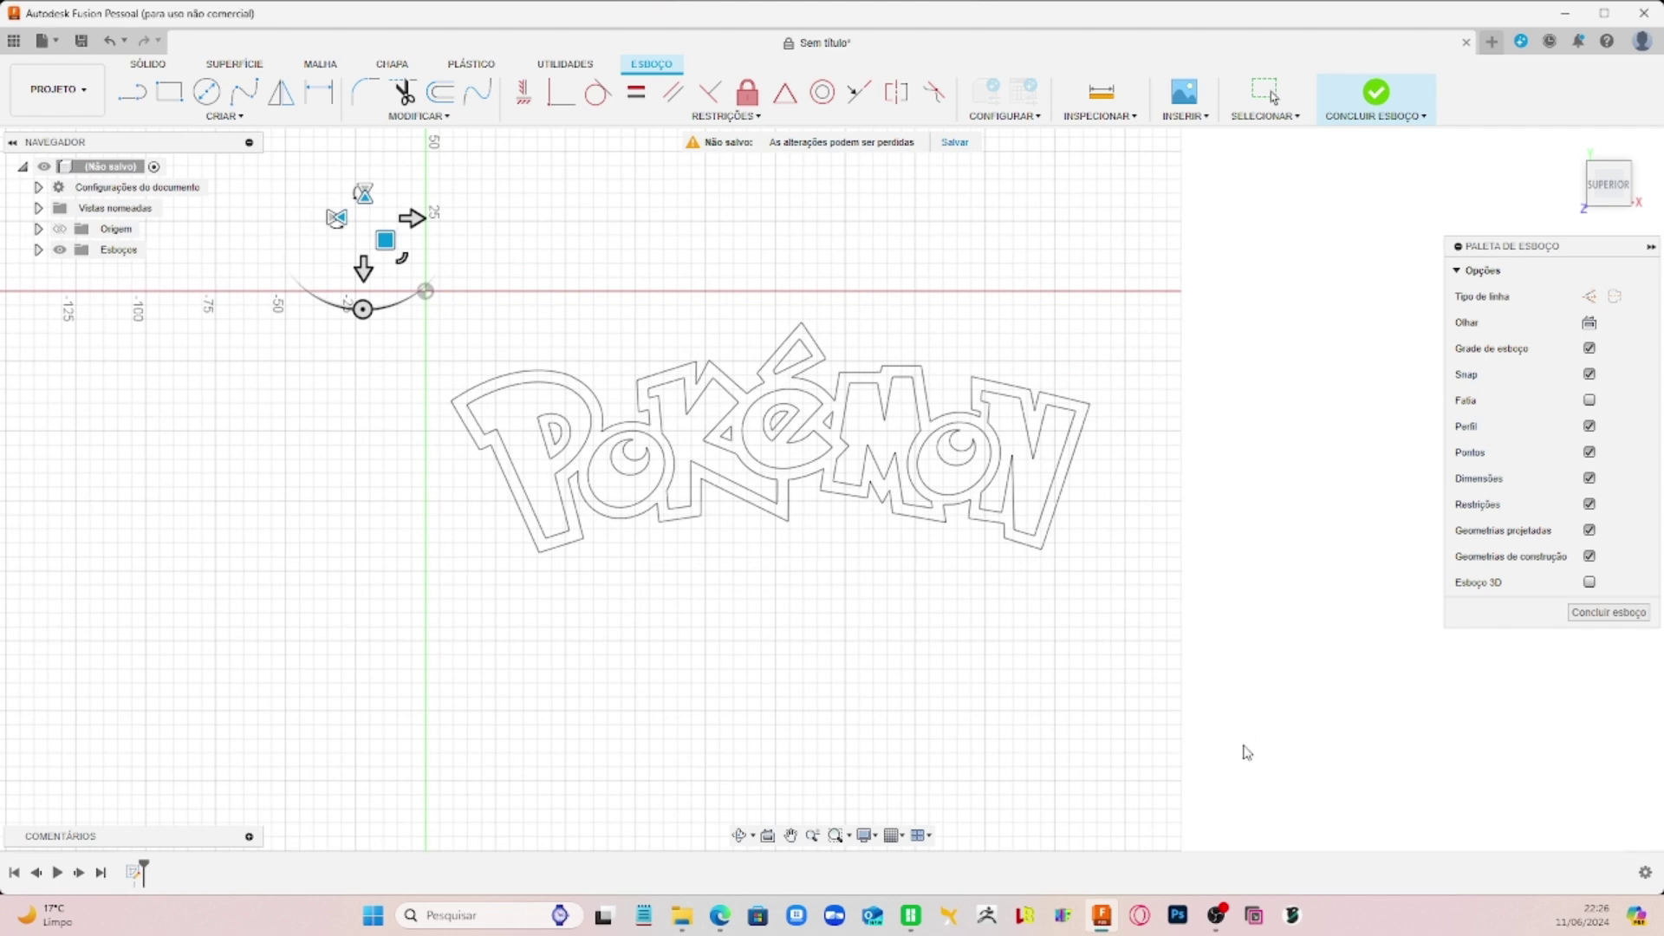
pyautogui.click(1608, 612)
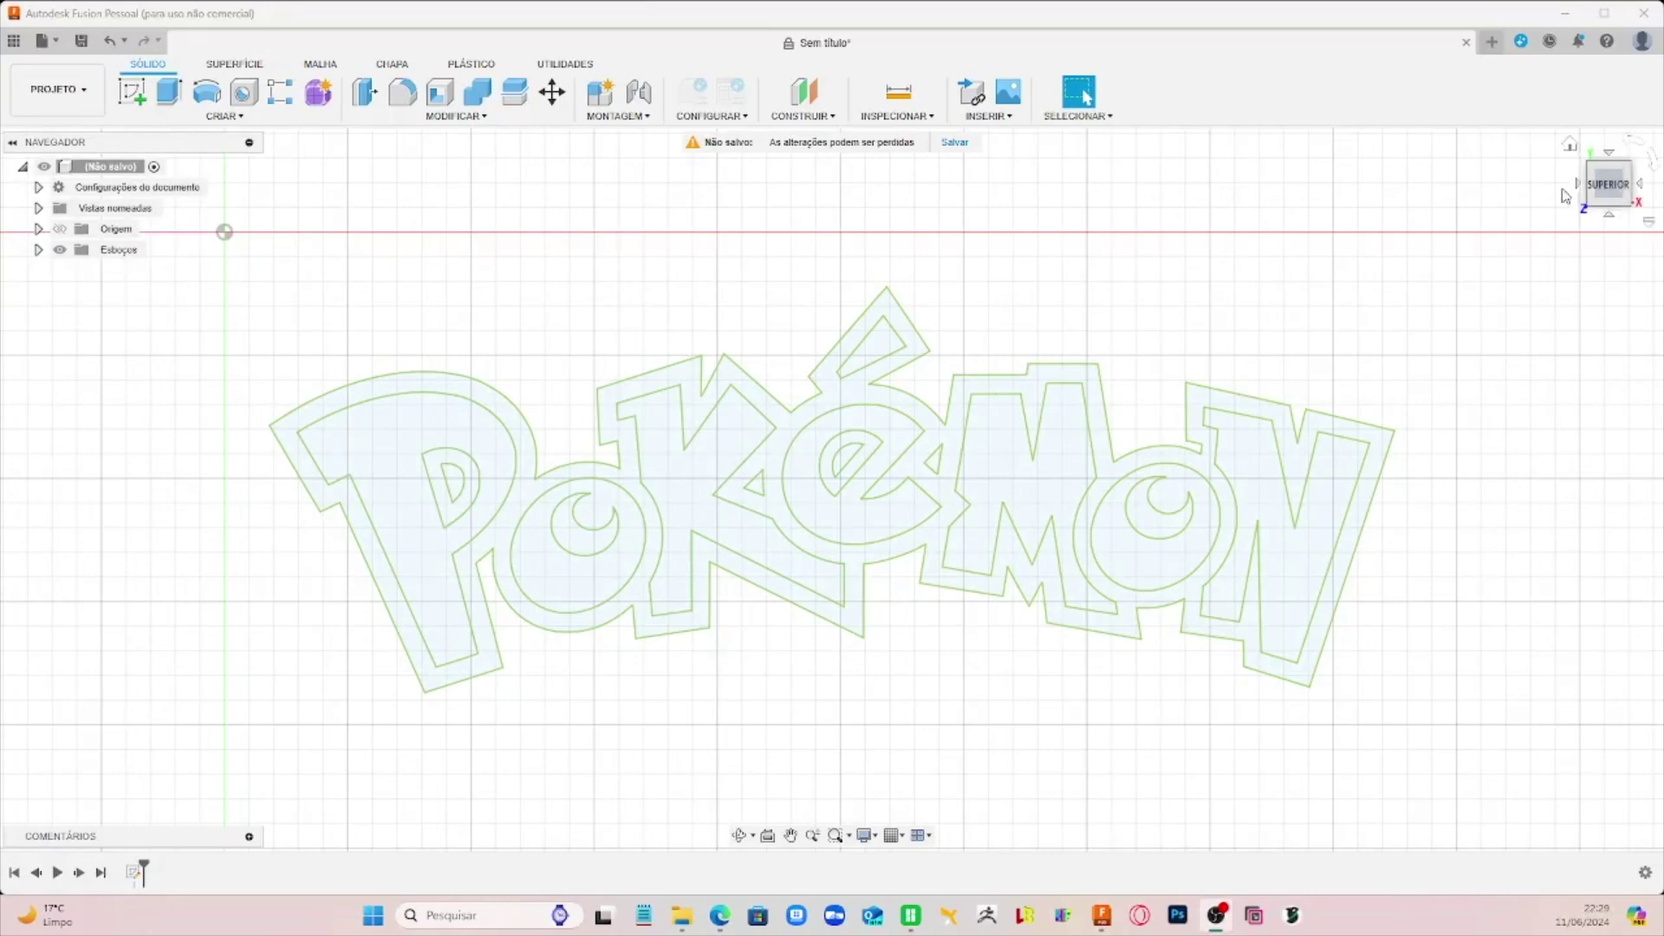
# Step: Extrude all profiles of the Pokémon logo by -0.8 mm as a new body to form the base plate
pyautogui.keyDown('shift'); pyautogui.moveTo(1474, 588); pyautogui.dragTo(1432, 564, button='middle'); pyautogui.keyUp('shift')
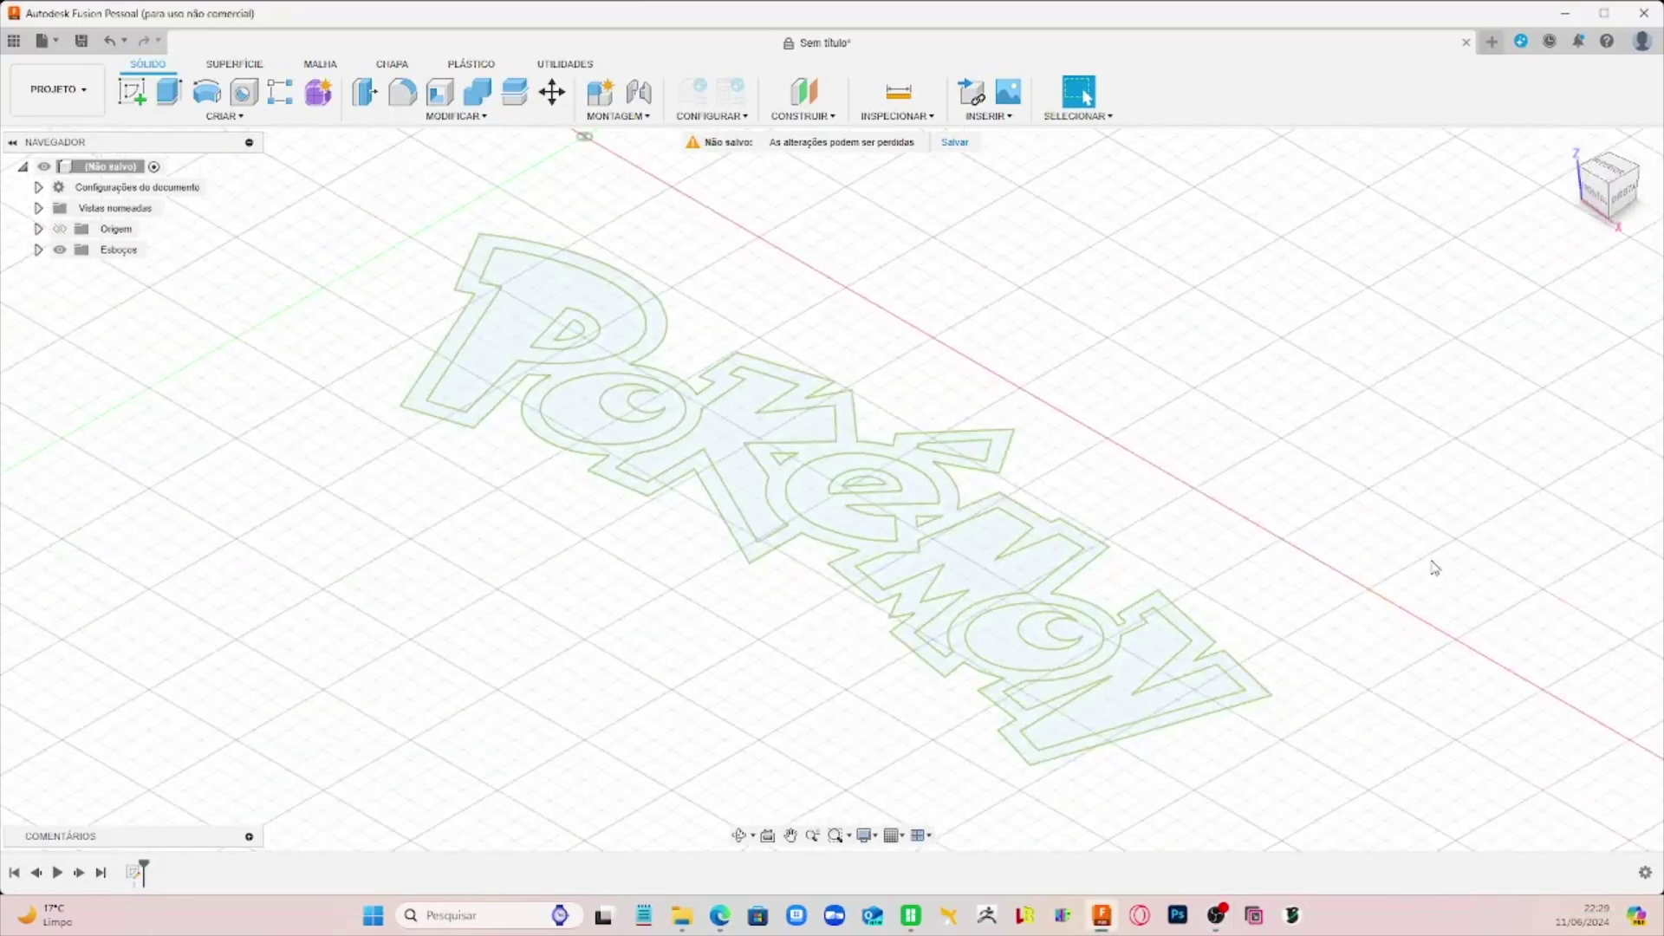
pyautogui.click(169, 94)
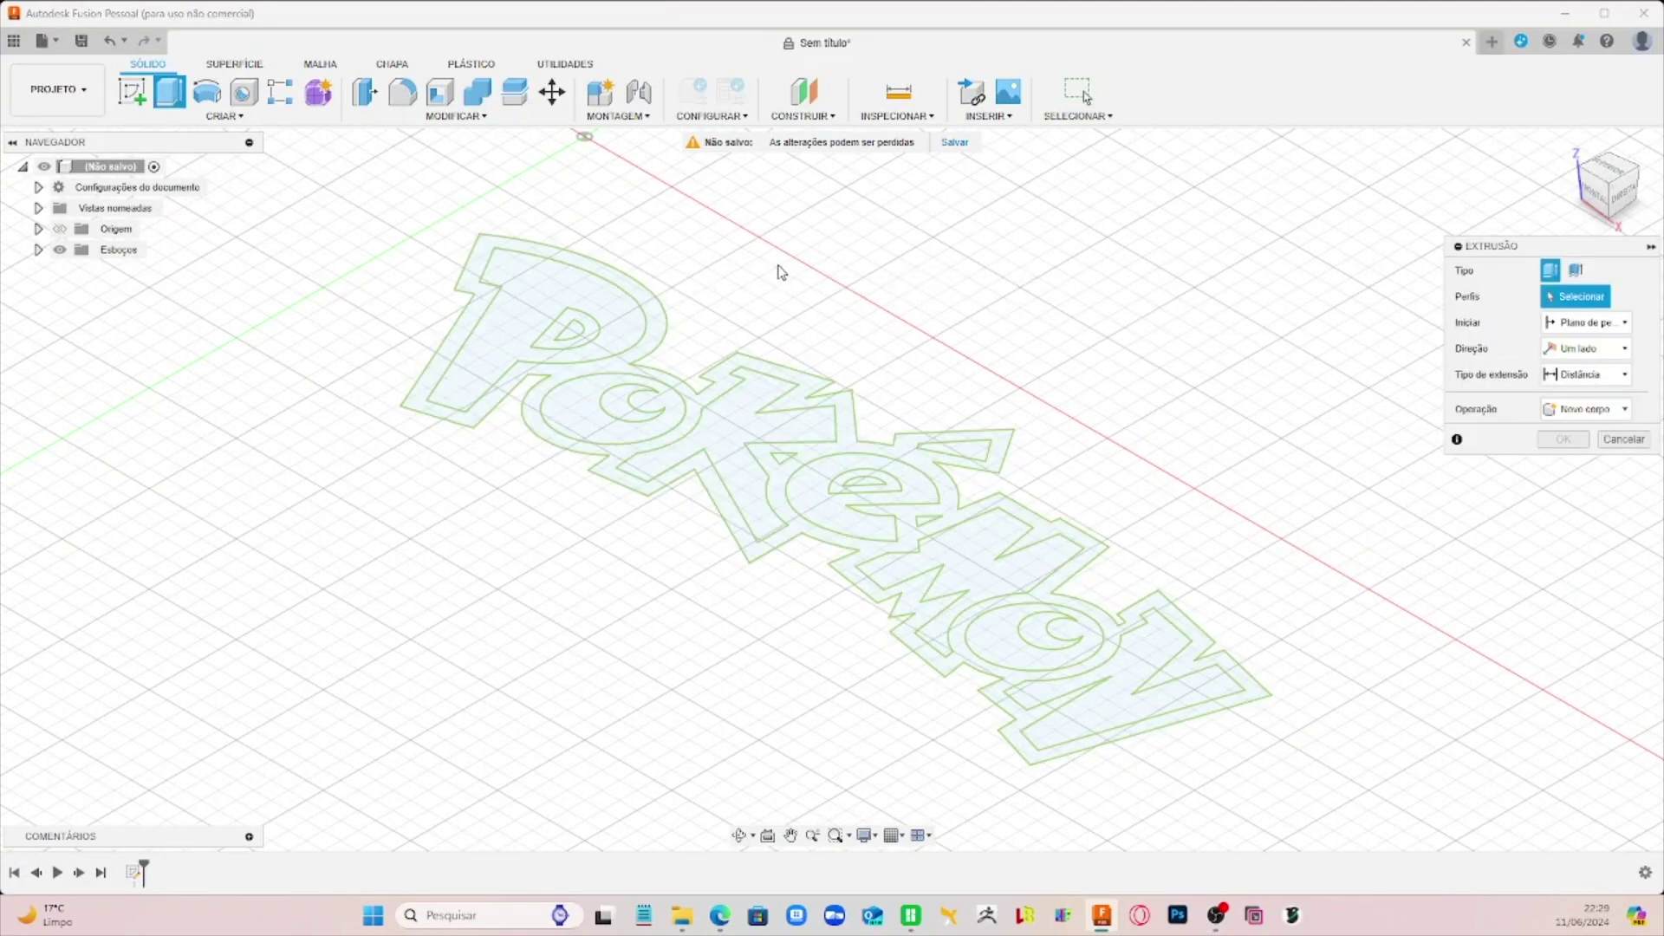
pyautogui.moveTo(331, 165)
pyautogui.mouseDown()
pyautogui.moveTo(546, 296)
pyautogui.moveTo(1101, 713)
pyautogui.moveTo(1300, 801)
pyautogui.mouseUp()
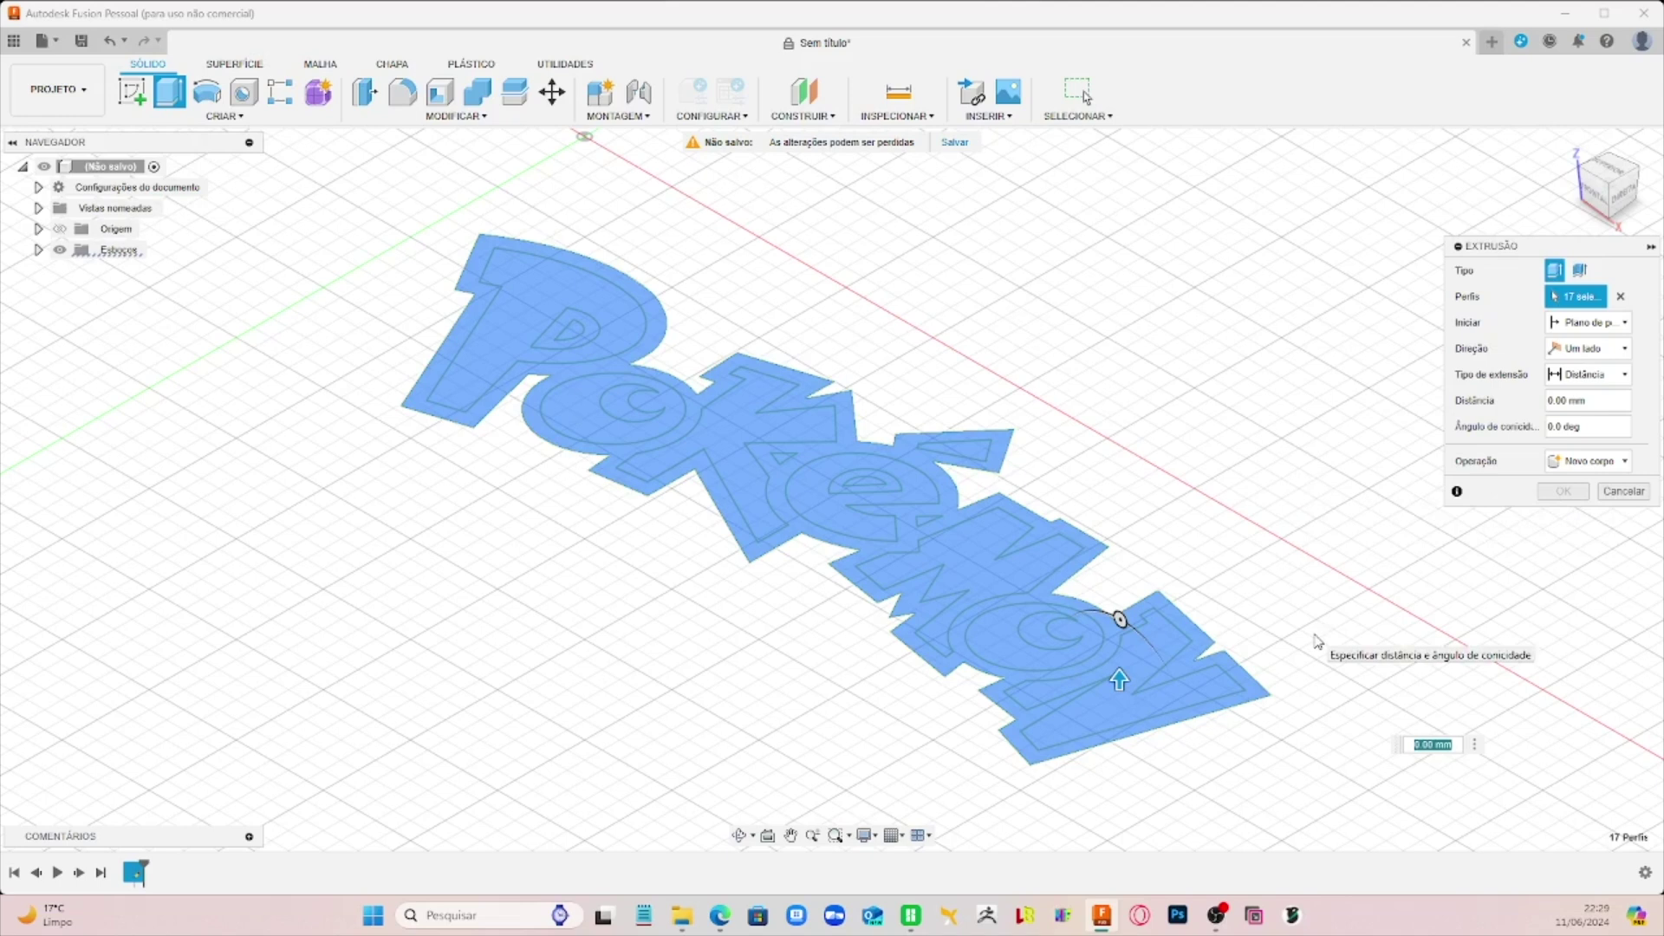
pyautogui.click(1417, 745)
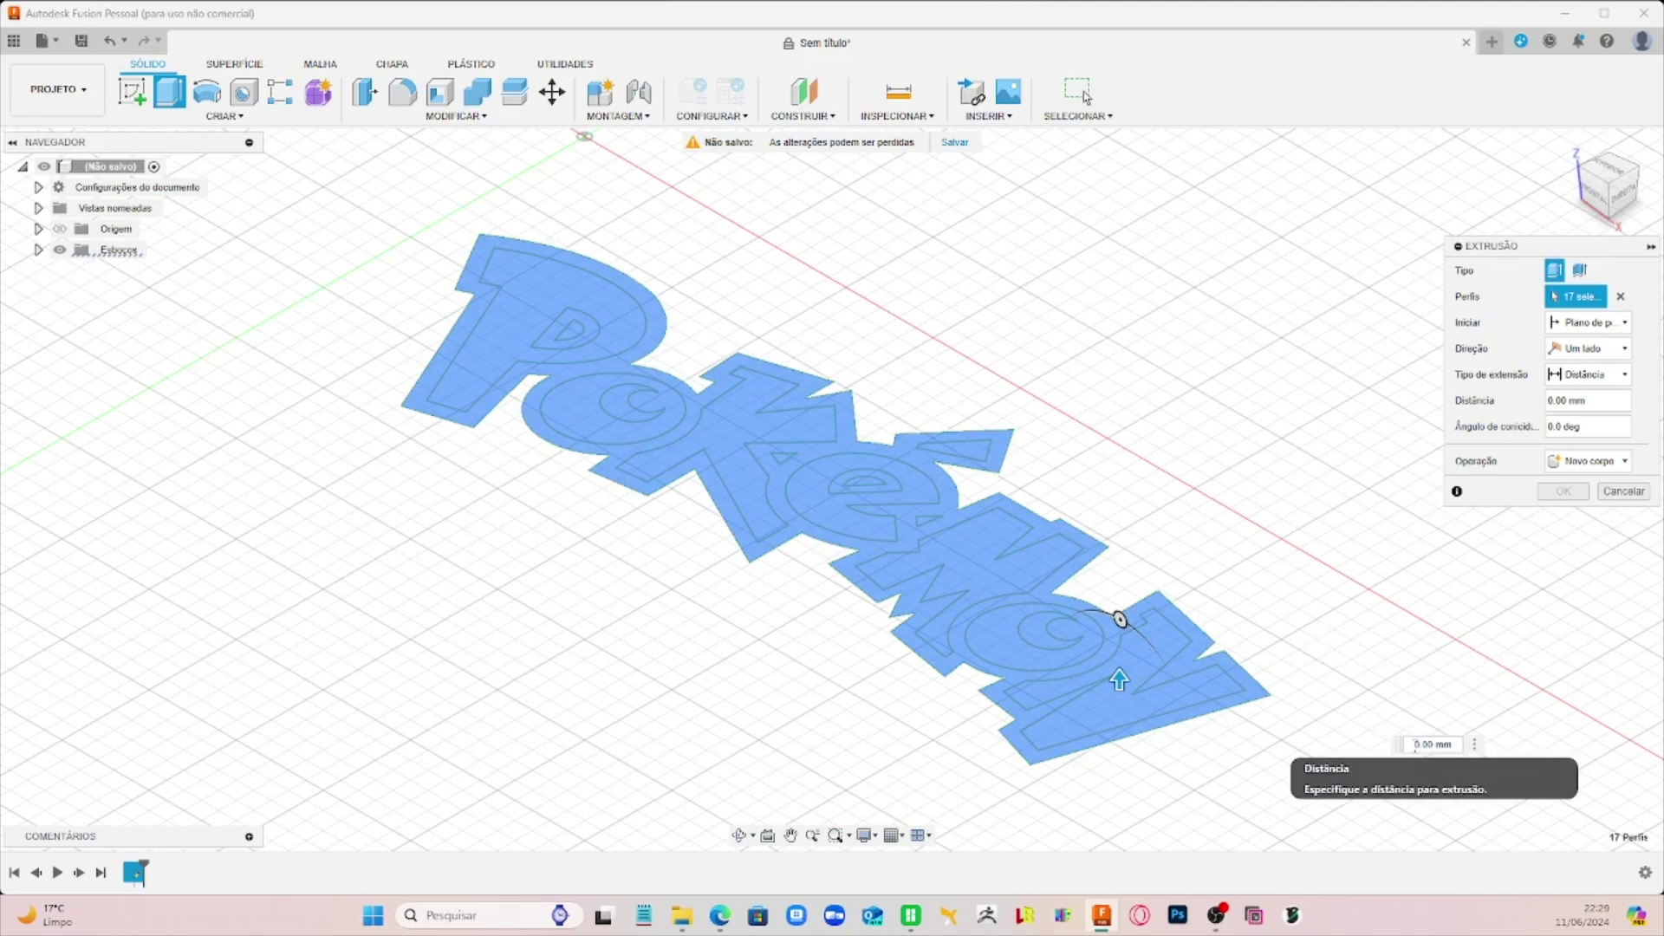
pyautogui.press('BackSpace')
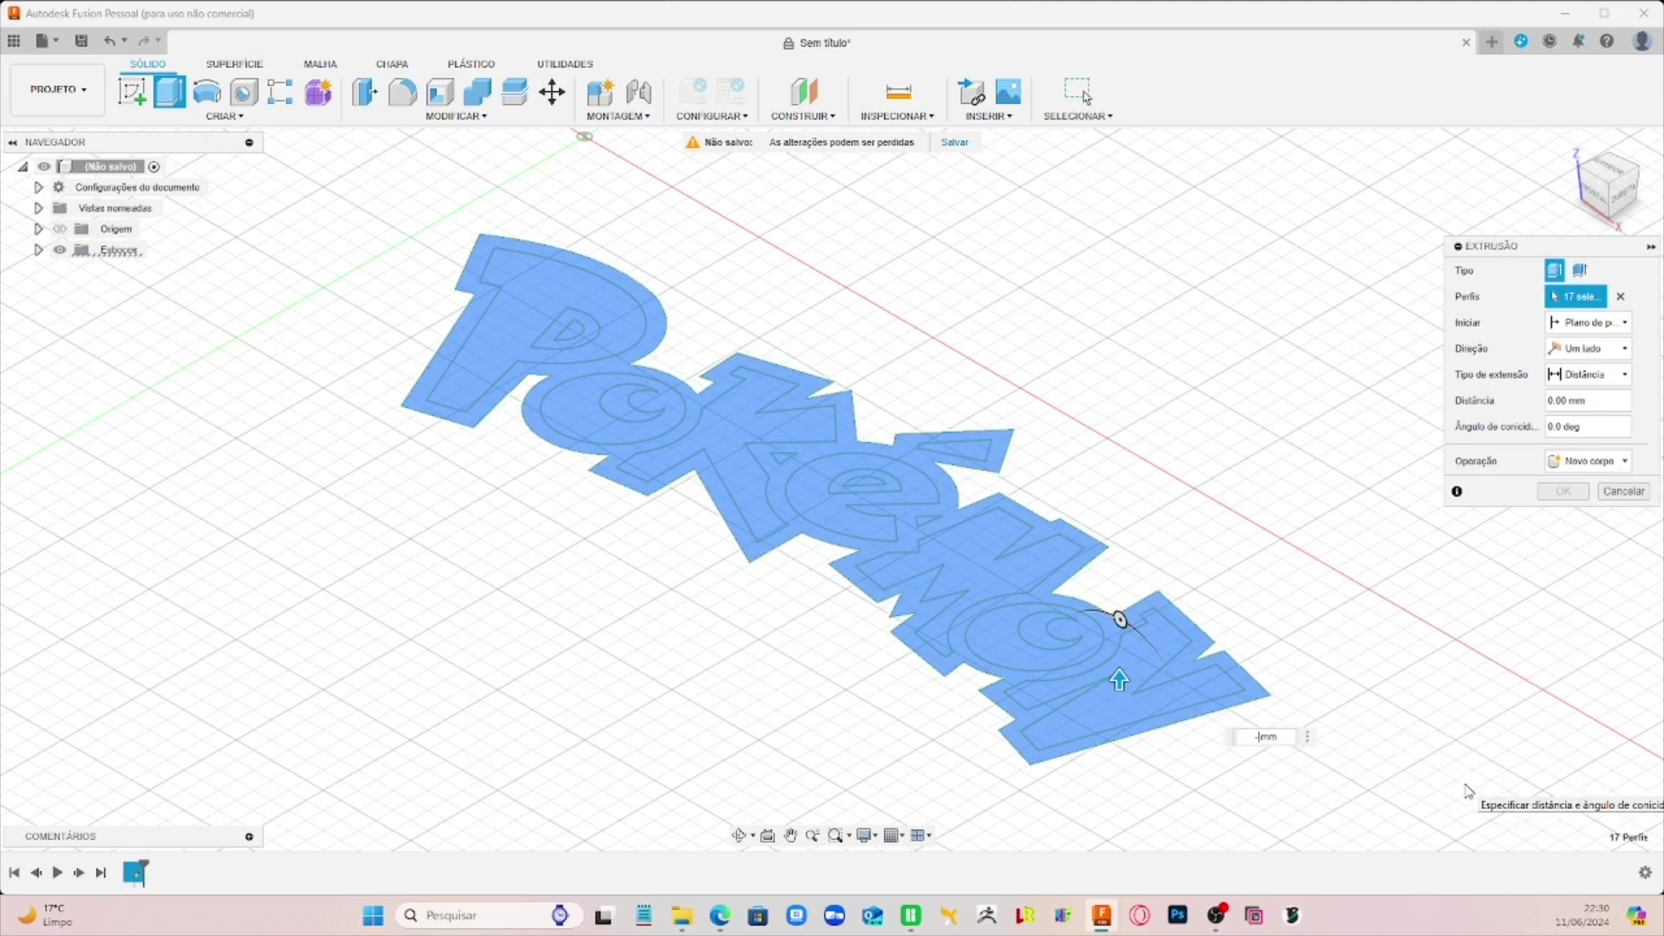
pyautogui.write('-0,8')
pyautogui.press('Return')
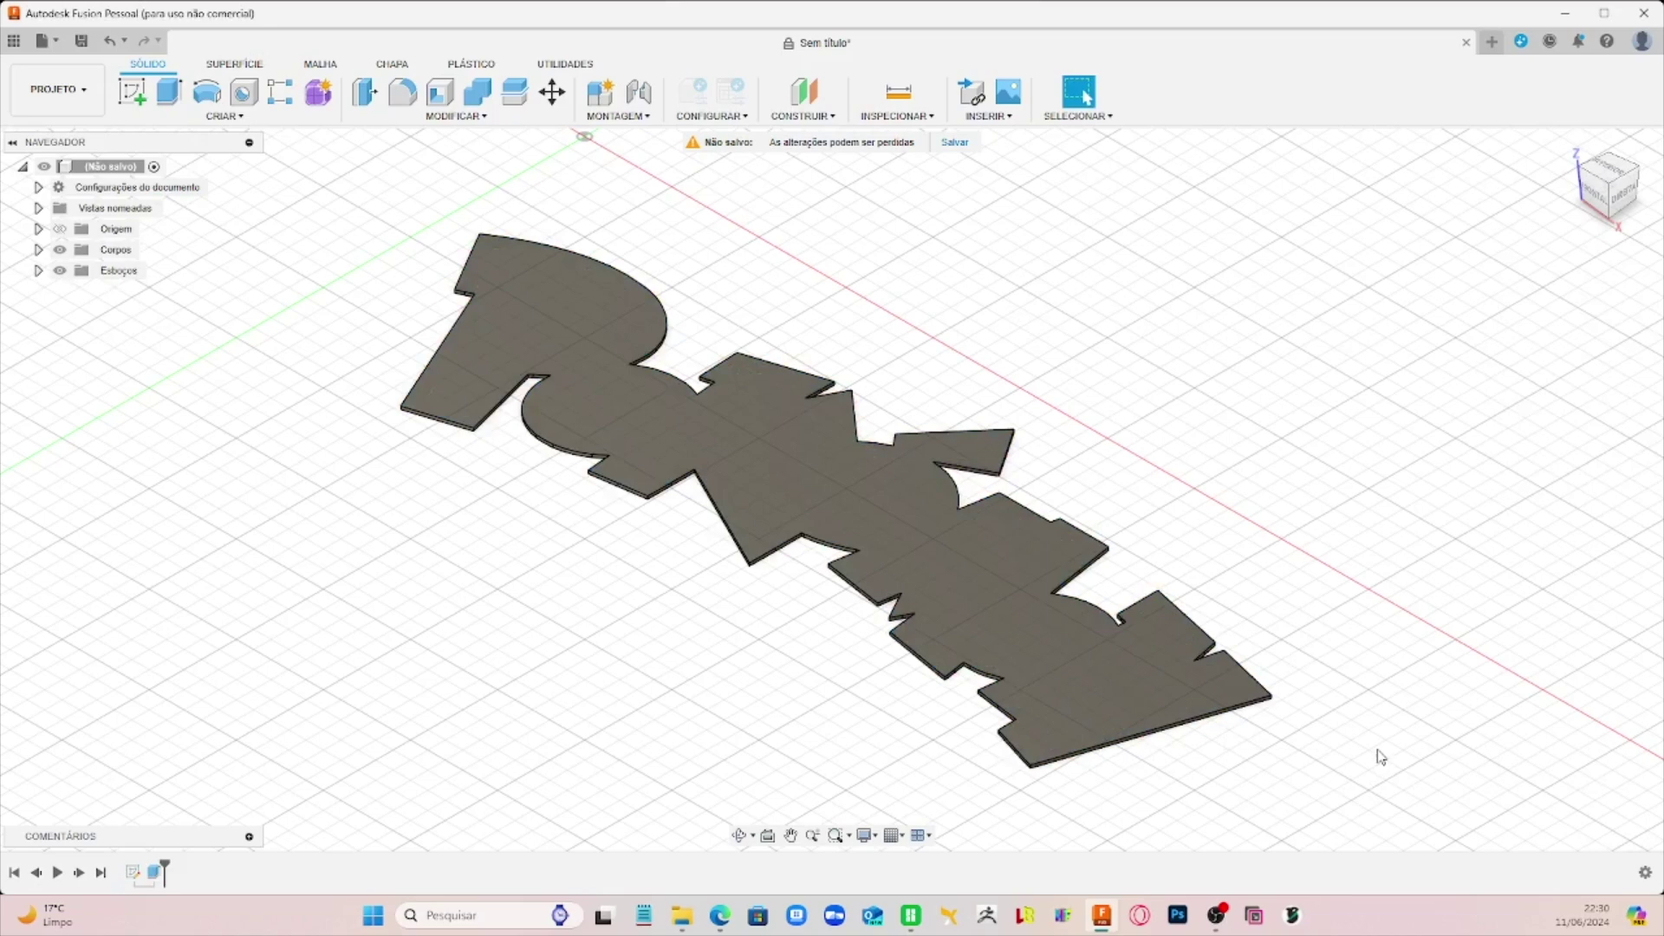
# Step: Make sketch Esboço1 visible again over the base body and start a new extrusion
pyautogui.scroll(3, 1381, 757)
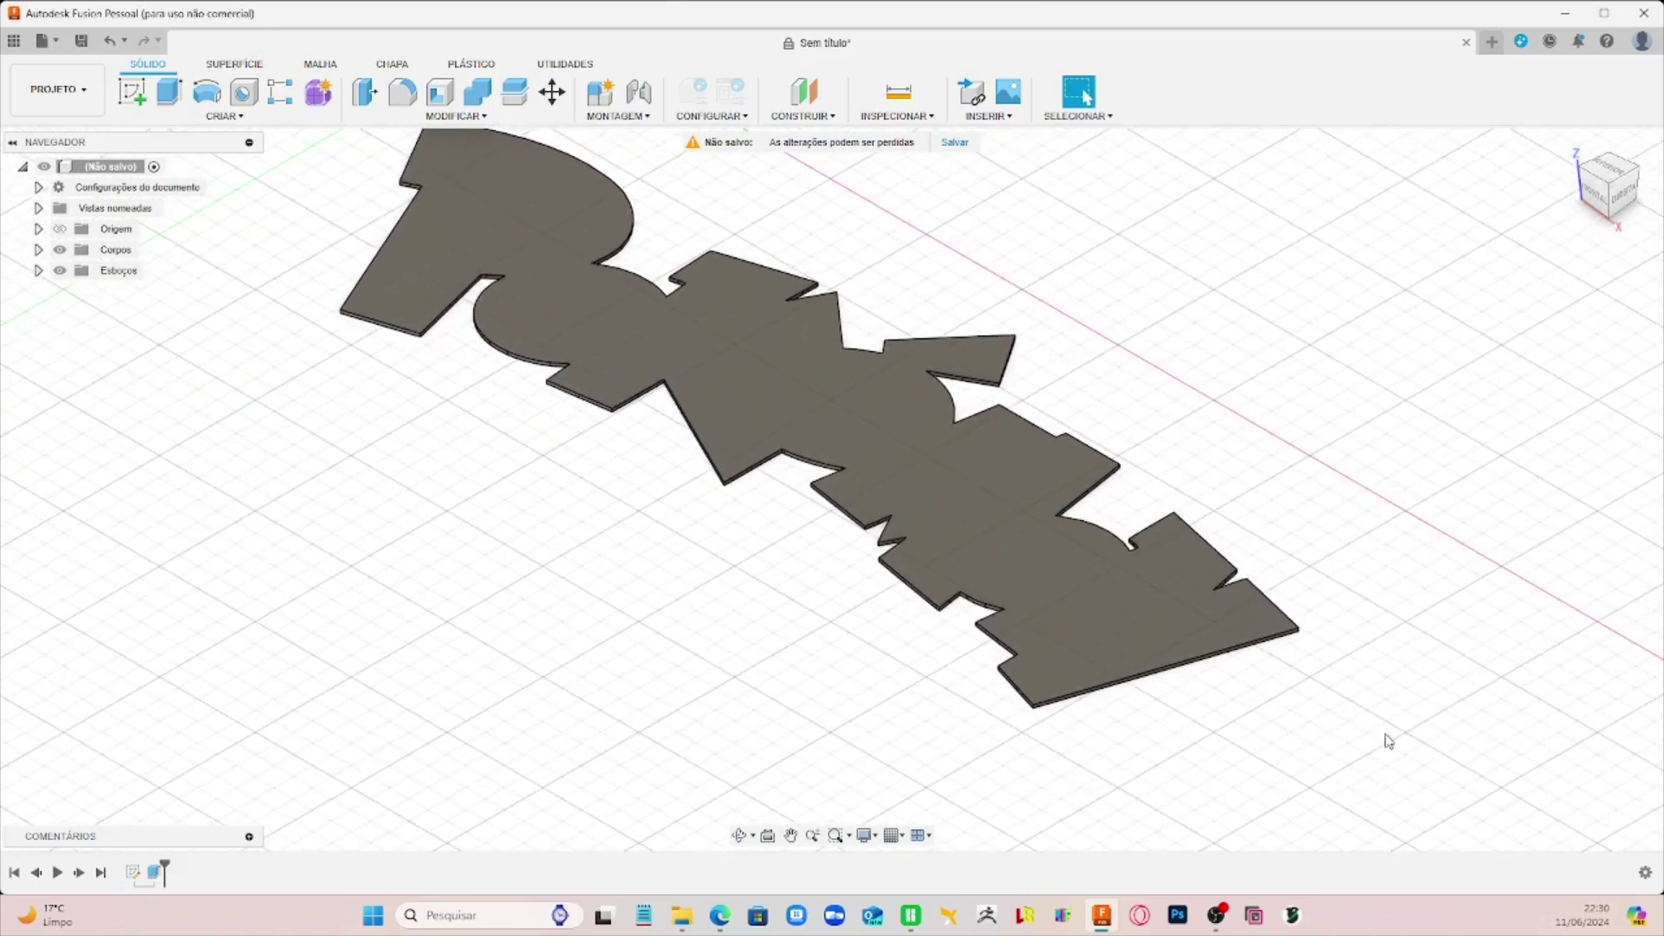
pyautogui.moveTo(1619, 181)
pyautogui.mouseDown()
pyautogui.moveTo(1619, 128)
pyautogui.moveTo(1610, 194)
pyautogui.moveTo(1613, 159)
pyautogui.mouseUp()
pyautogui.scroll(3, 1536, 359)
pyautogui.keyDown('shift'); pyautogui.moveTo(1535, 361); pyautogui.dragTo(1535, 362, button='middle'); pyautogui.keyUp('shift')
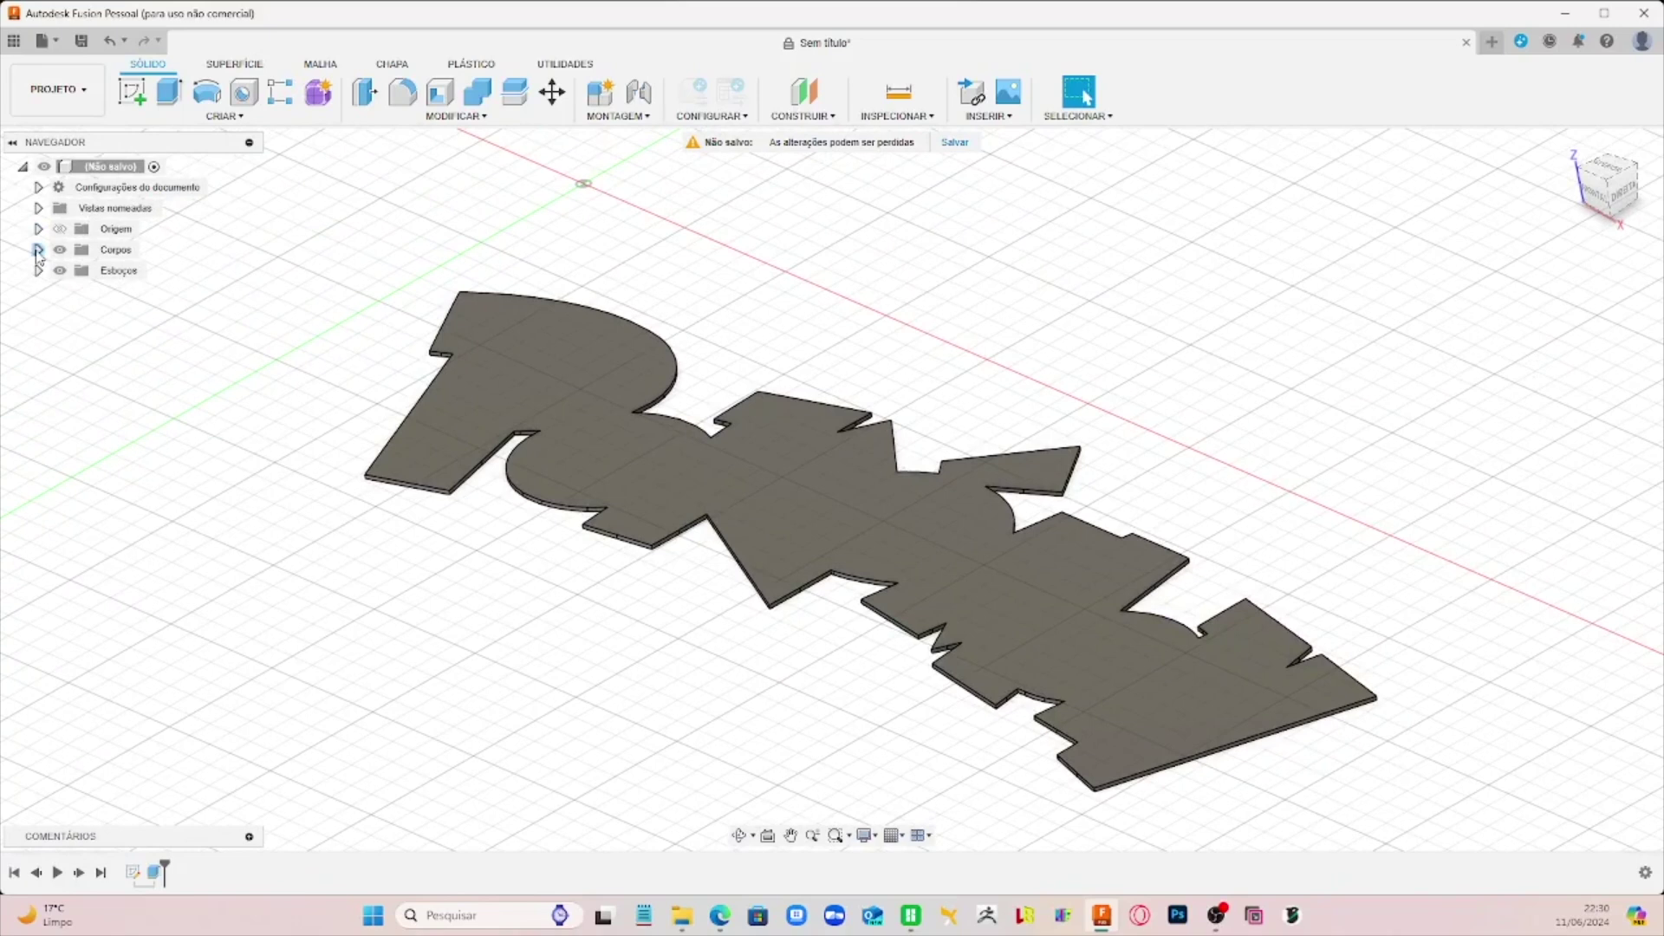
pyautogui.click(38, 250)
pyautogui.click(39, 291)
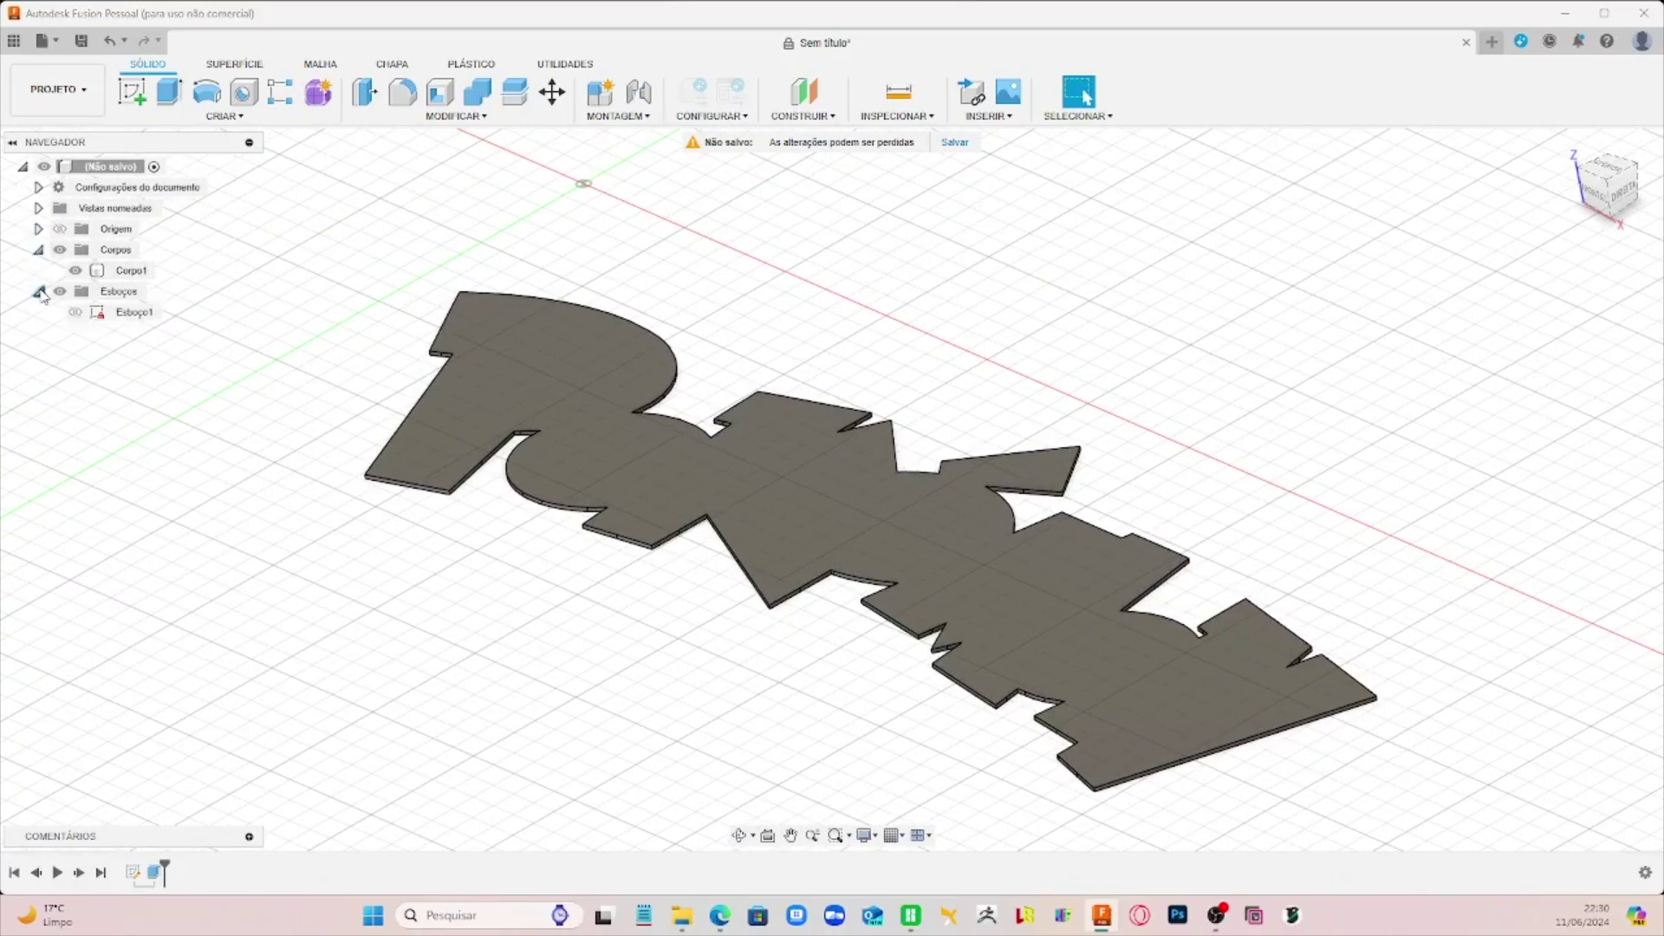
pyautogui.click(76, 313)
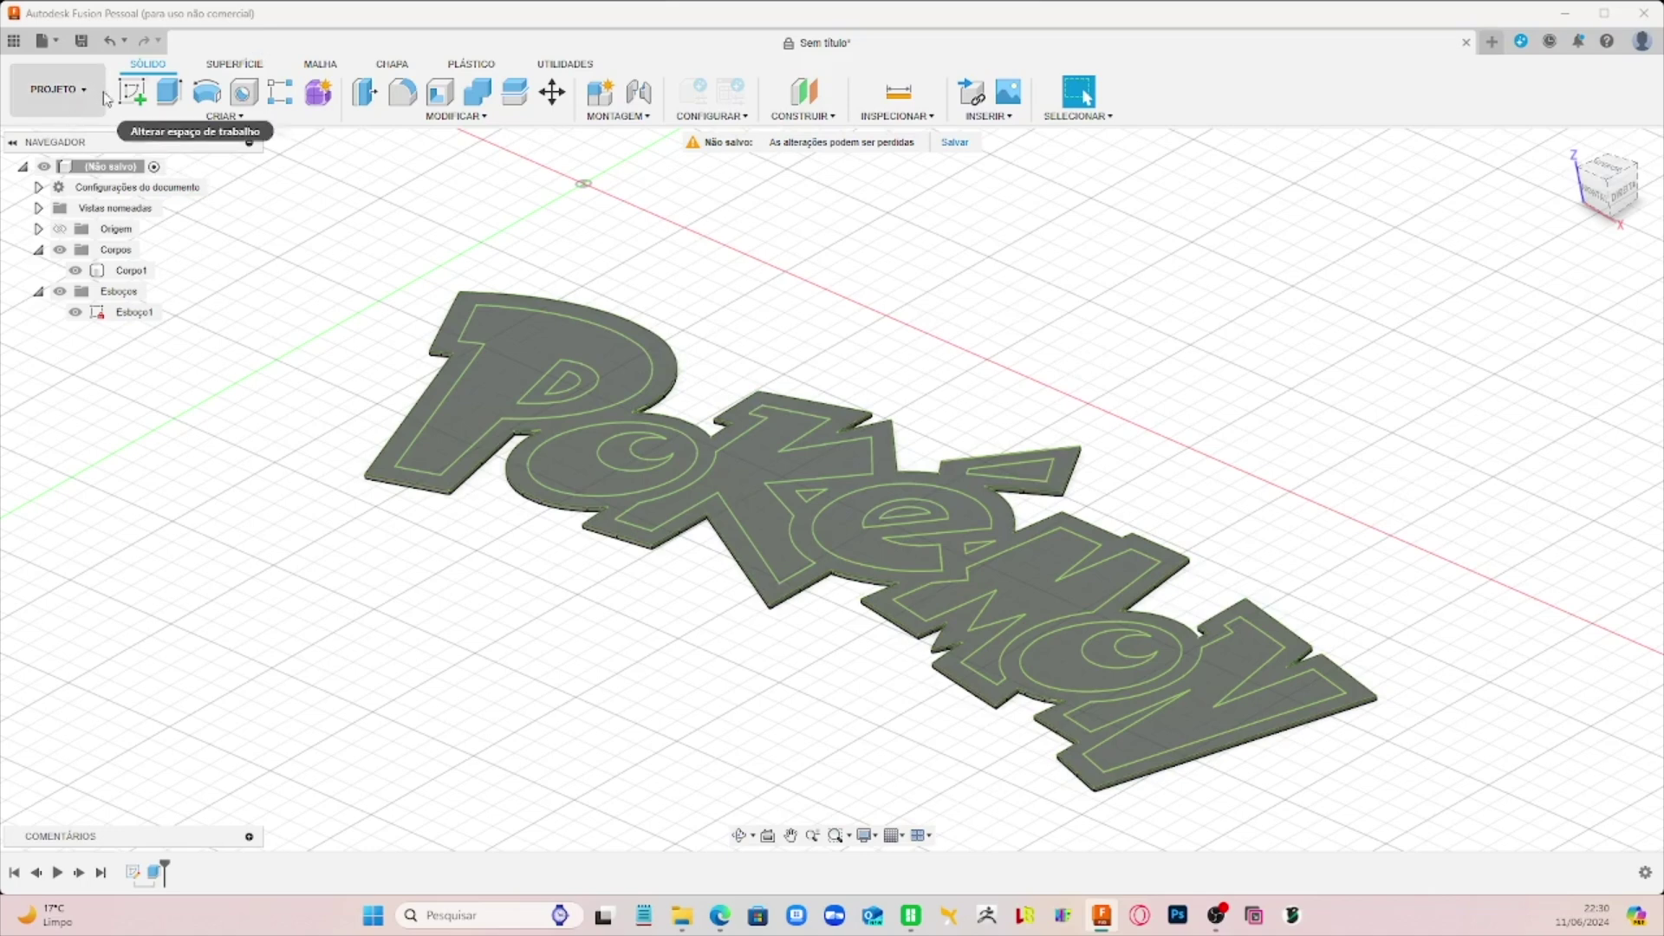
pyautogui.click(170, 94)
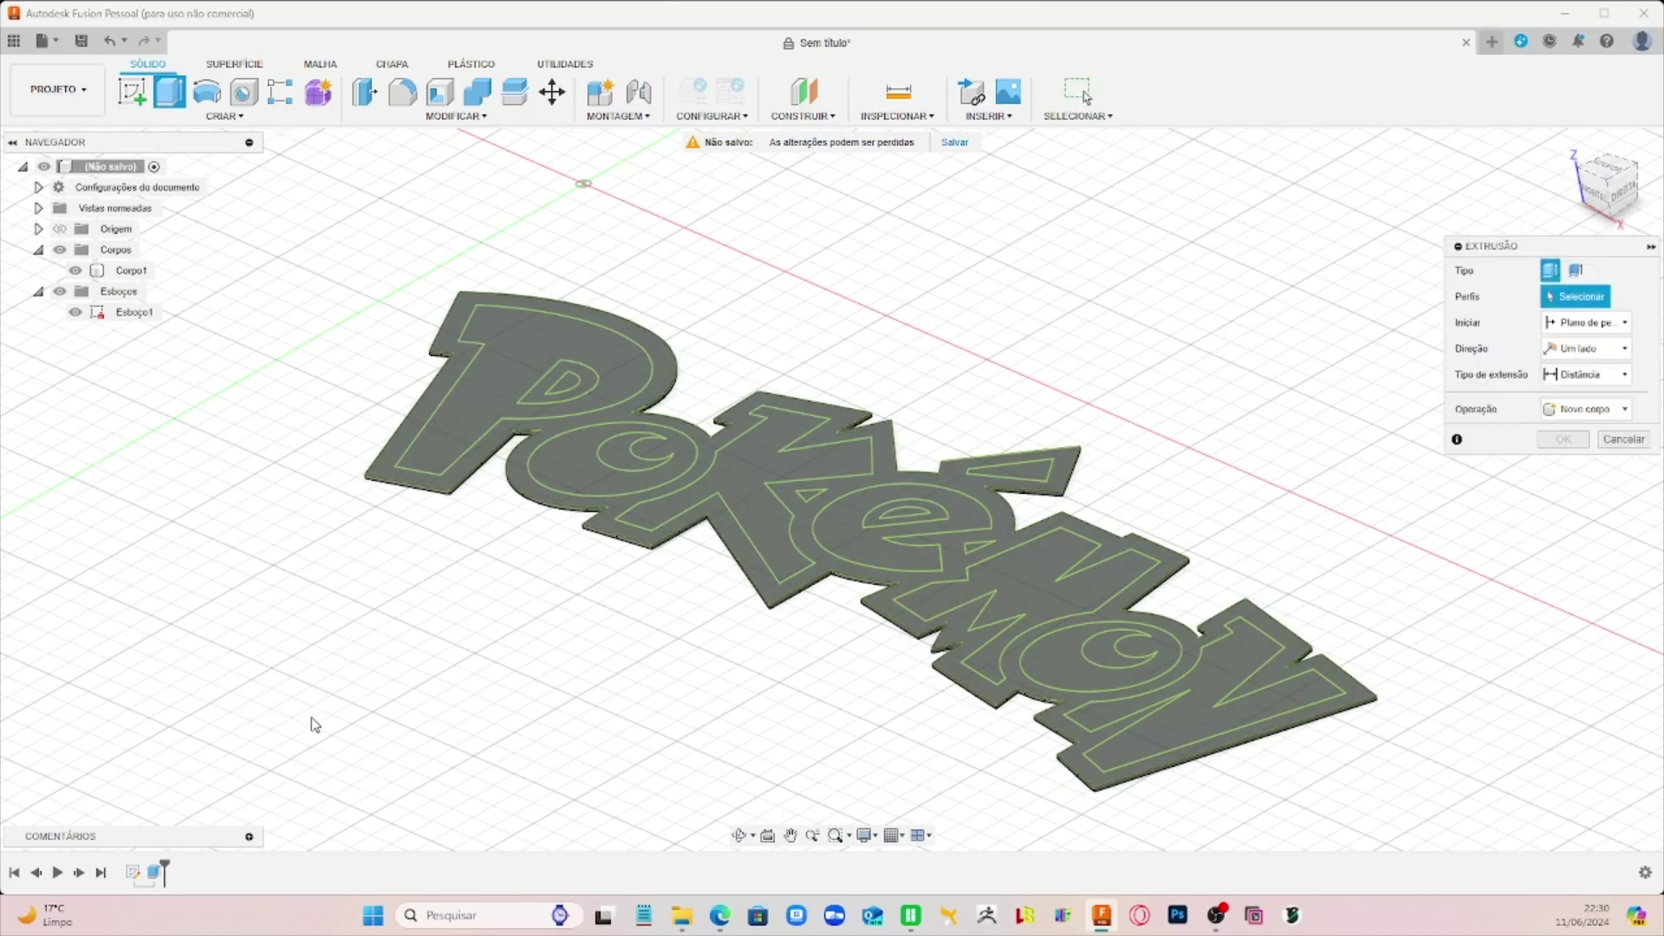
pyautogui.click(481, 393)
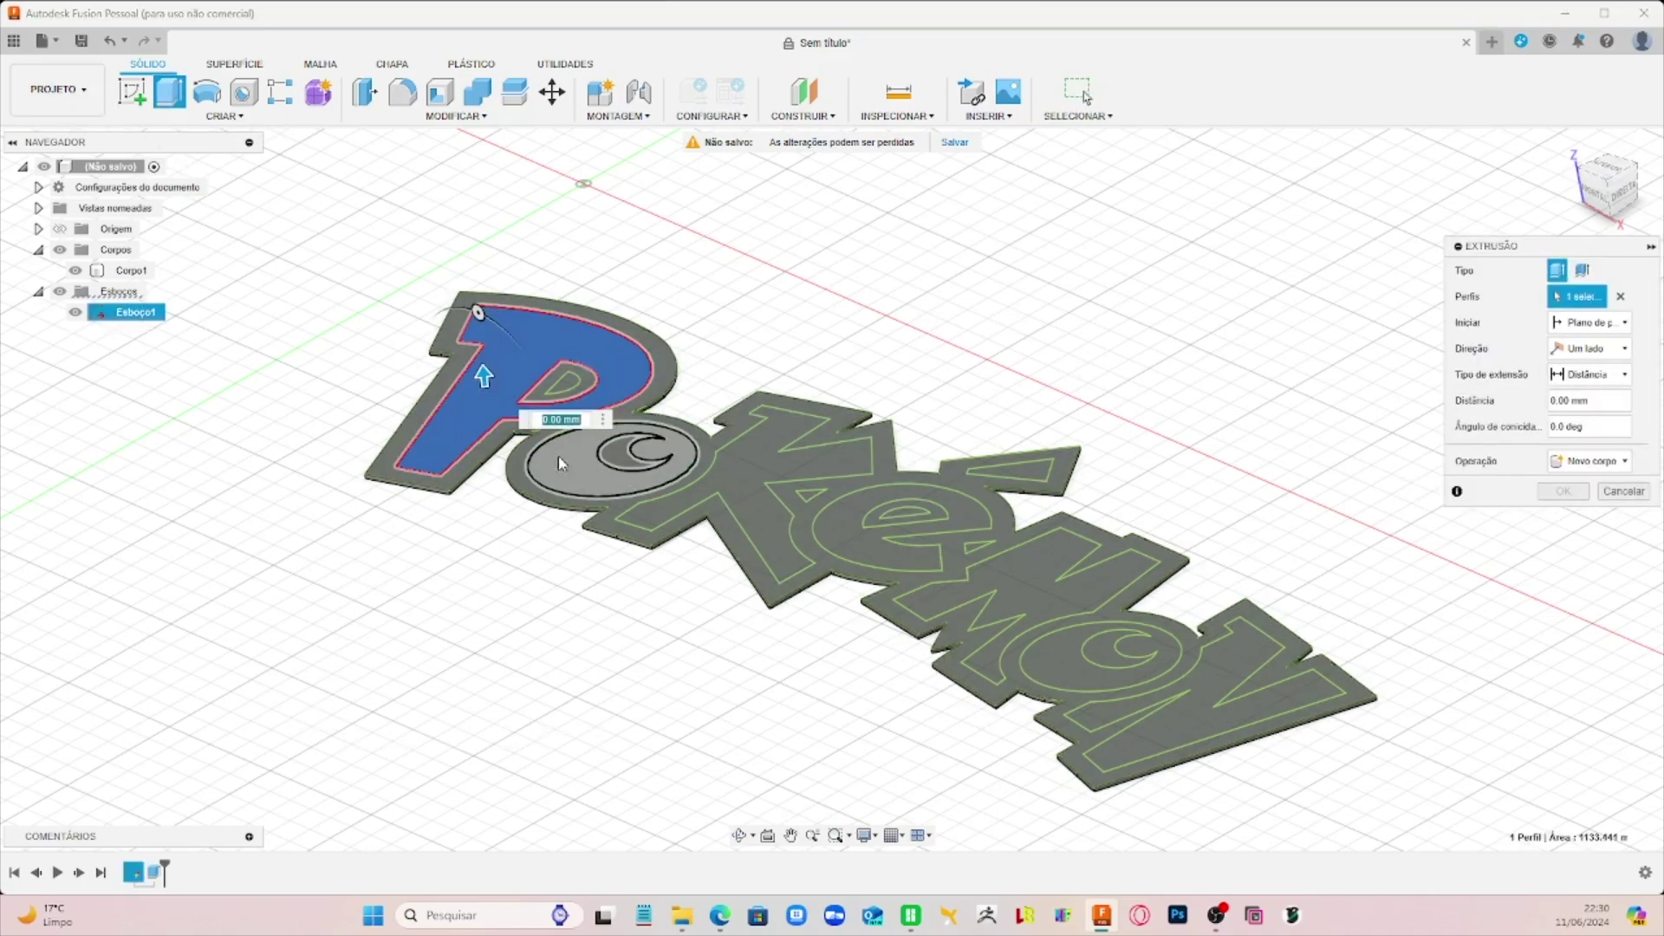
pyautogui.click(575, 474)
pyautogui.click(744, 484)
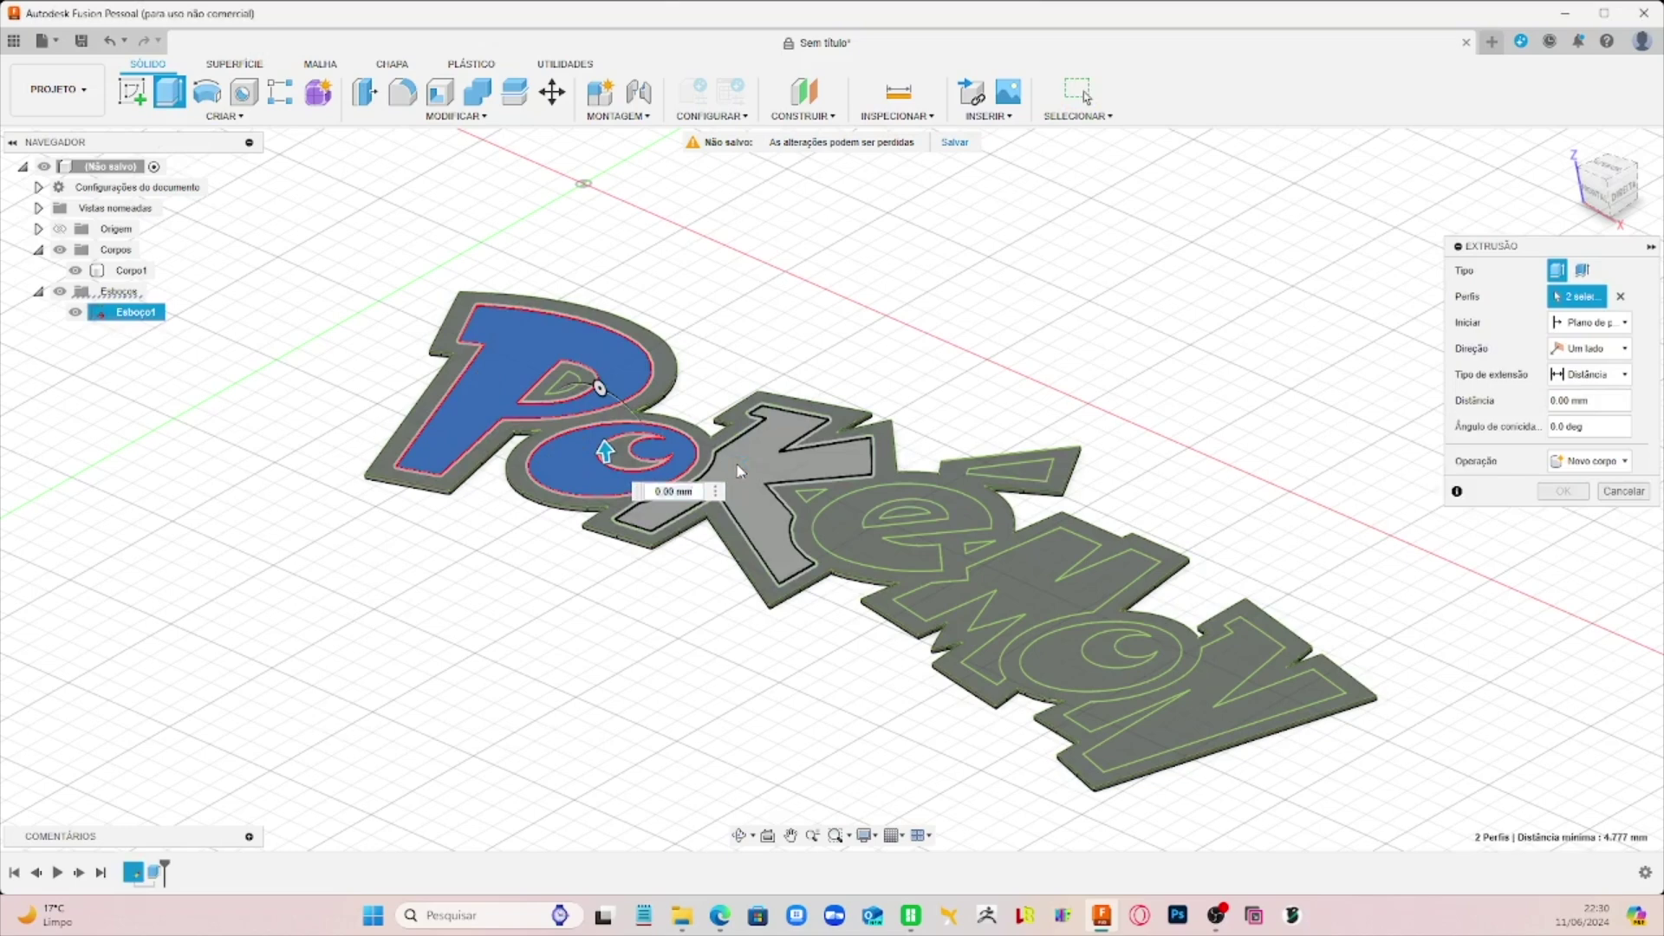
pyautogui.click(851, 544)
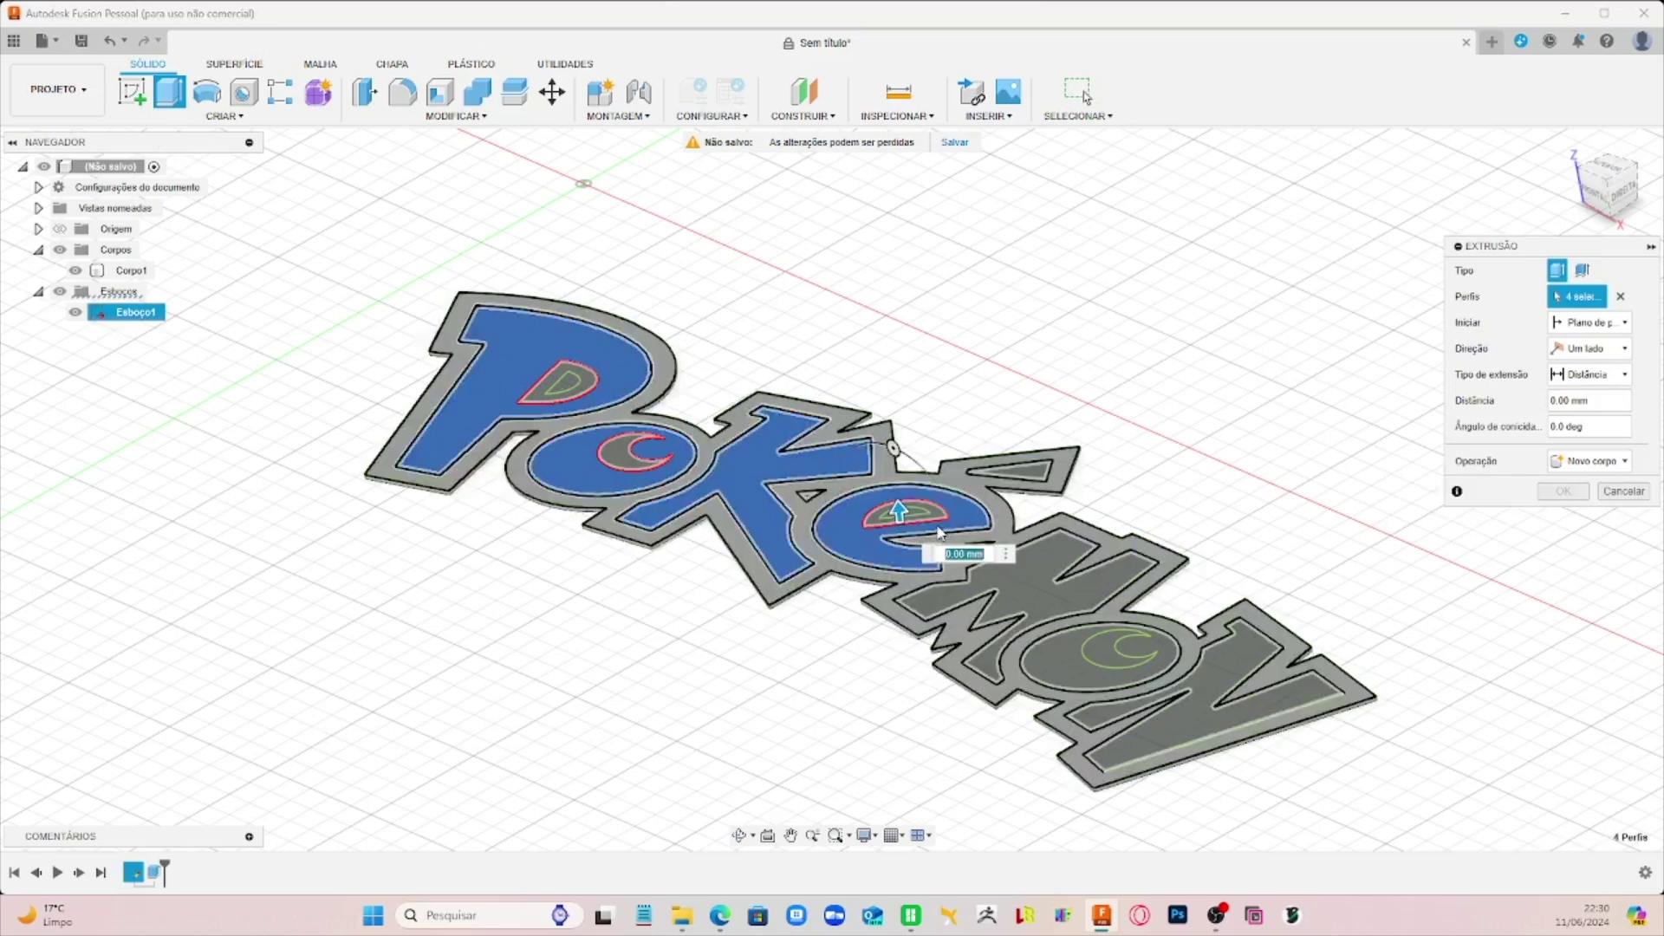
pyautogui.click(1023, 468)
pyautogui.click(1040, 606)
pyautogui.click(1075, 663)
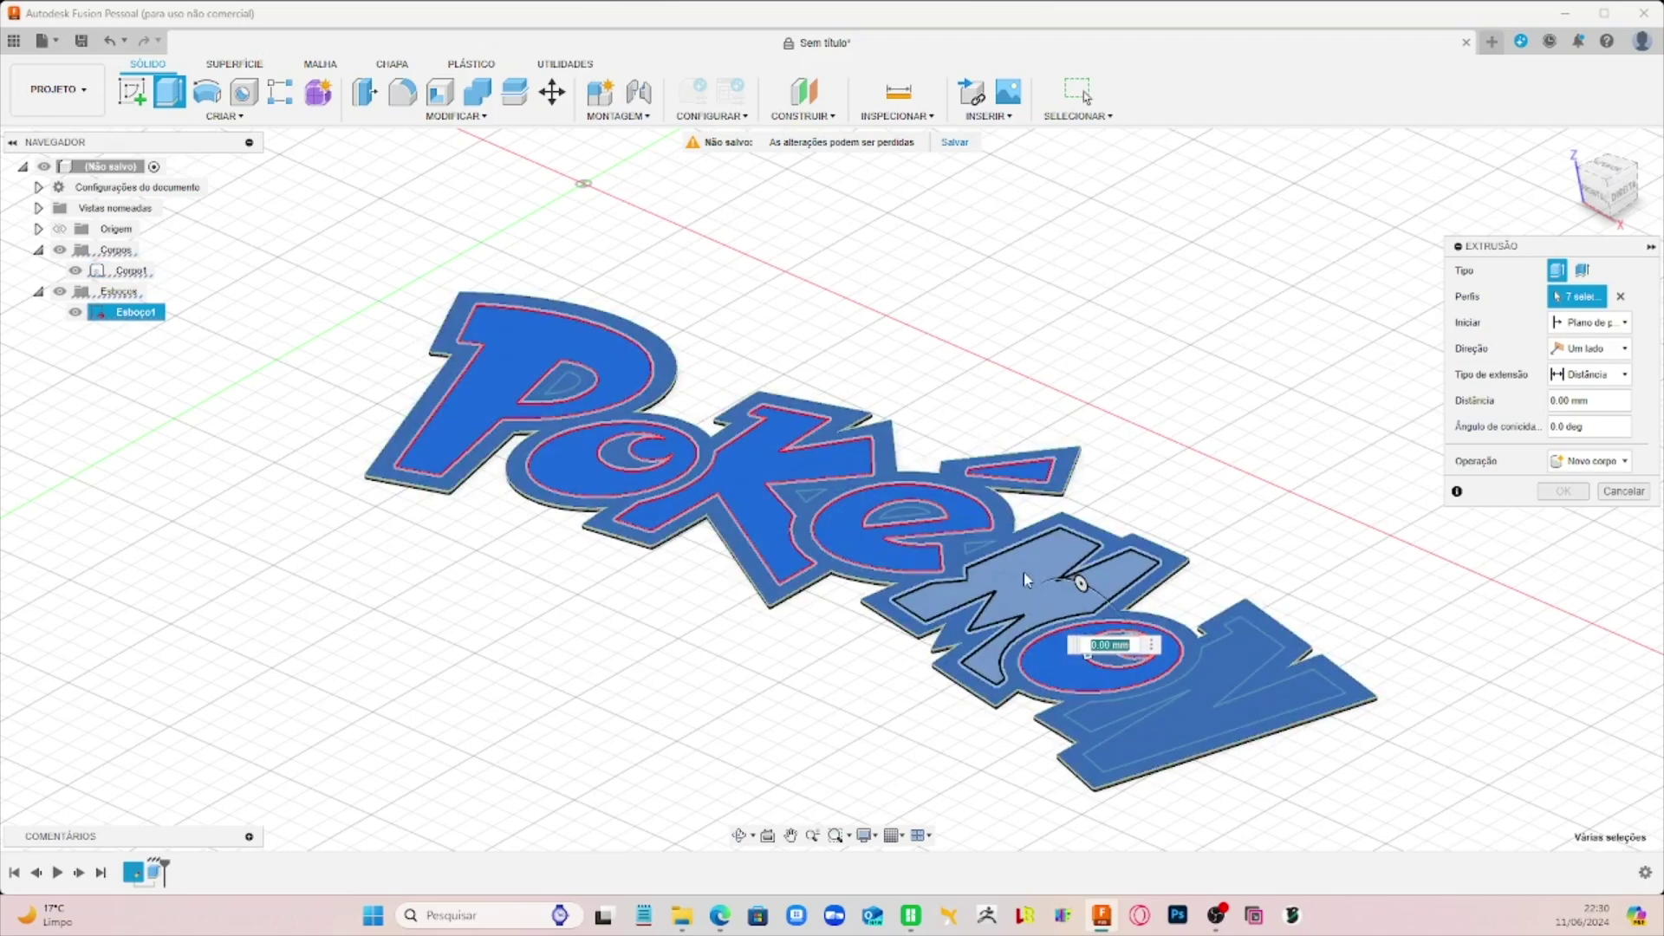
pyautogui.click(1025, 572)
pyautogui.click(1175, 567)
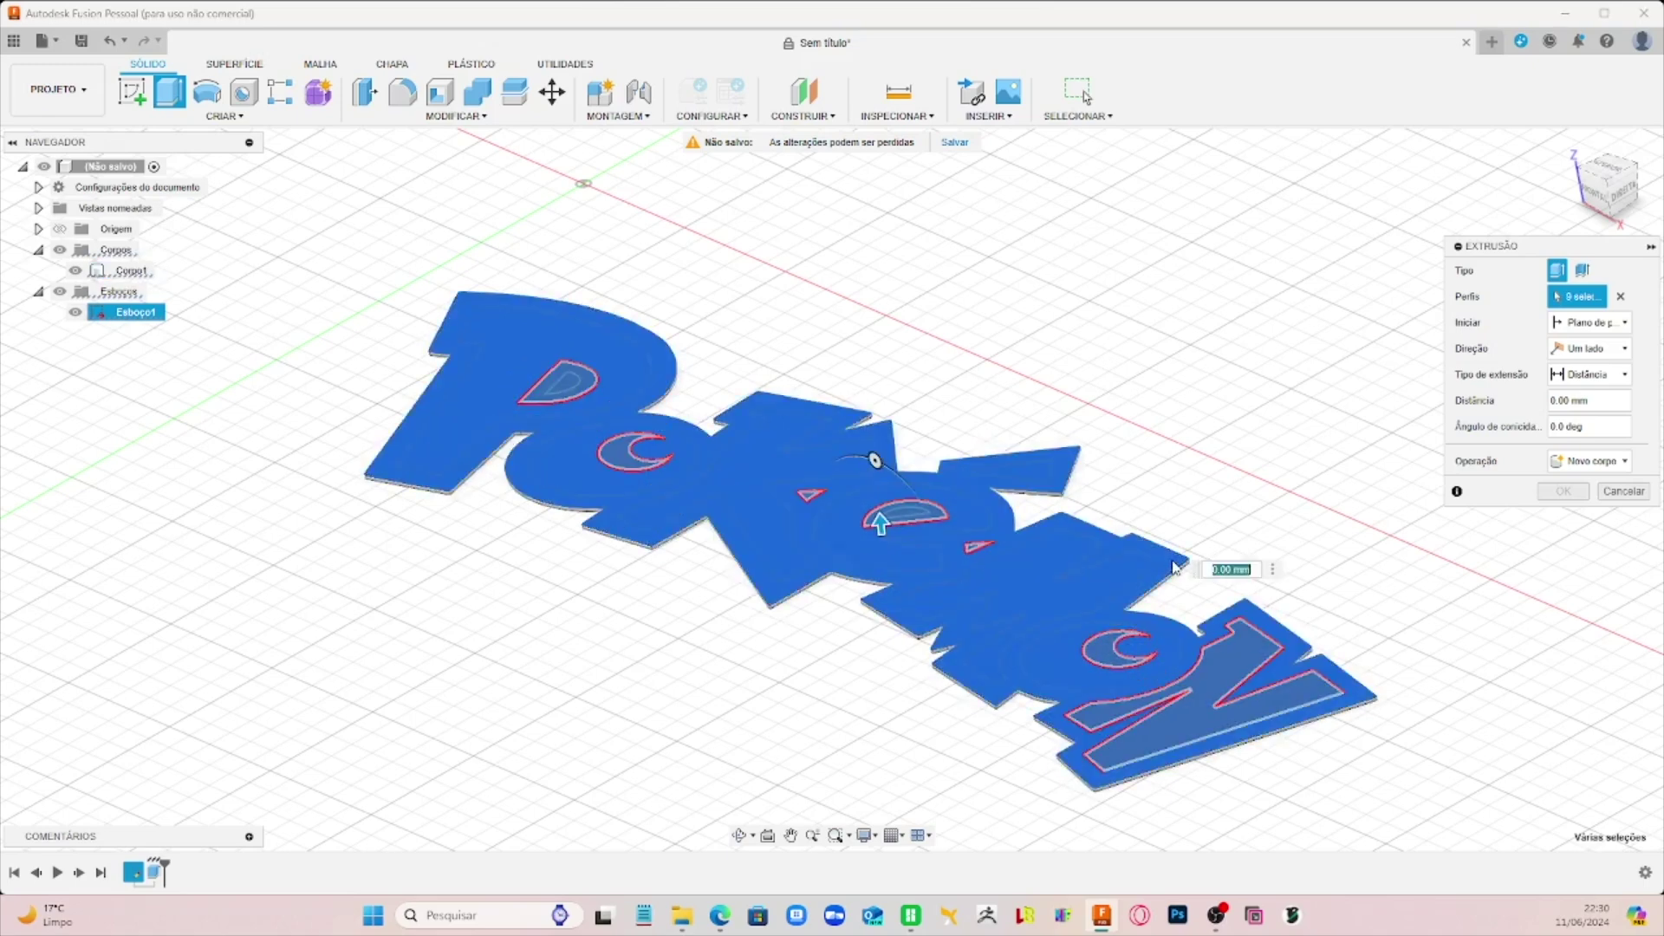
pyautogui.click(1620, 296)
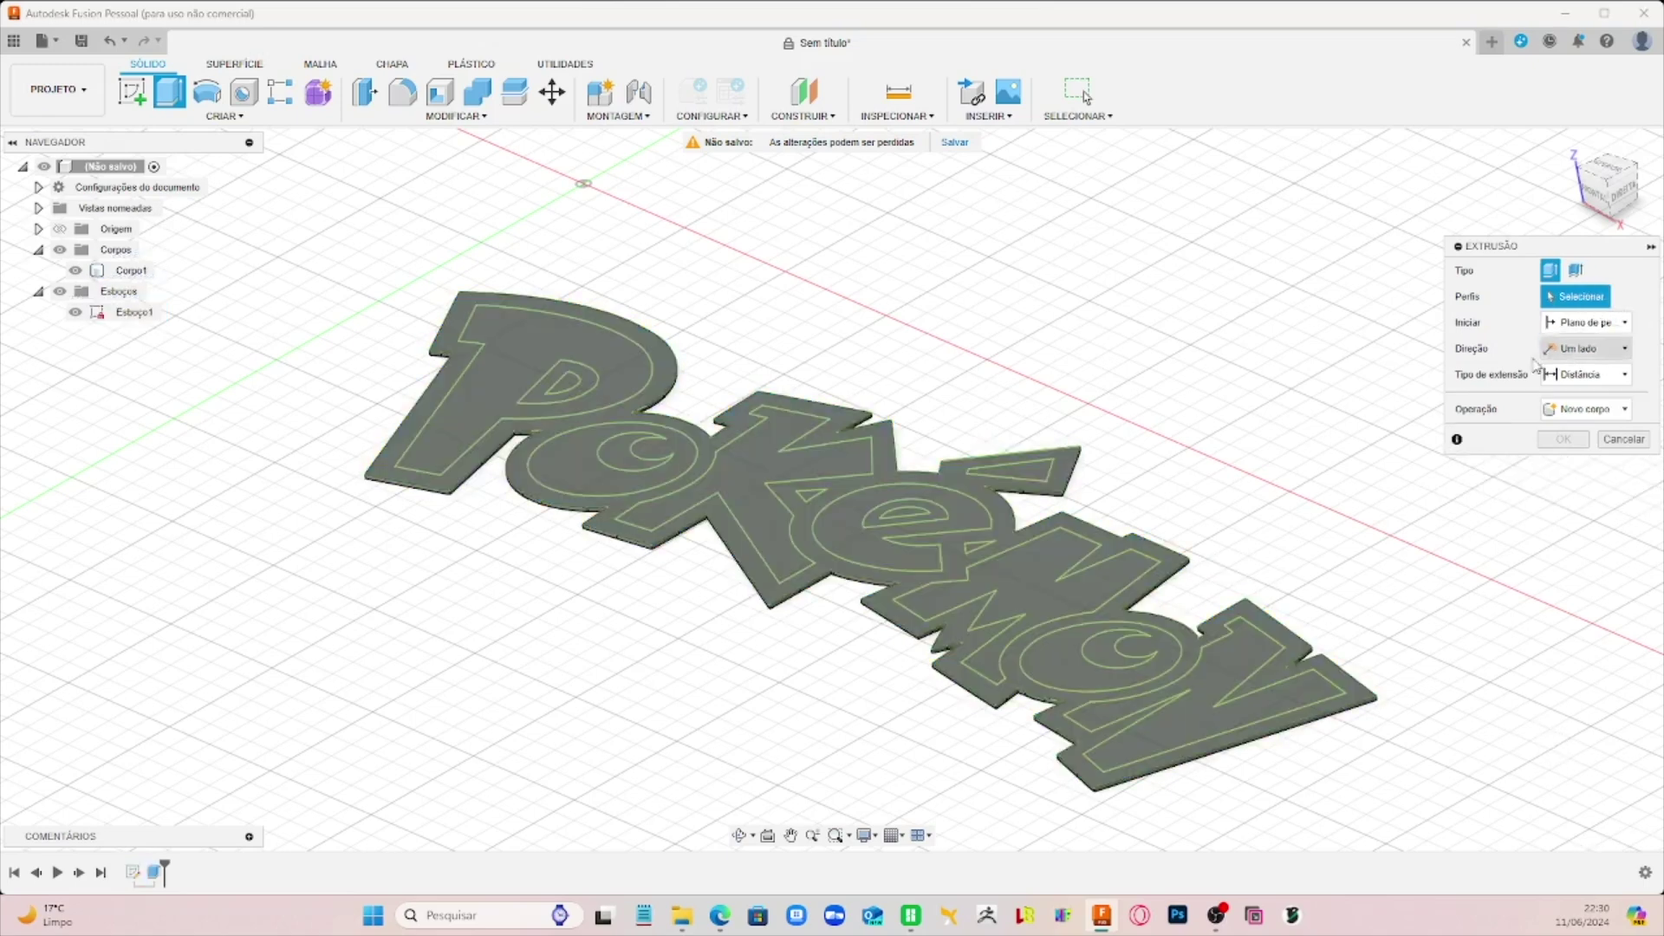
# Step: Extrude the seven letter profiles and the accent profile 0.8 mm, joining them to the base plate body
pyautogui.click(517, 349)
pyautogui.click(594, 469)
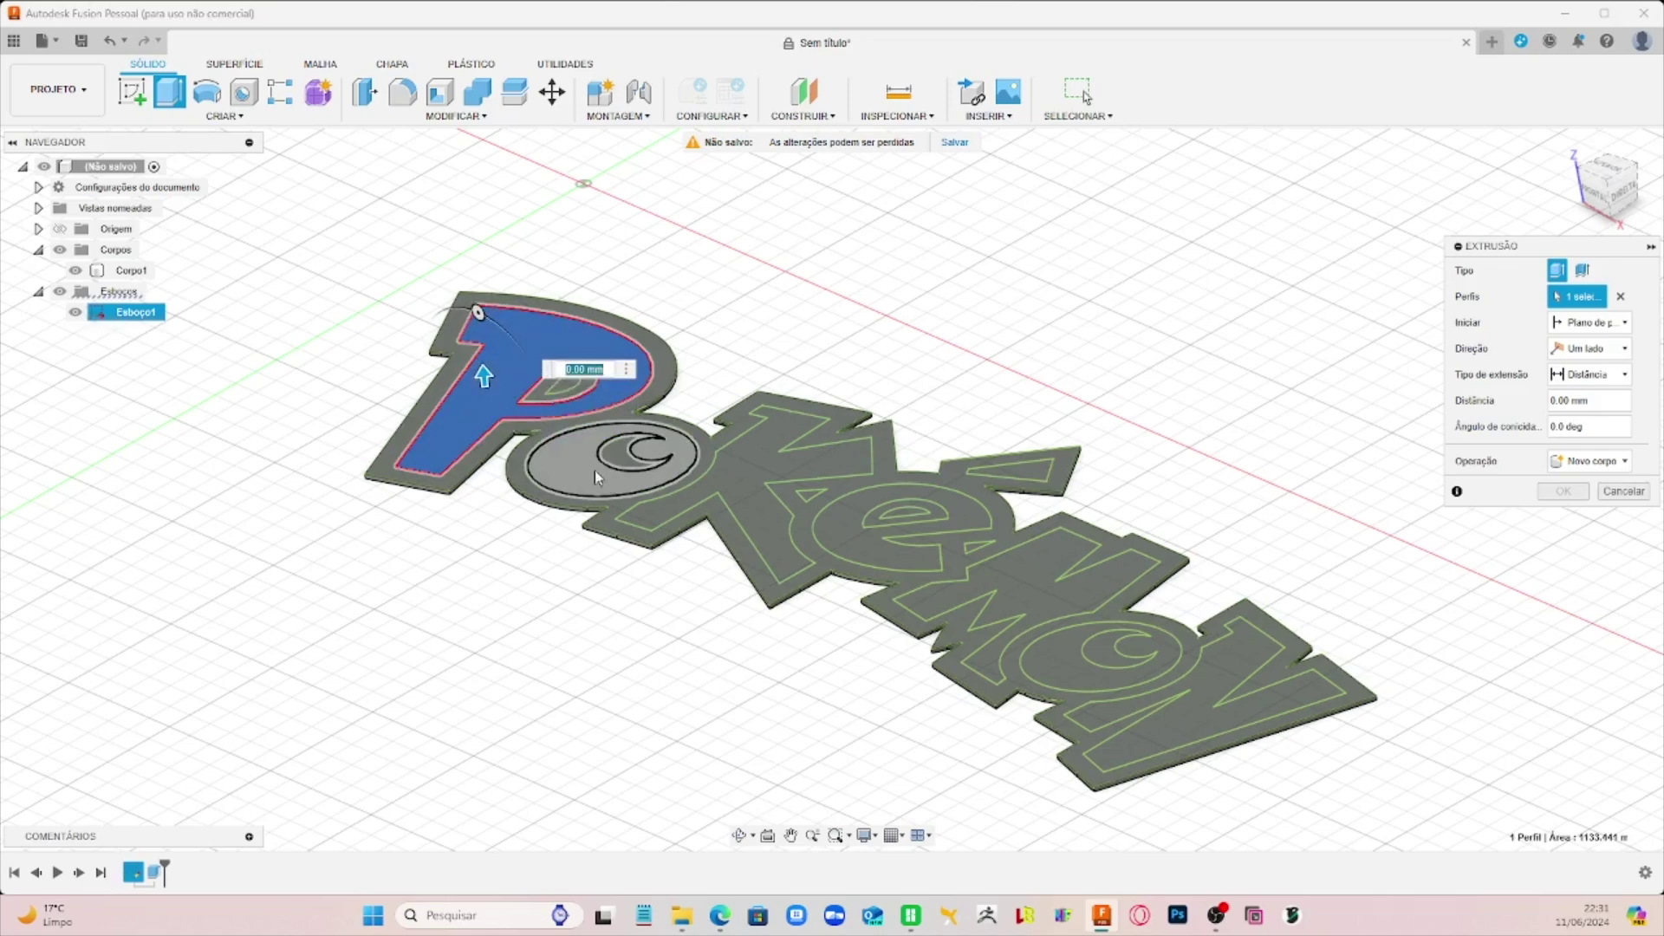
pyautogui.click(751, 477)
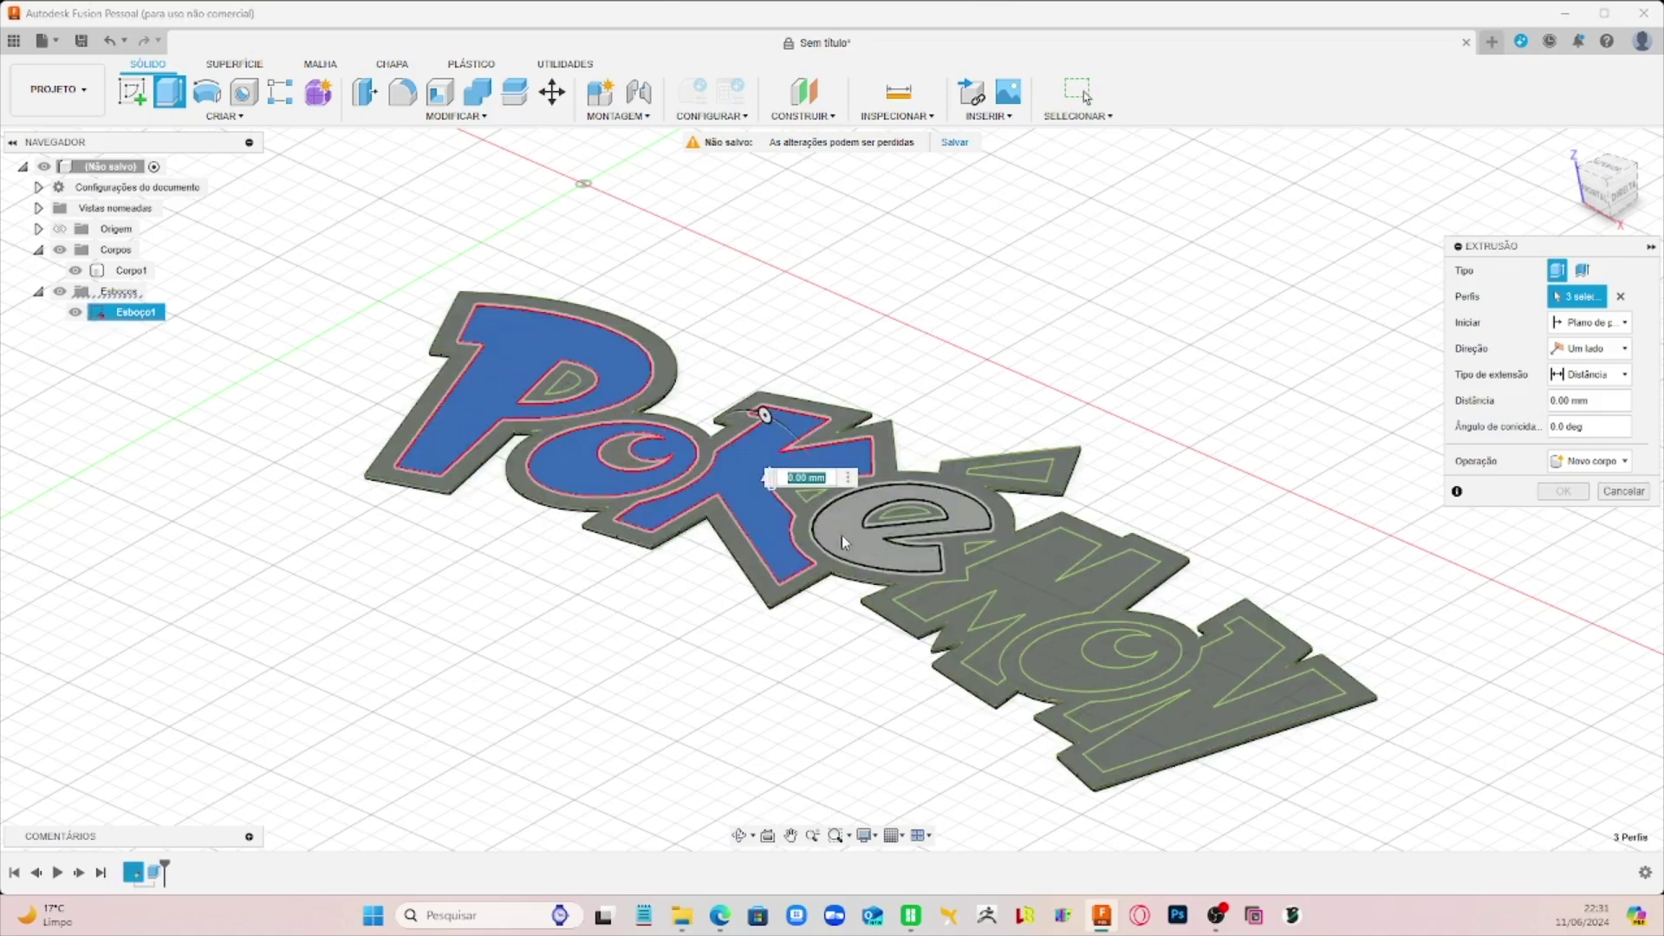
pyautogui.click(851, 544)
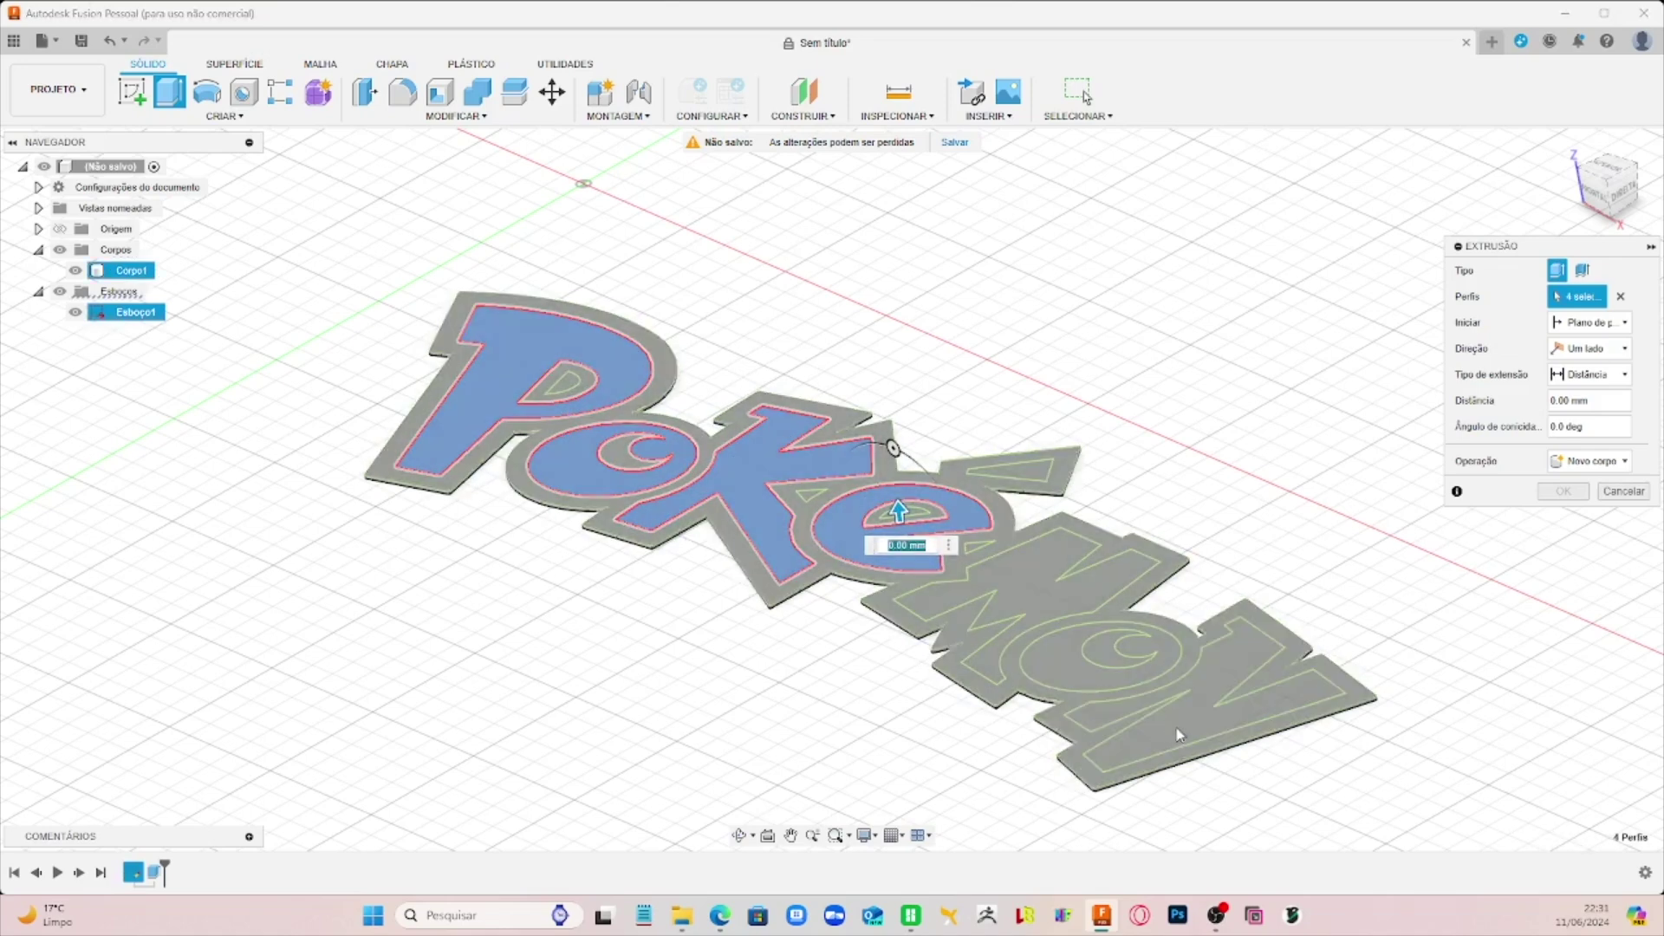
pyautogui.click(1177, 733)
pyautogui.click(1065, 663)
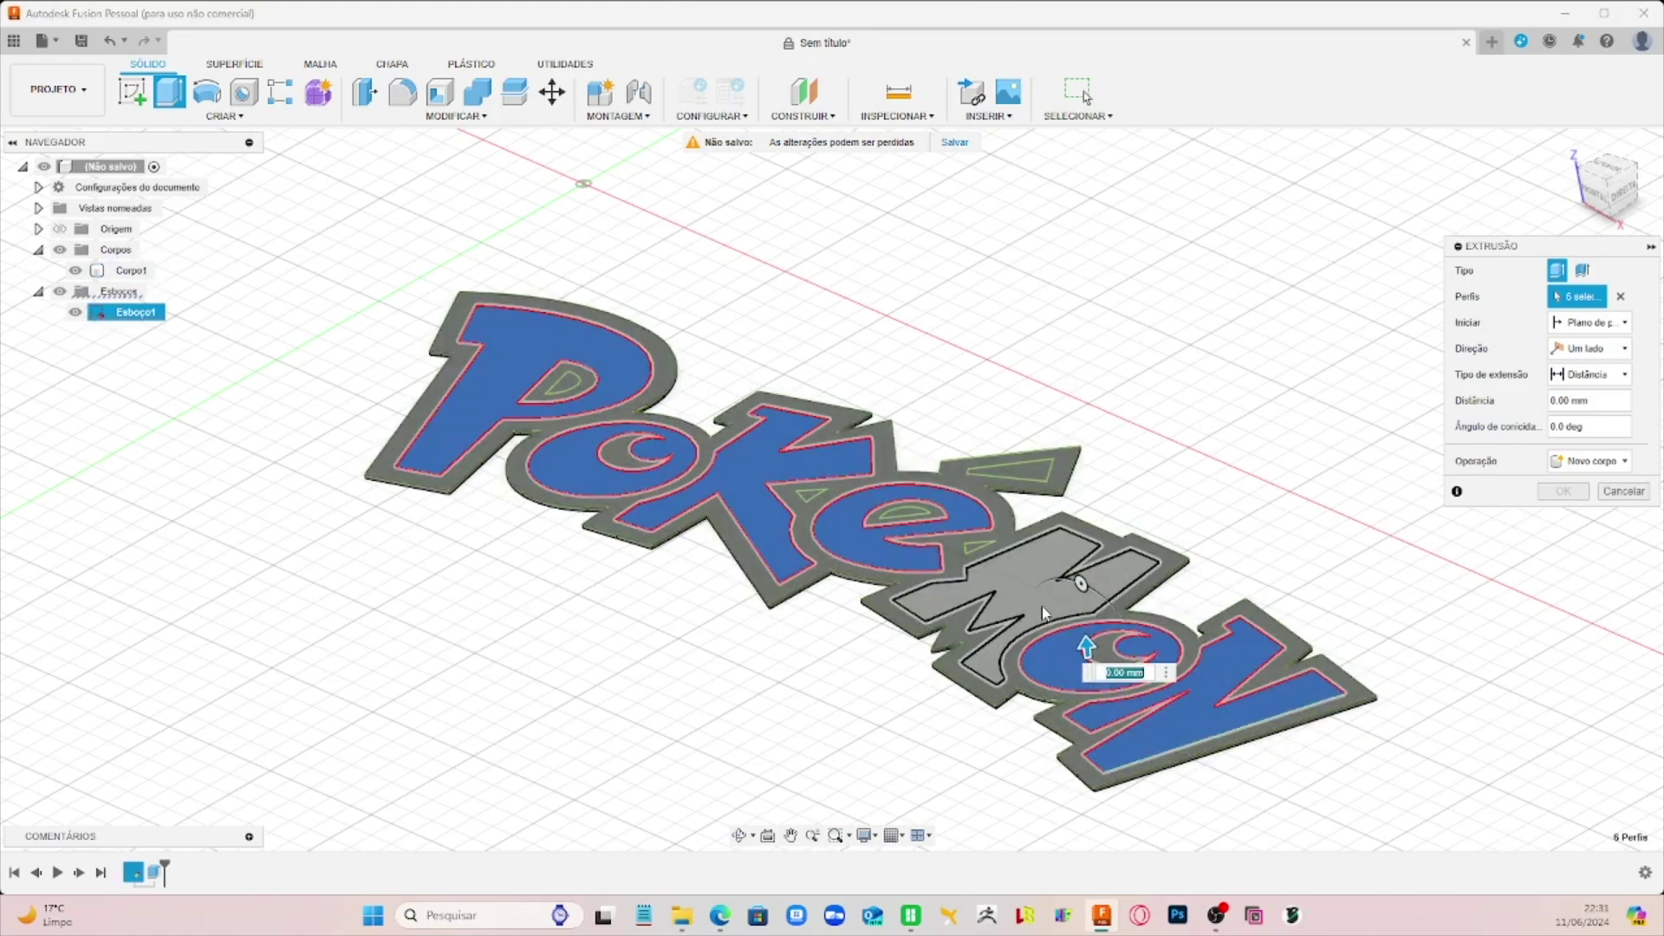
pyautogui.click(1042, 609)
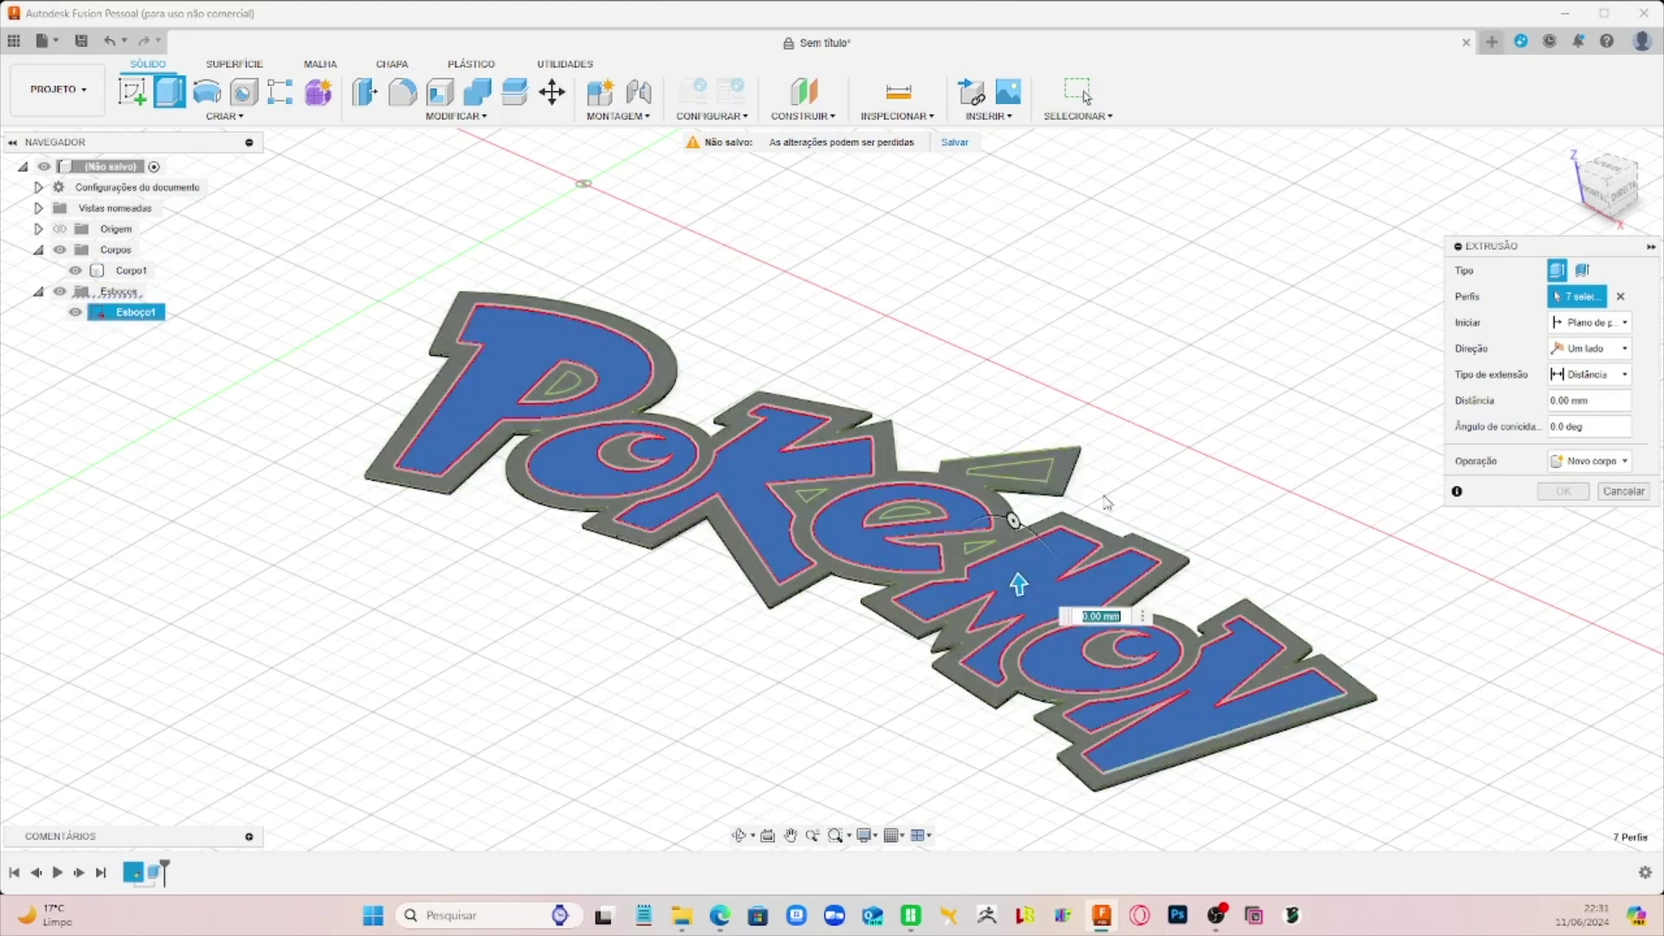
pyautogui.click(1036, 475)
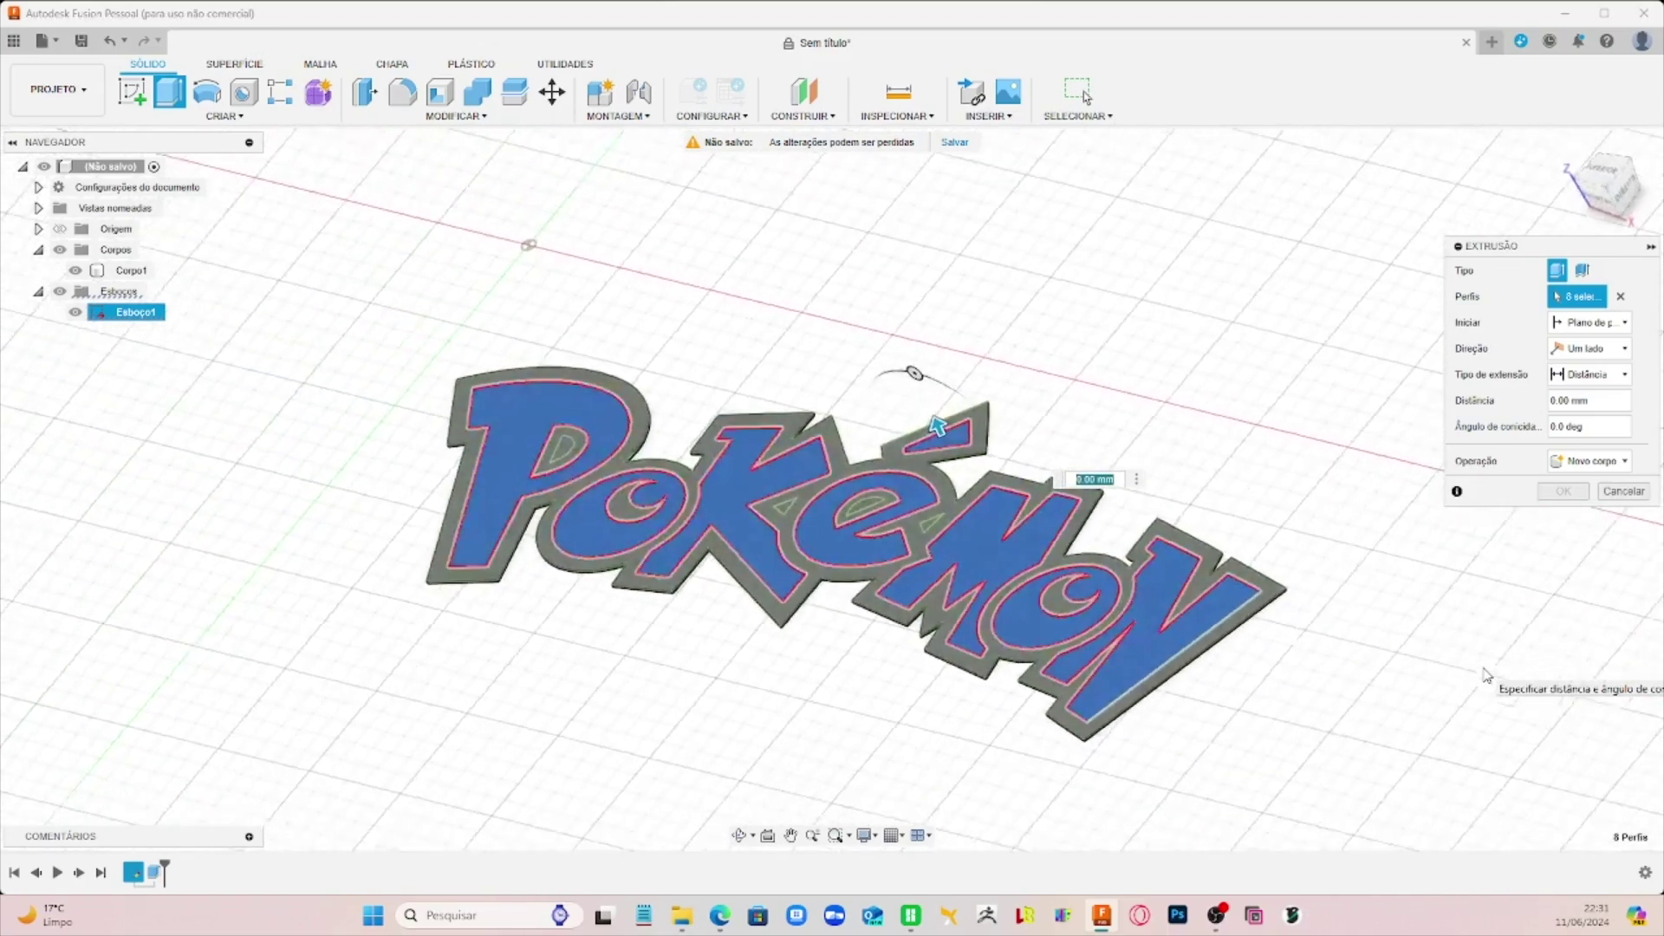
pyautogui.keyDown('shift'); pyautogui.moveTo(1443, 543); pyautogui.dragTo(1396, 518, button='middle'); pyautogui.keyUp('shift')
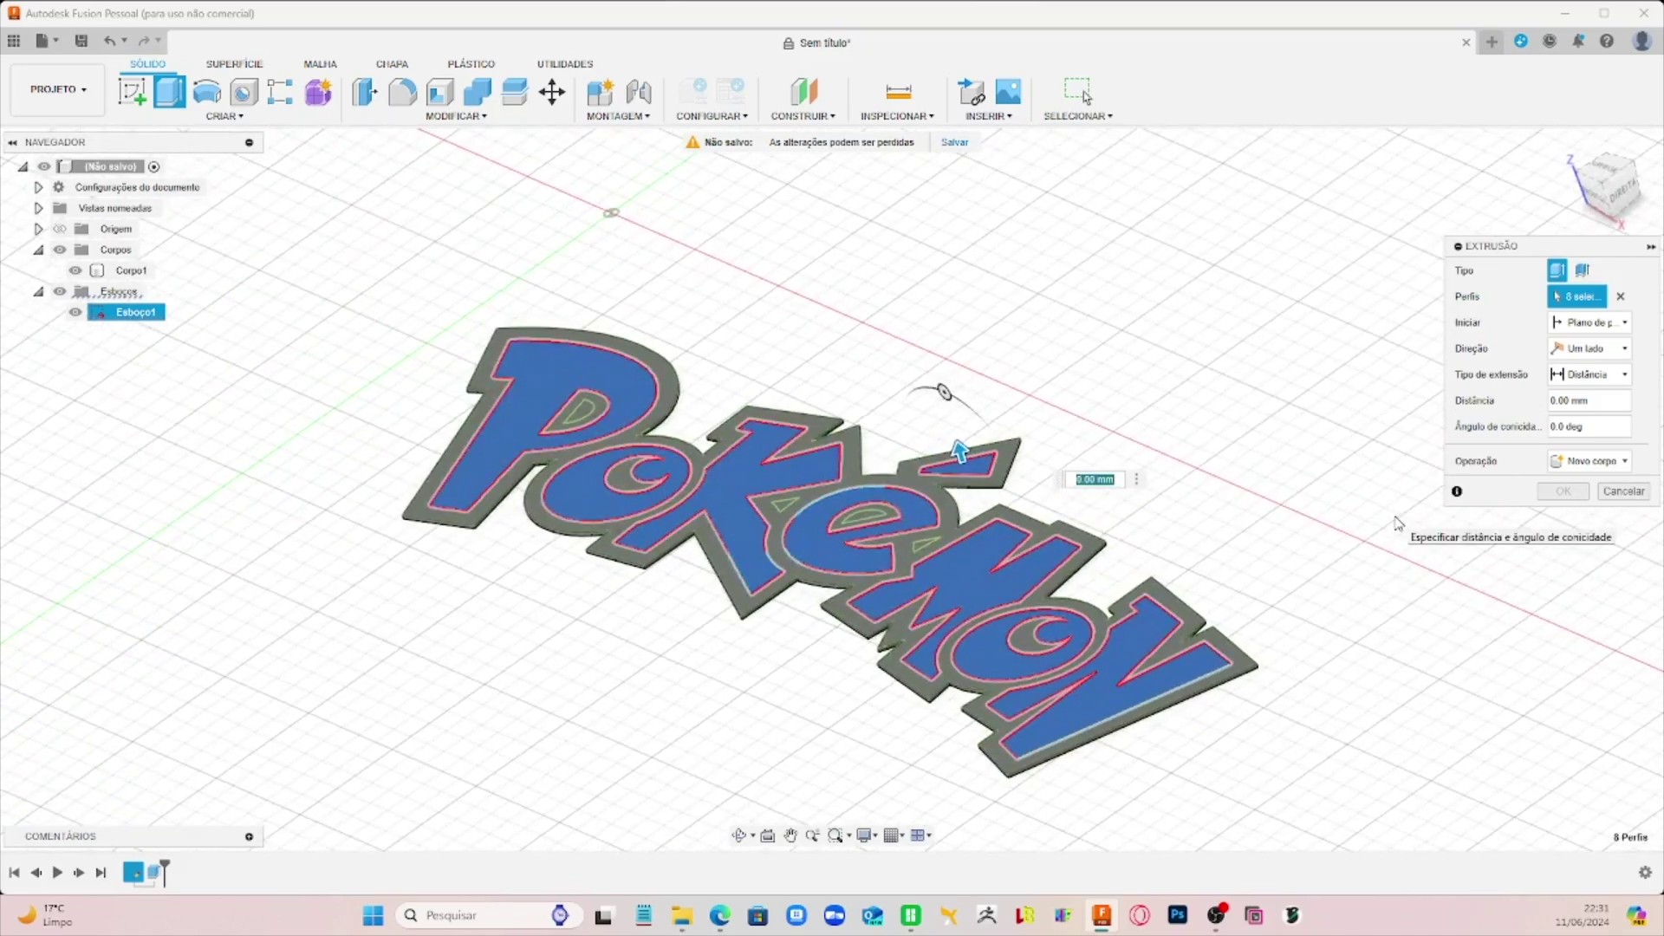
pyautogui.write('0.8')
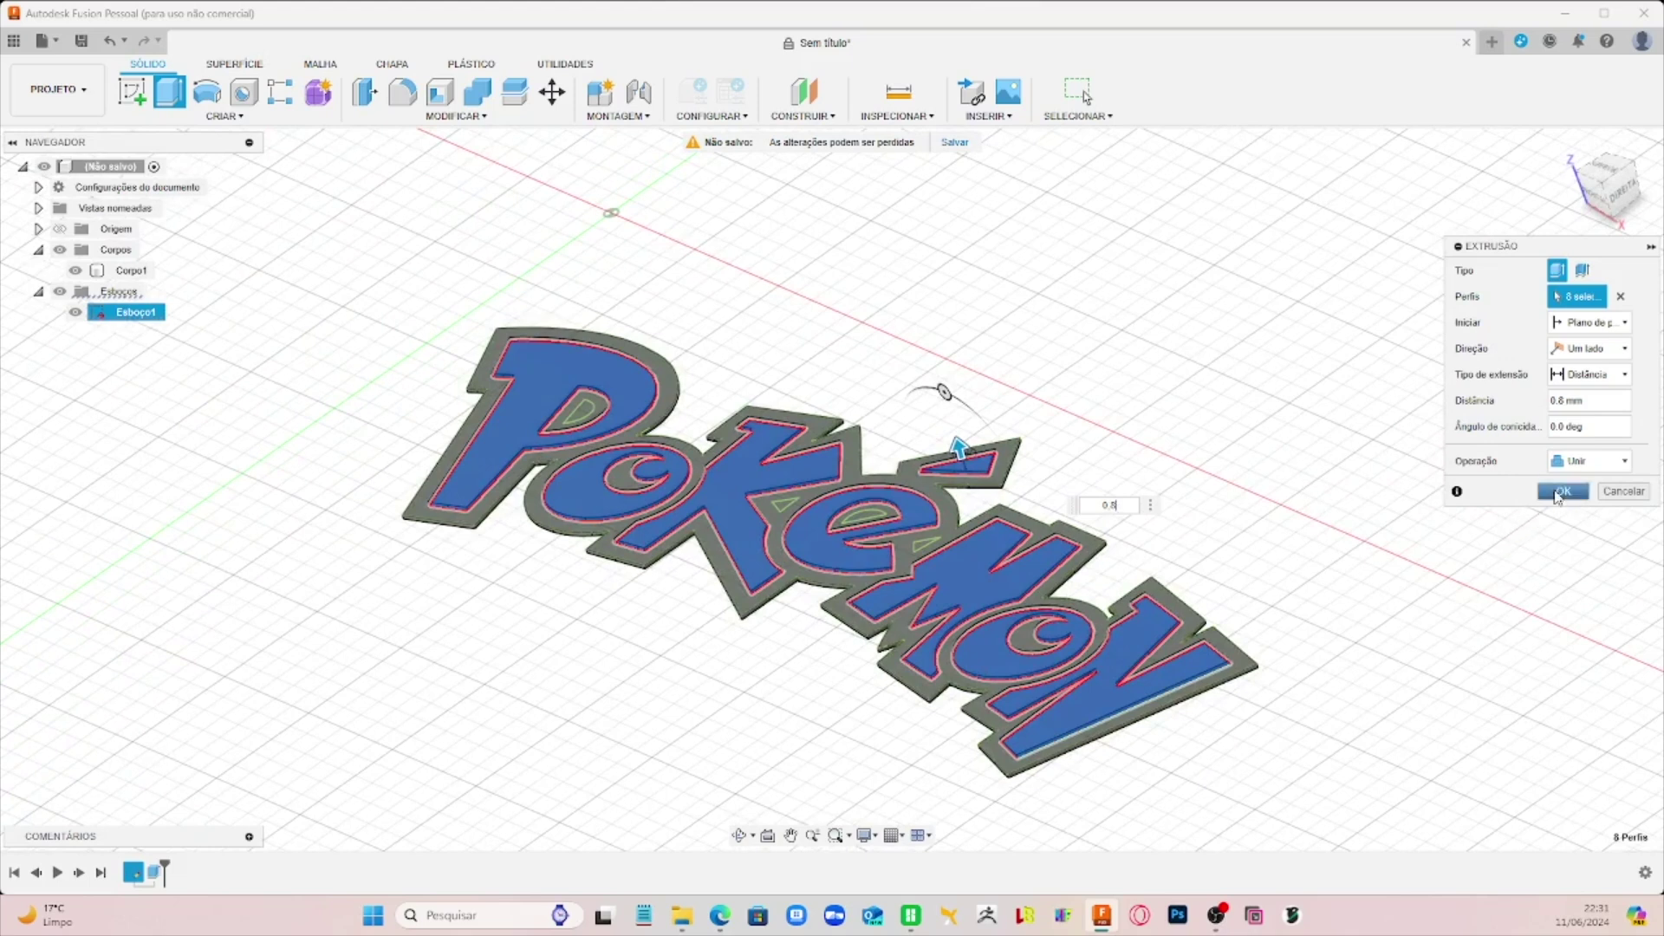
pyautogui.click(1602, 464)
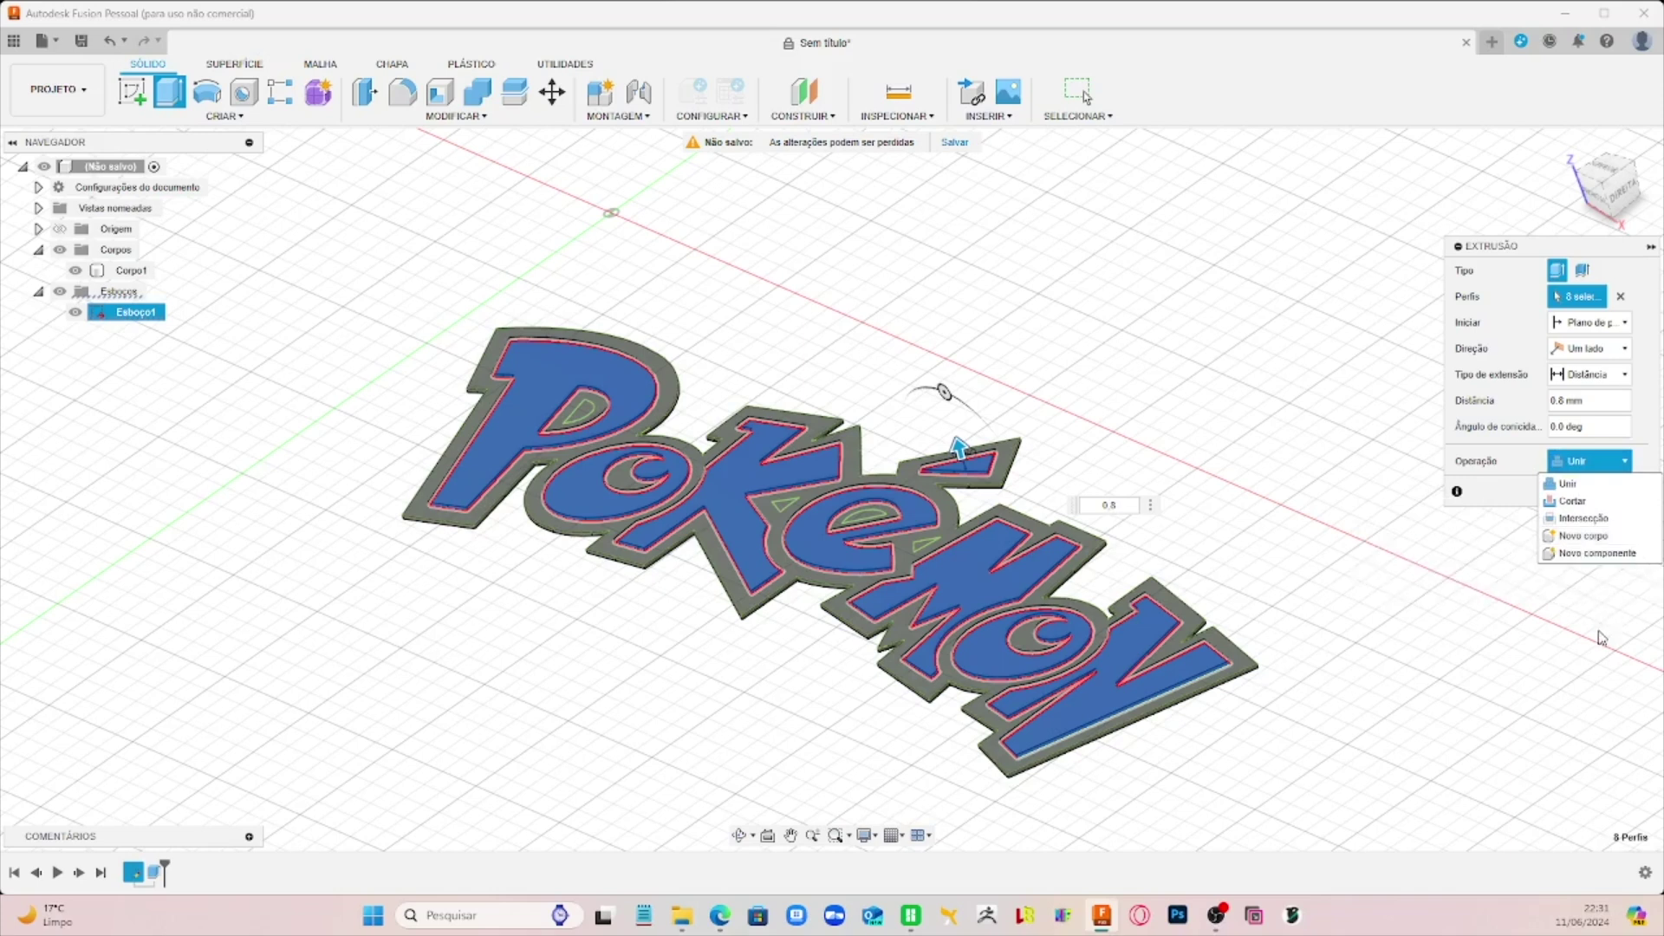
pyautogui.click(1579, 486)
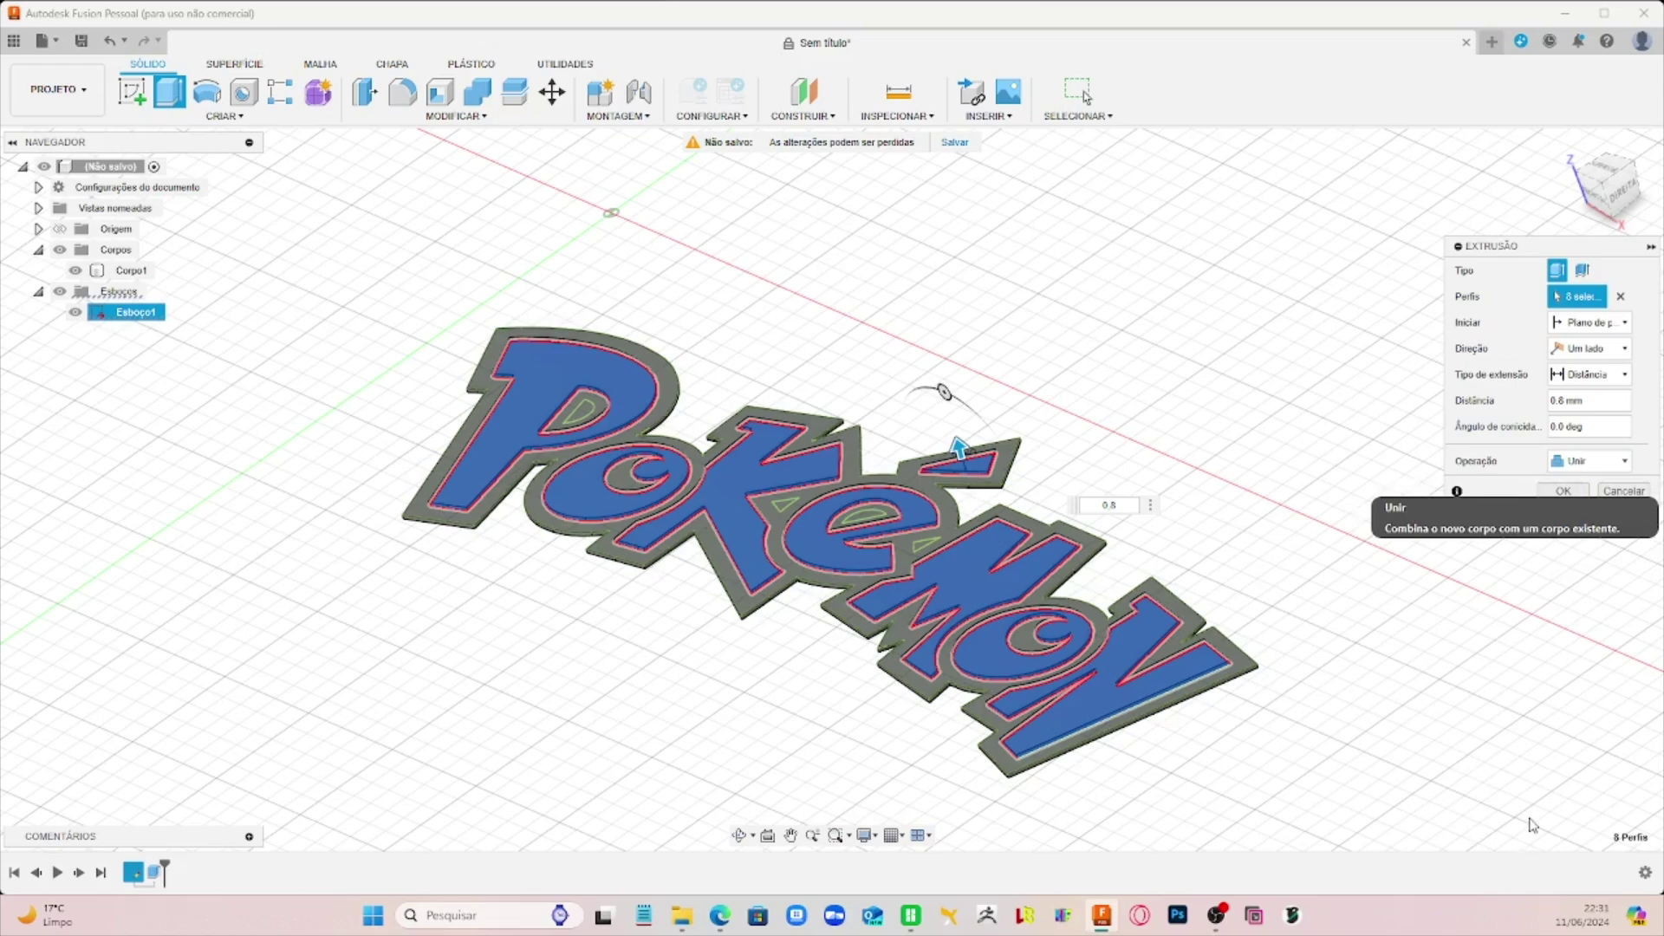
pyautogui.click(1571, 492)
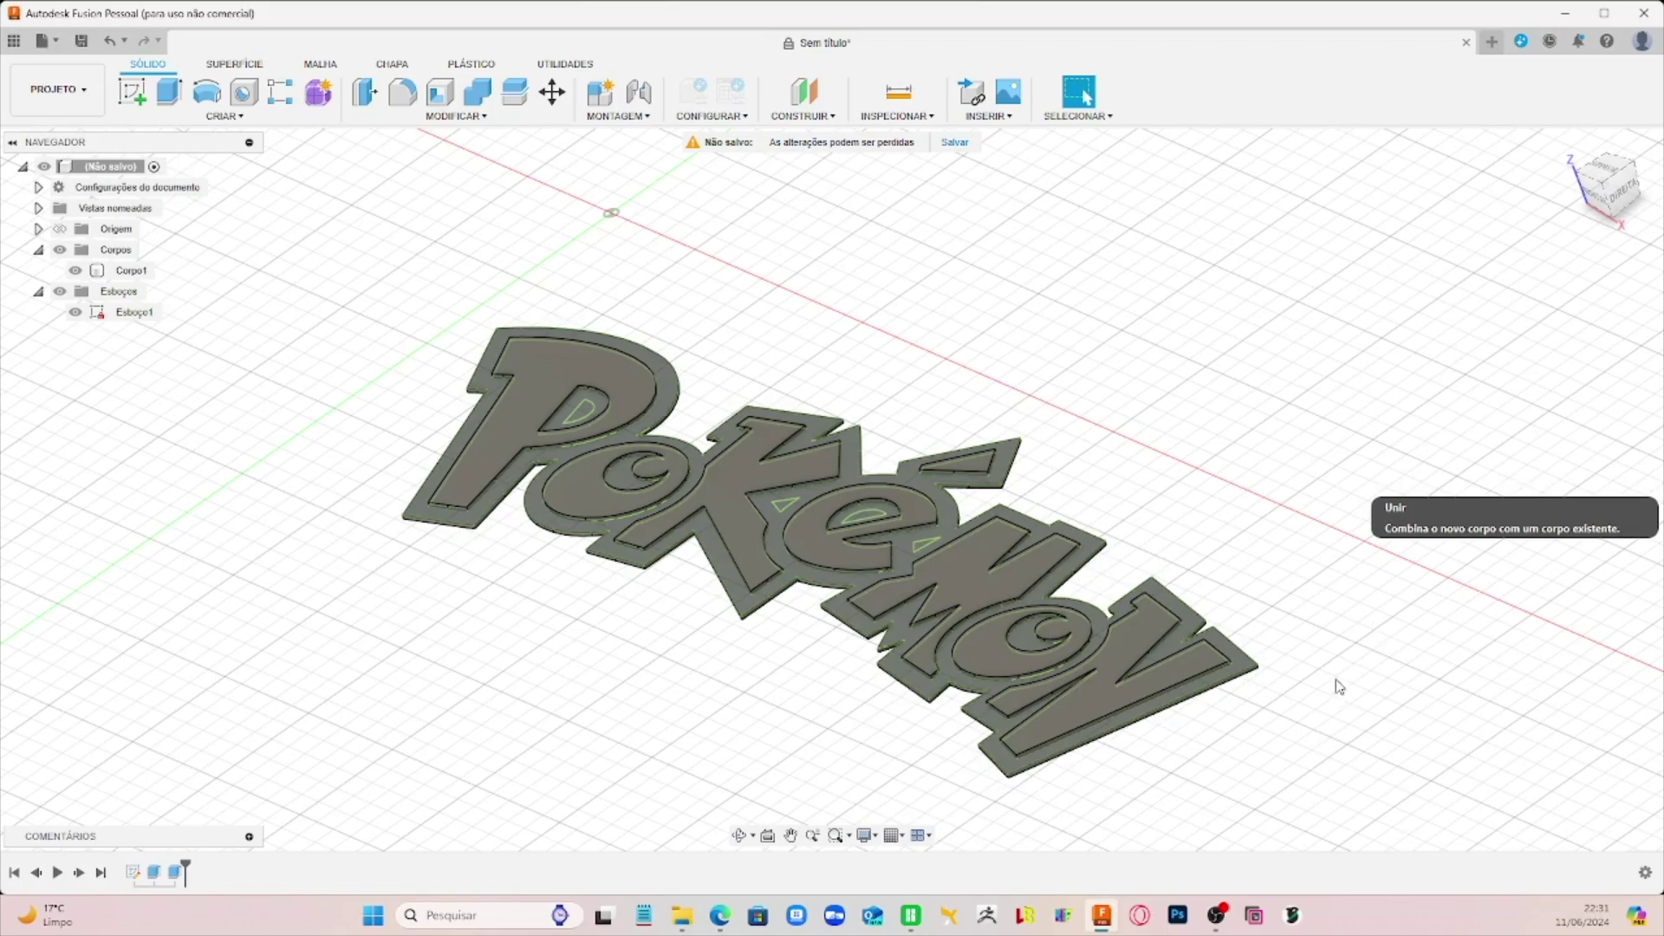
# Step: Edit the base plate extrusion to exclude the four small opening profiles inside the P, inside the é and on both sides of the é
pyautogui.keyDown('shift'); pyautogui.moveTo(1335, 698); pyautogui.dragTo(1038, 645, button='middle'); pyautogui.keyUp('shift')
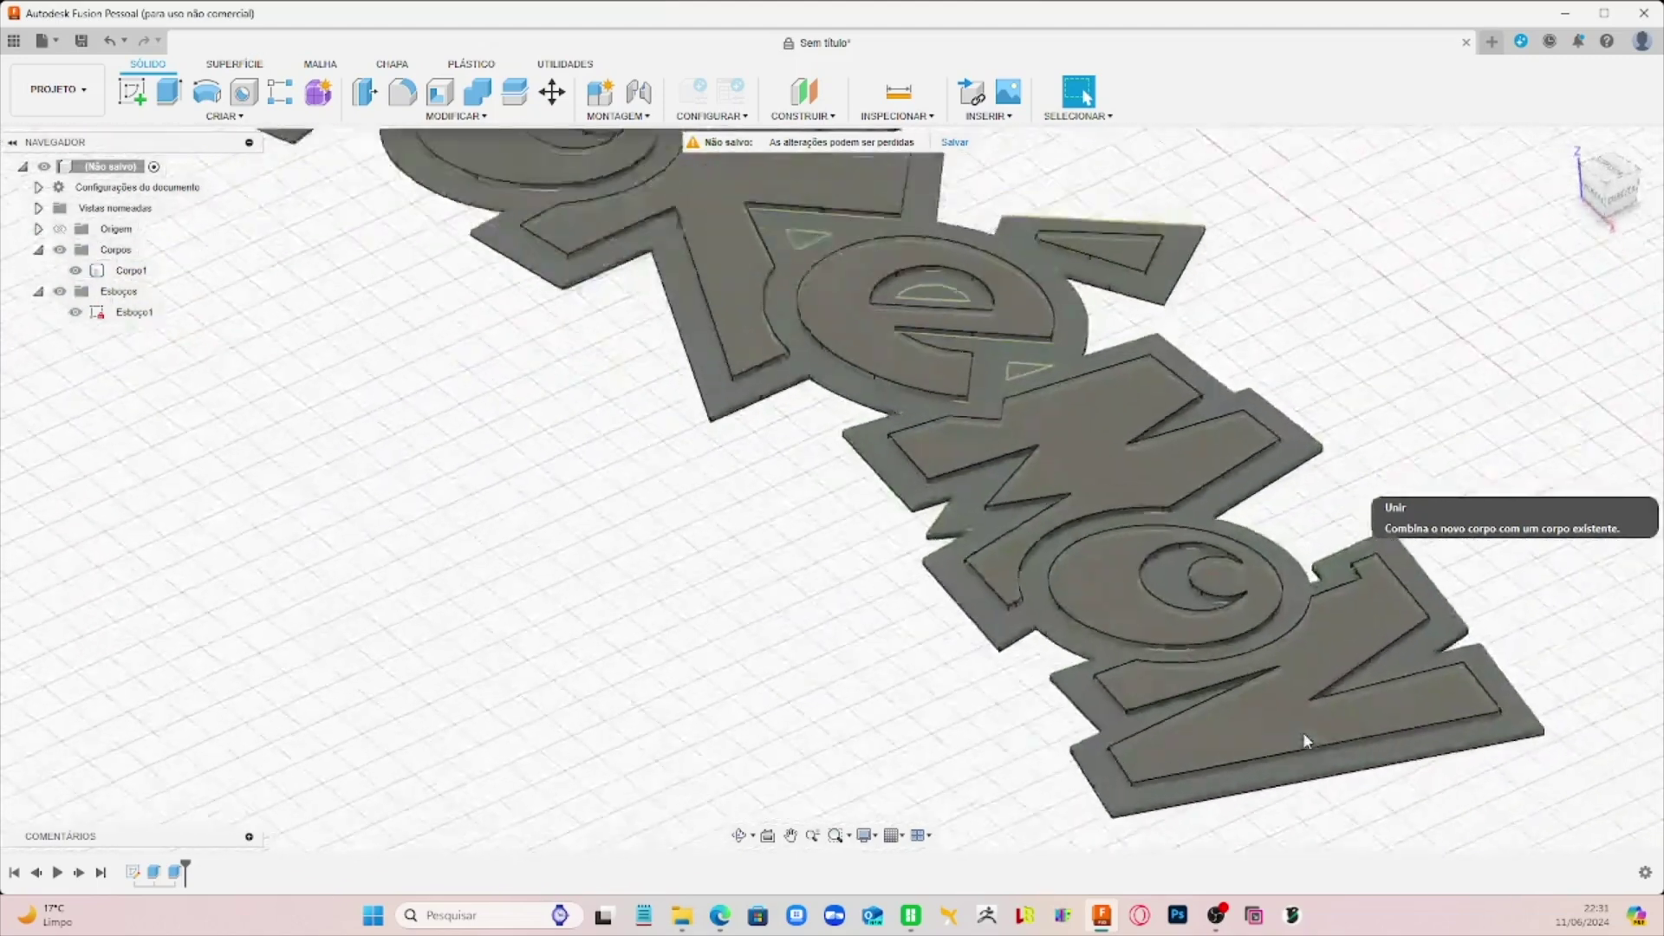
pyautogui.keyDown('shift'); pyautogui.moveTo(1308, 741); pyautogui.dragTo(1065, 523, button='middle'); pyautogui.keyUp('shift')
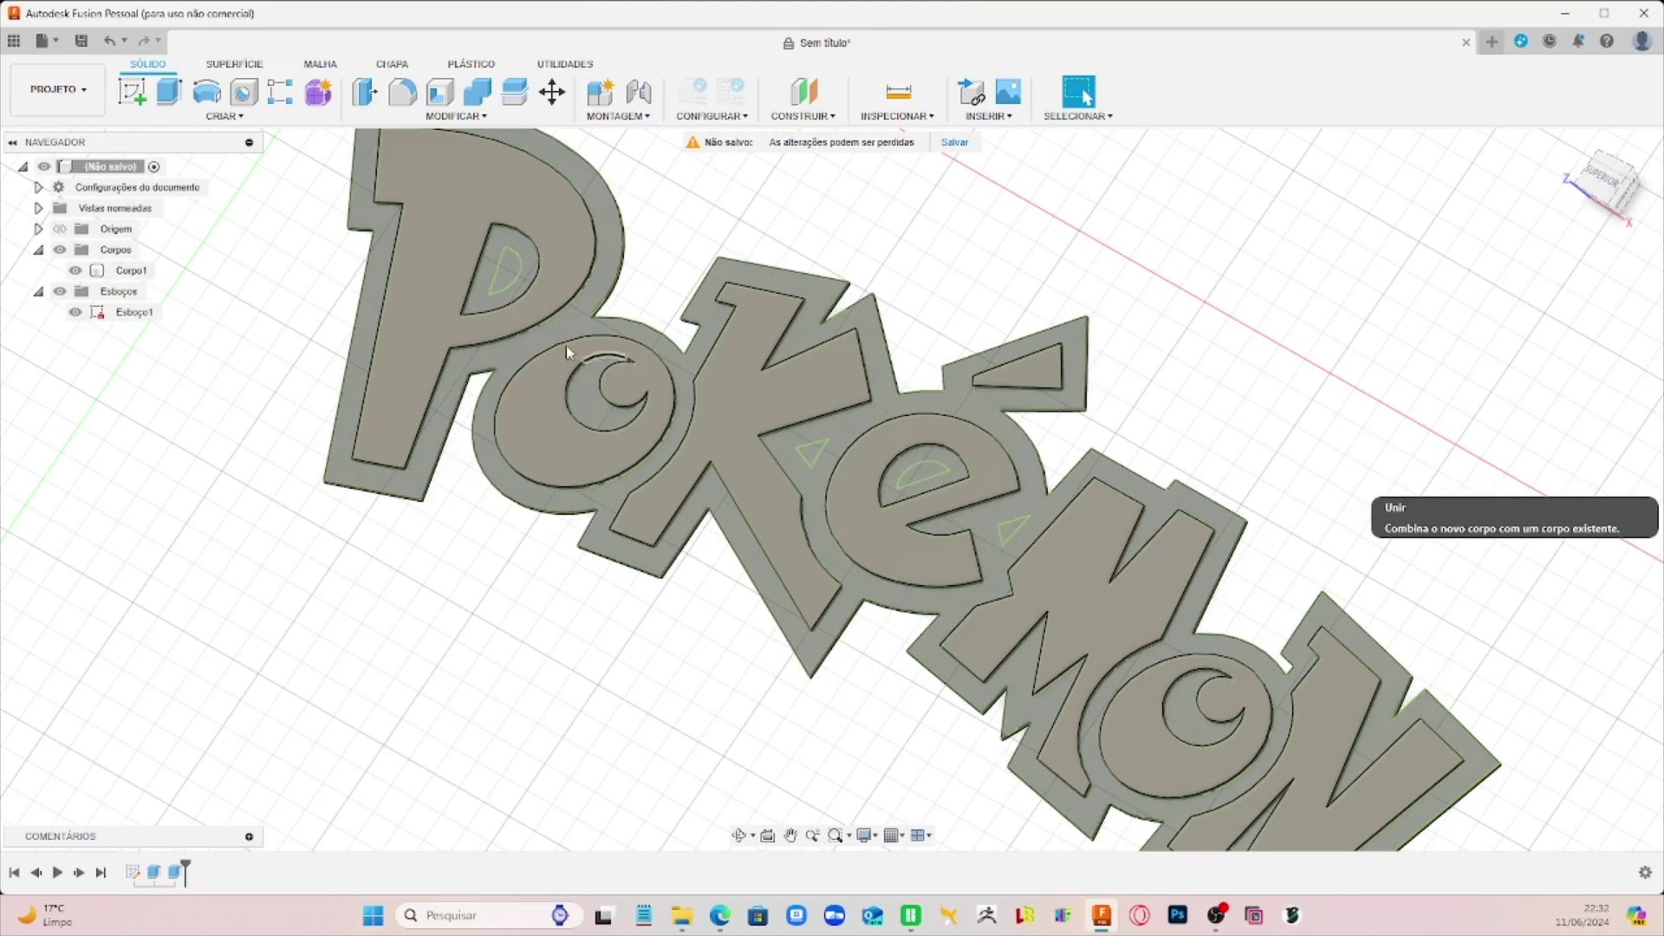
pyautogui.keyDown('shift'); pyautogui.moveTo(769, 643); pyautogui.dragTo(858, 684, button='middle'); pyautogui.keyUp('shift')
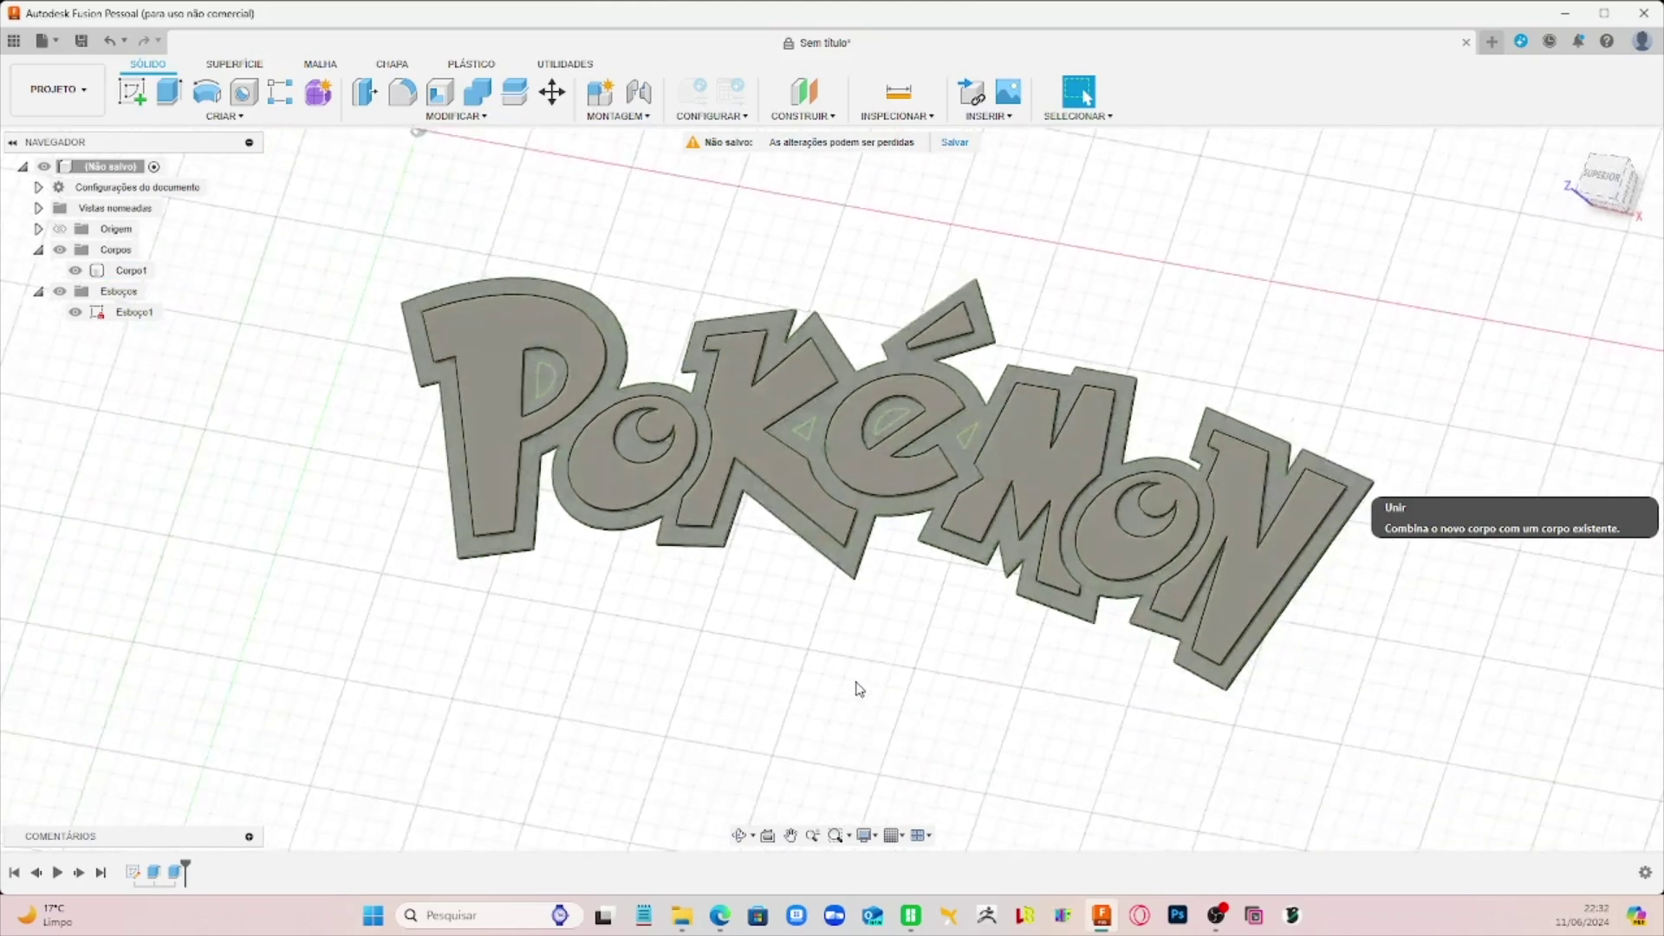
pyautogui.doubleClick(156, 877)
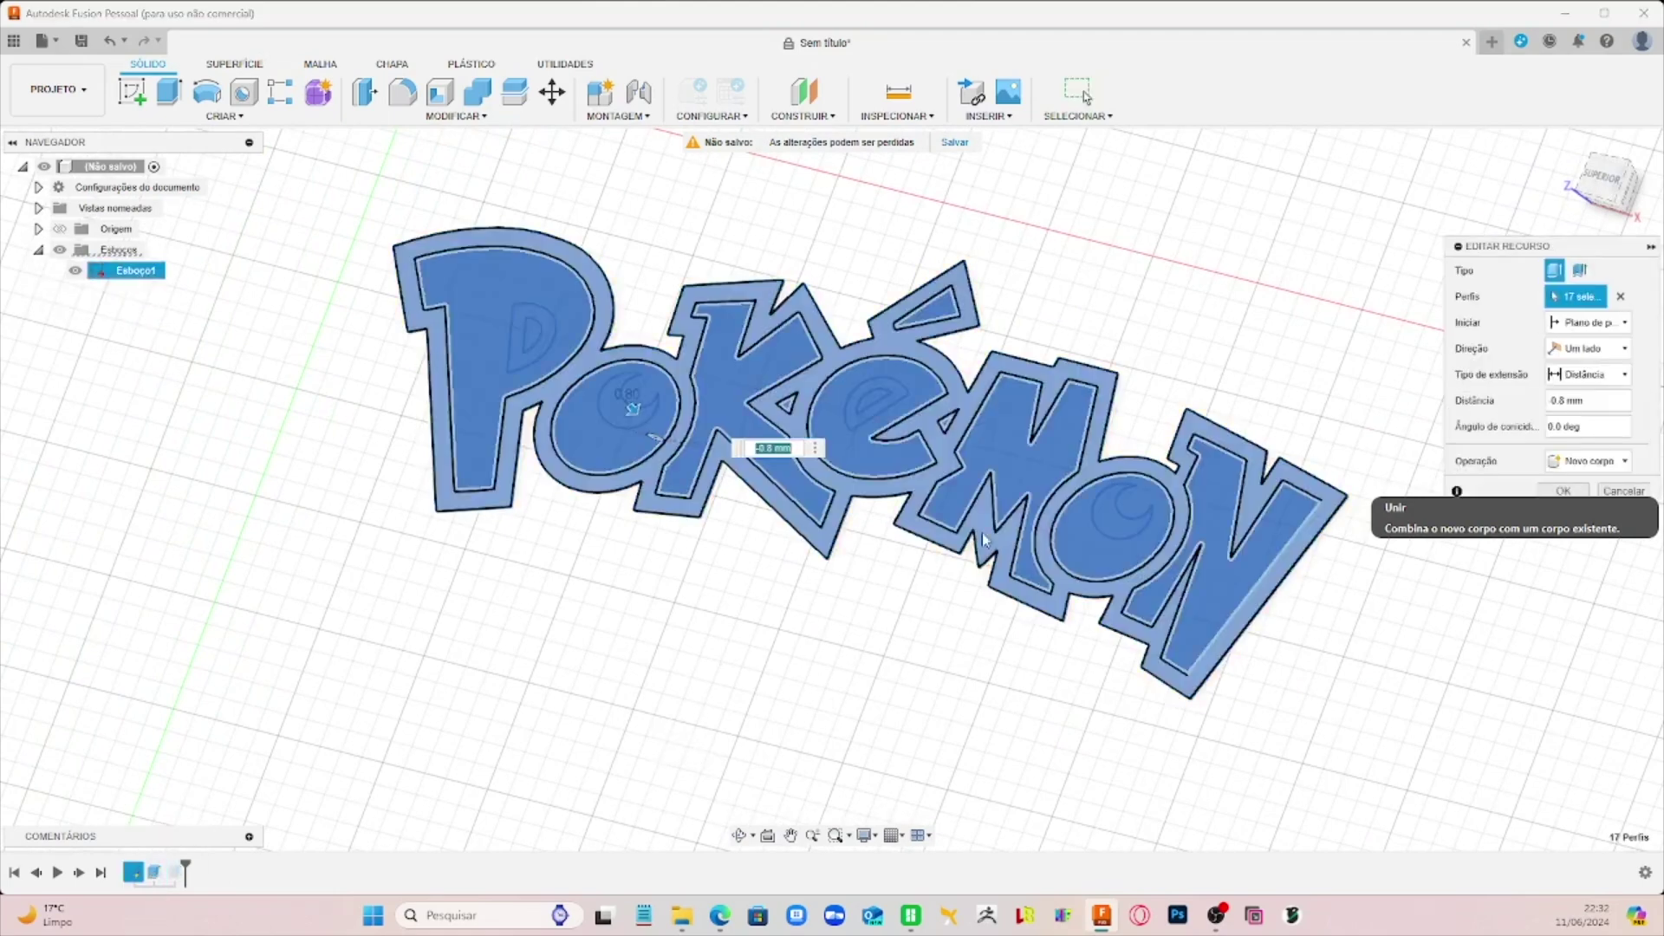
pyautogui.click(531, 334)
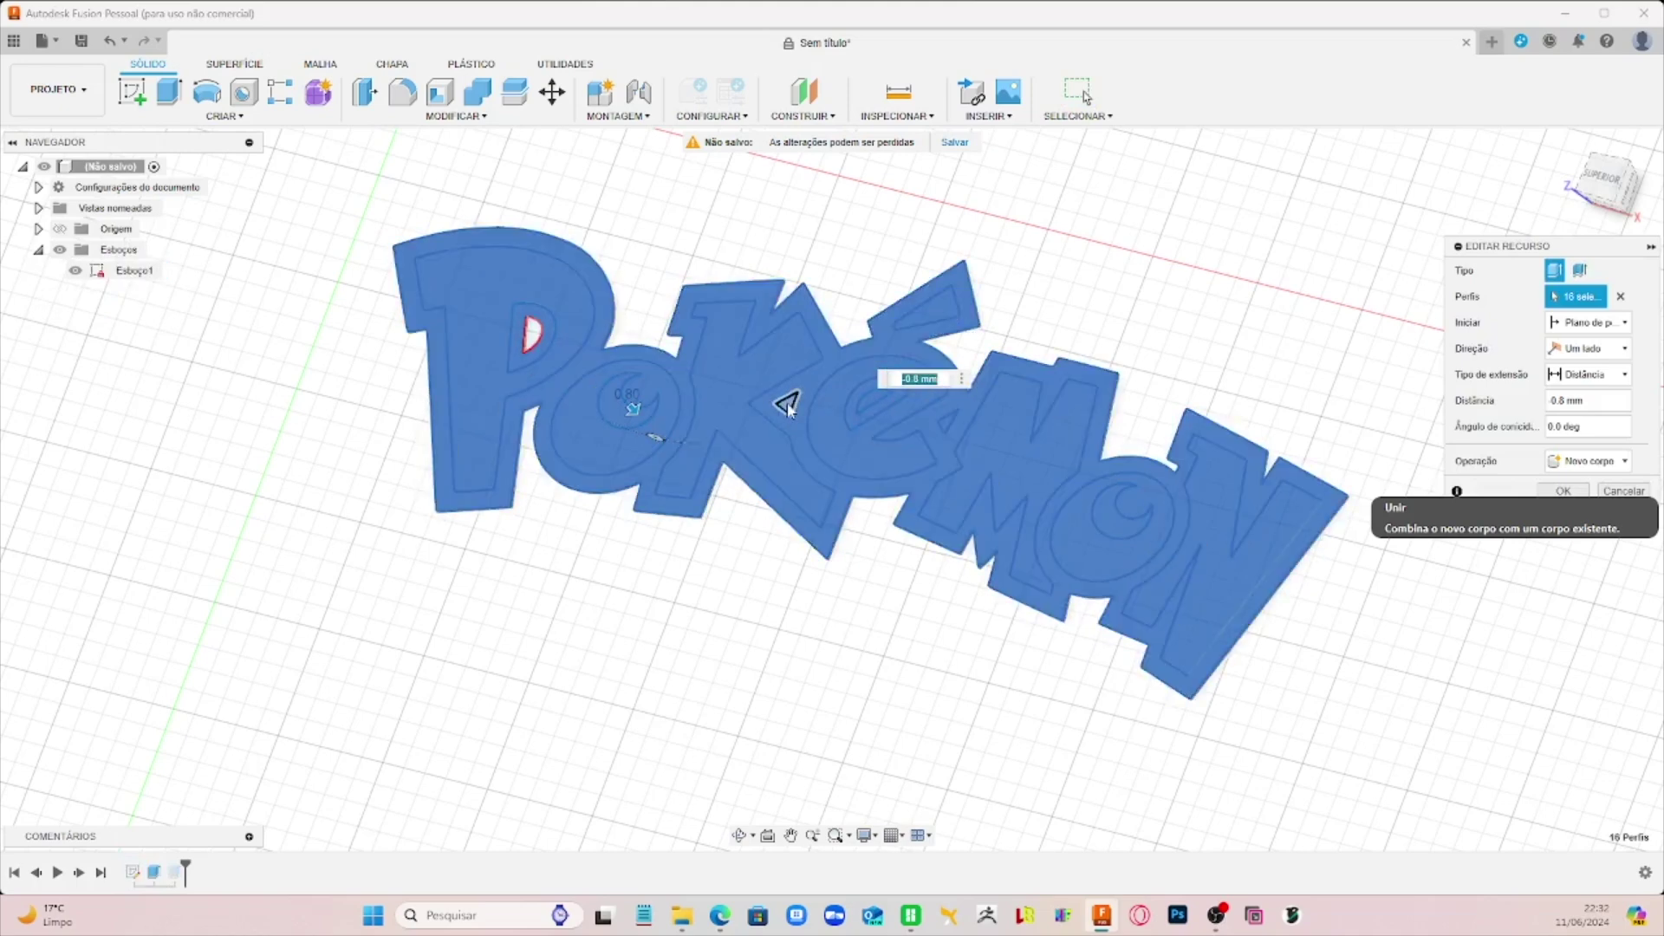
pyautogui.click(788, 404)
pyautogui.click(871, 404)
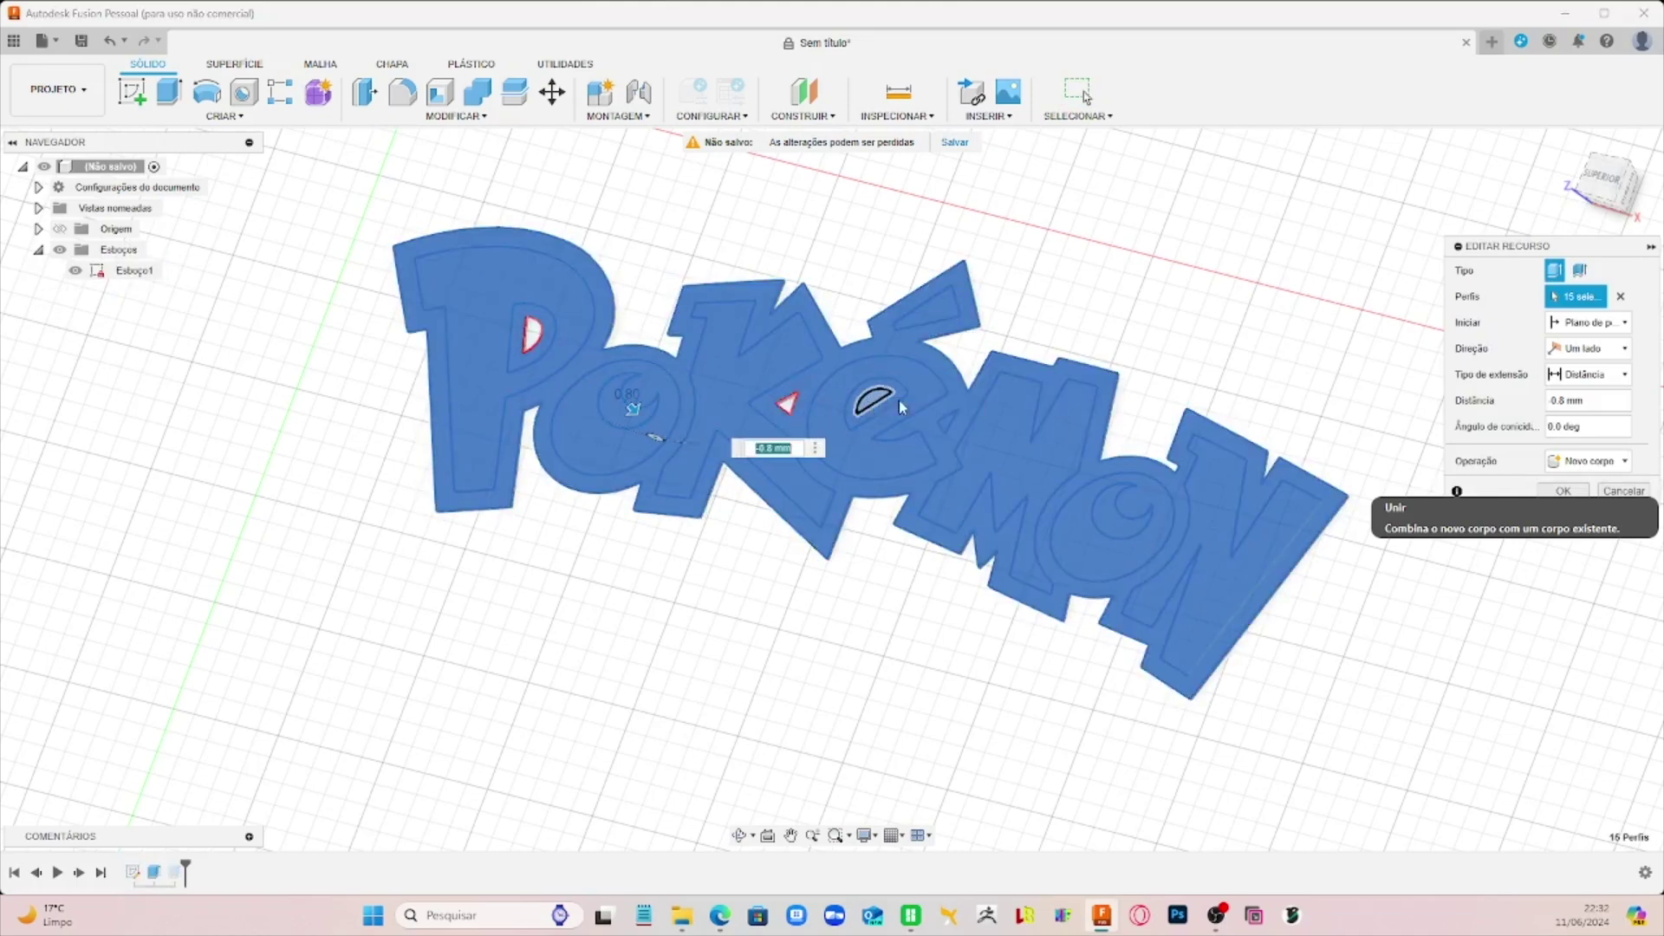
pyautogui.click(948, 422)
pyautogui.keyDown('shift'); pyautogui.moveTo(1462, 724); pyautogui.dragTo(1452, 505, button='middle'); pyautogui.keyUp('shift')
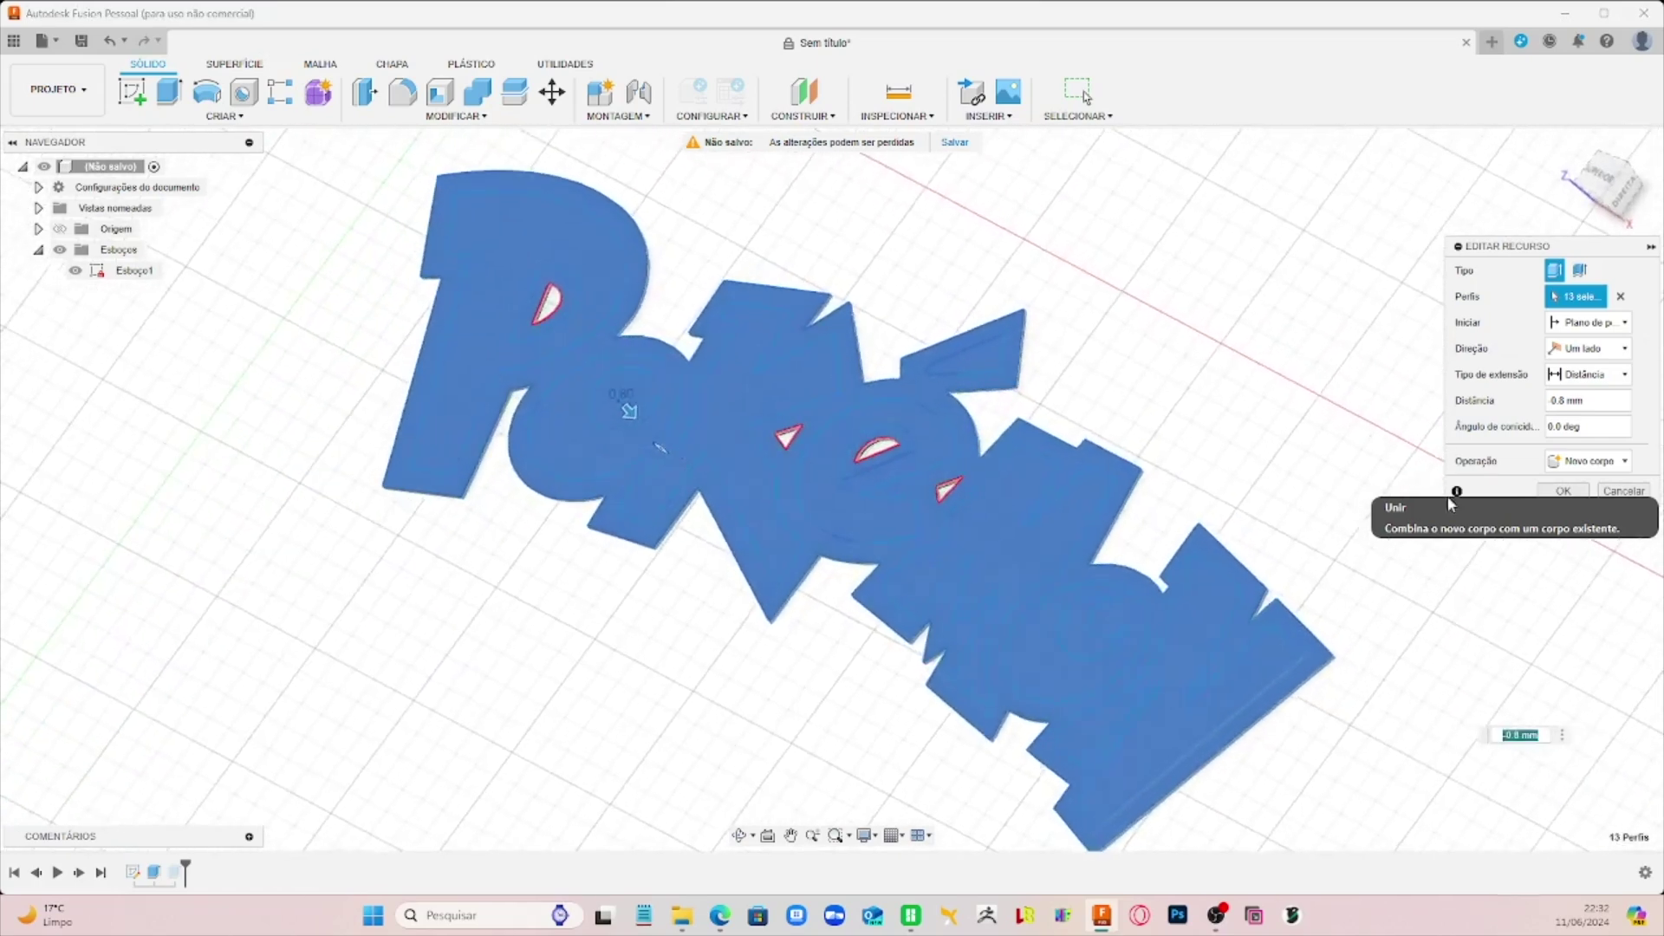
pyautogui.click(1565, 491)
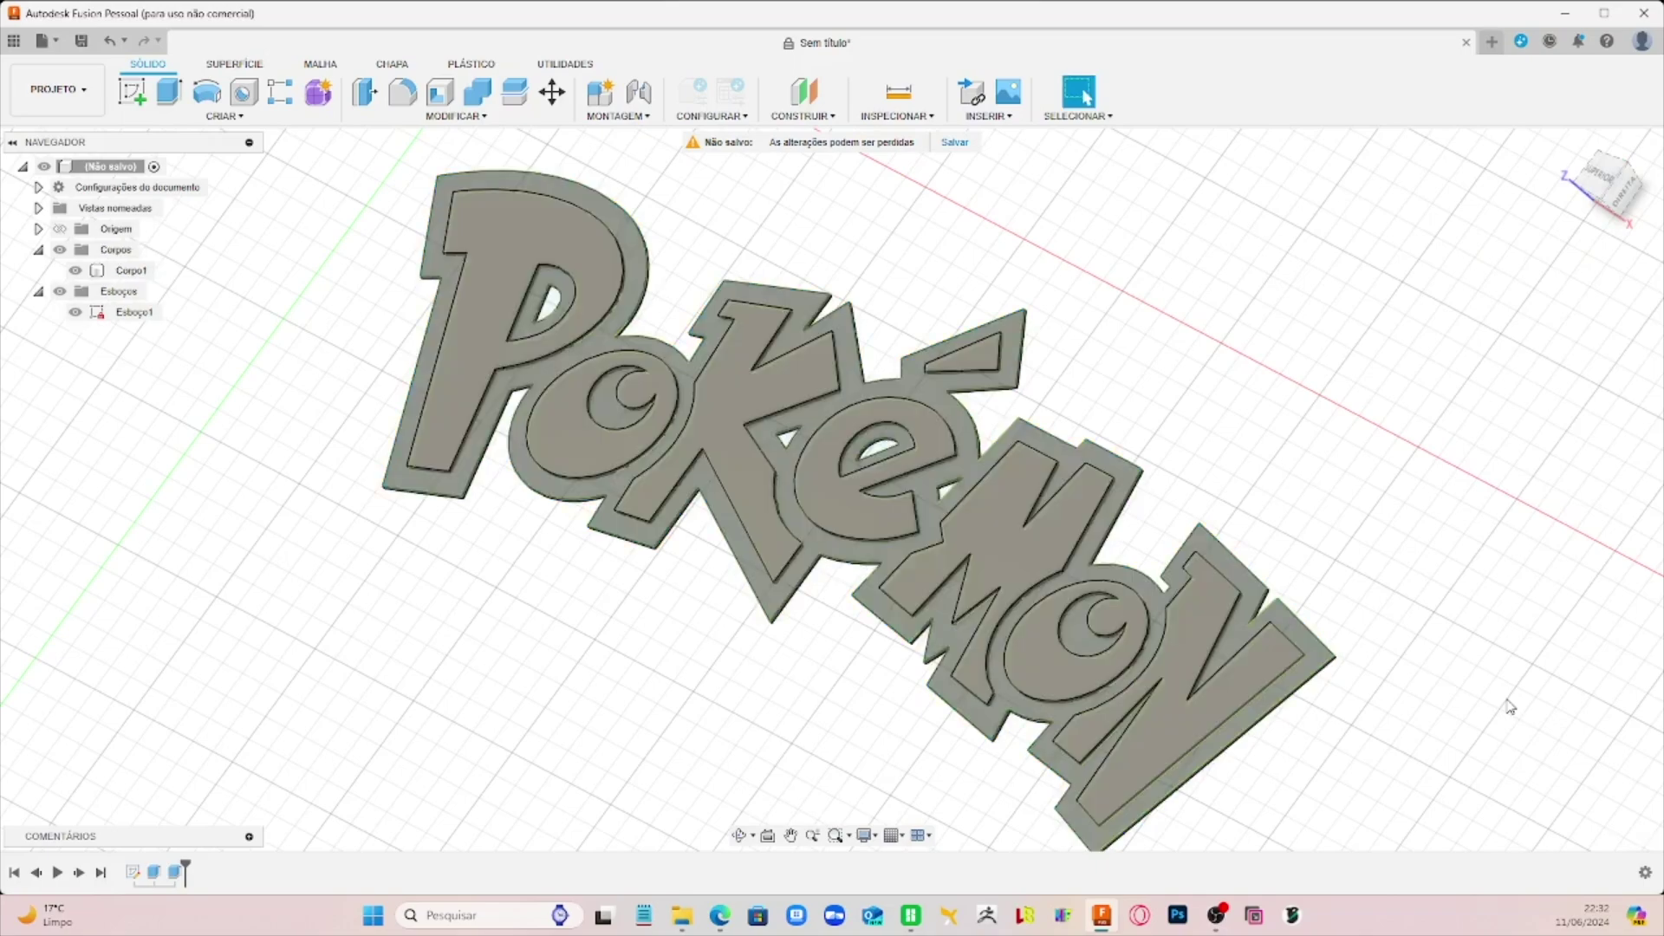
# Step: Delete the raised lettering extrusion and the base plate extrusion from the design history
pyautogui.keyDown('shift'); pyautogui.moveTo(1508, 706); pyautogui.dragTo(1509, 706, button='middle'); pyautogui.keyUp('shift')
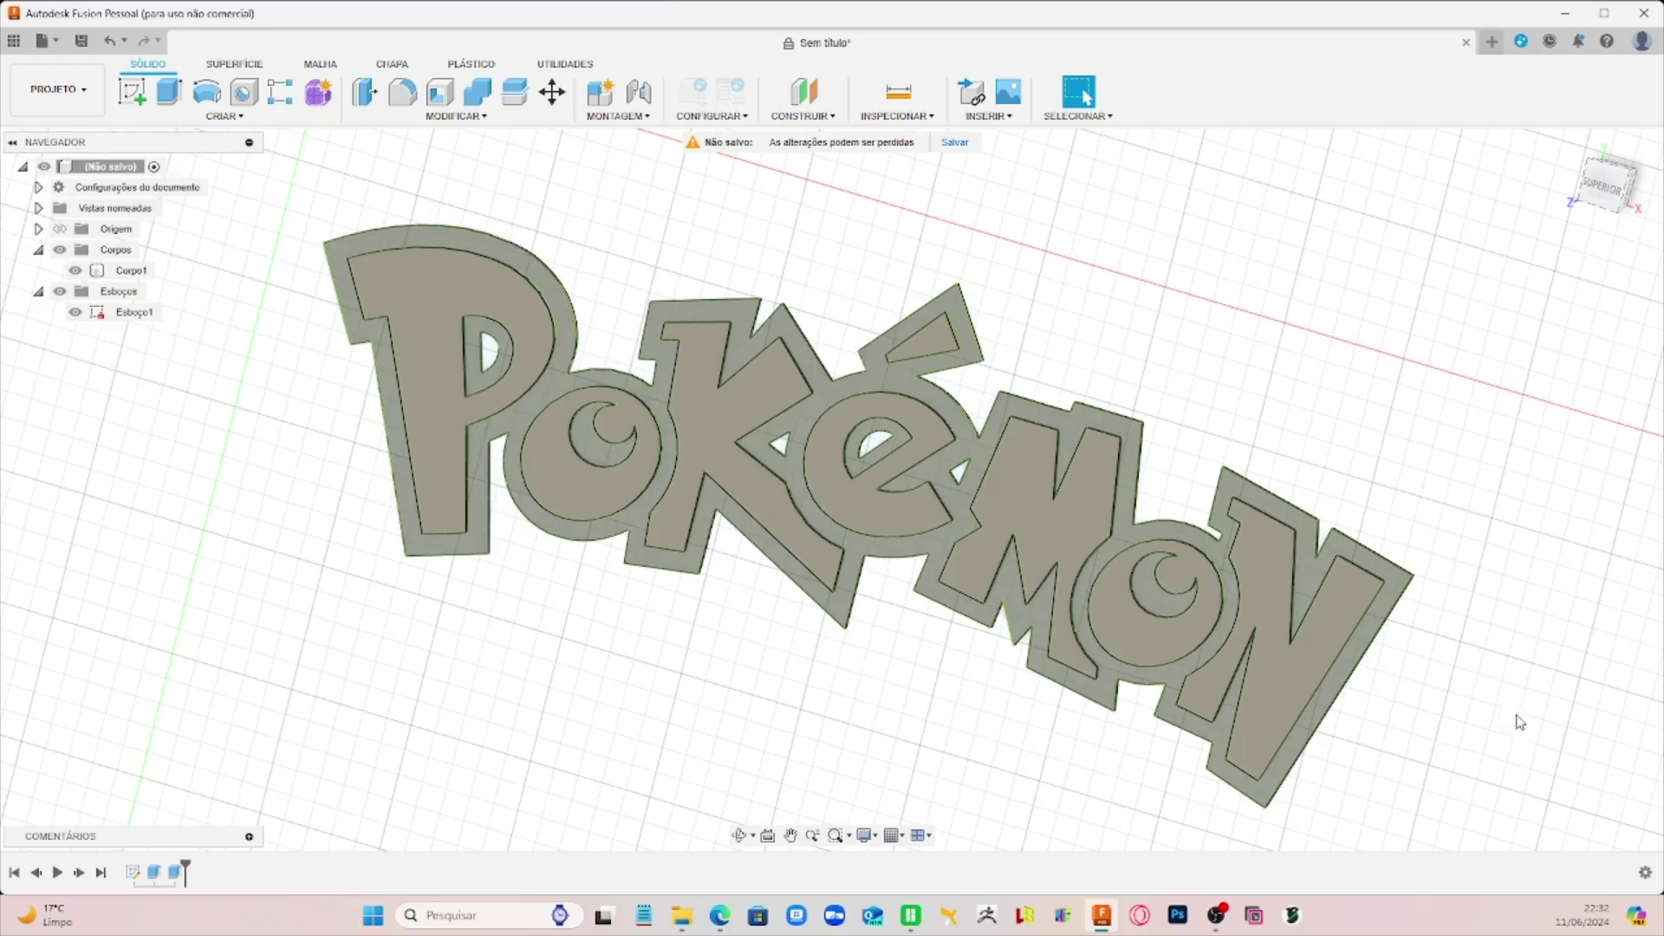
pyautogui.keyDown('shift'); pyautogui.moveTo(1560, 679); pyautogui.dragTo(1561, 679, button='middle'); pyautogui.keyUp('shift')
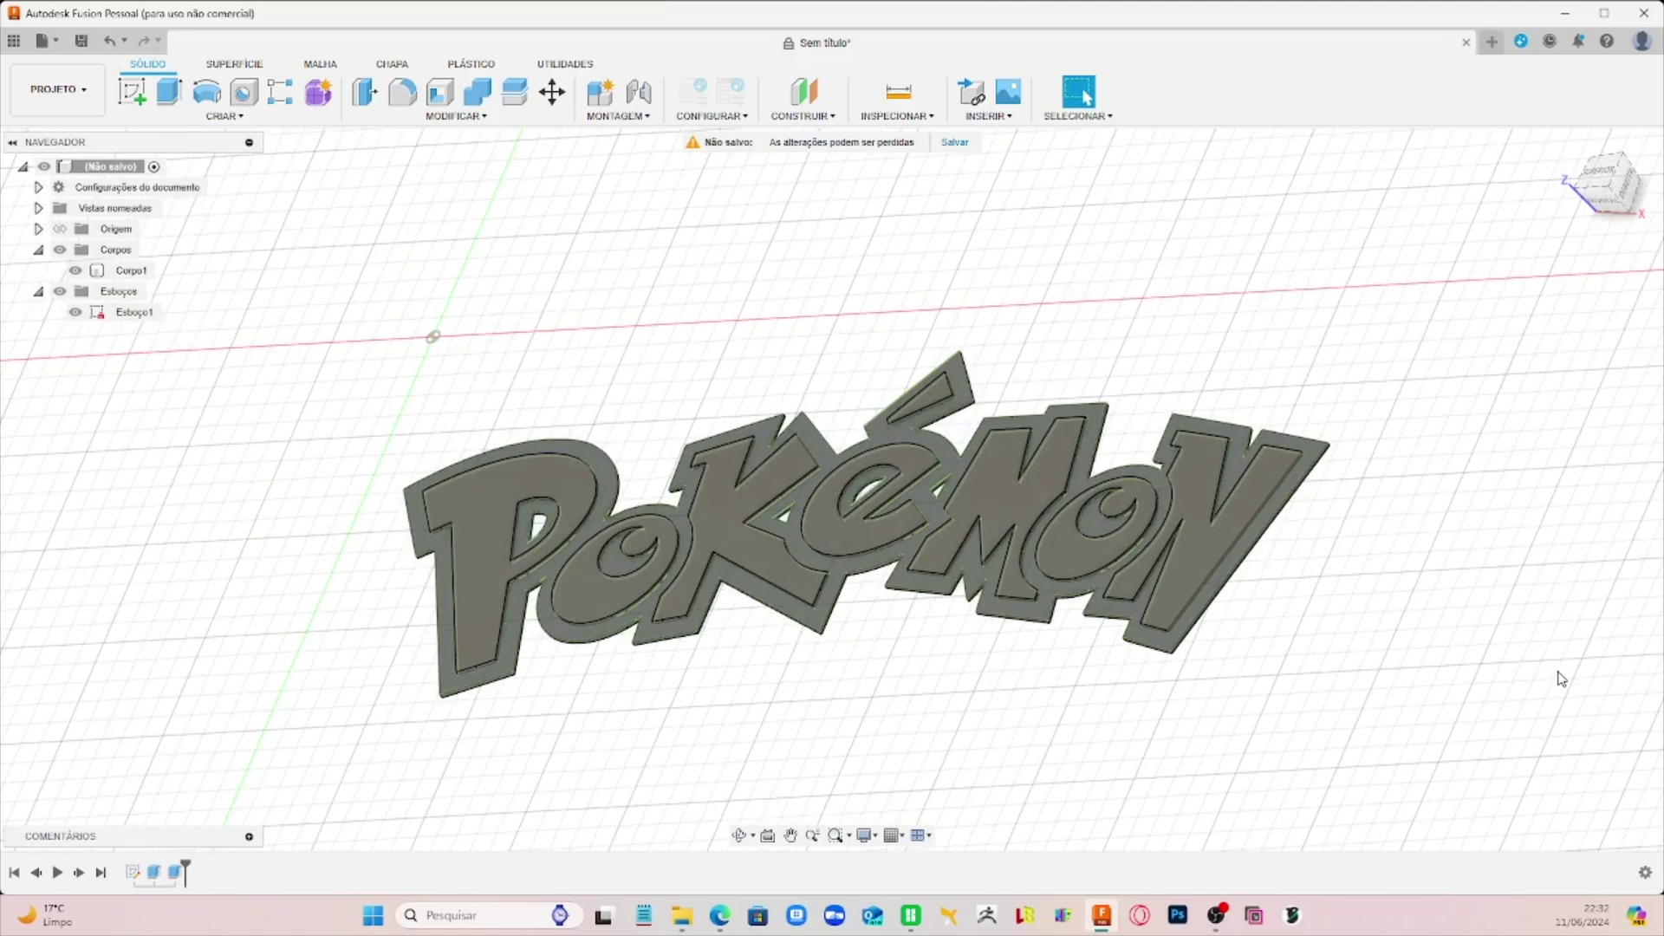
pyautogui.keyDown('shift'); pyautogui.moveTo(1560, 678); pyautogui.dragTo(1561, 679, button='middle'); pyautogui.keyUp('shift')
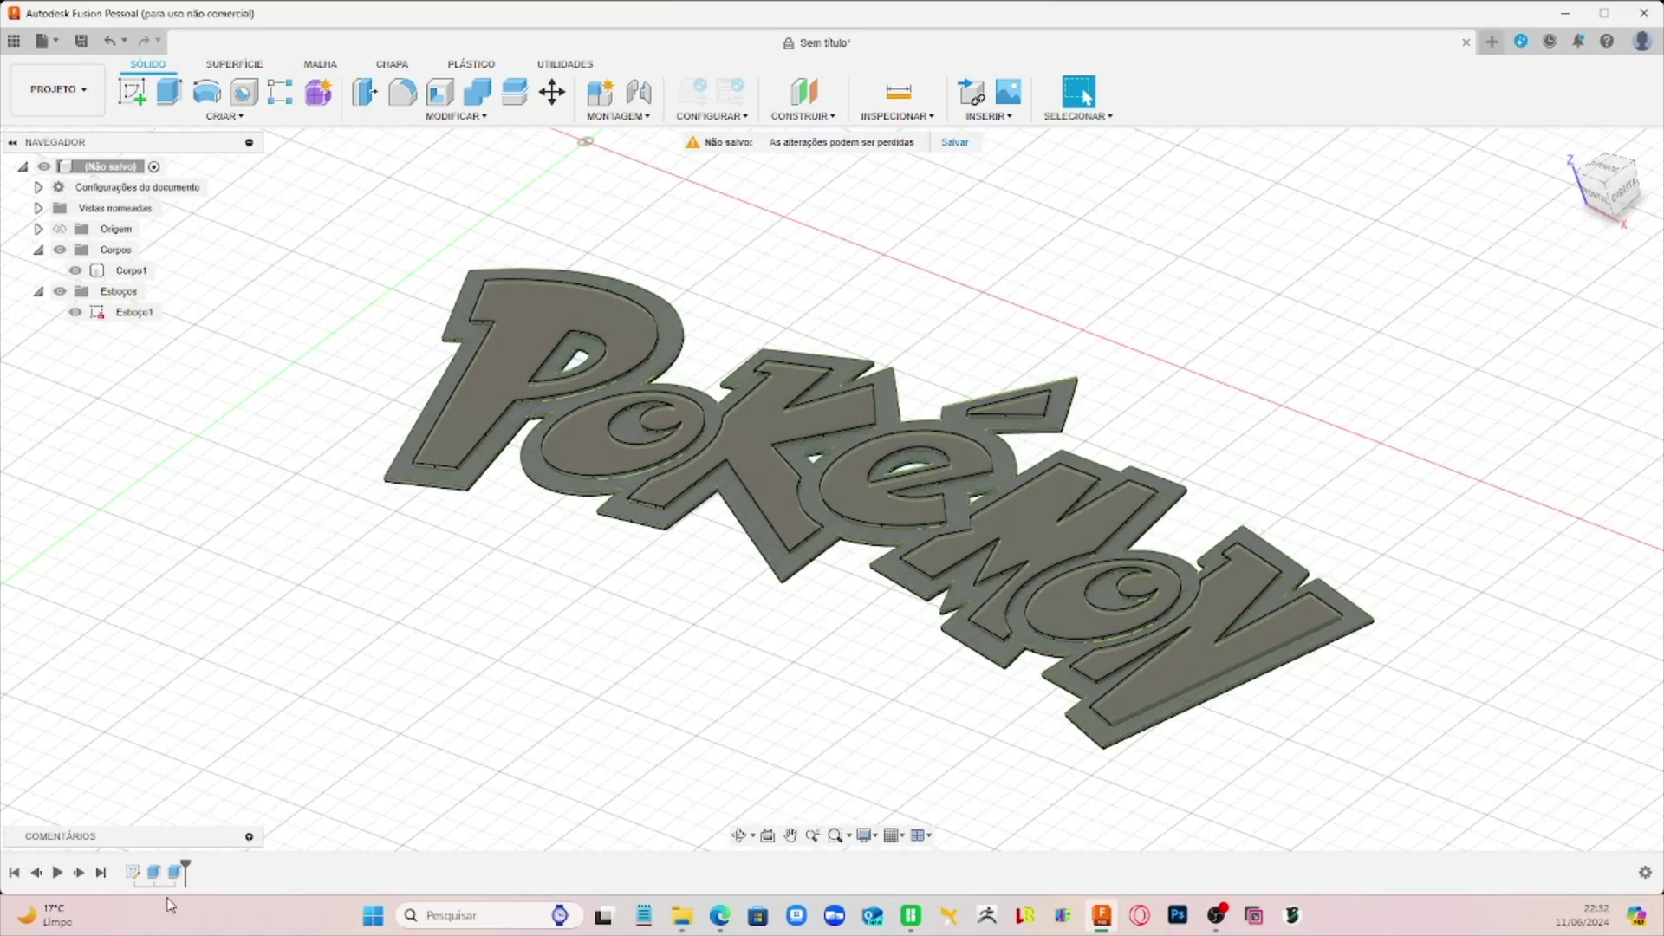
pyautogui.click(176, 872)
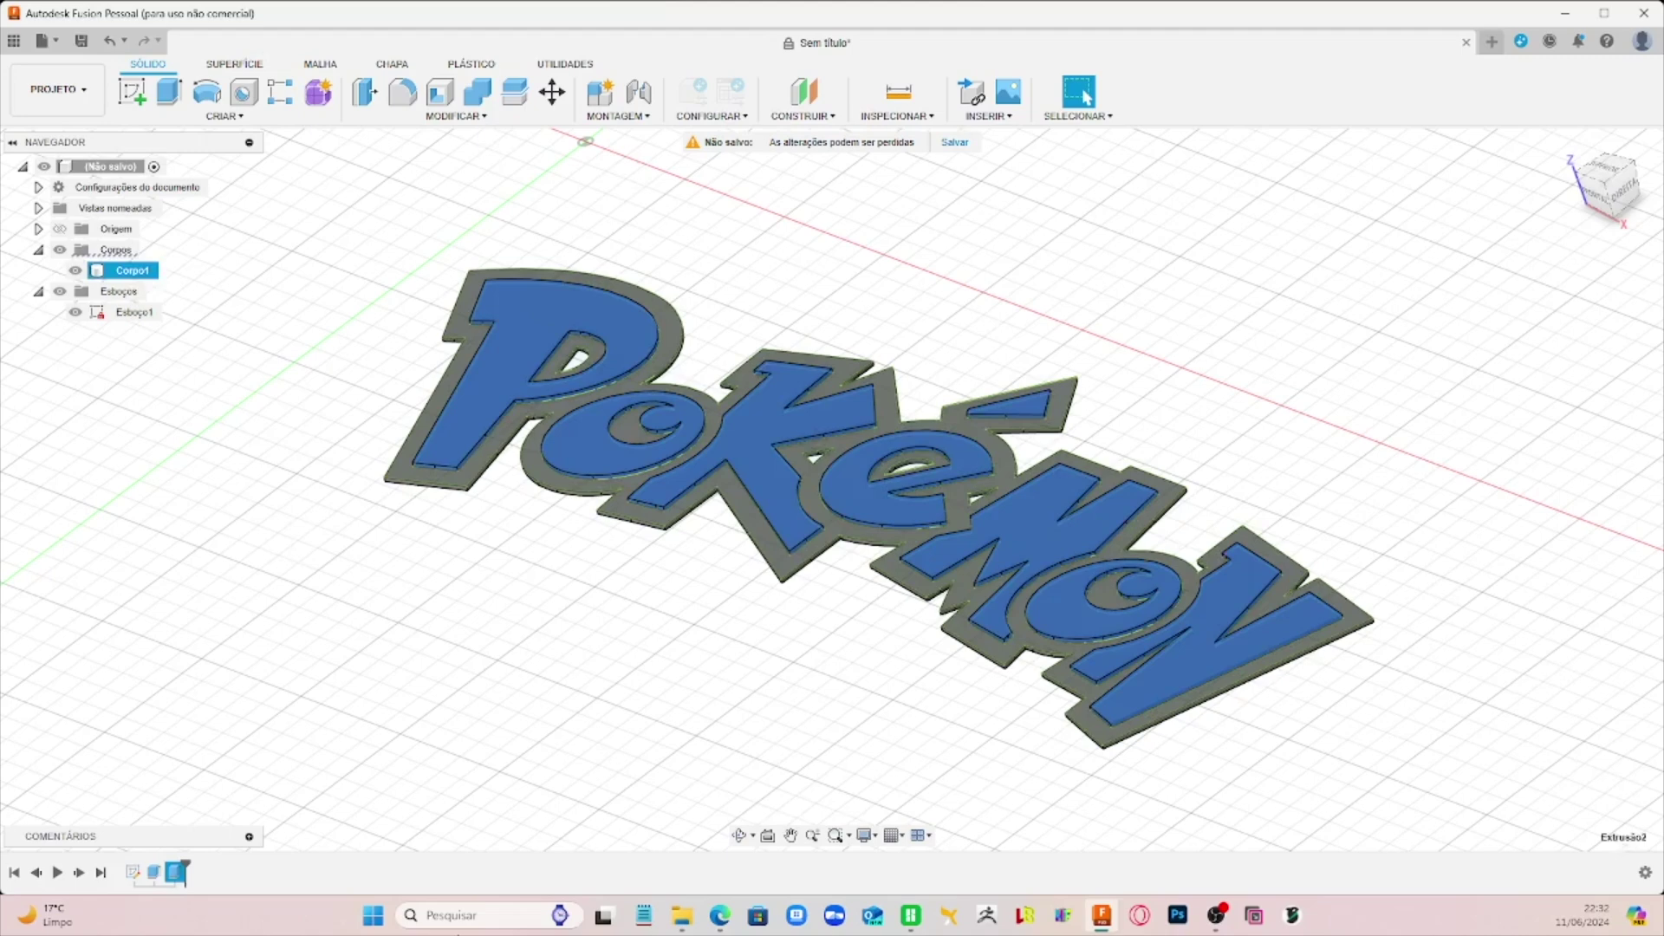
pyautogui.press('Delete')
pyautogui.click(156, 873)
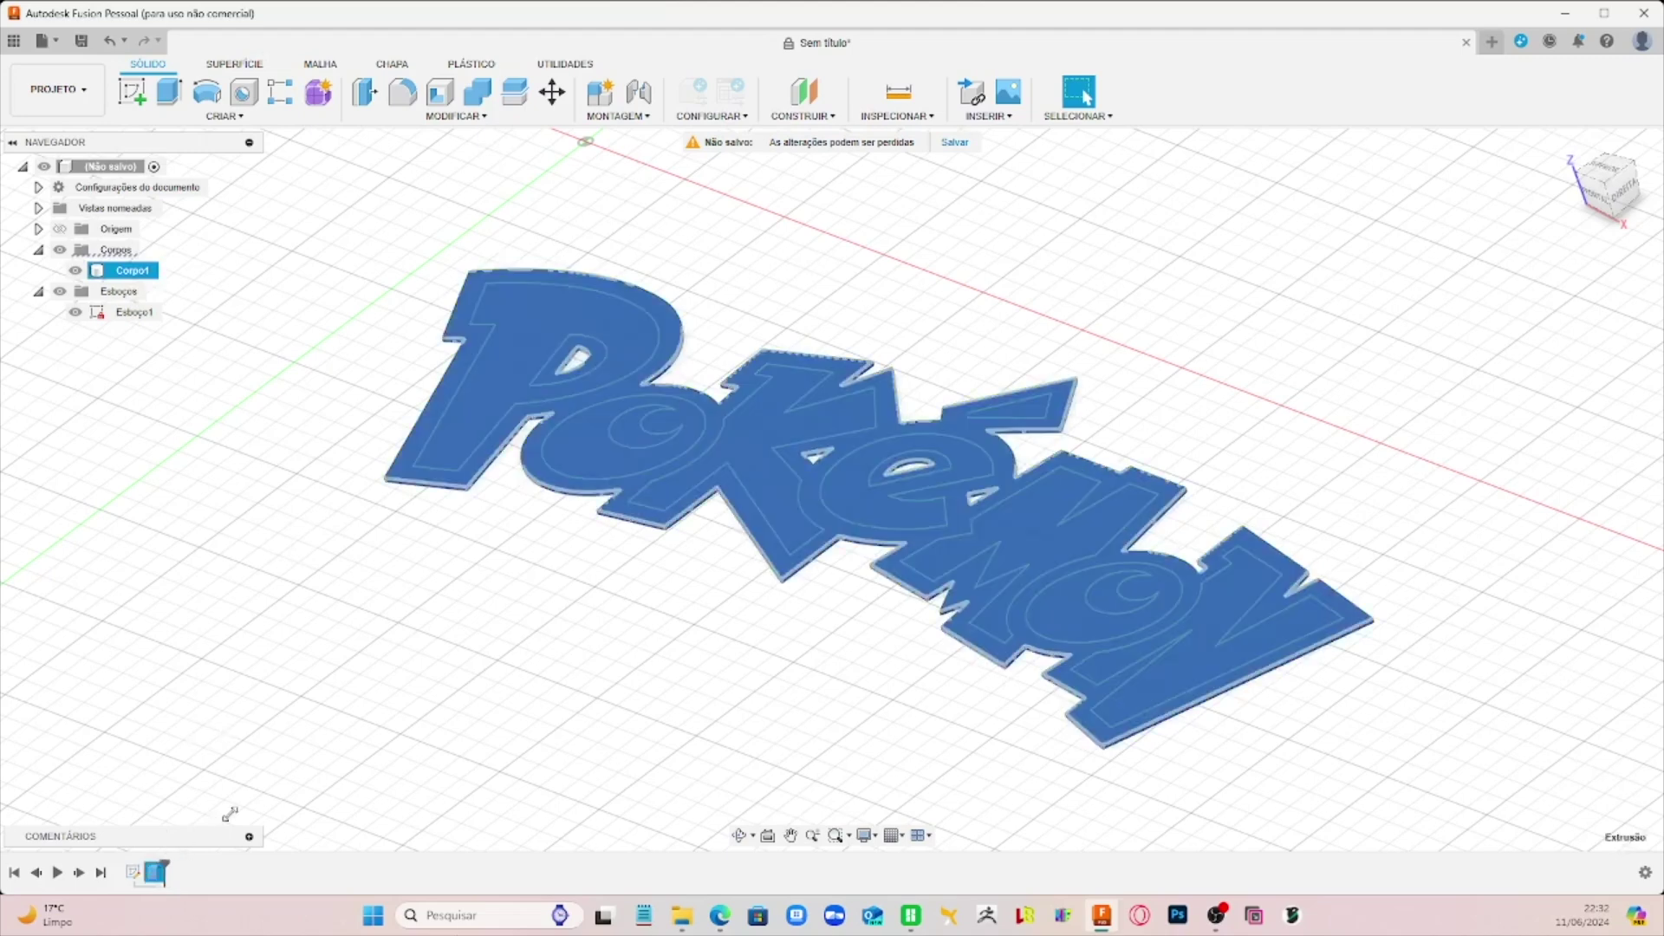
pyautogui.press('Delete')
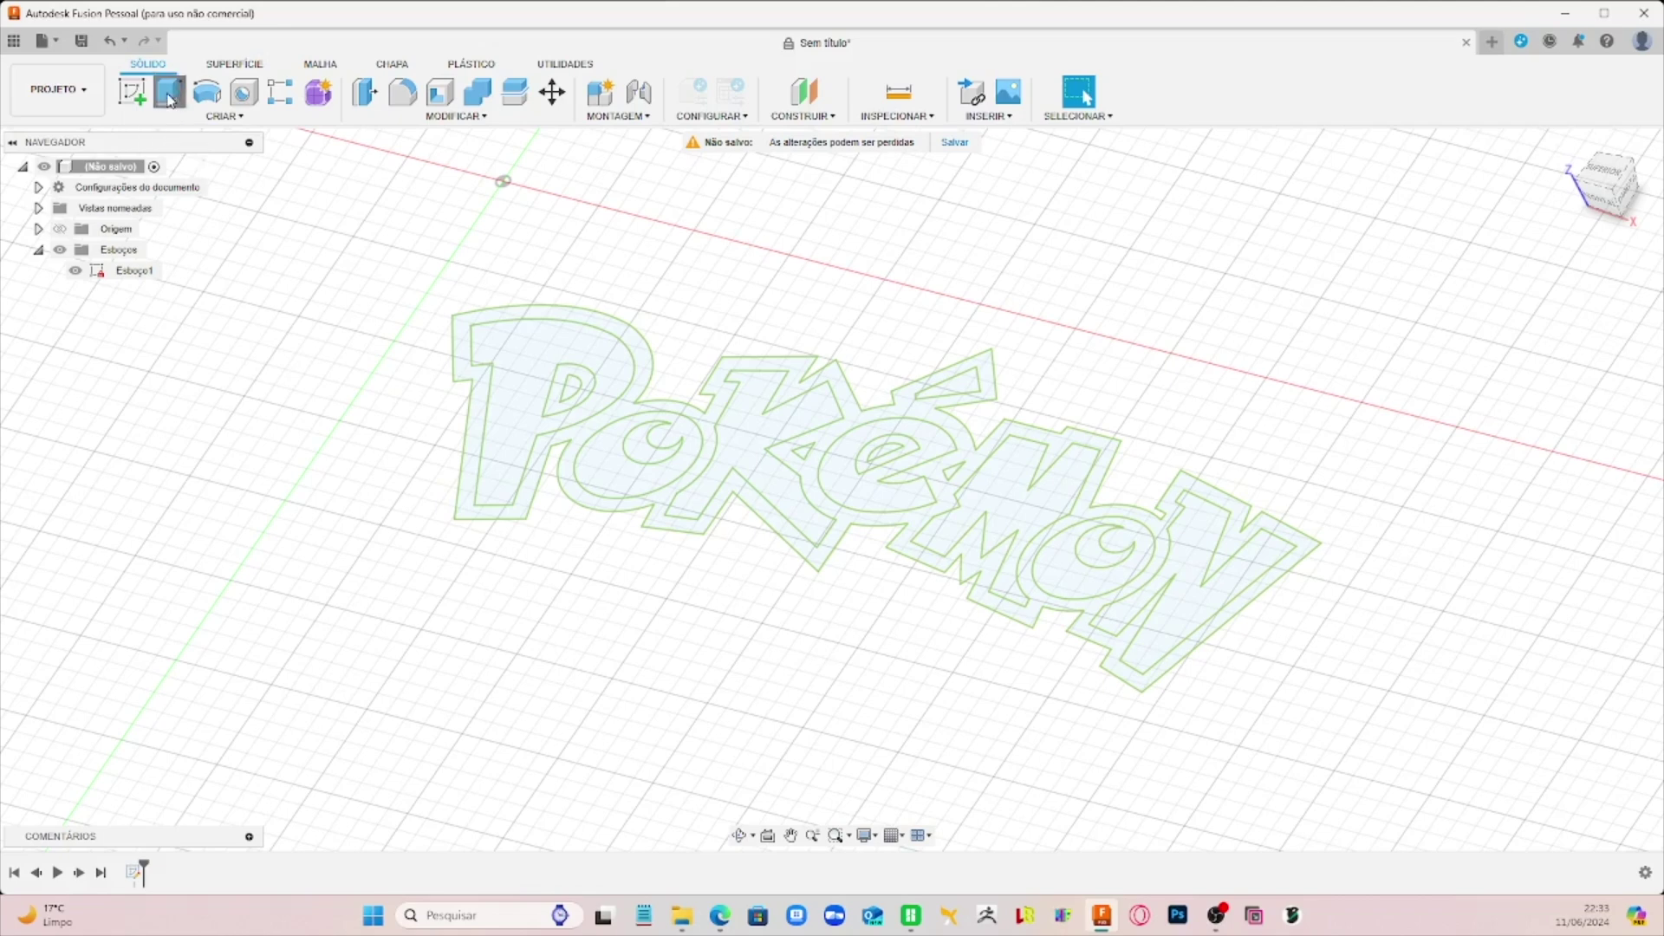
# Step: Extrude all logo profiles except the four small openings around the P, K and é by -0.8 mm as a new body
pyautogui.click(170, 93)
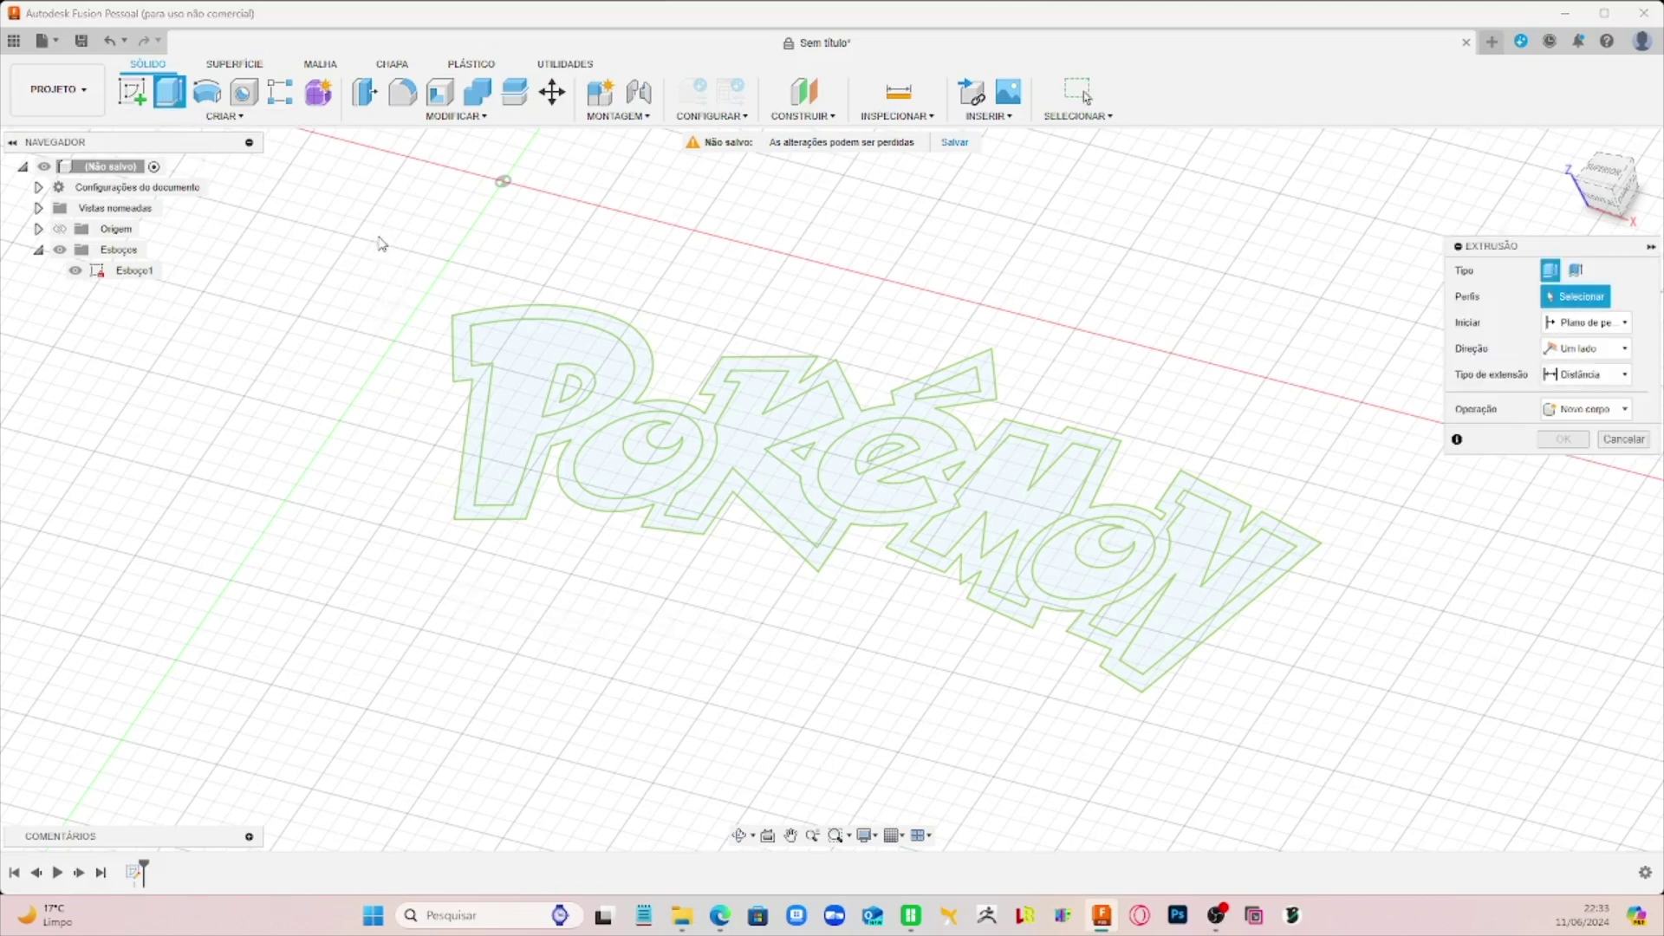
pyautogui.moveTo(355, 219)
pyautogui.mouseDown()
pyautogui.moveTo(548, 283)
pyautogui.moveTo(1267, 648)
pyautogui.moveTo(1392, 765)
pyautogui.mouseUp()
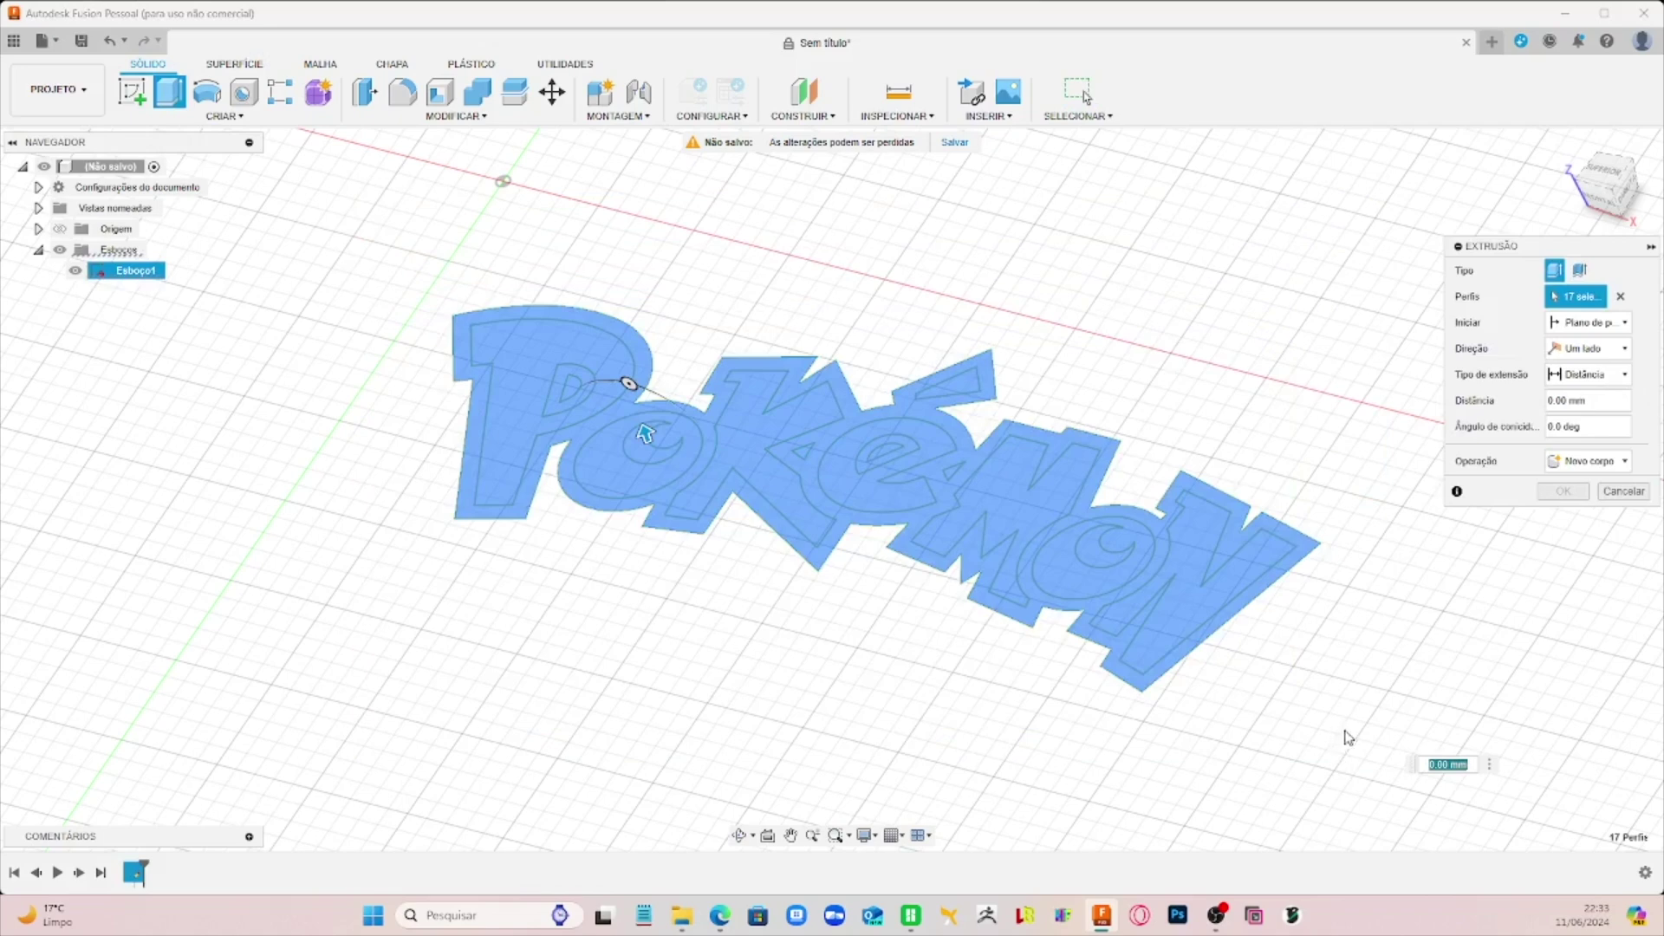
pyautogui.moveTo(1346, 739)
pyautogui.keyDown('shift'); pyautogui.mouseDown(button='middle')
pyautogui.moveTo(1019, 587)
pyautogui.moveTo(964, 505)
pyautogui.mouseUp(button='middle'); pyautogui.keyUp('shift')
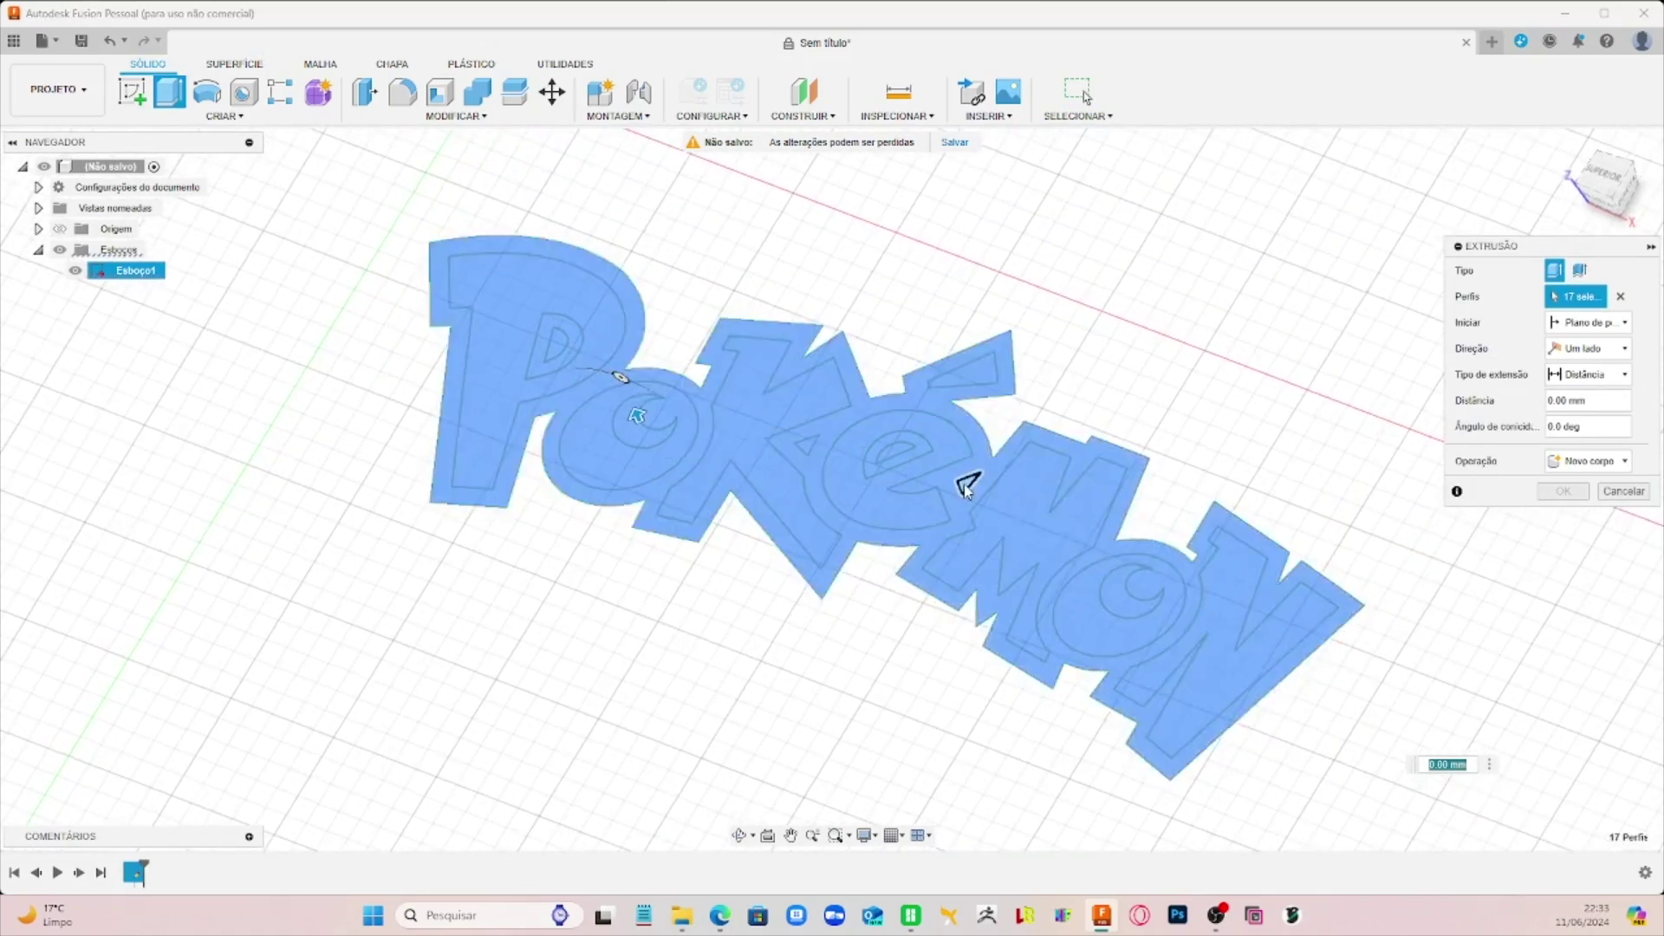
pyautogui.click(872, 494)
pyautogui.click(900, 454)
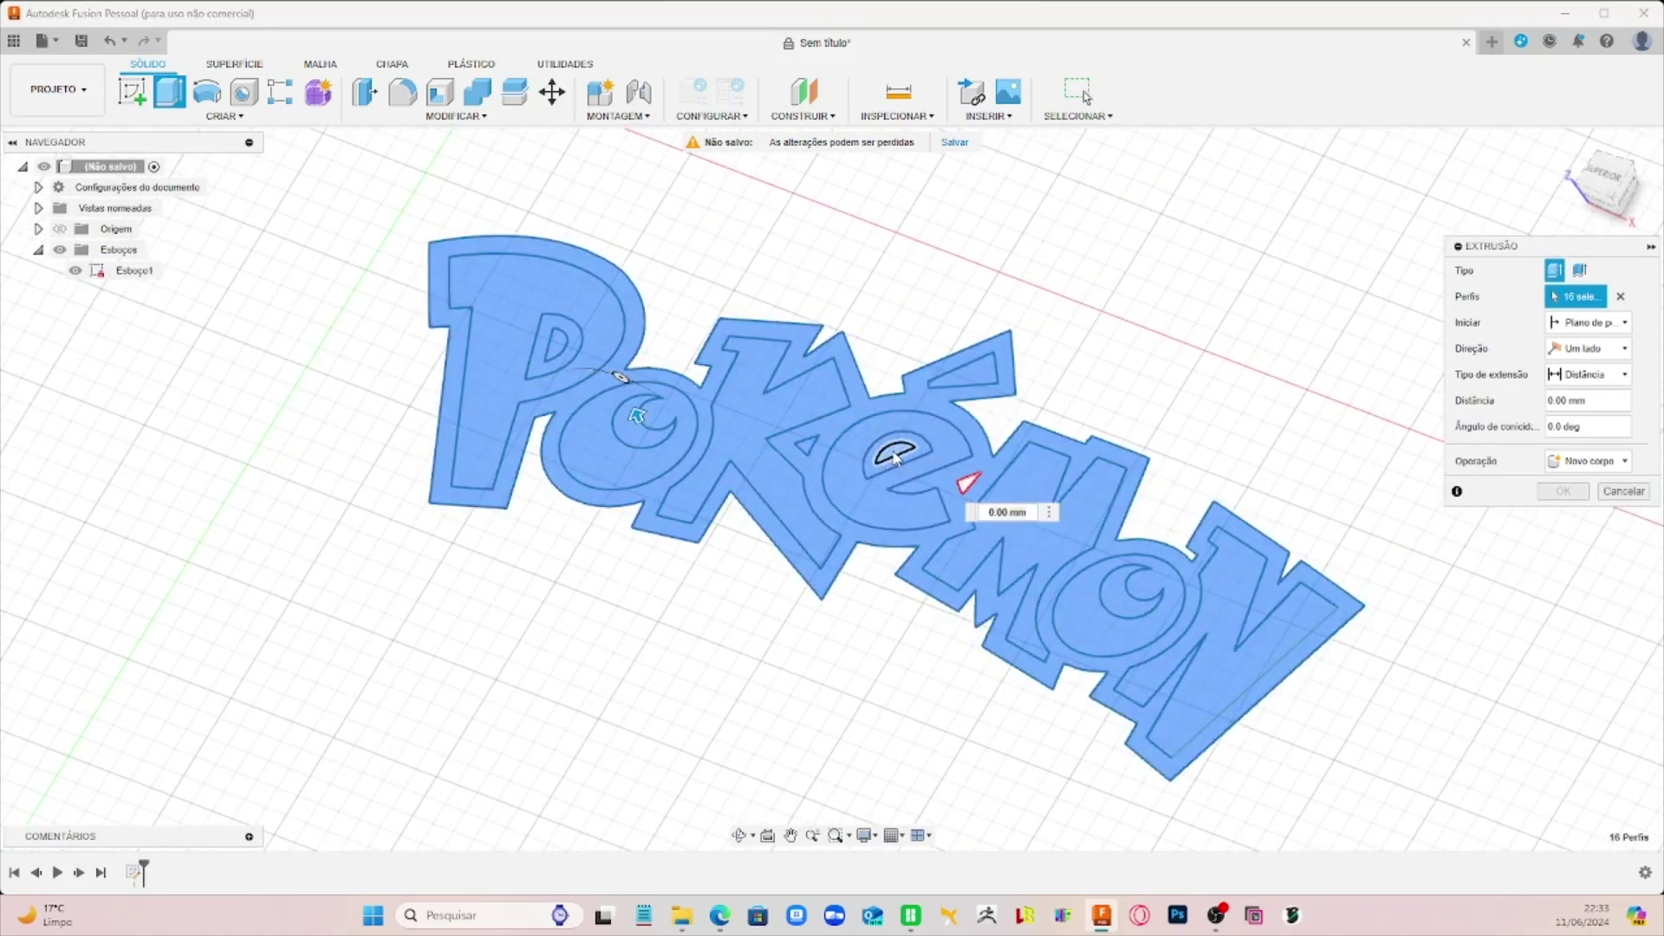
pyautogui.click(806, 446)
pyautogui.click(555, 344)
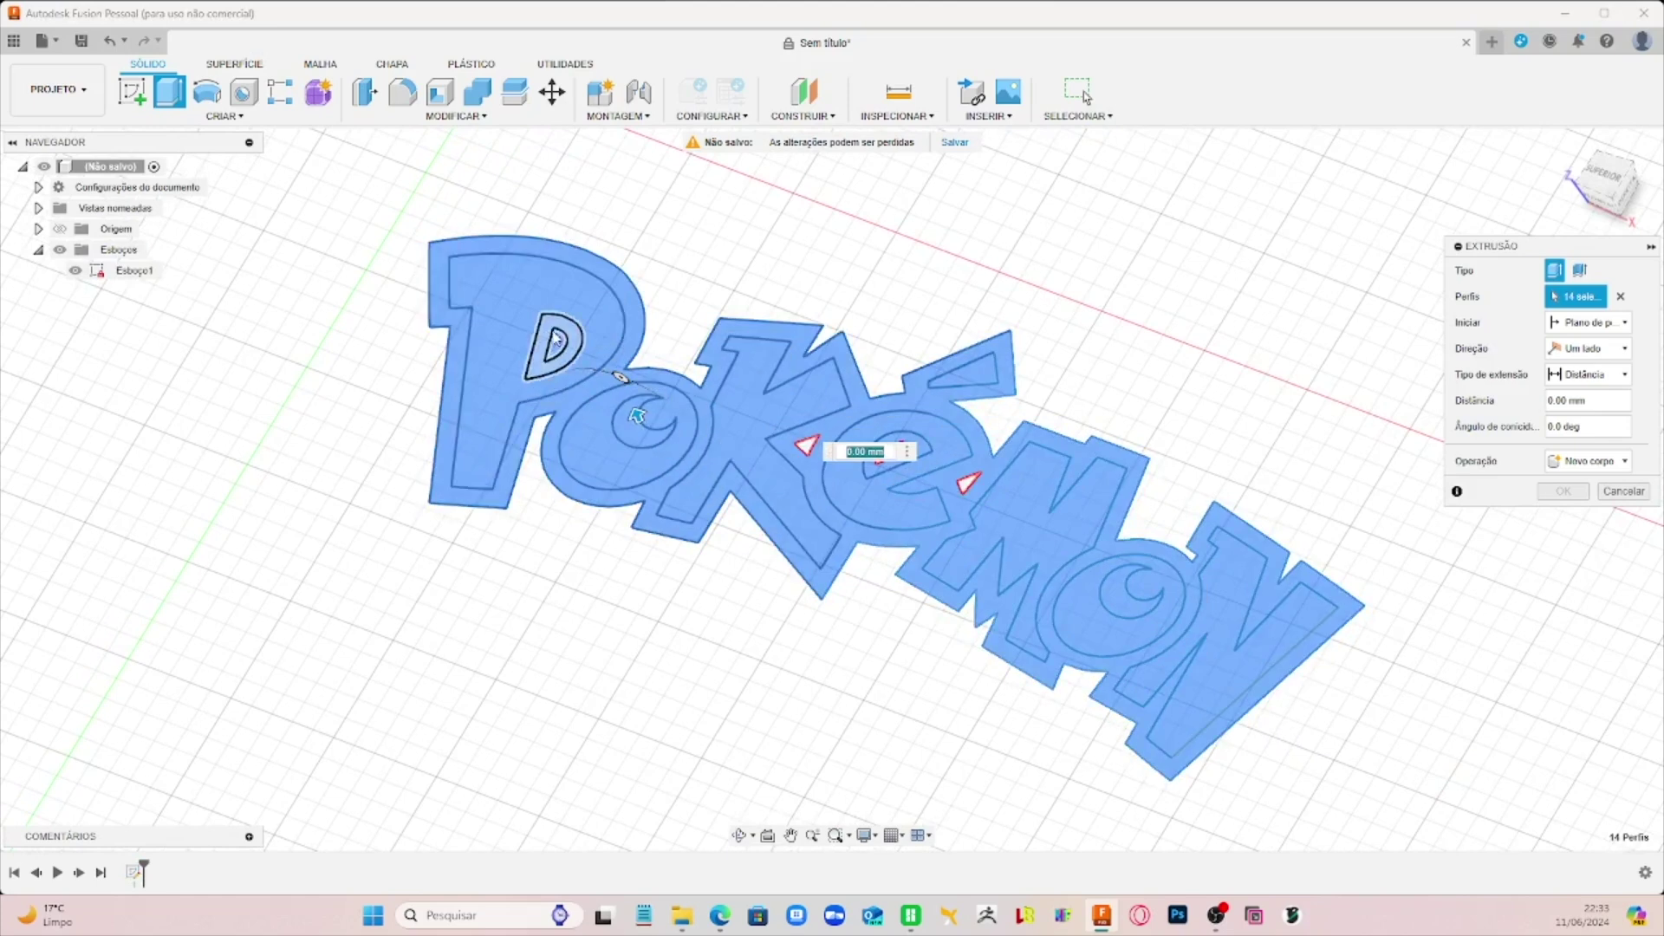
pyautogui.keyDown('shift'); pyautogui.moveTo(1481, 650); pyautogui.dragTo(1469, 609, button='middle'); pyautogui.keyUp('shift')
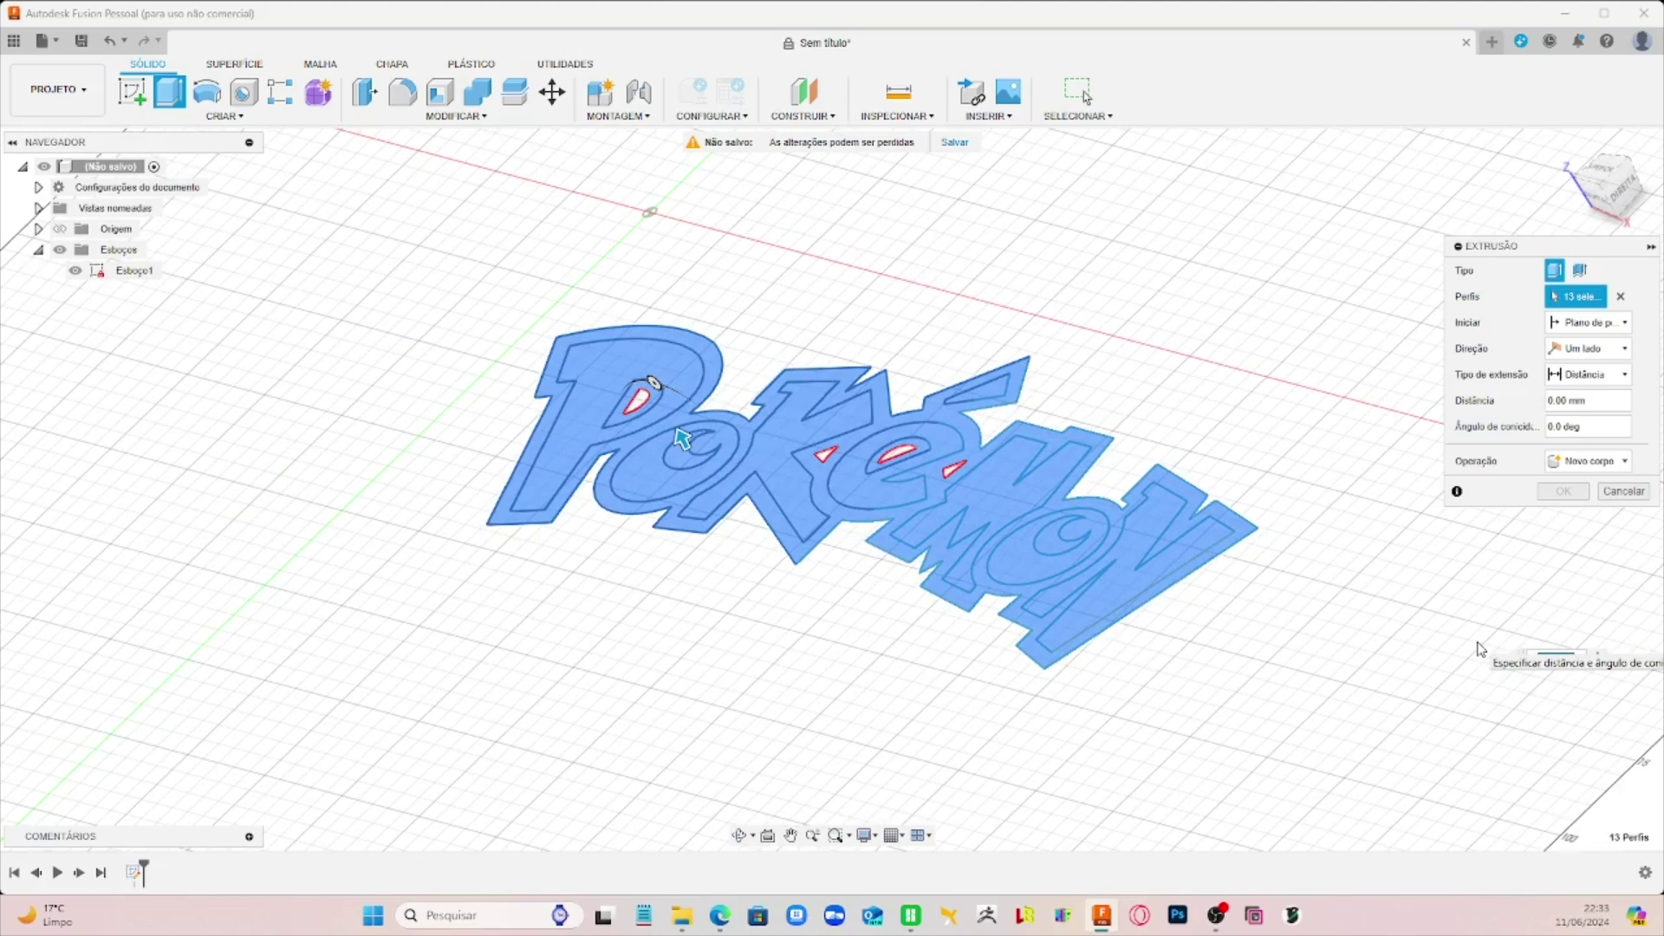
pyautogui.write('-0.8')
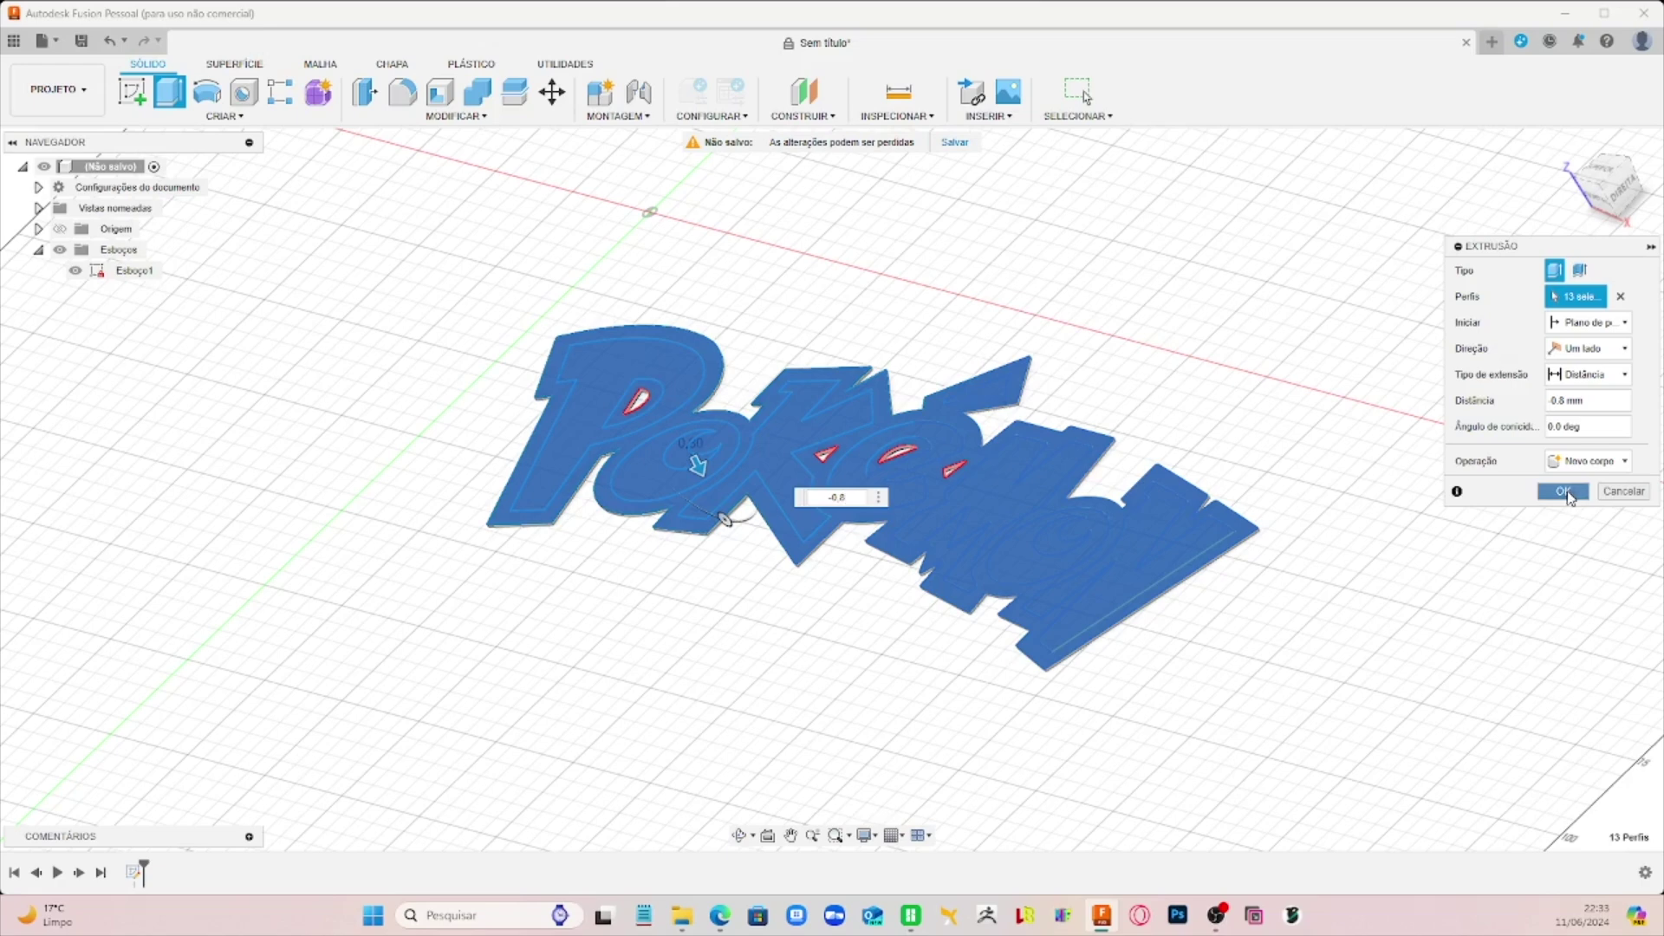
pyautogui.press('Return')
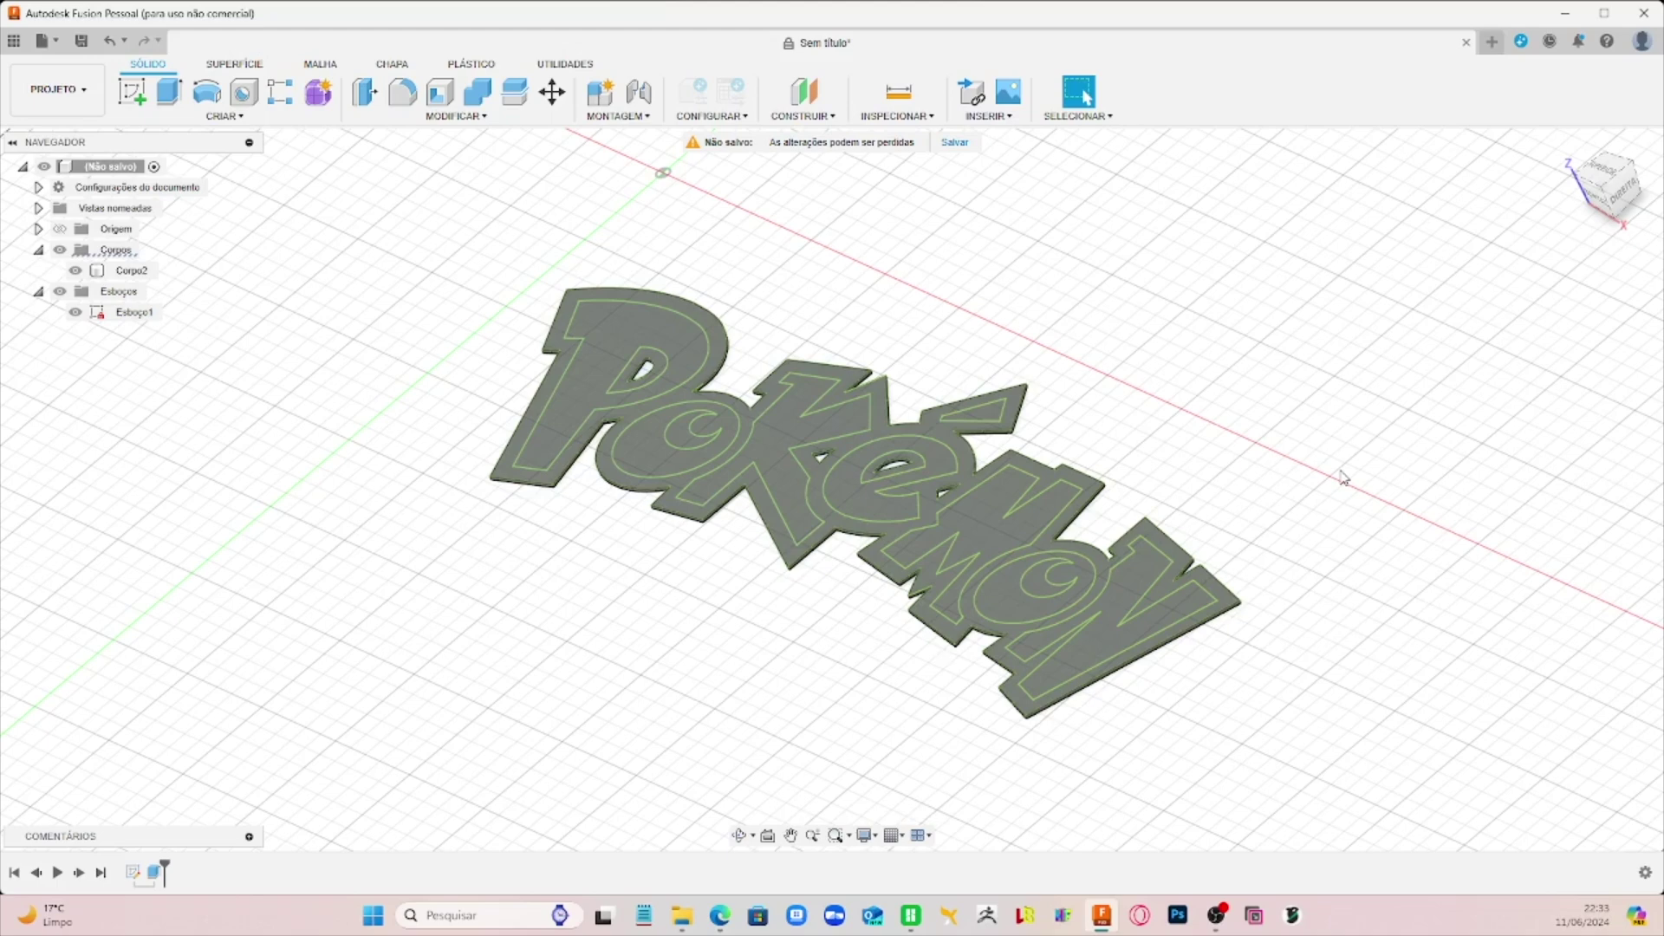
# Step: Extrude the outer border, both crescent profiles and the inner outlines of the P and é by 0.8 mm, joining them to the base plate
pyautogui.click(168, 95)
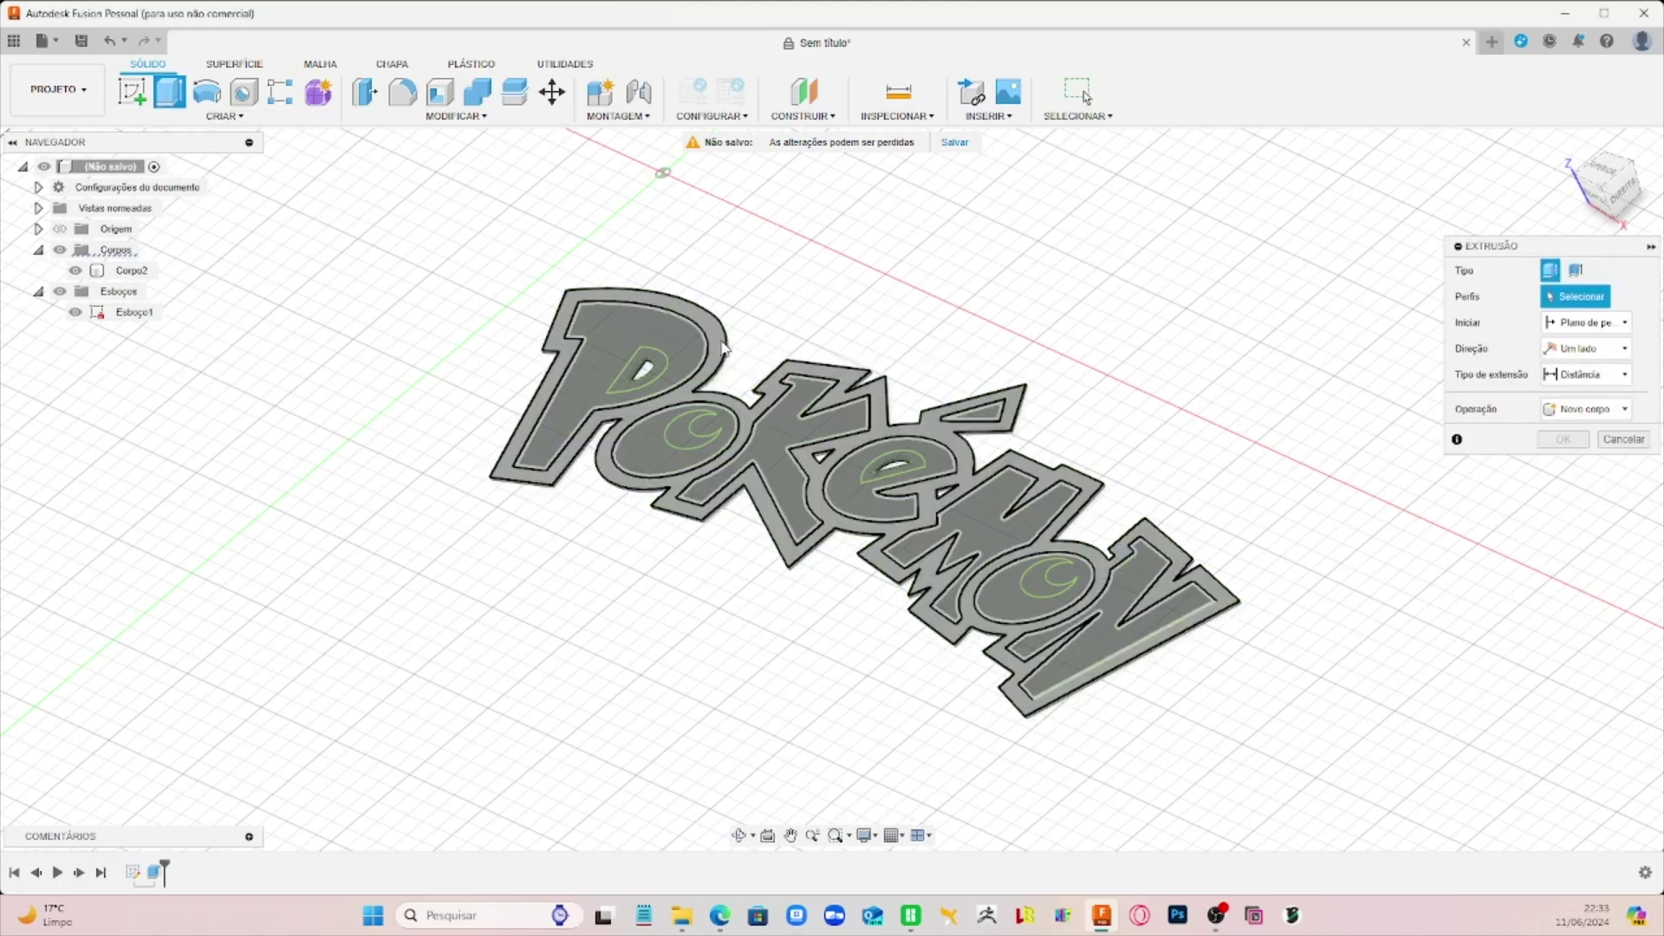
pyautogui.click(879, 401)
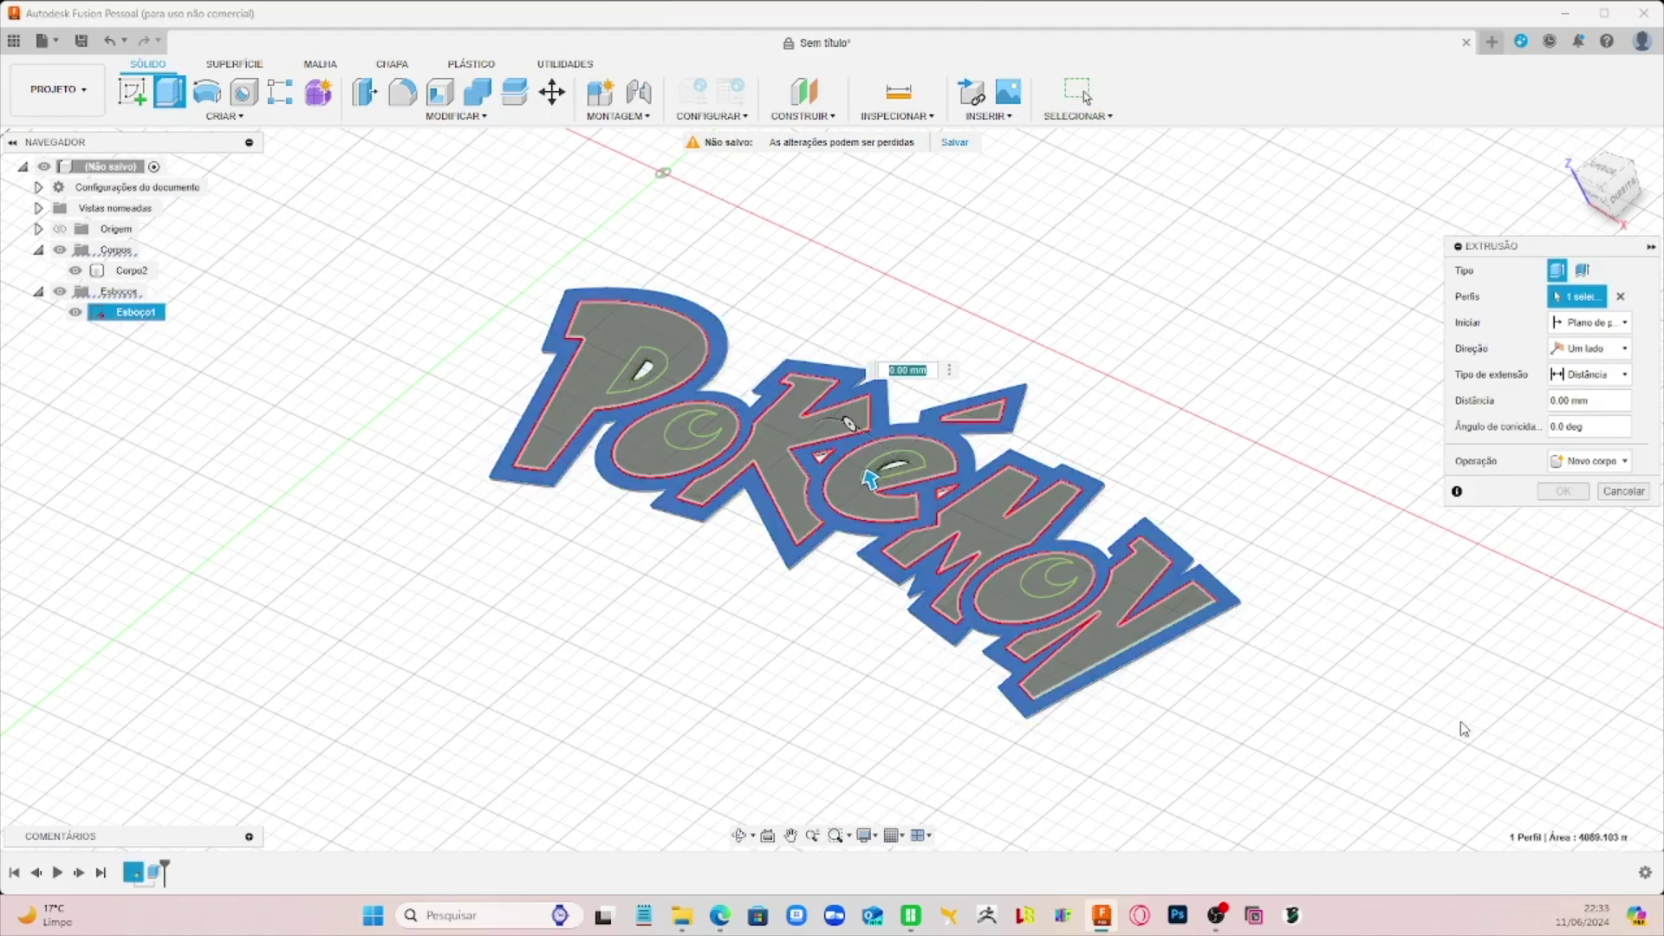
pyautogui.click(673, 436)
pyautogui.click(995, 589)
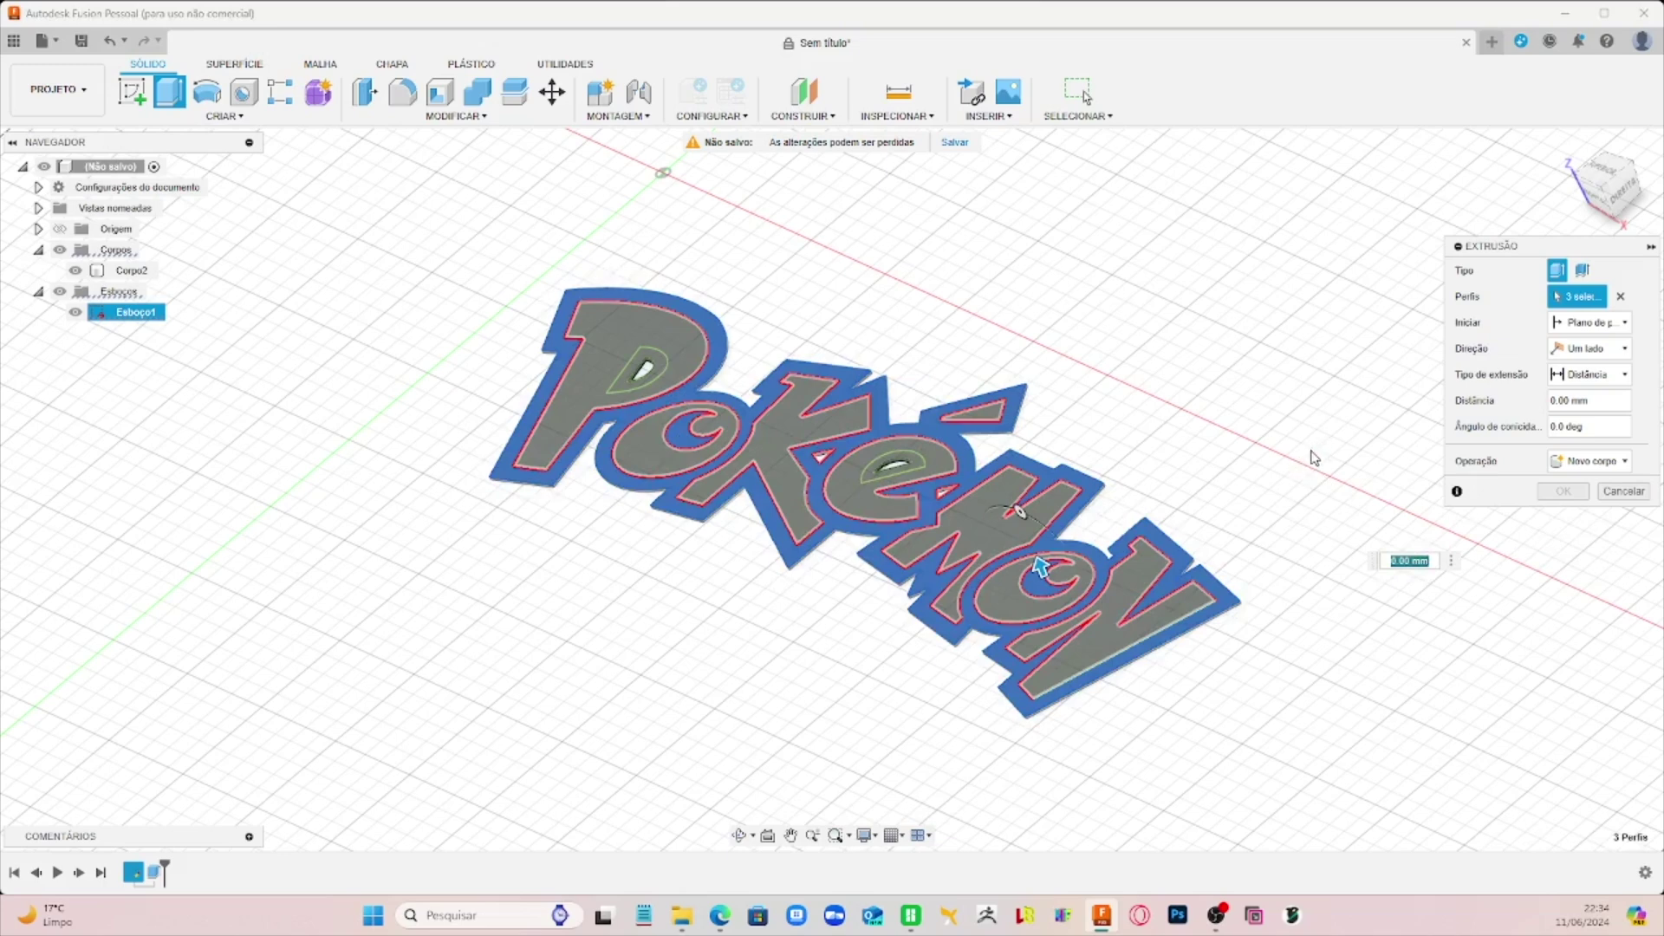
pyautogui.click(639, 362)
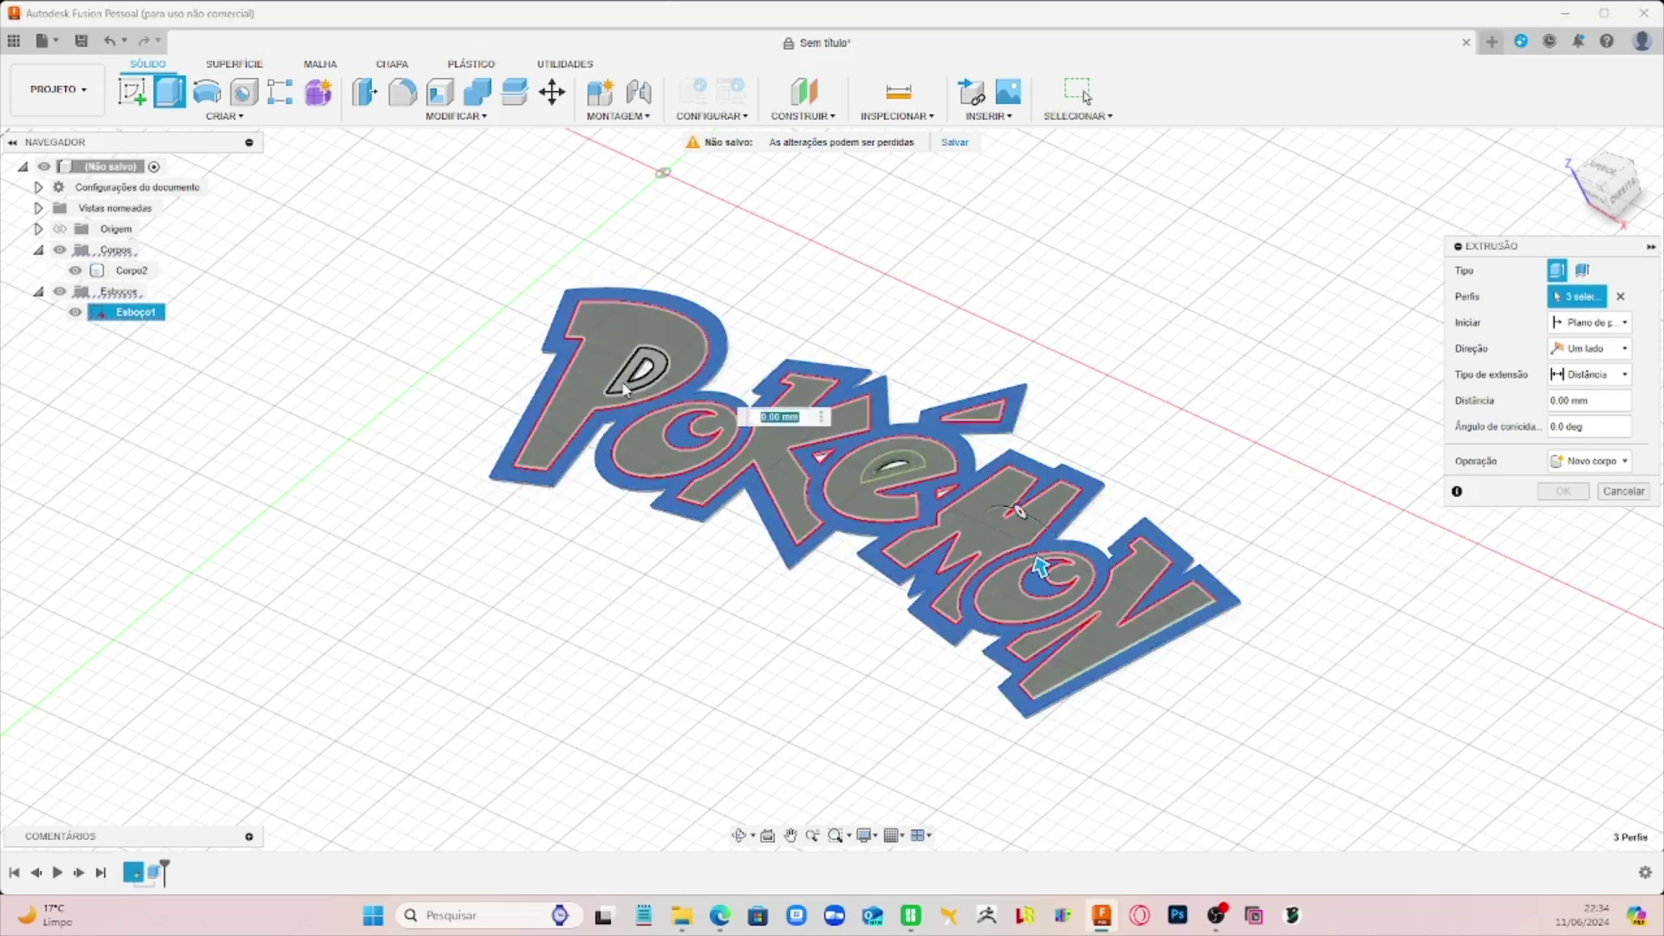
pyautogui.click(917, 467)
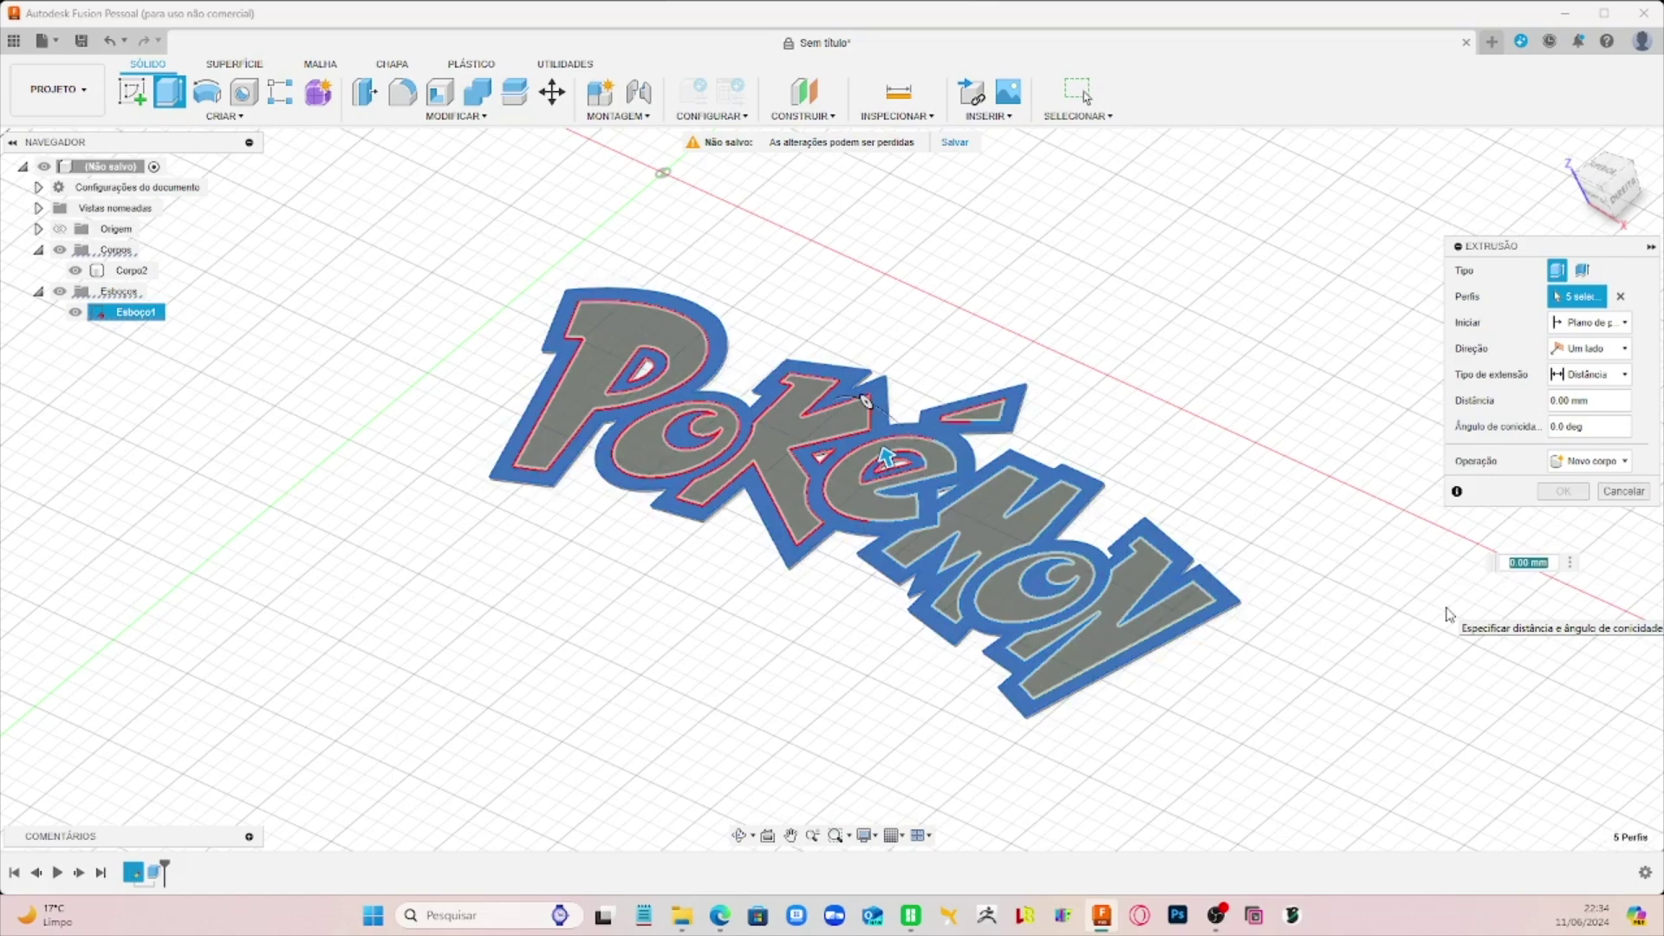
pyautogui.write('0,8')
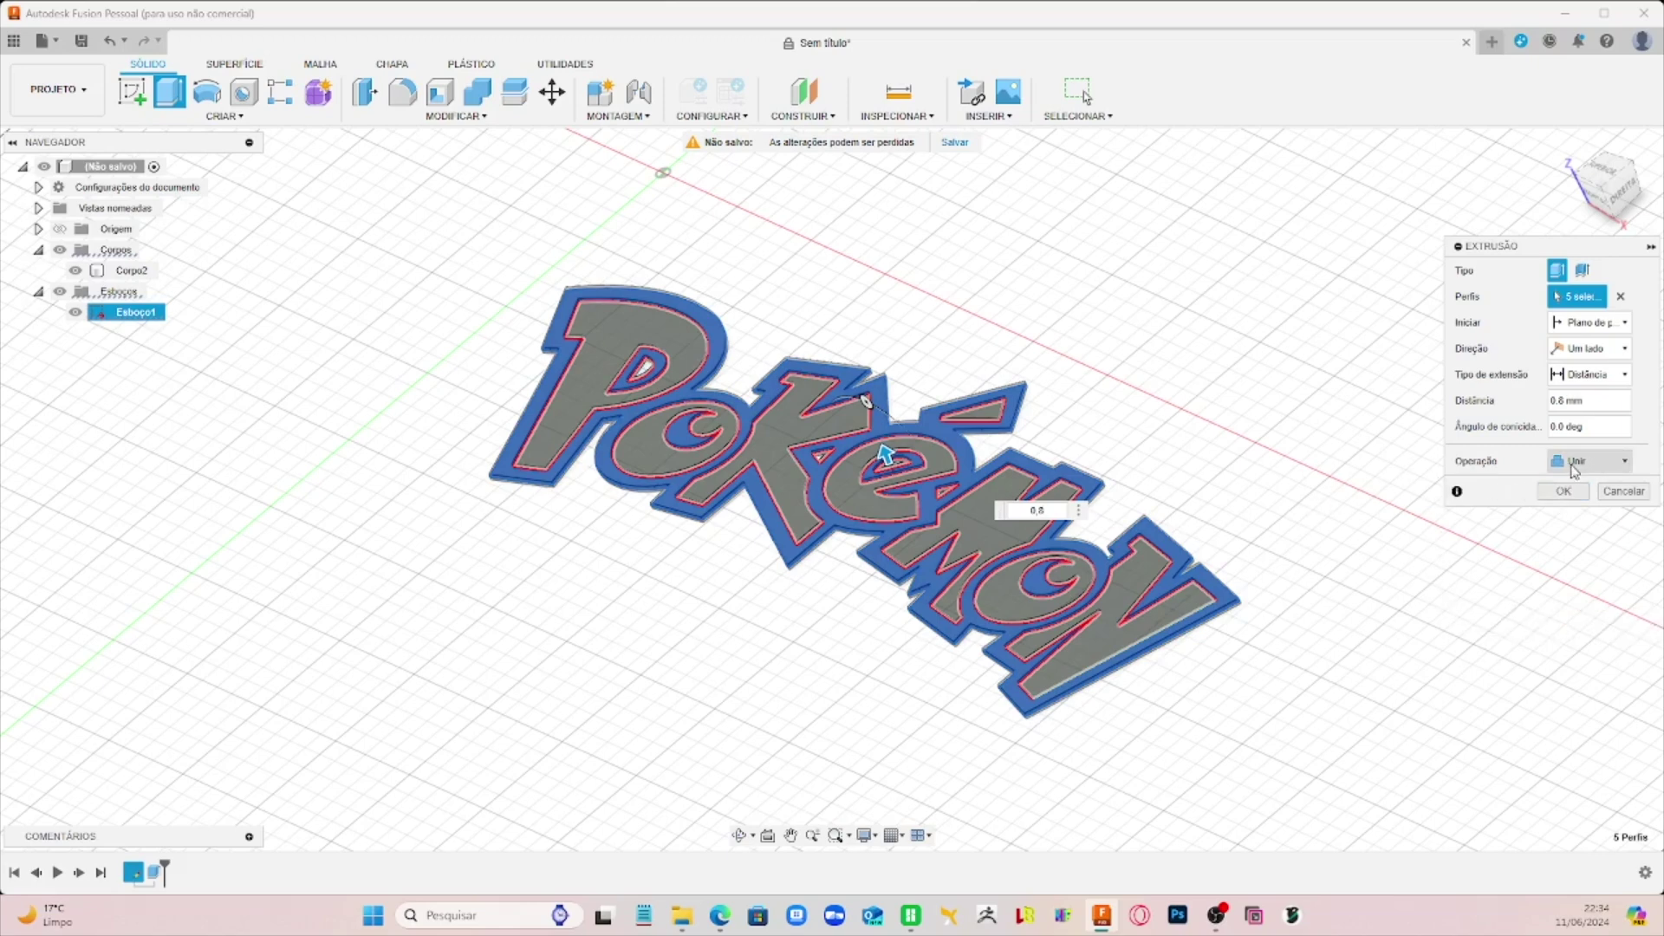
pyautogui.keyDown('shift'); pyautogui.moveTo(1370, 702); pyautogui.dragTo(1234, 496, button='middle'); pyautogui.keyUp('shift')
pyautogui.keyDown('shift'); pyautogui.moveTo(1279, 566); pyautogui.dragTo(1517, 529, button='middle'); pyautogui.keyUp('shift')
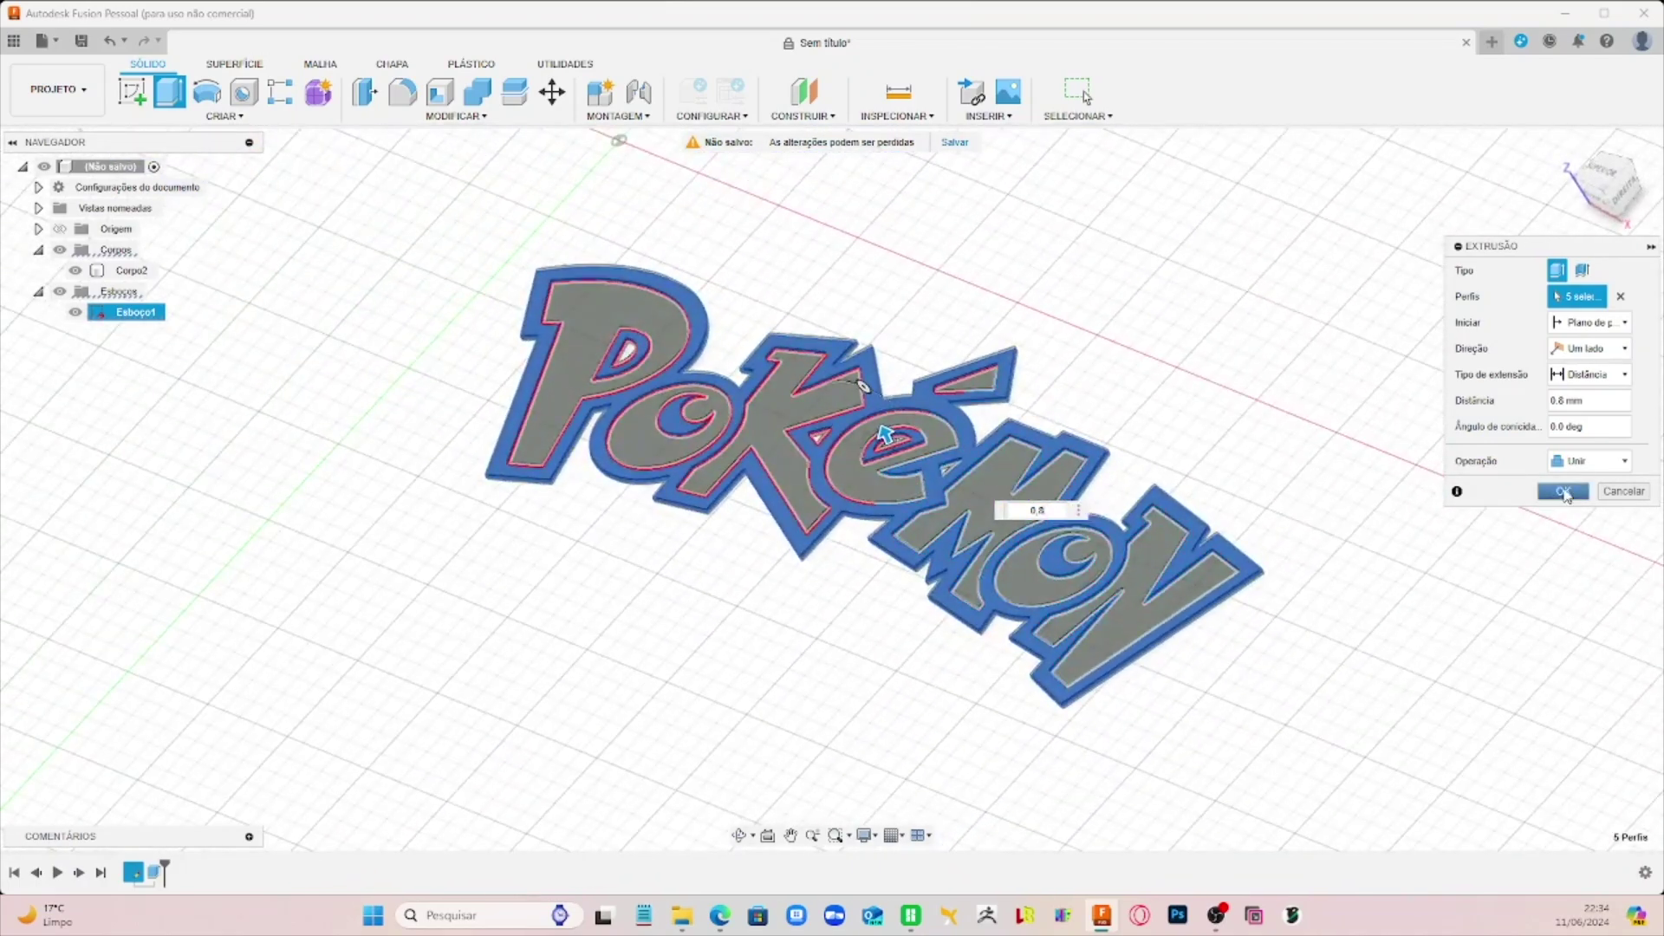
pyautogui.press('Return')
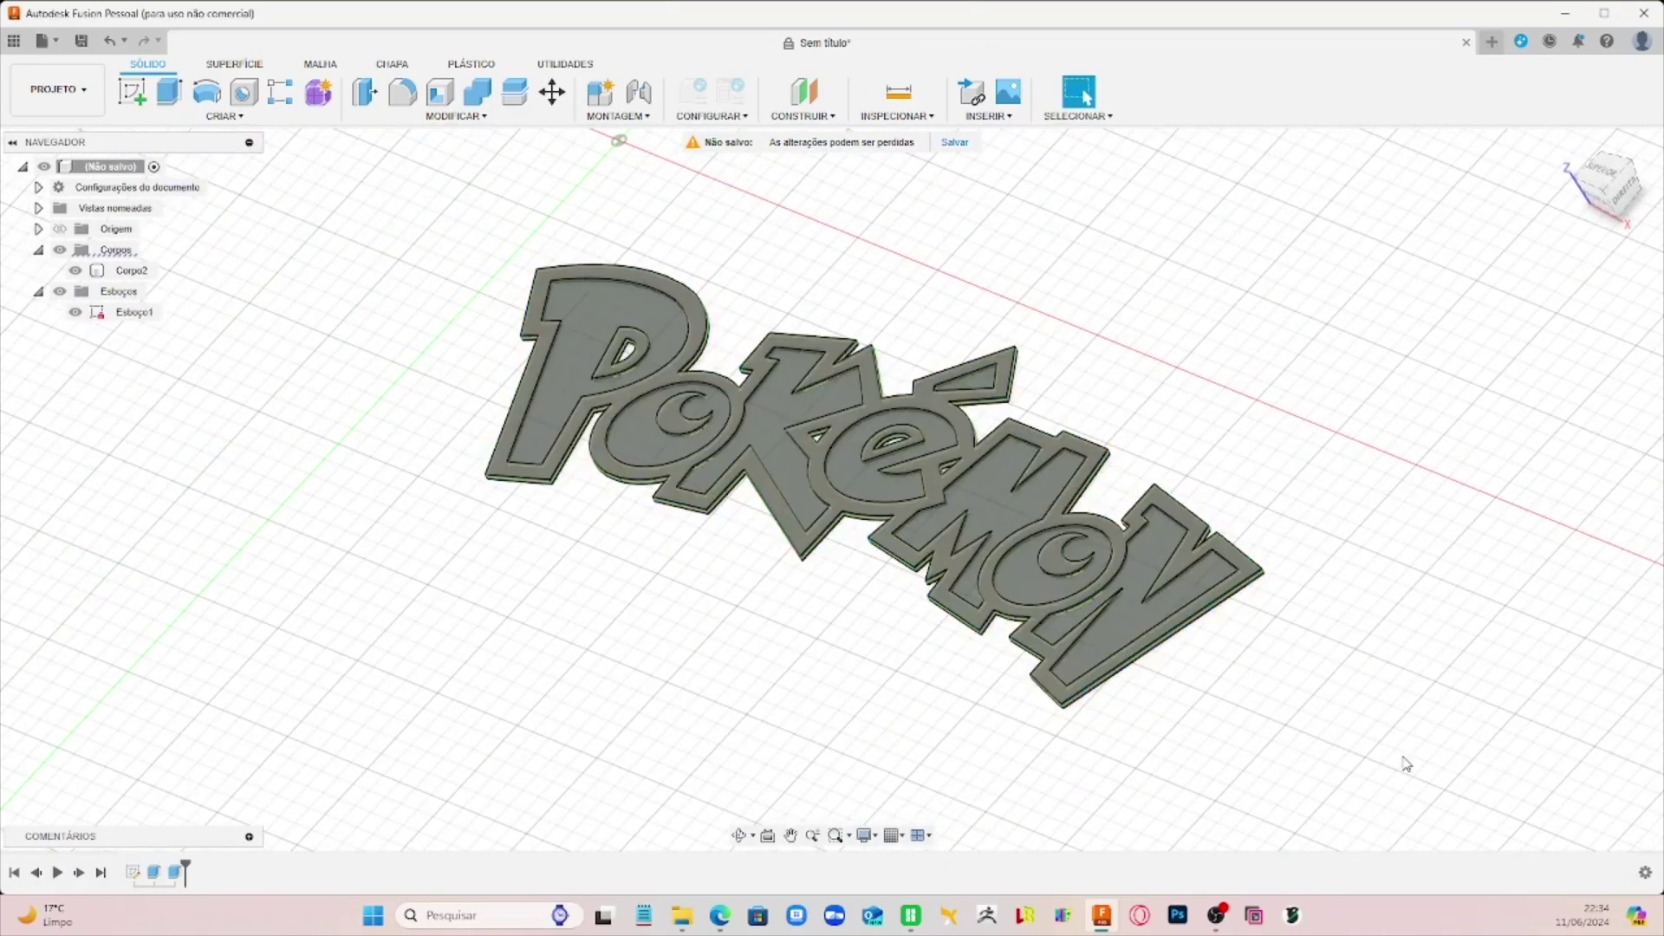
# Step: Rename the base plate body as Azul
pyautogui.click(135, 271)
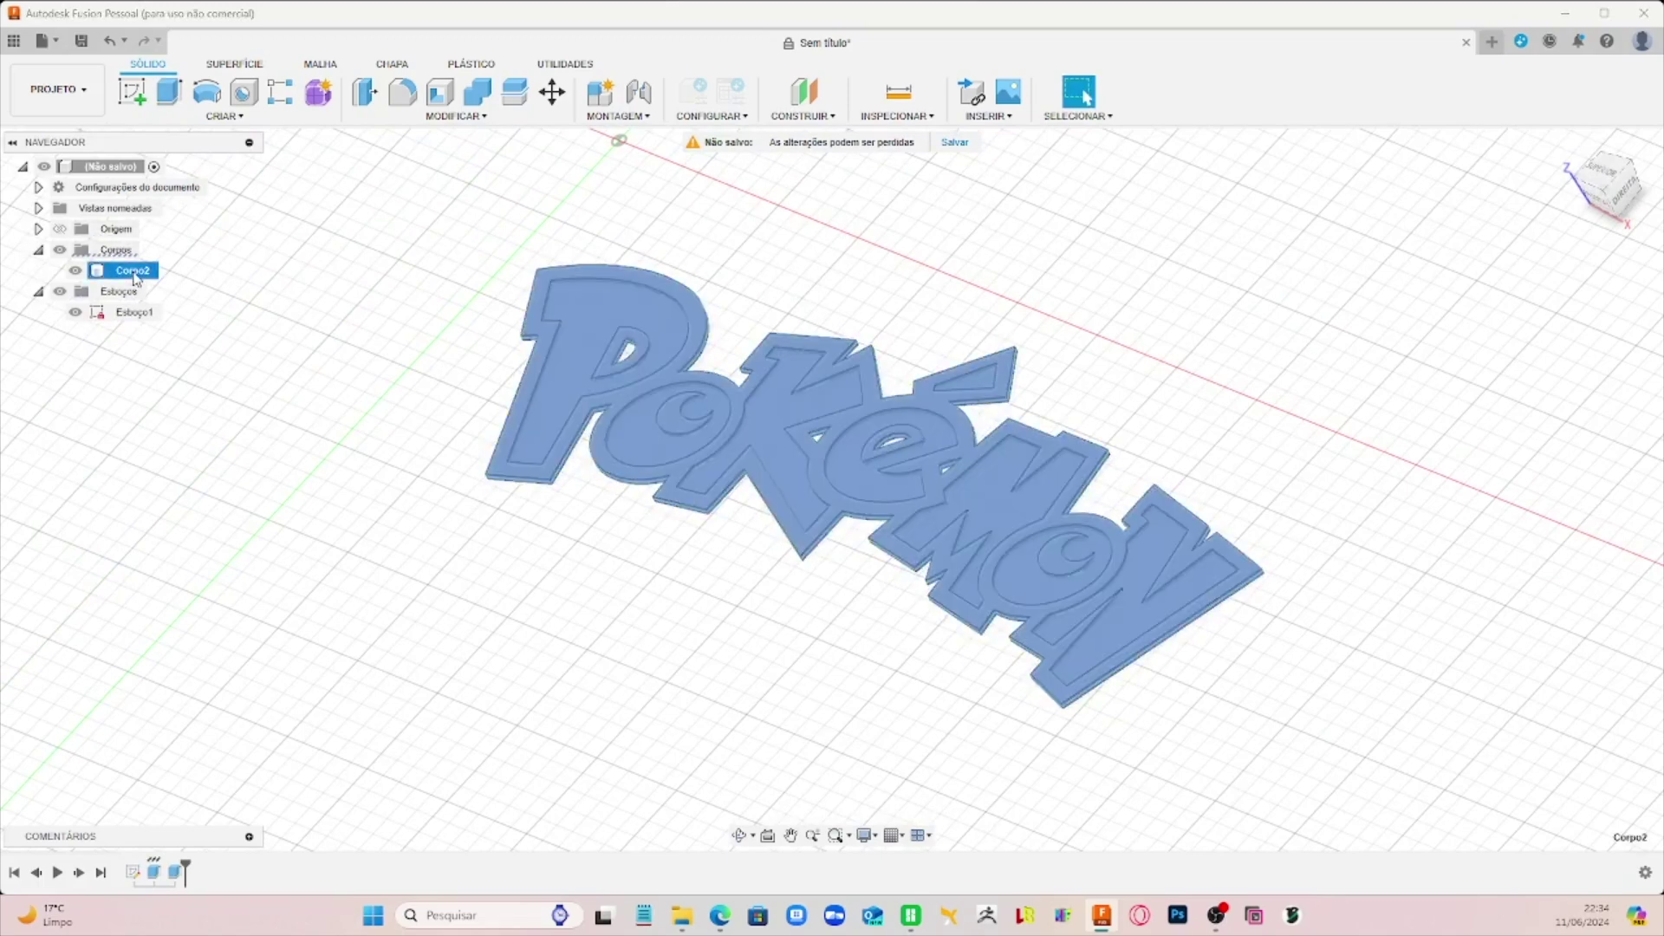
pyautogui.rightClick(135, 276)
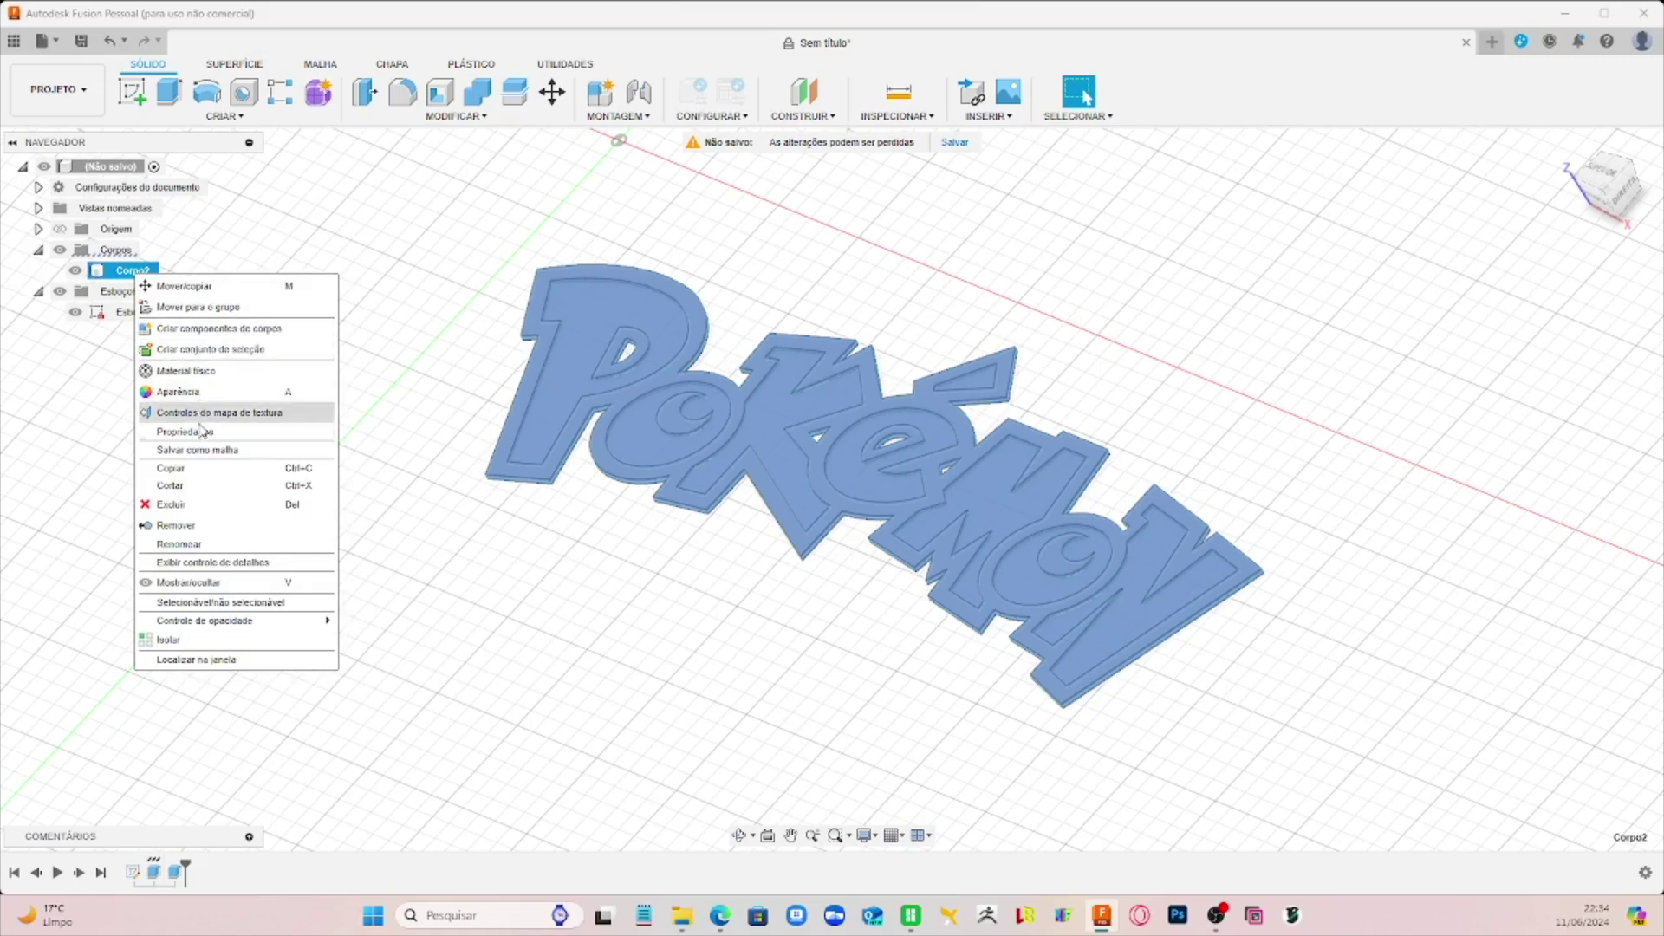
pyautogui.click(196, 544)
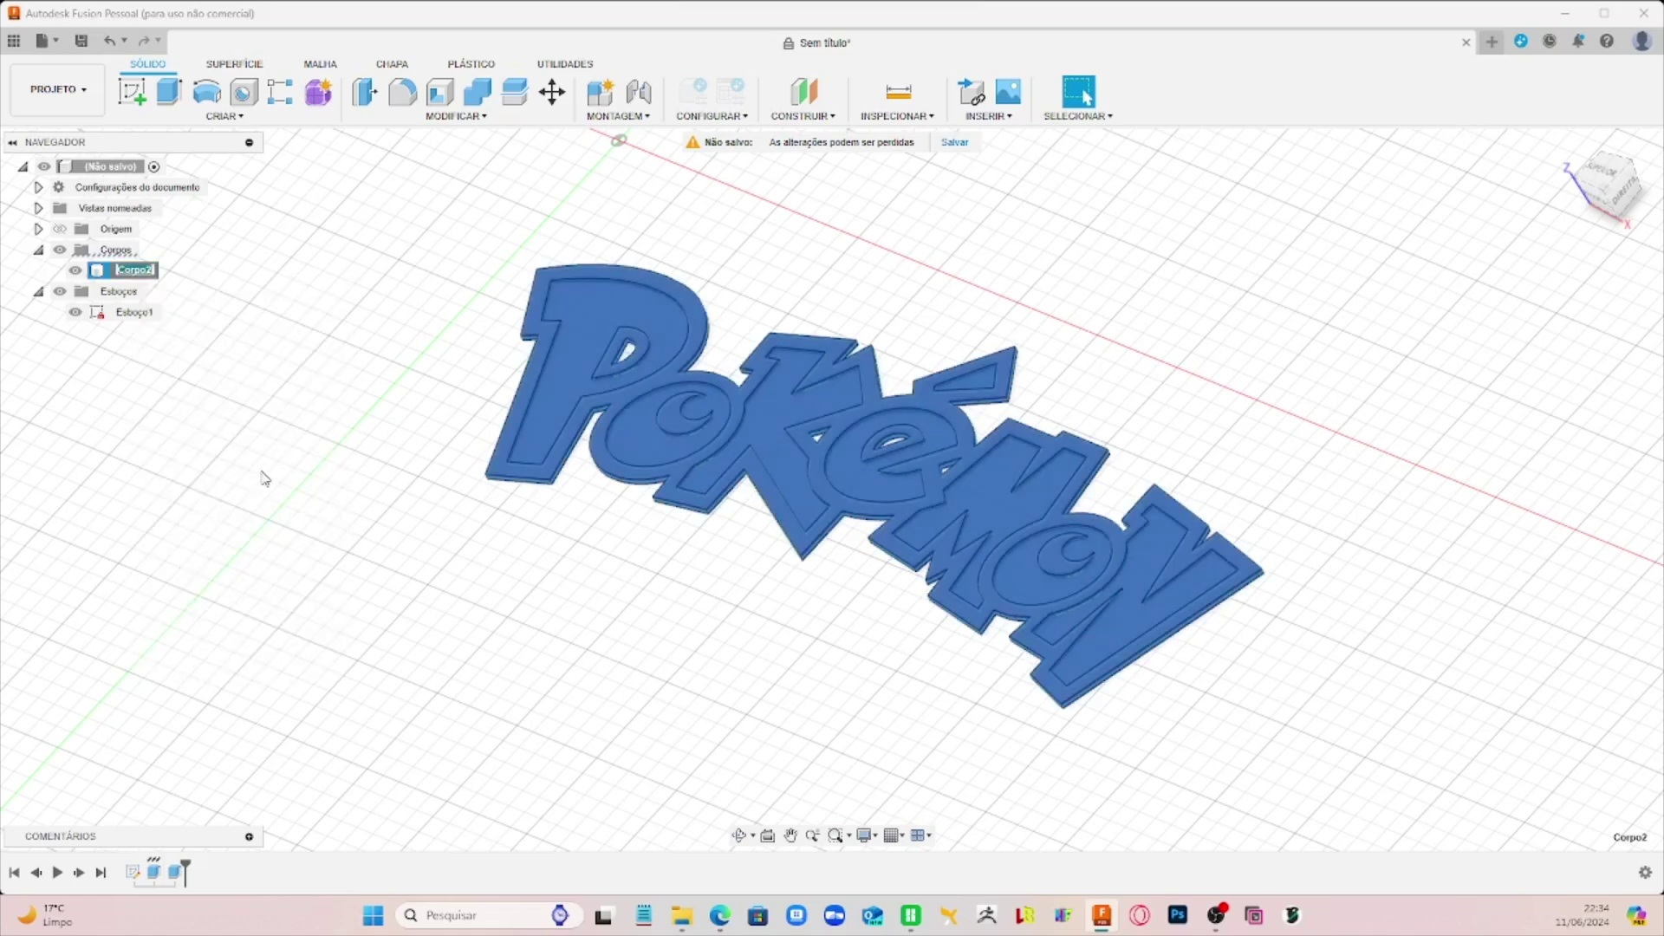
pyautogui.write('Azul')
pyautogui.press('Return')
pyautogui.click(1381, 567)
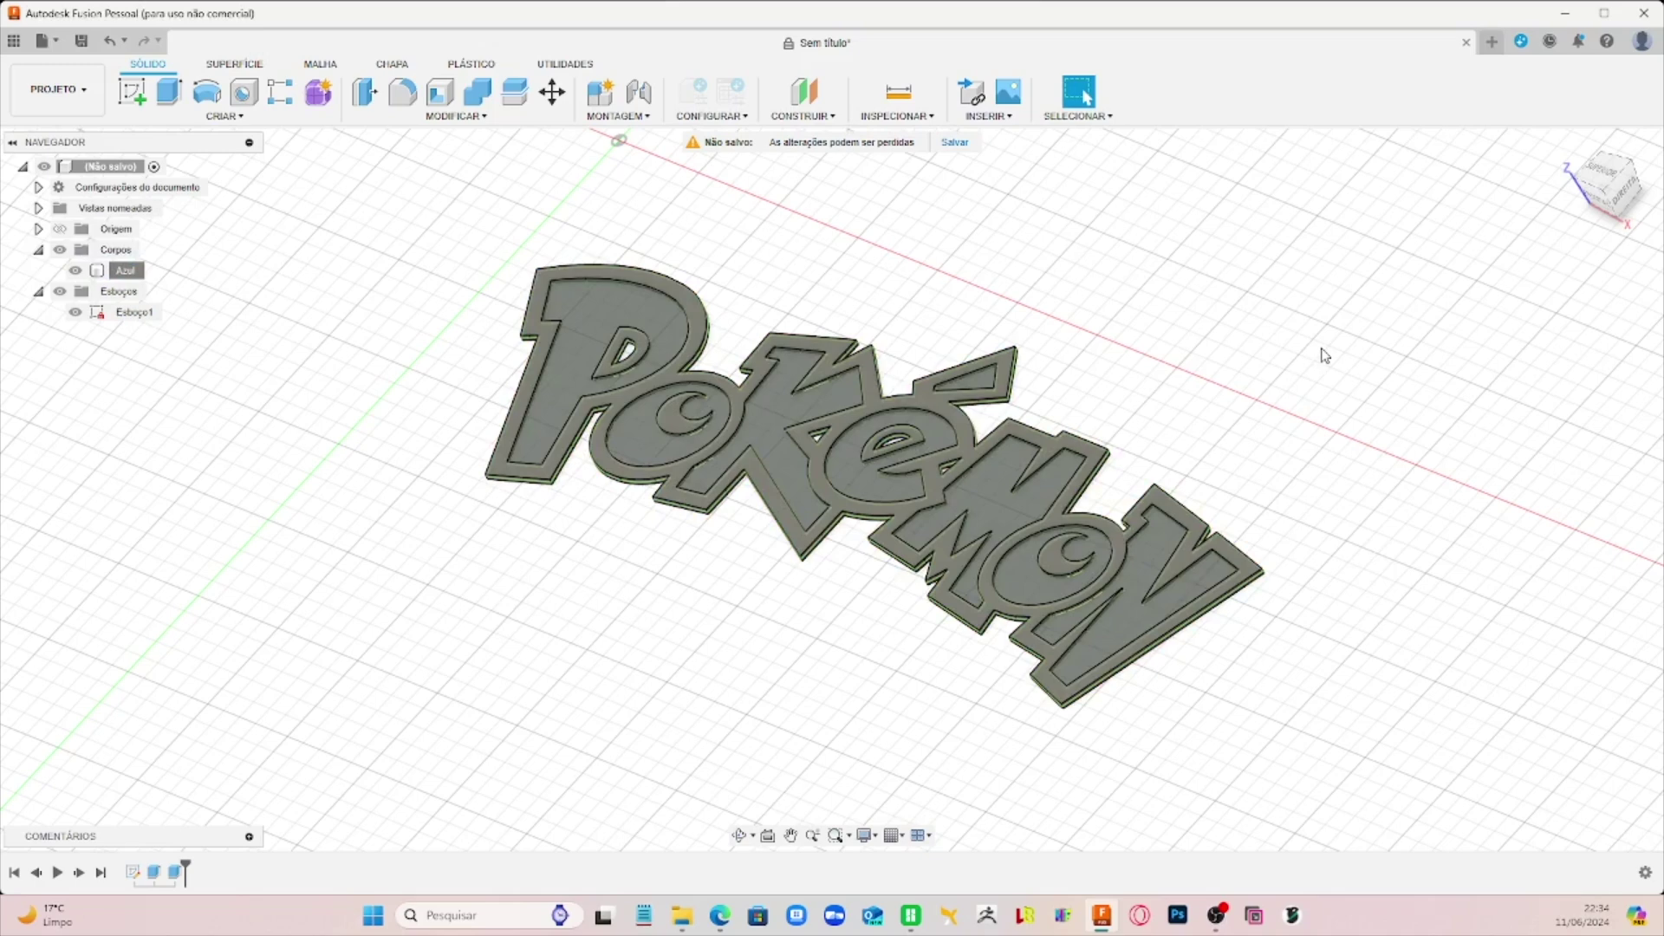
# Step: With an extrusion started, hide the Azul body so only the logo sketch profiles are shown
pyautogui.click(175, 96)
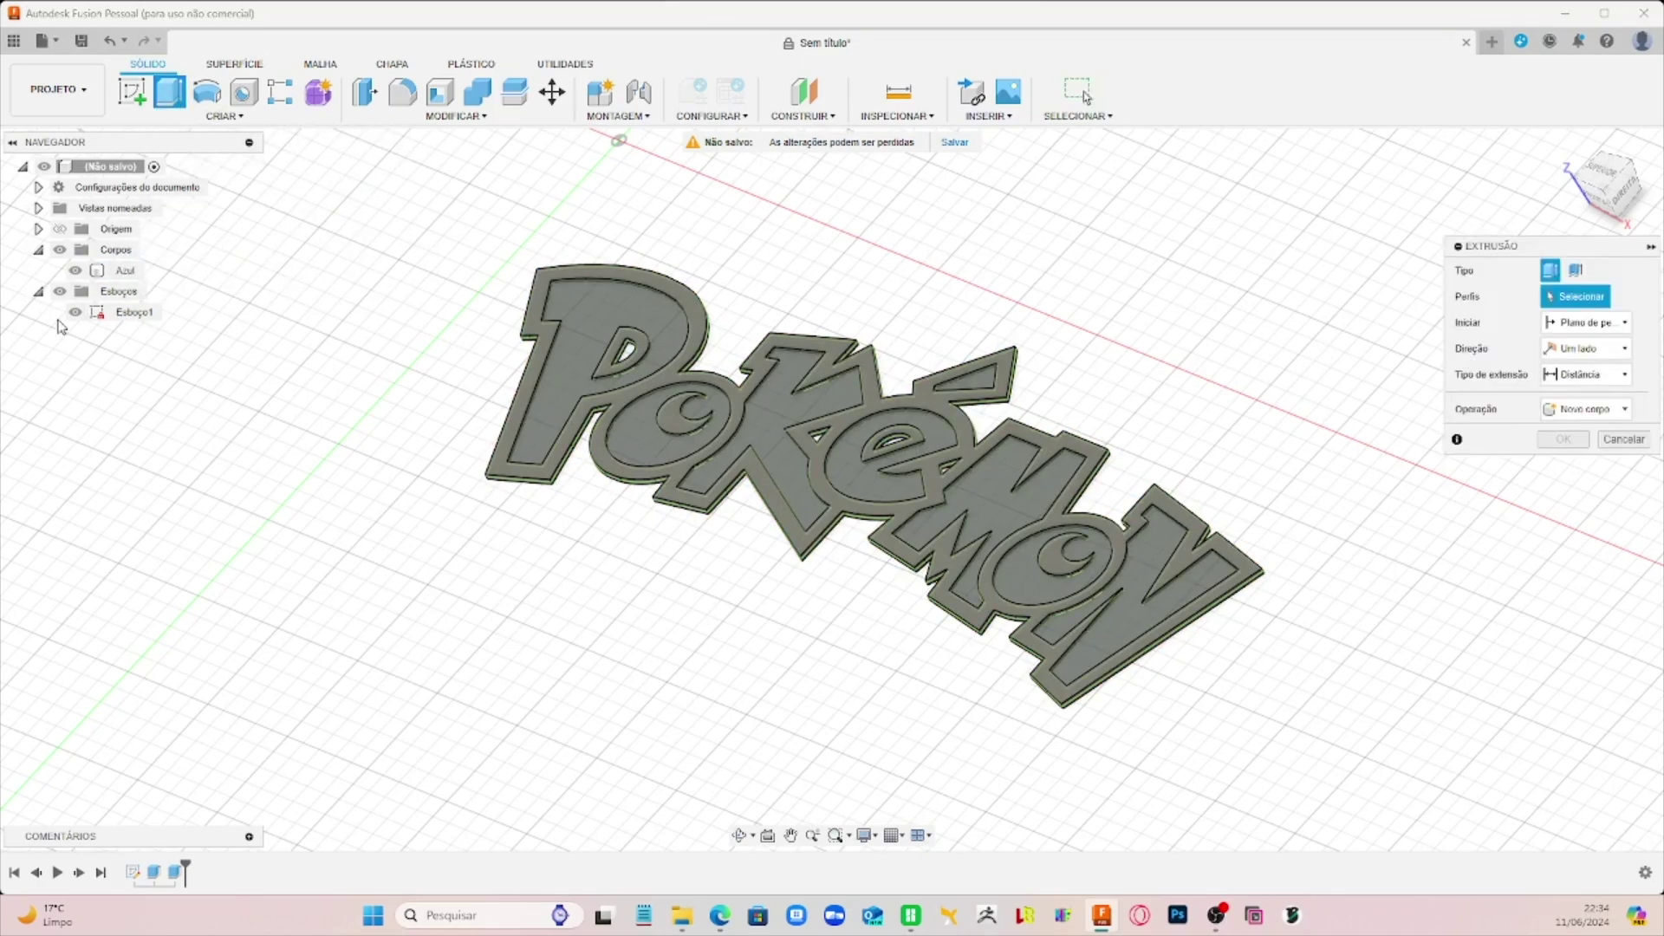
pyautogui.click(75, 313)
pyautogui.click(75, 314)
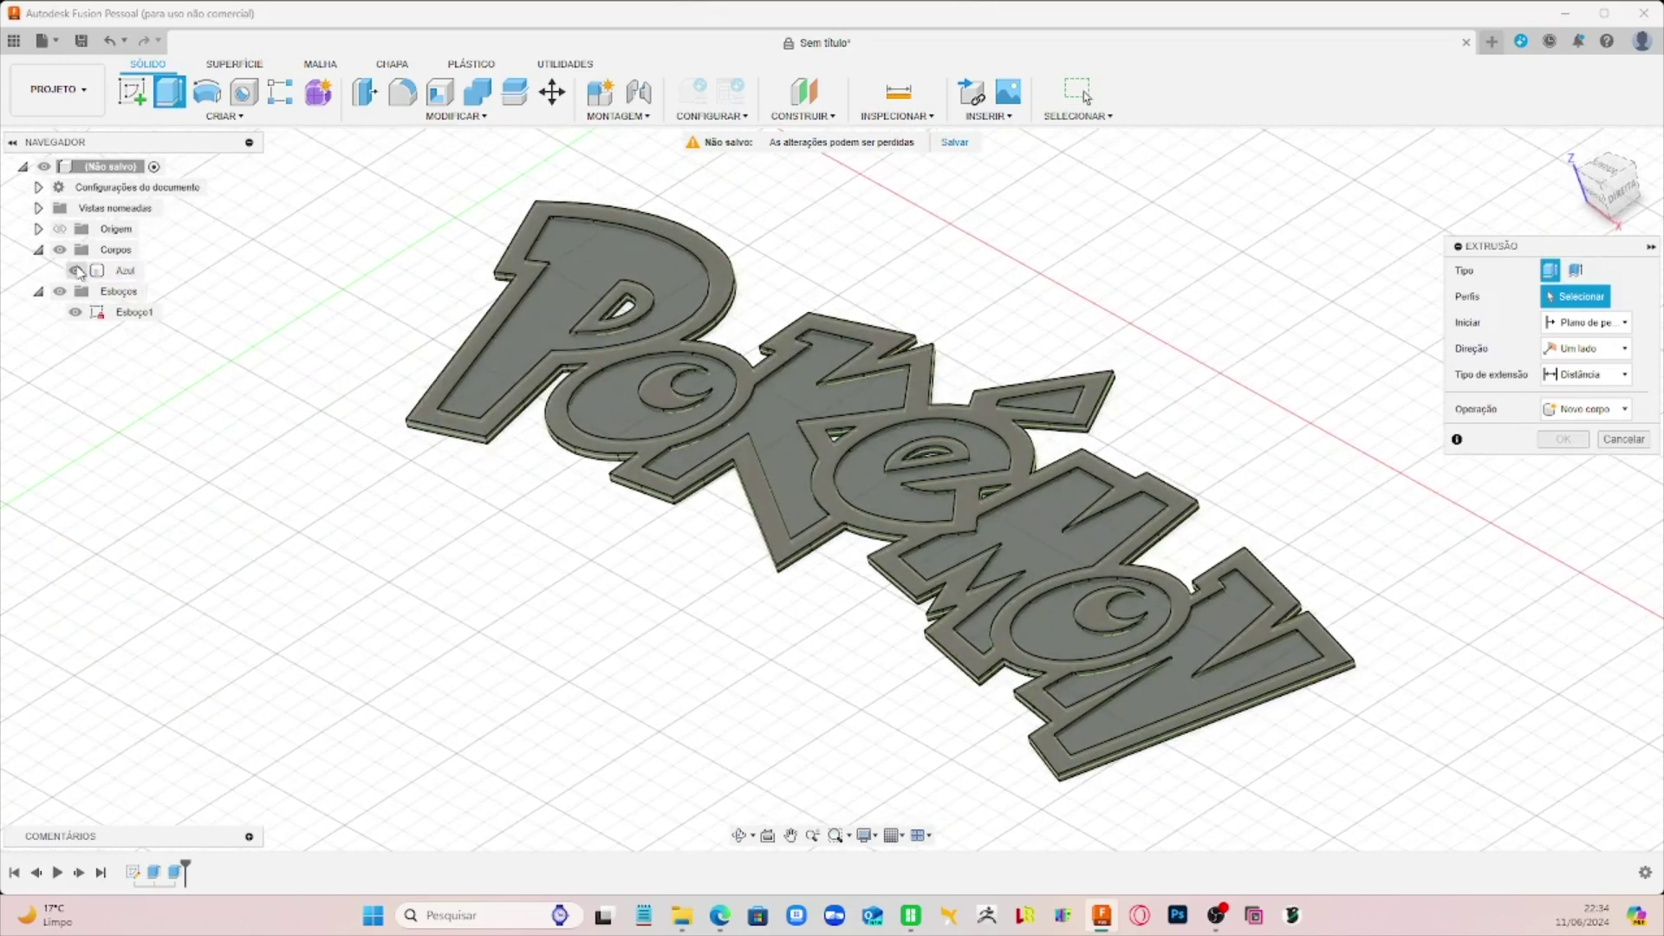
pyautogui.click(76, 271)
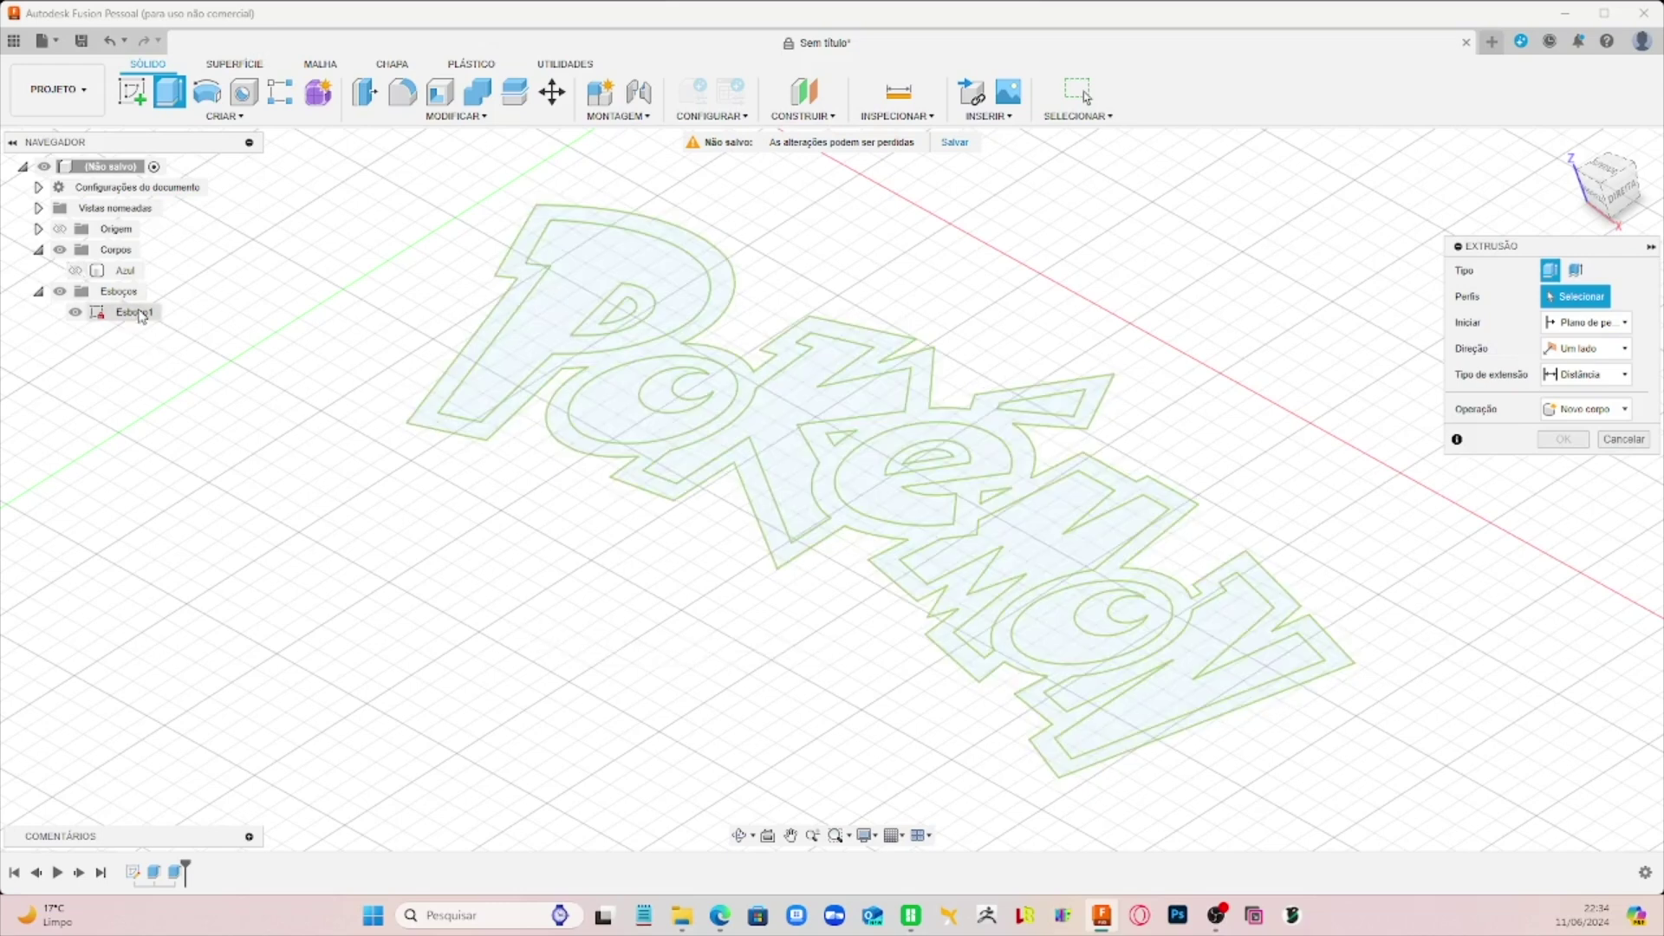
pyautogui.click(75, 270)
pyautogui.click(75, 270)
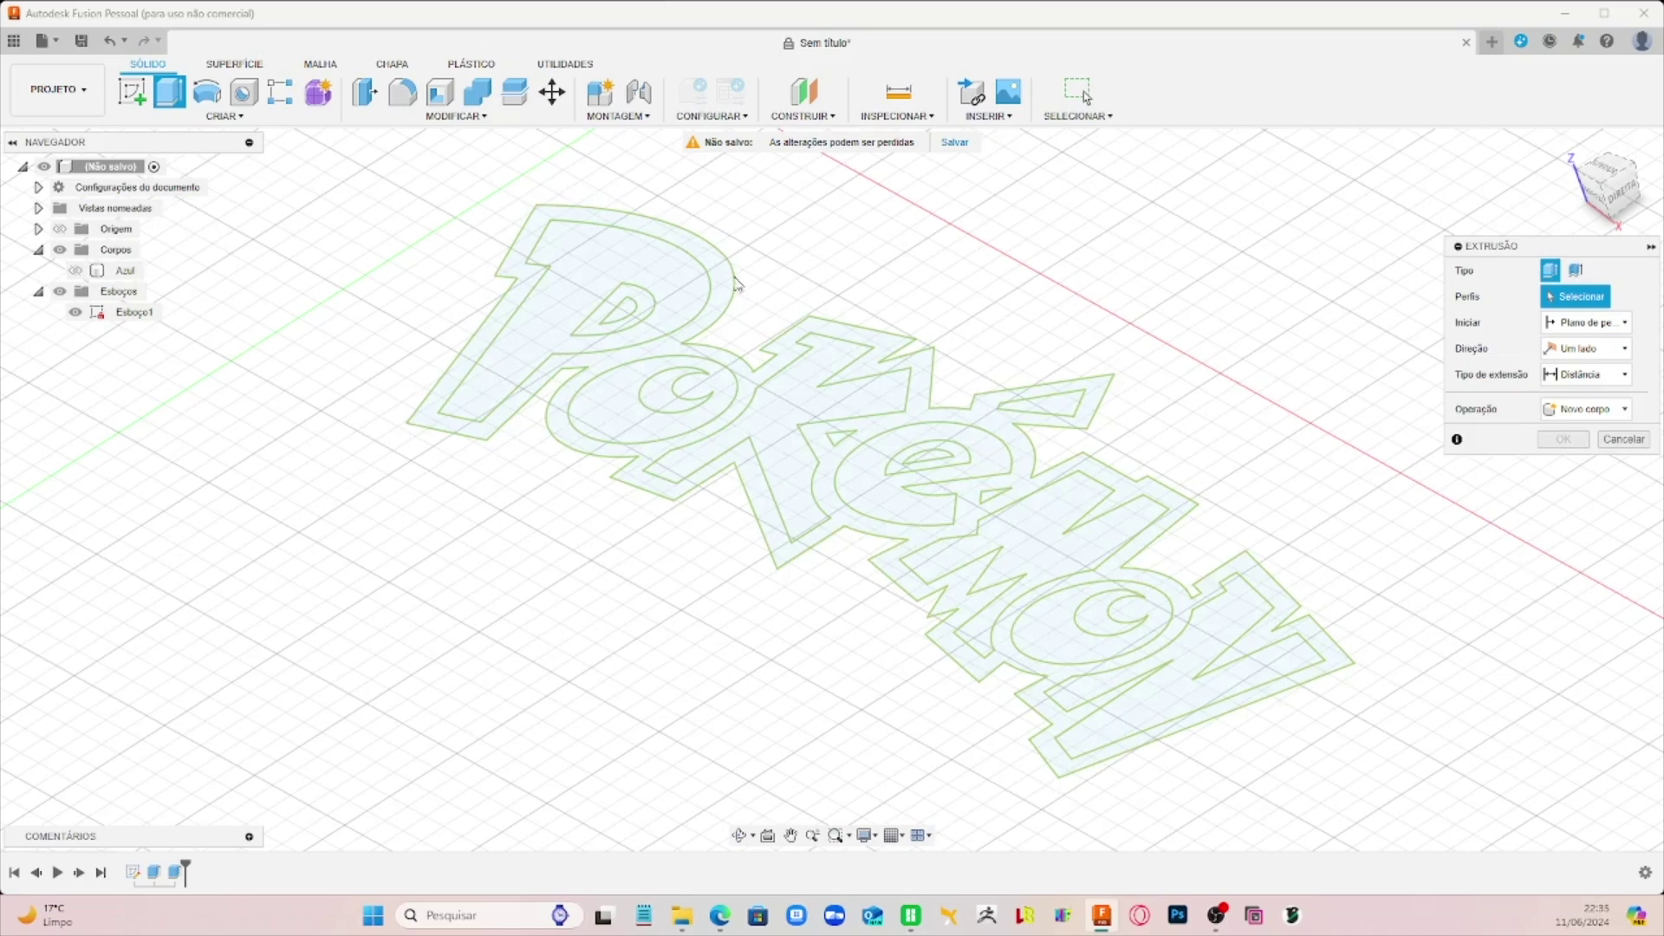
# Step: Extrude the seven letter profiles and the accent profile 0.8 mm as a new component
pyautogui.click(589, 273)
pyautogui.click(621, 425)
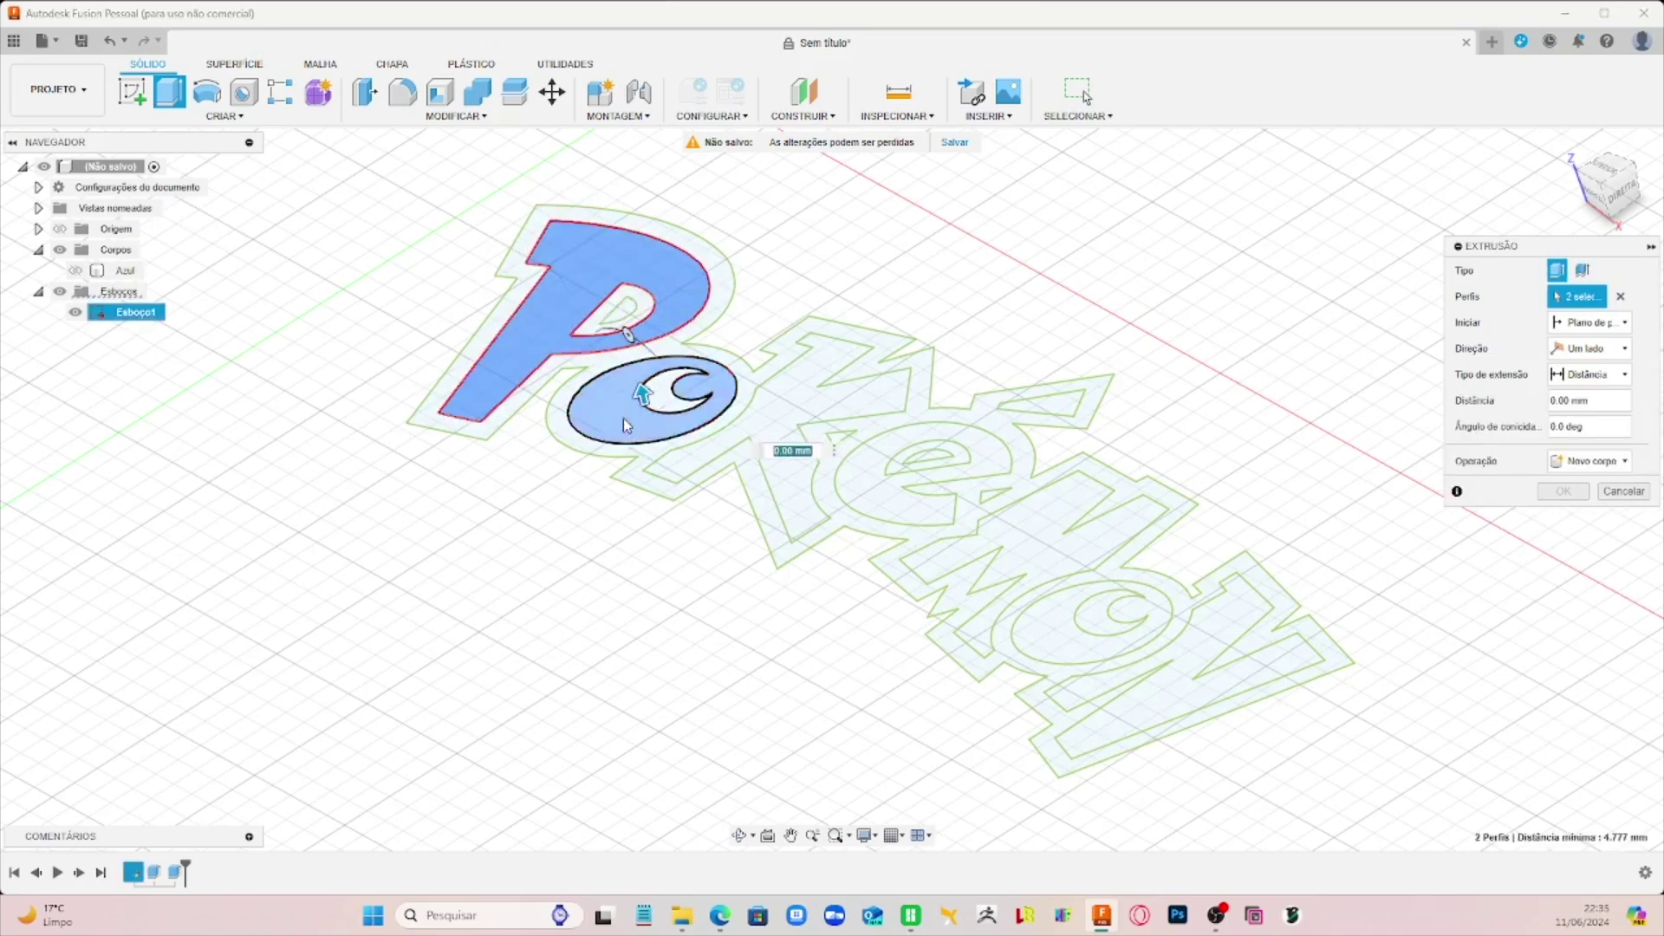
pyautogui.click(797, 423)
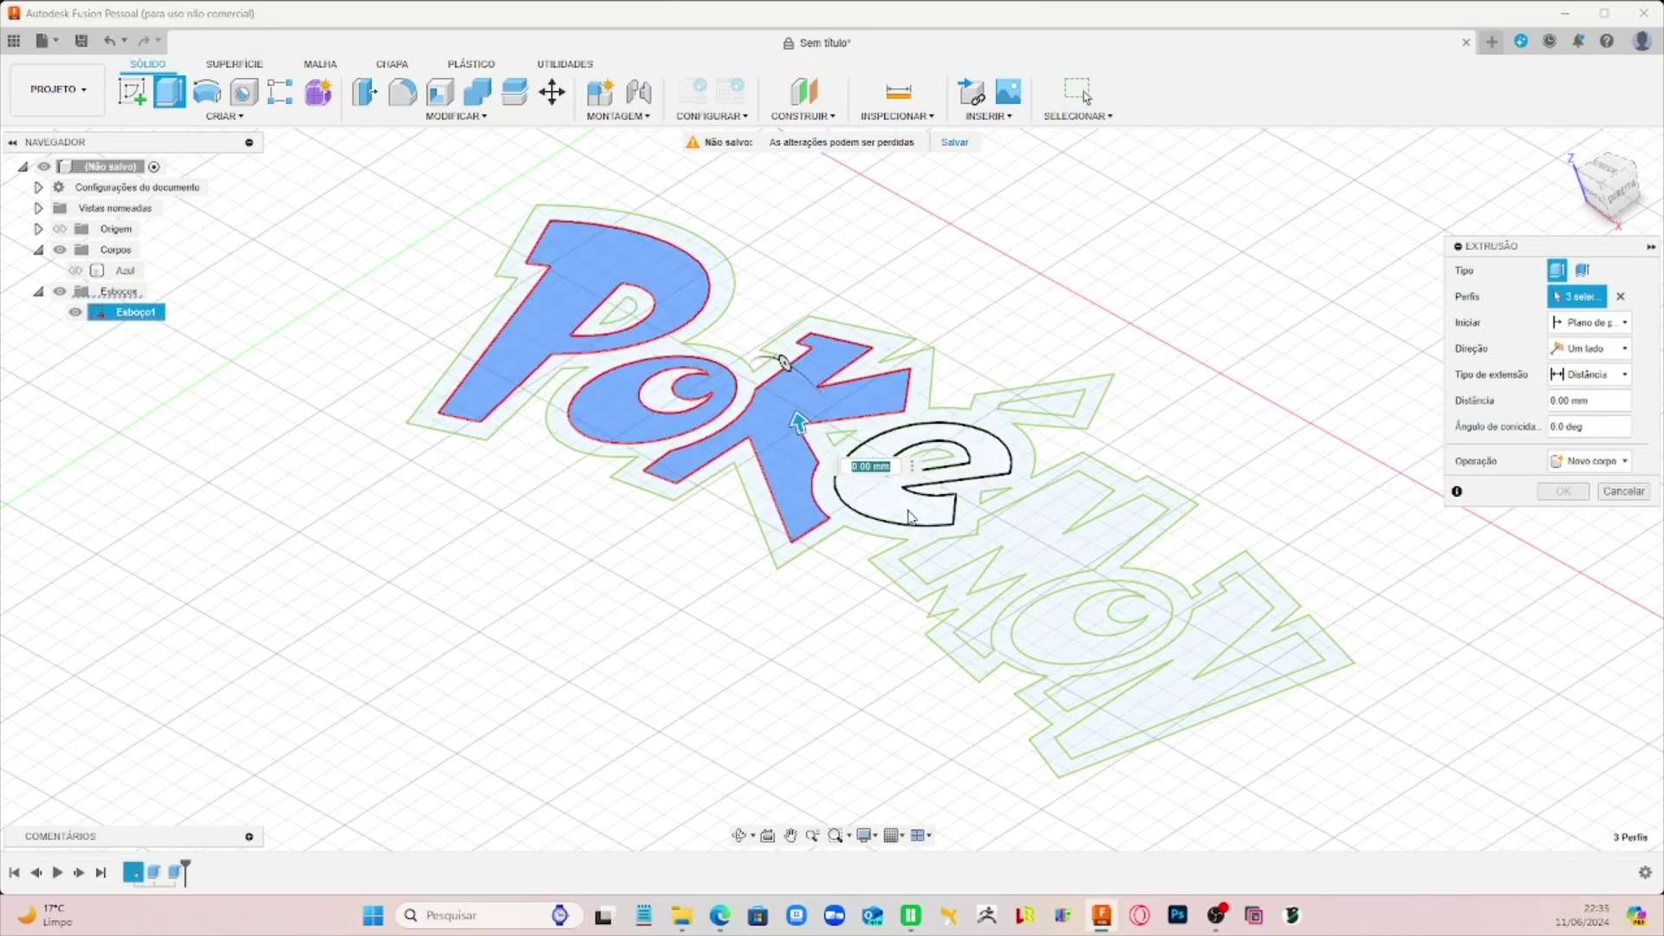
pyautogui.click(988, 456)
pyautogui.click(1059, 566)
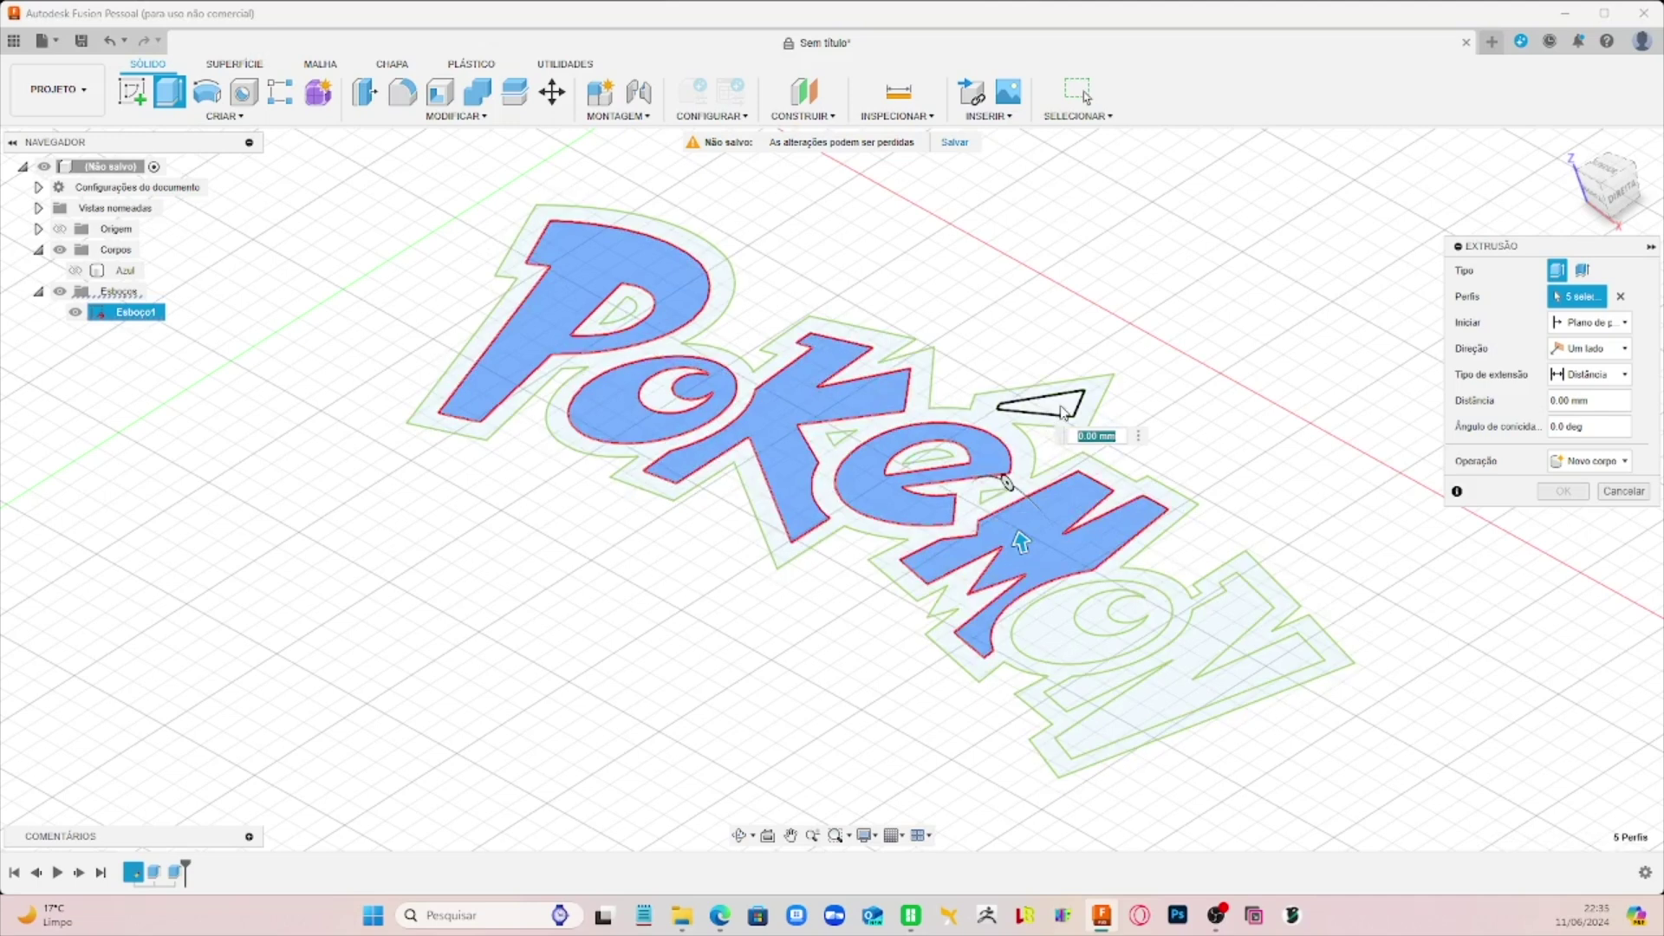
pyautogui.click(1062, 411)
pyautogui.click(1063, 648)
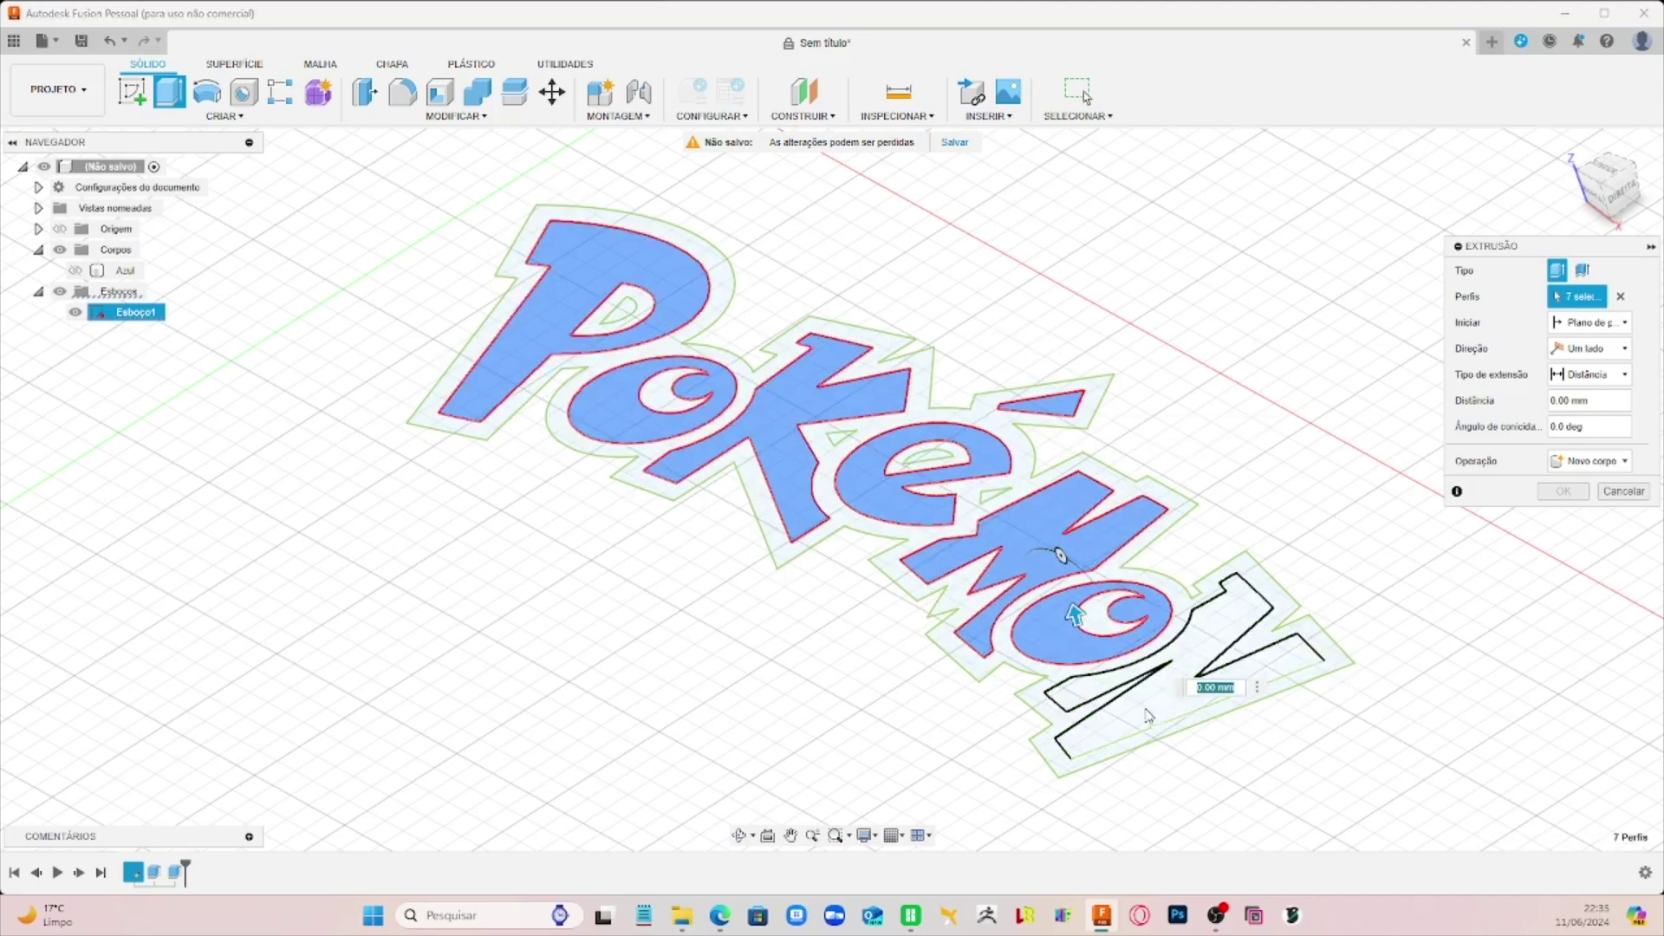
pyautogui.click(1248, 659)
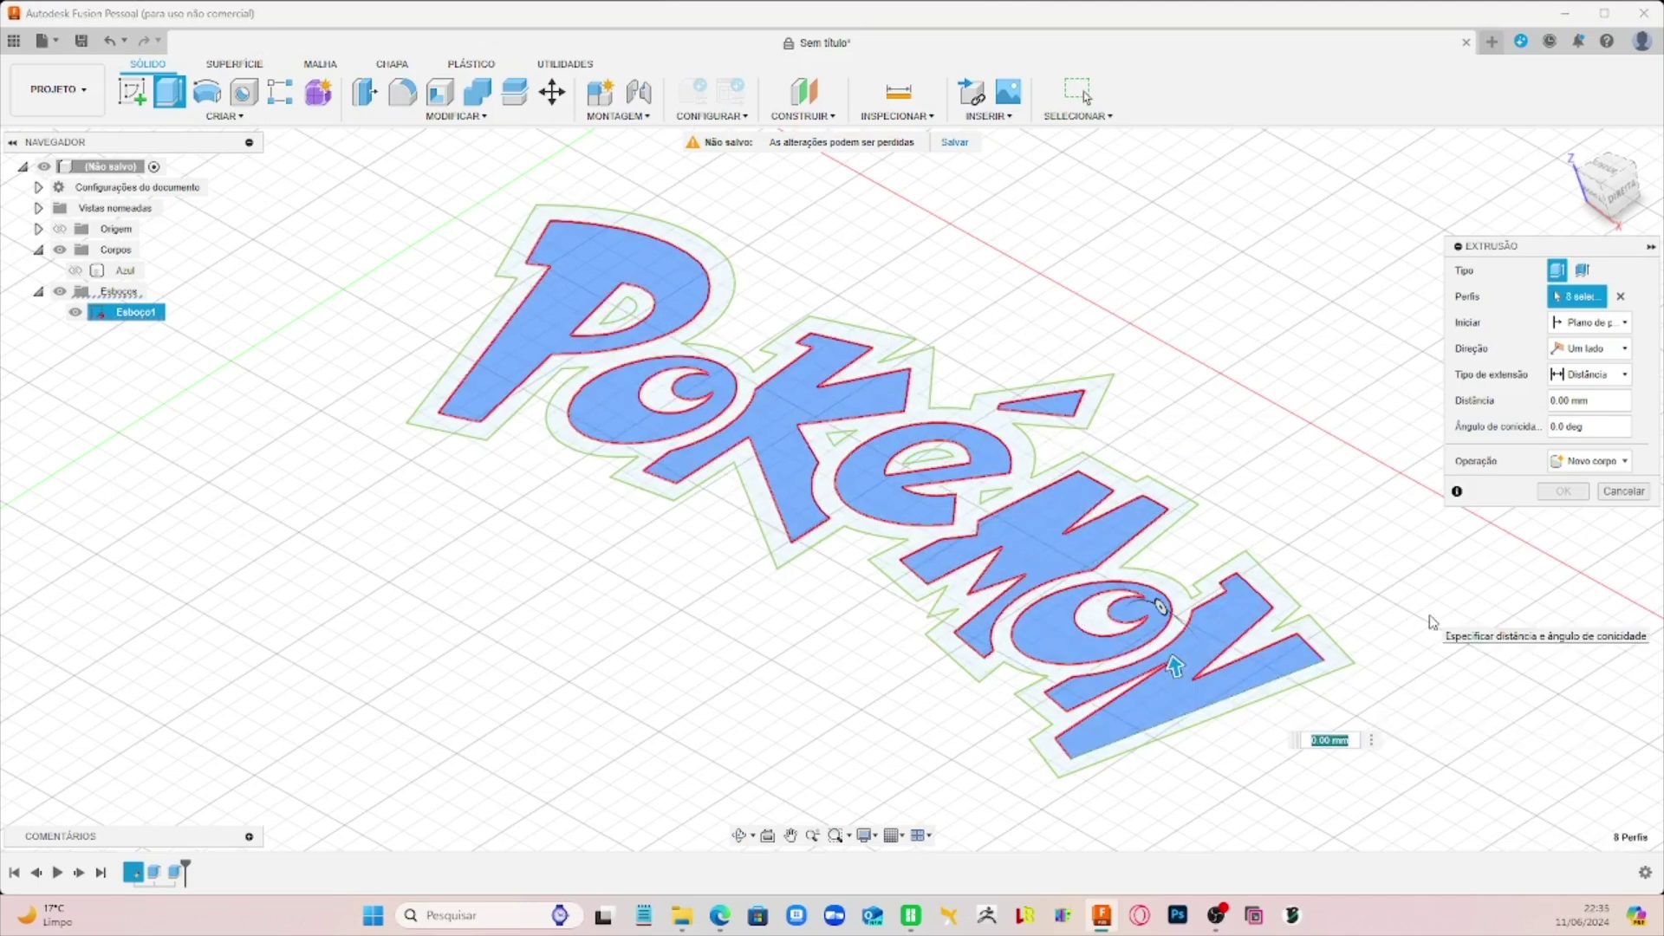
pyautogui.write('0,8')
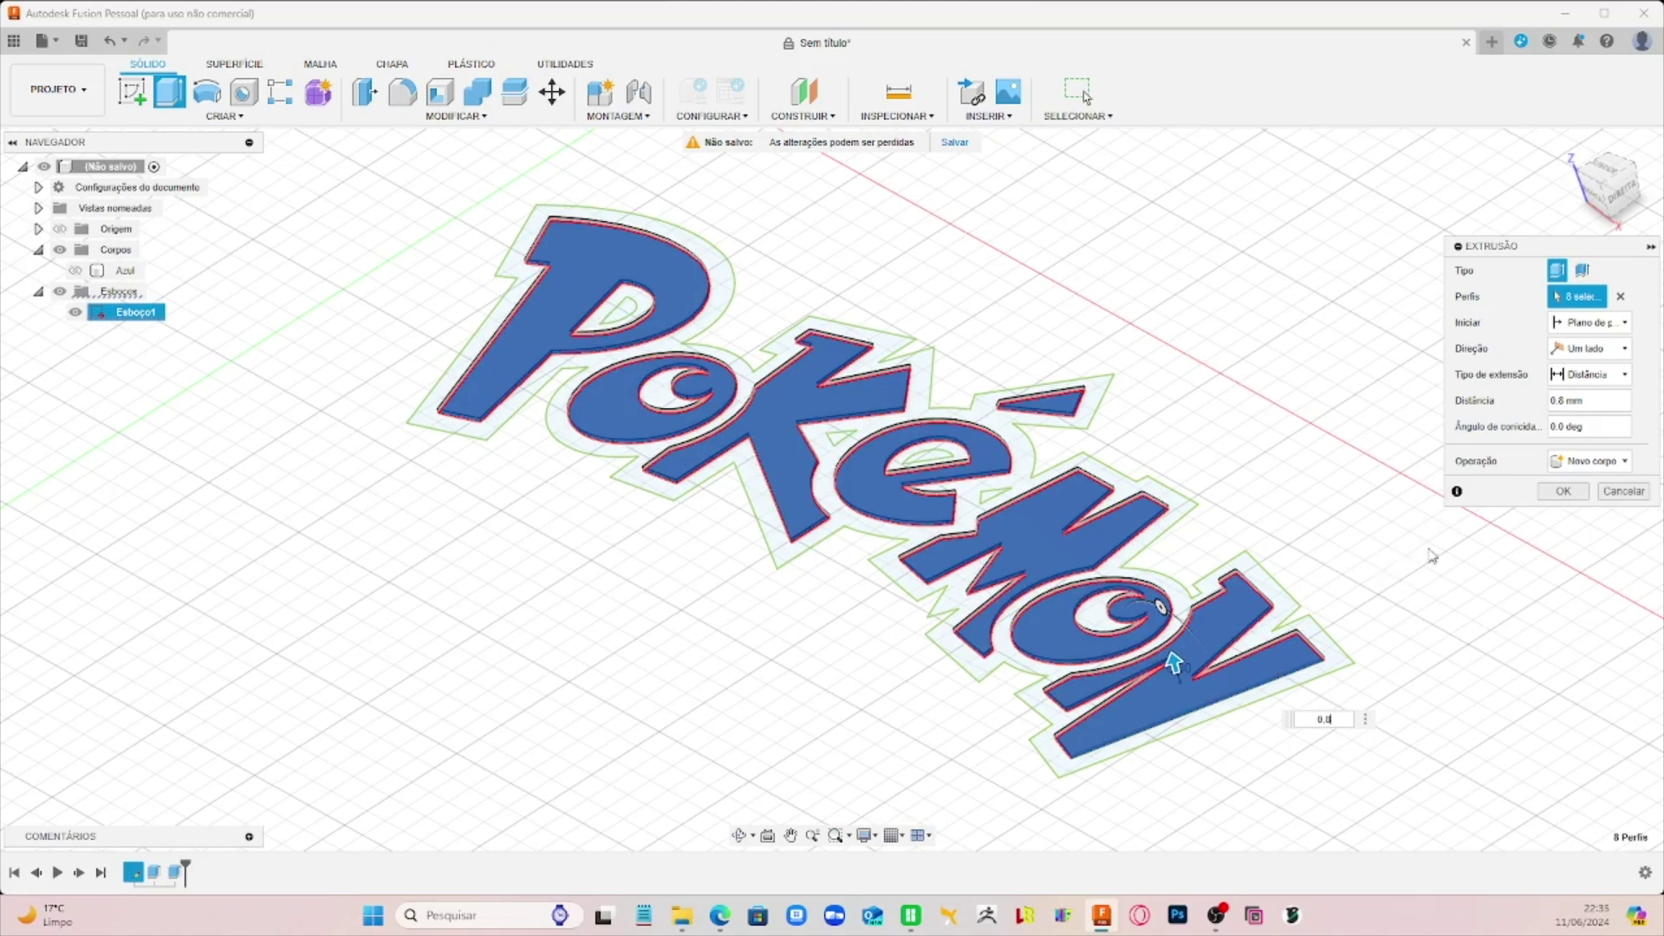
pyautogui.click(1593, 461)
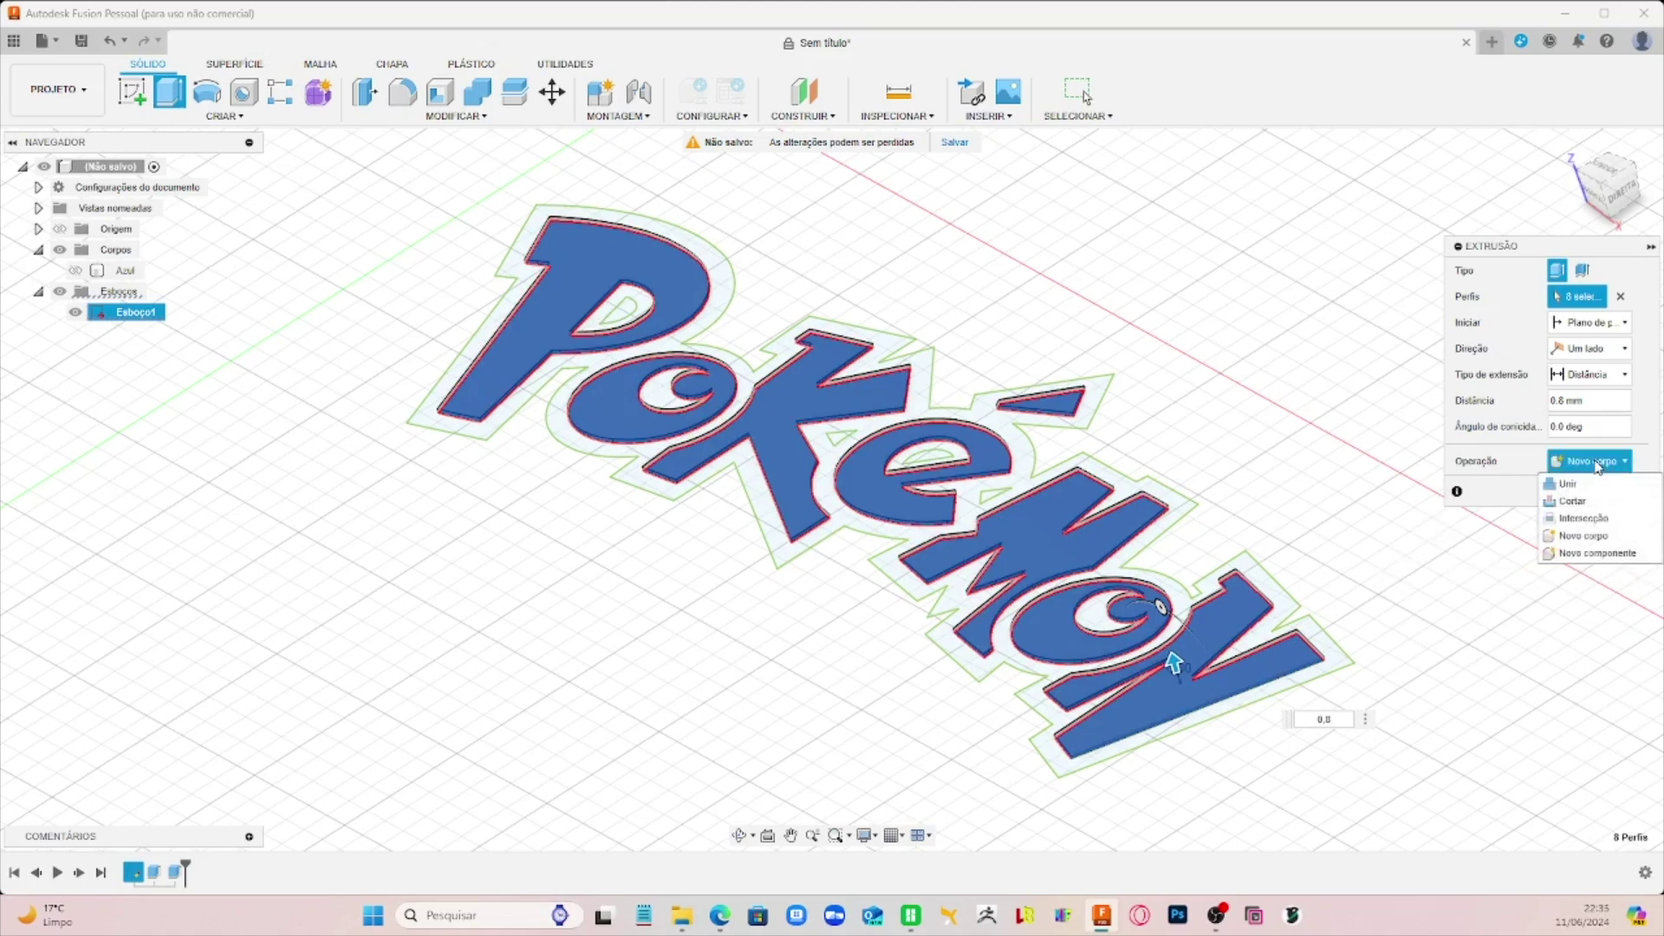
pyautogui.click(1598, 553)
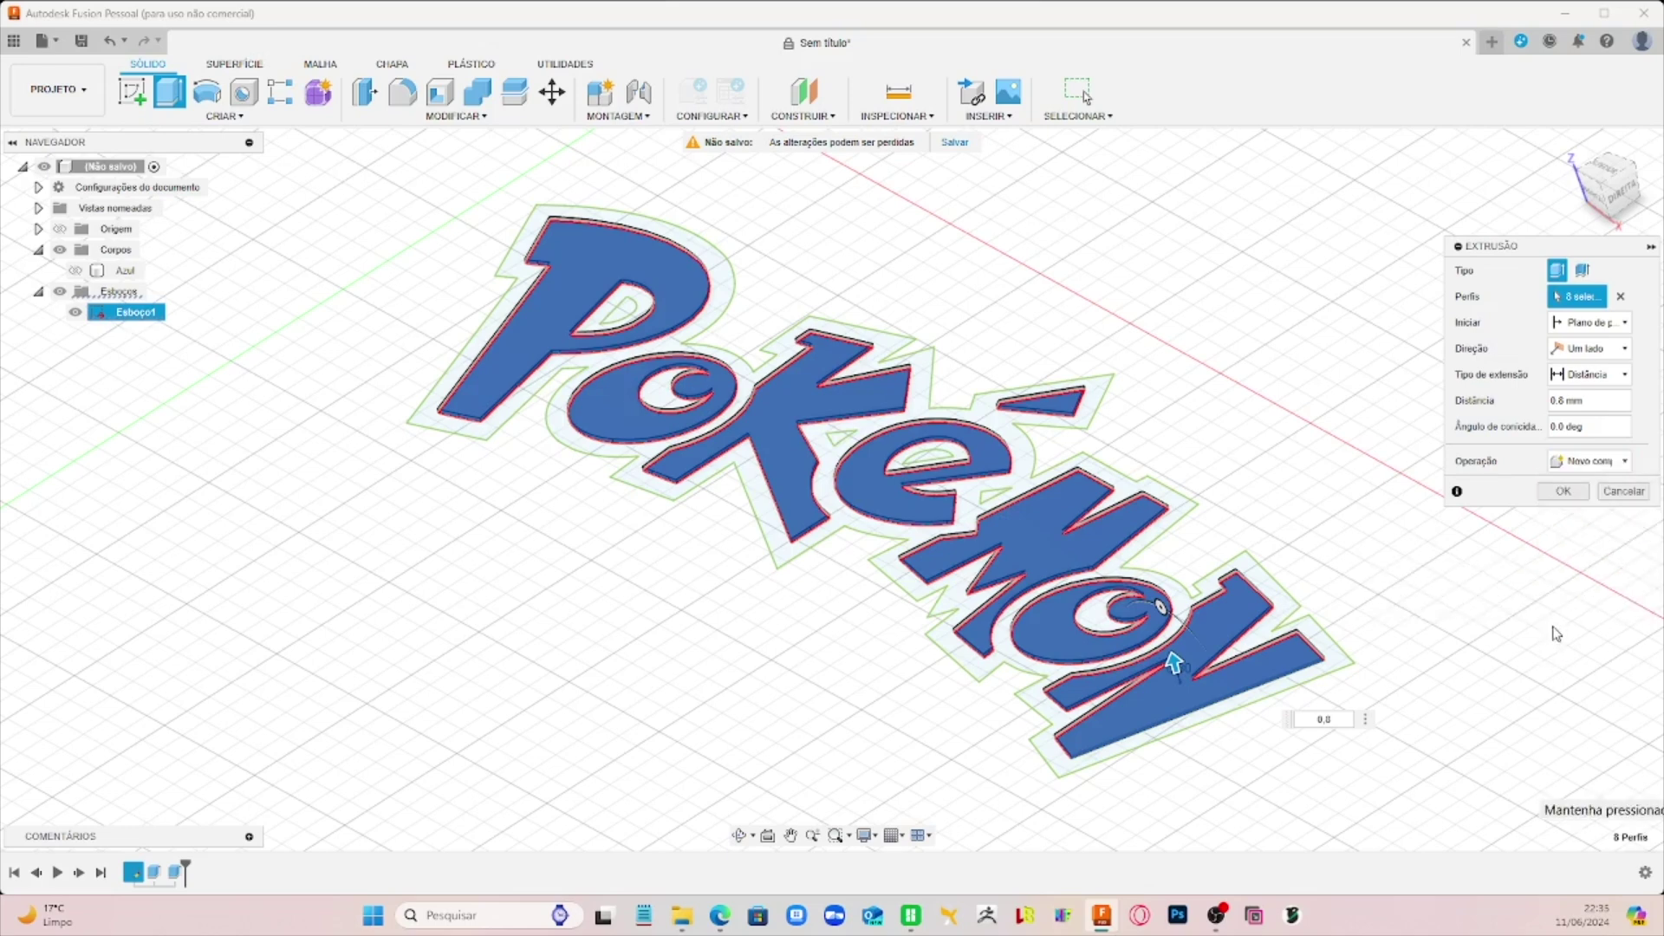
pyautogui.click(1564, 491)
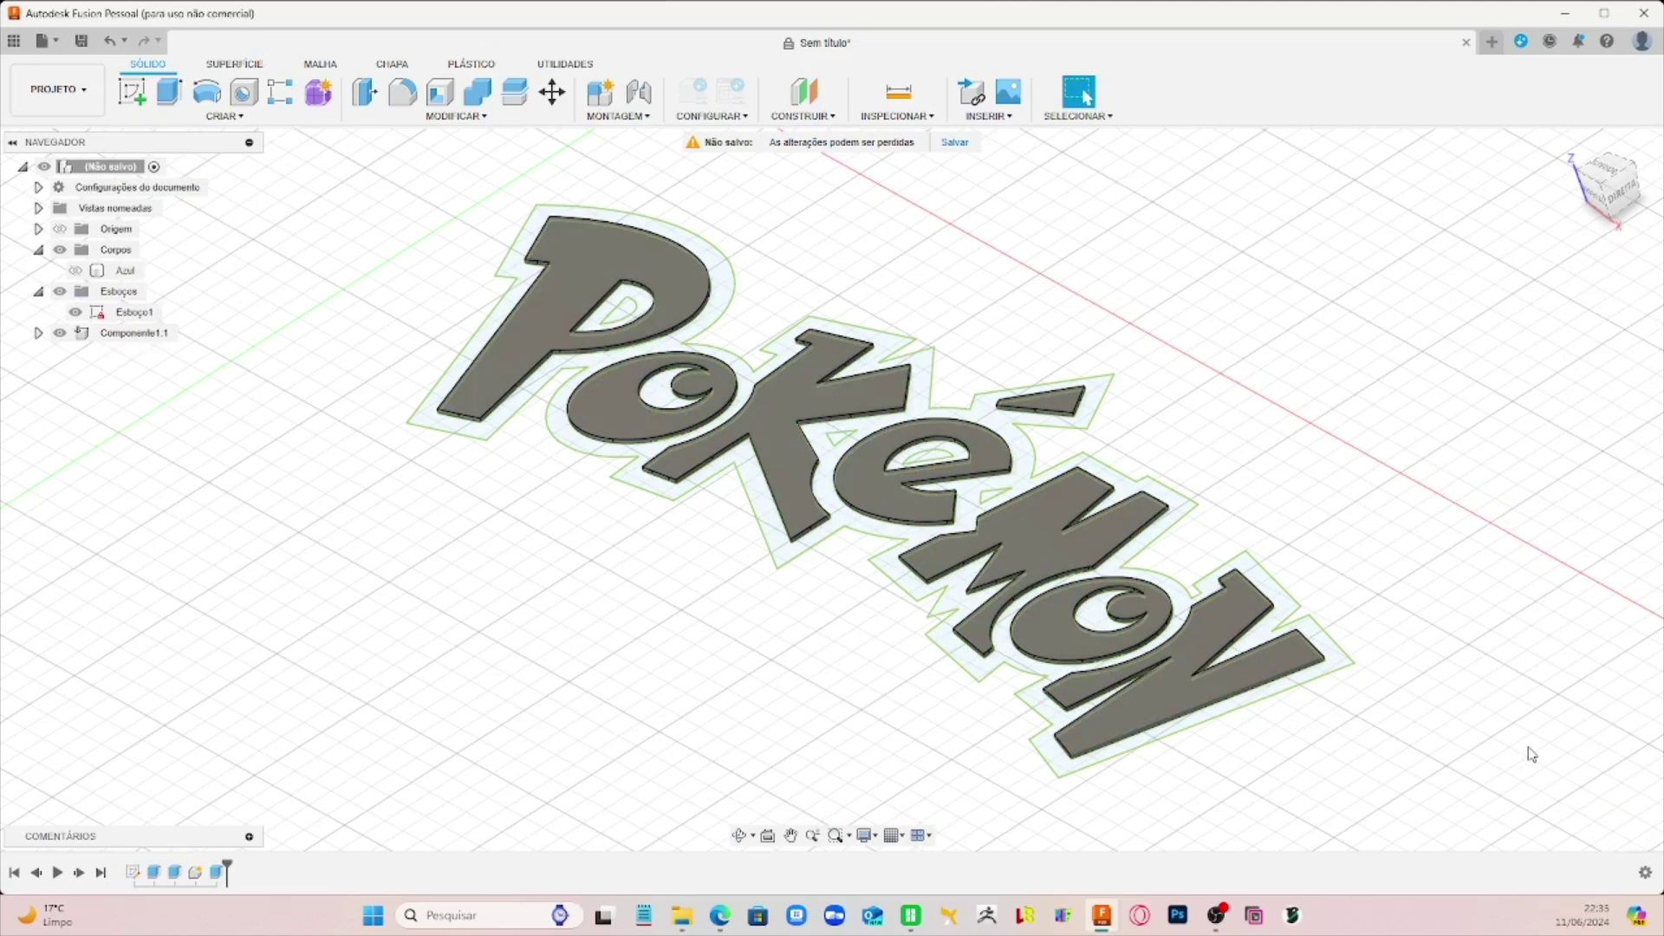
# Step: Examine the new component's bodies to see which letter each one represents
pyautogui.click(38, 334)
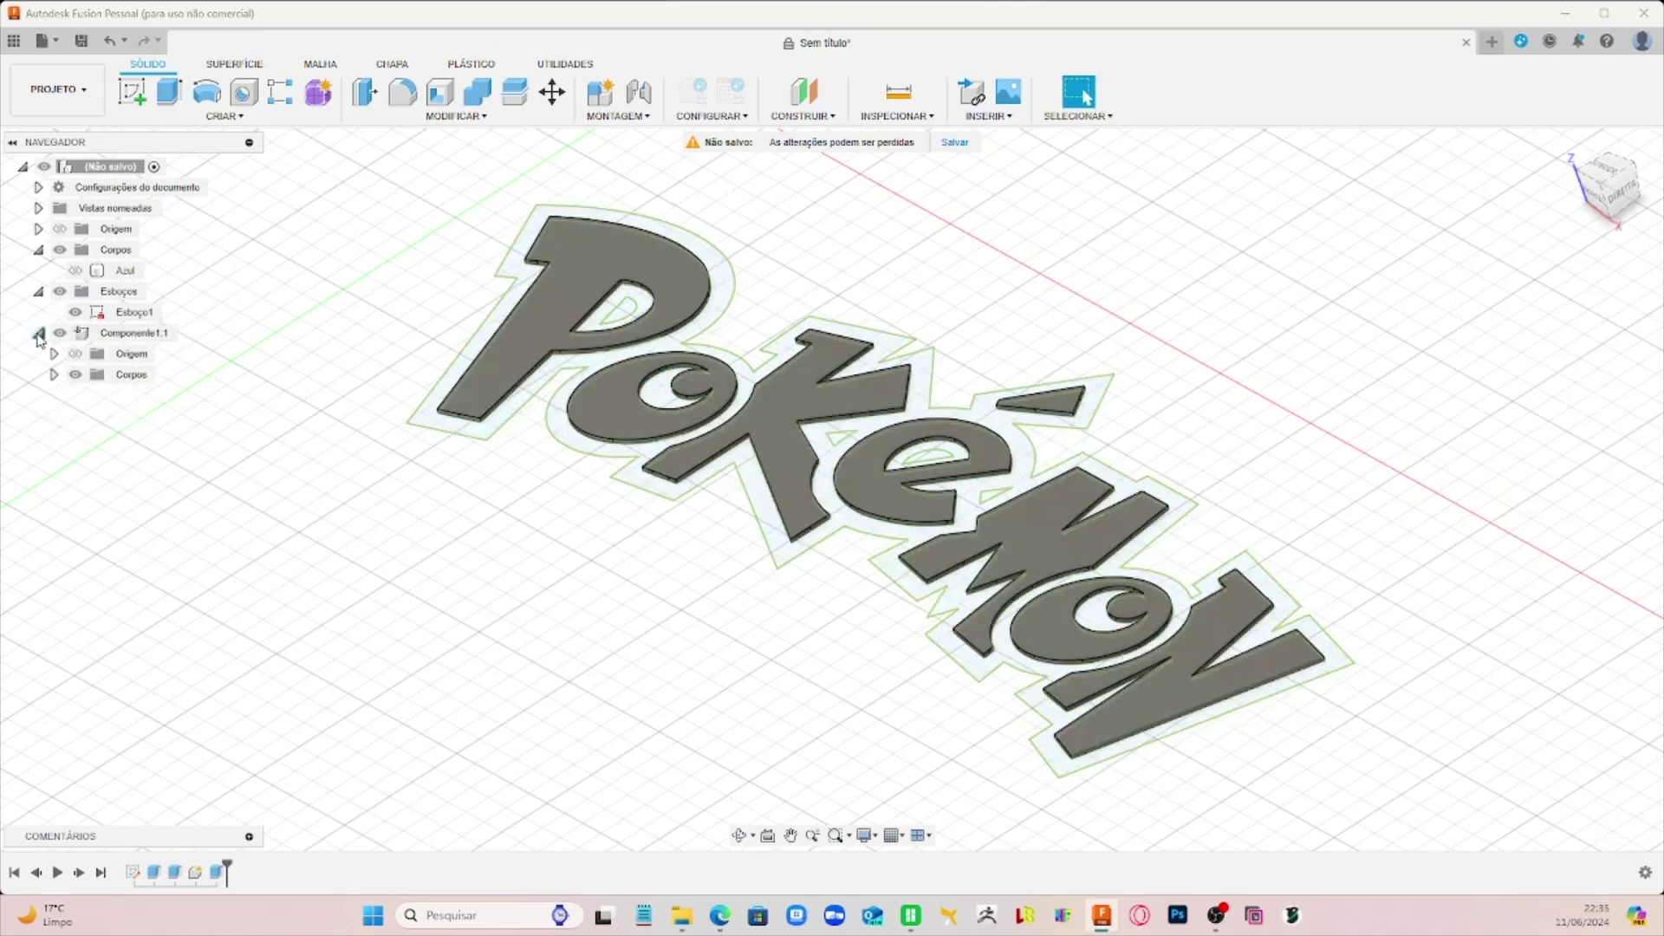
pyautogui.click(54, 375)
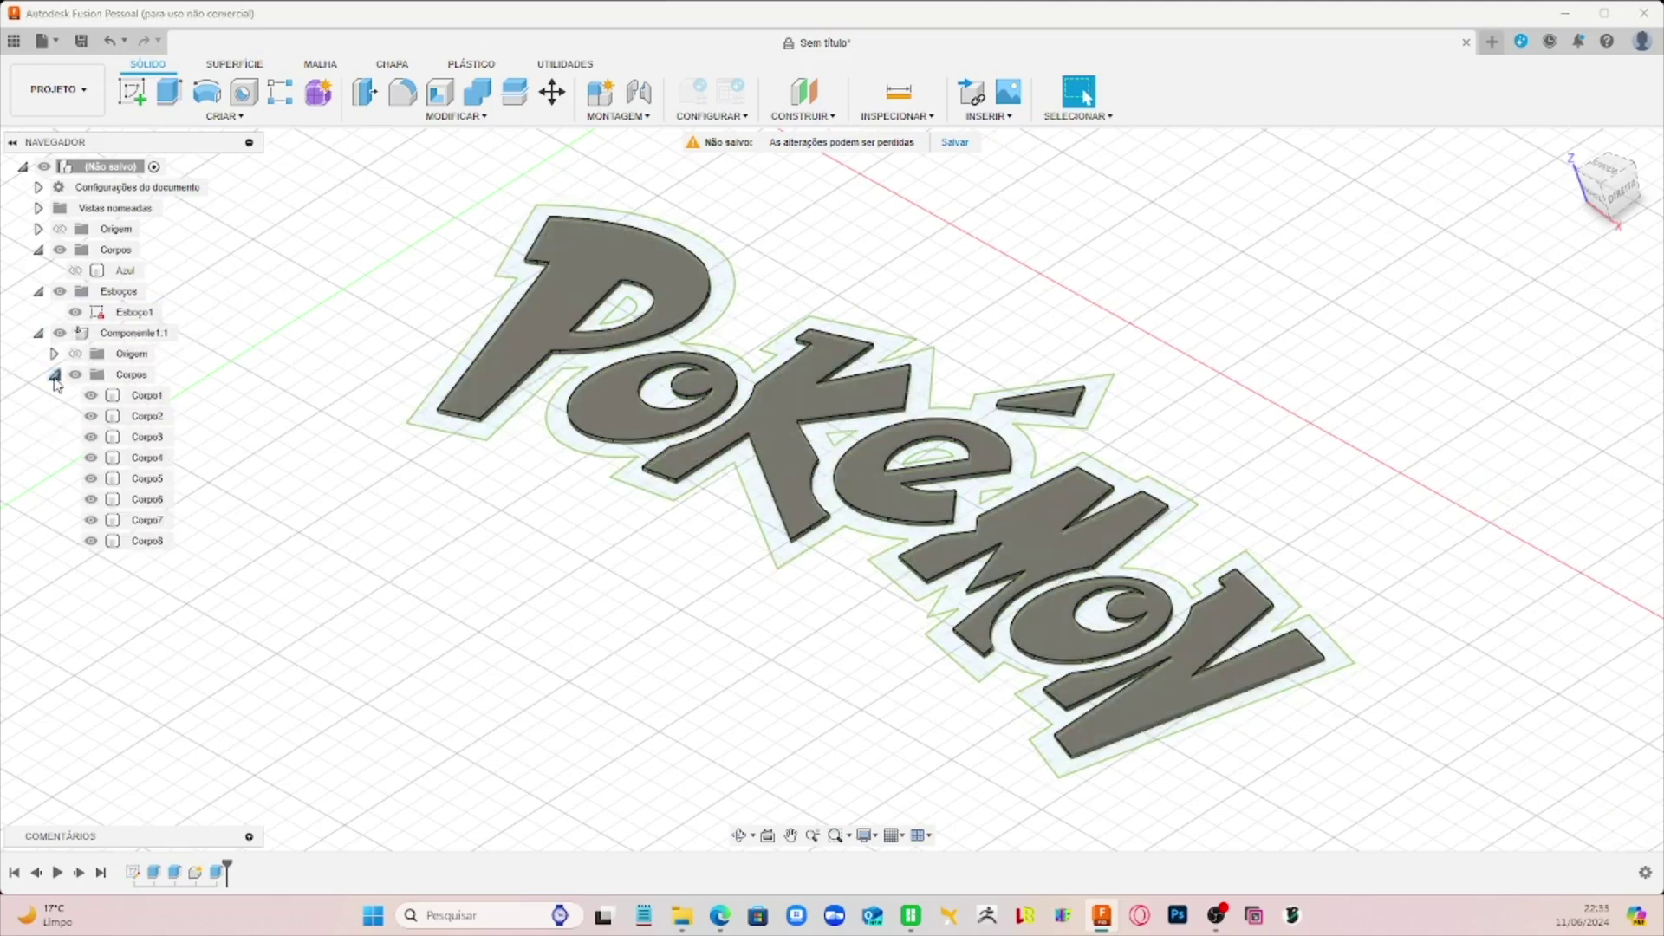
pyautogui.click(148, 417)
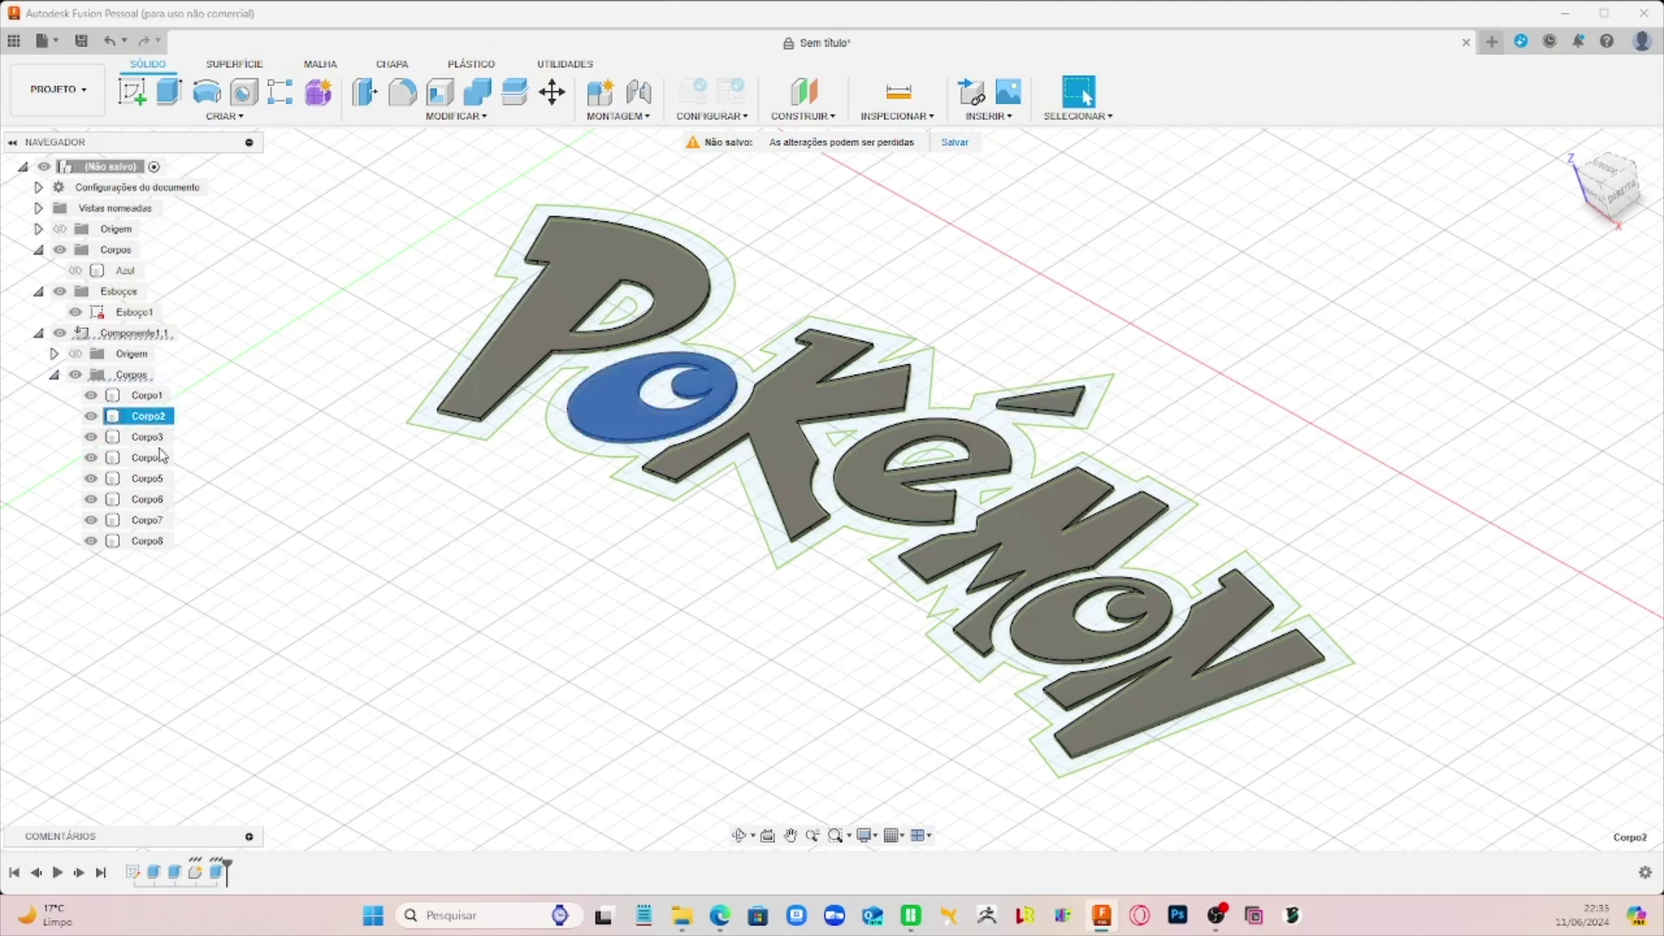
pyautogui.click(147, 437)
pyautogui.click(148, 457)
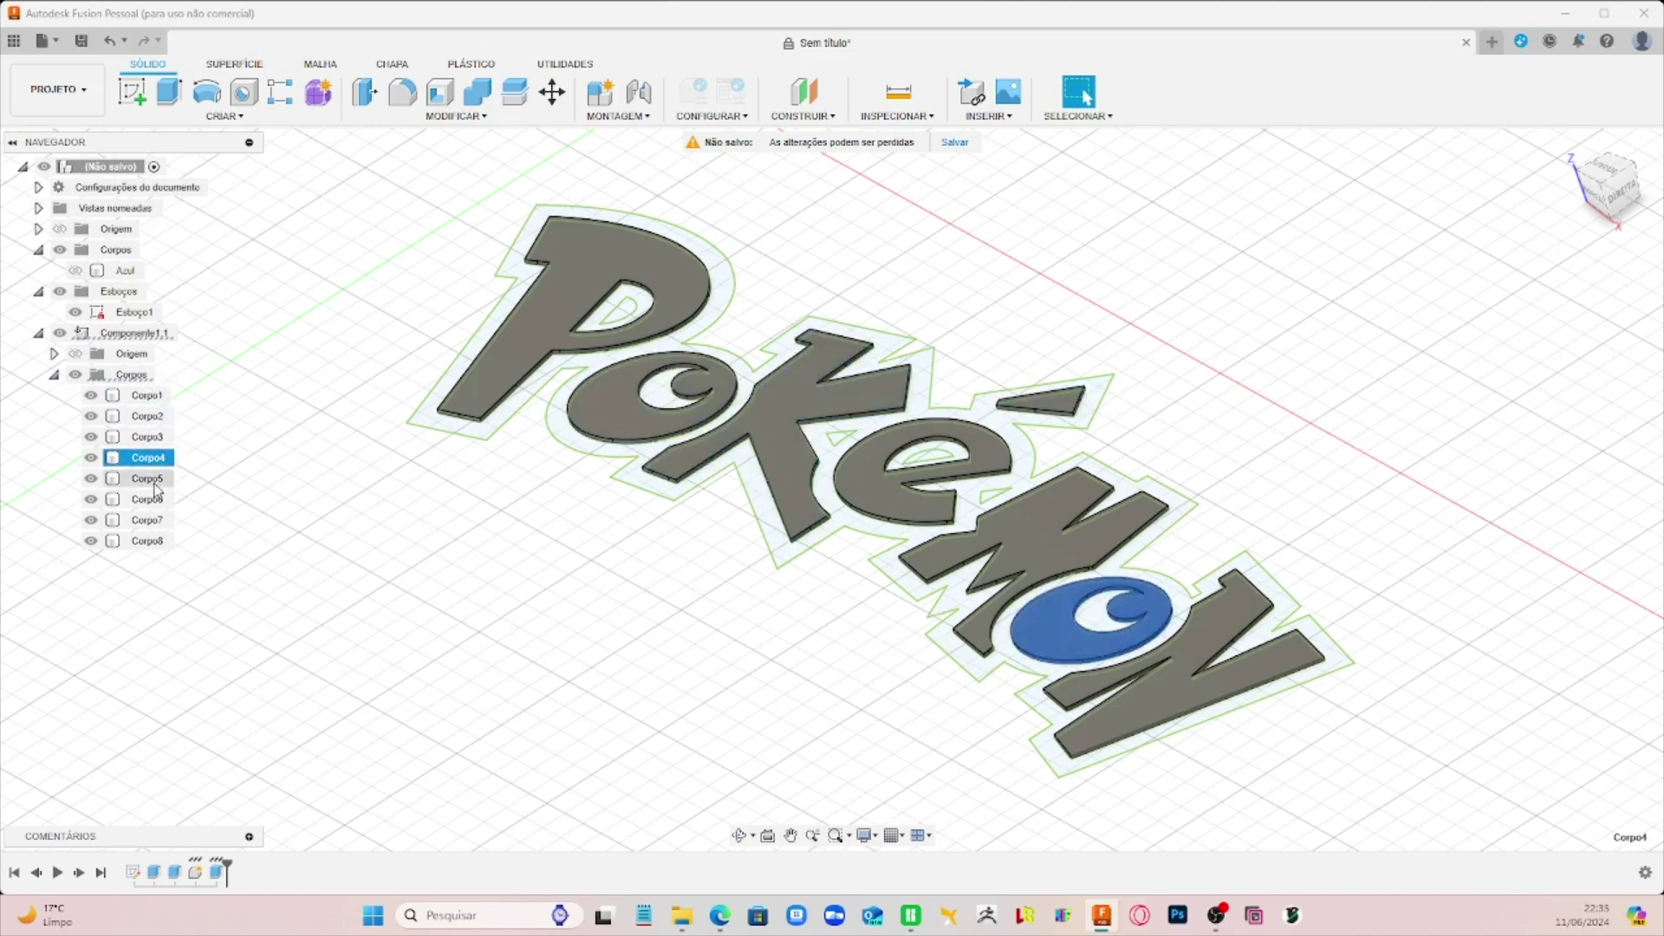
pyautogui.click(149, 479)
pyautogui.click(148, 541)
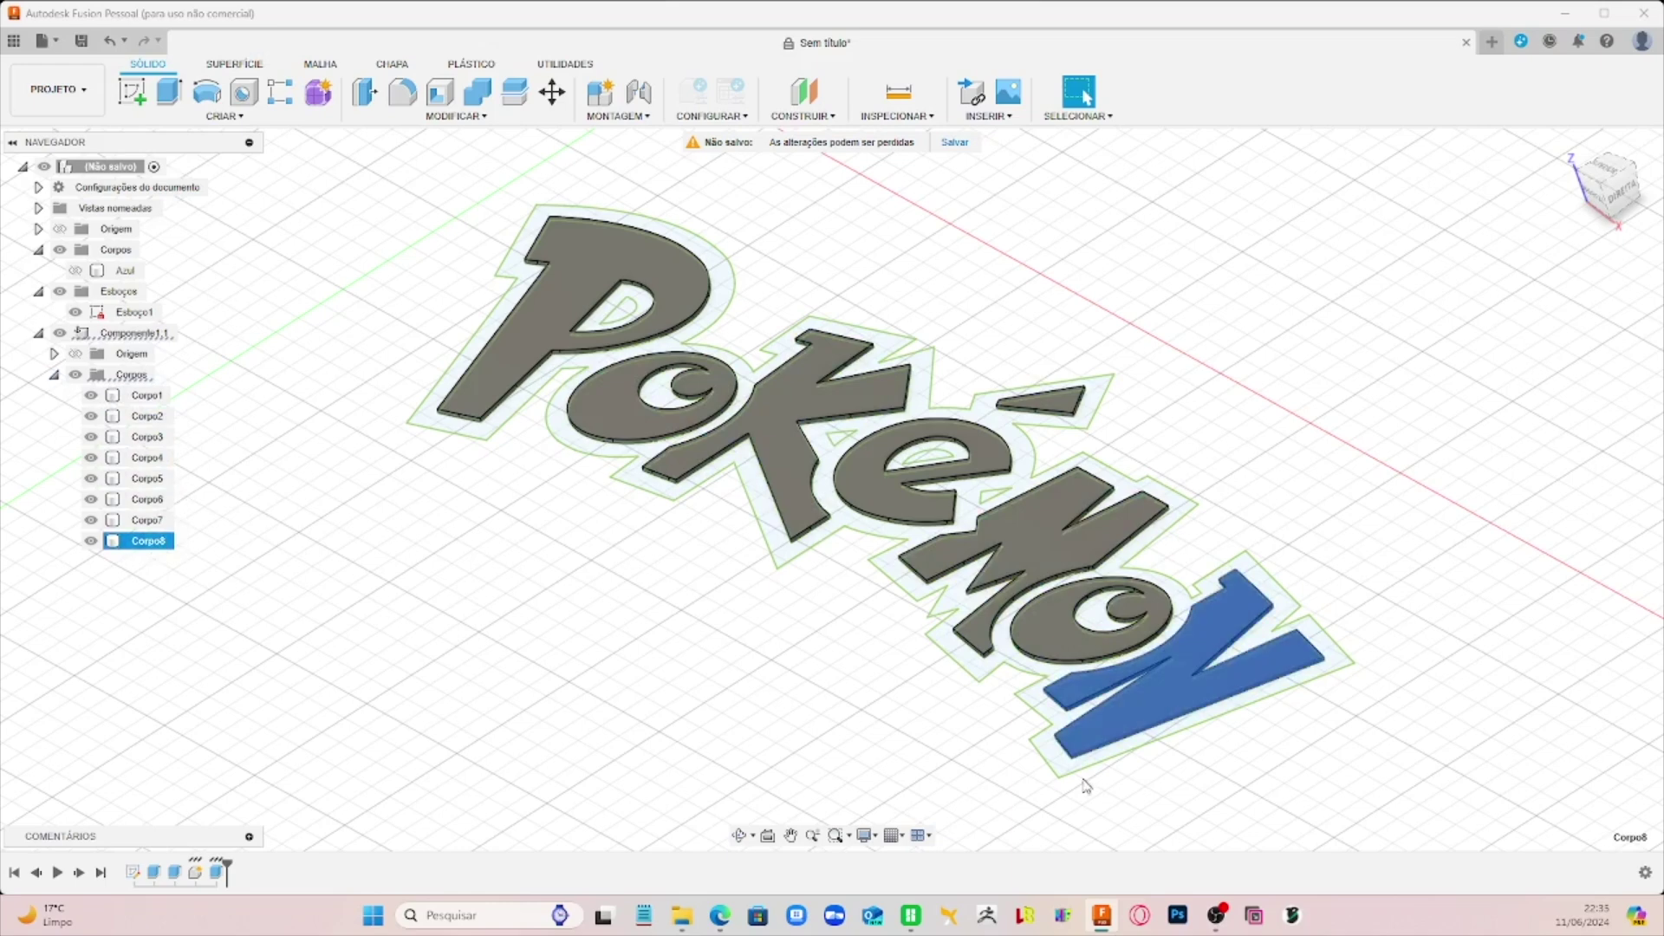
# Step: Rename the lettering component as Amarelo and collapse its list of bodies
pyautogui.click(138, 334)
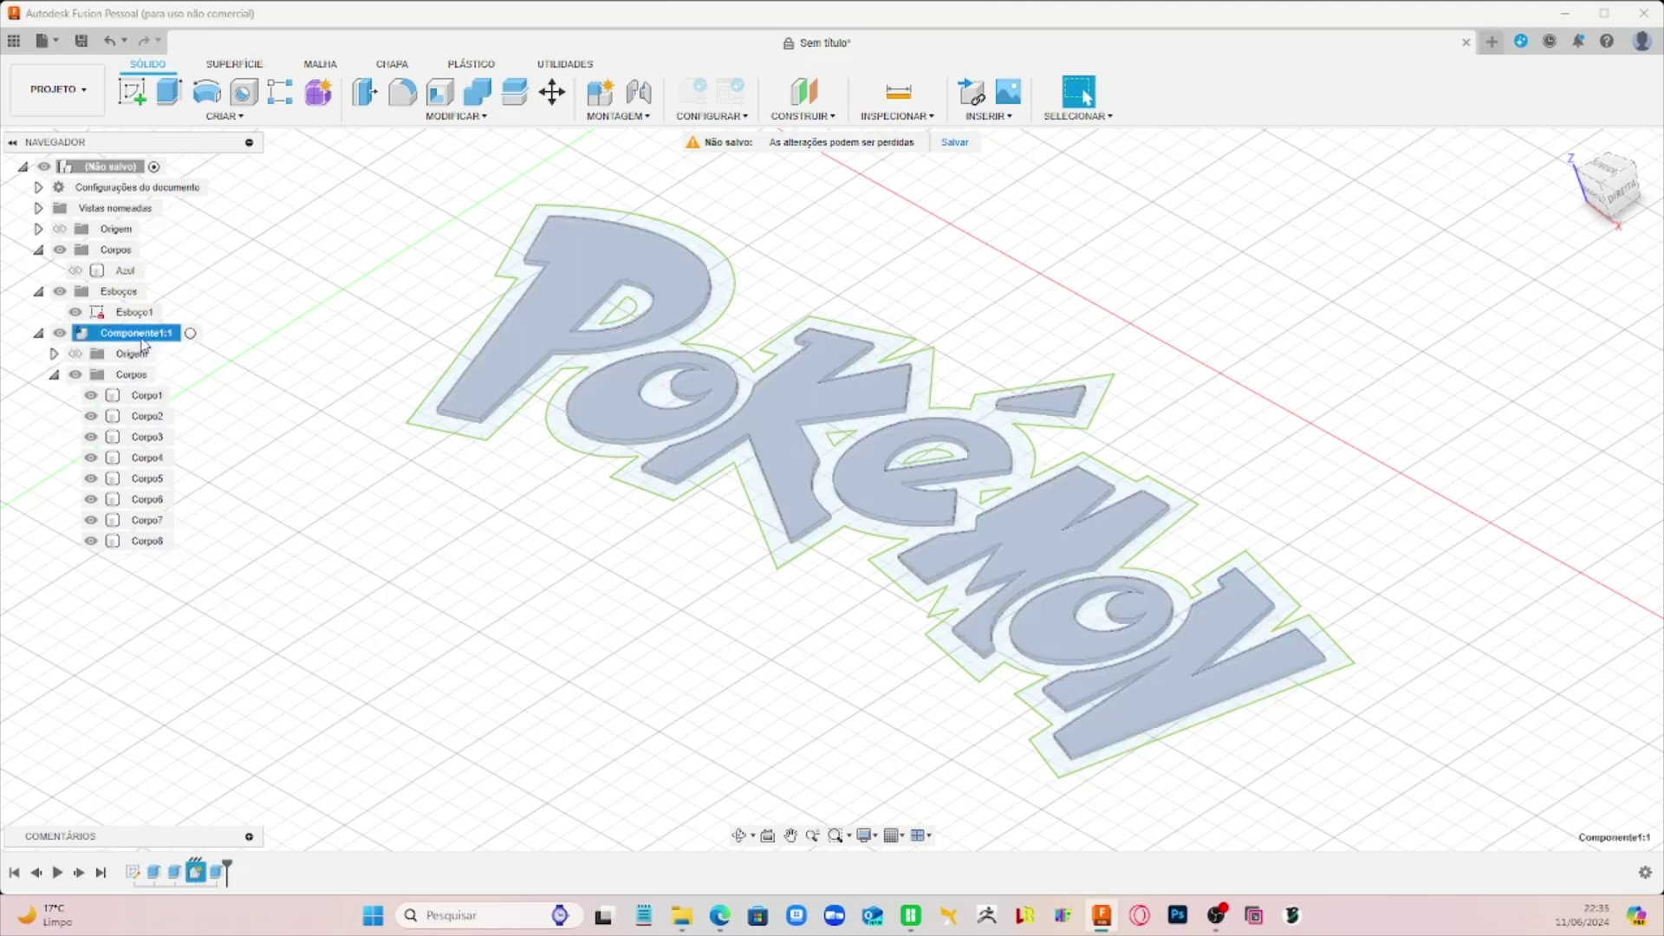
pyautogui.doubleClick(137, 333)
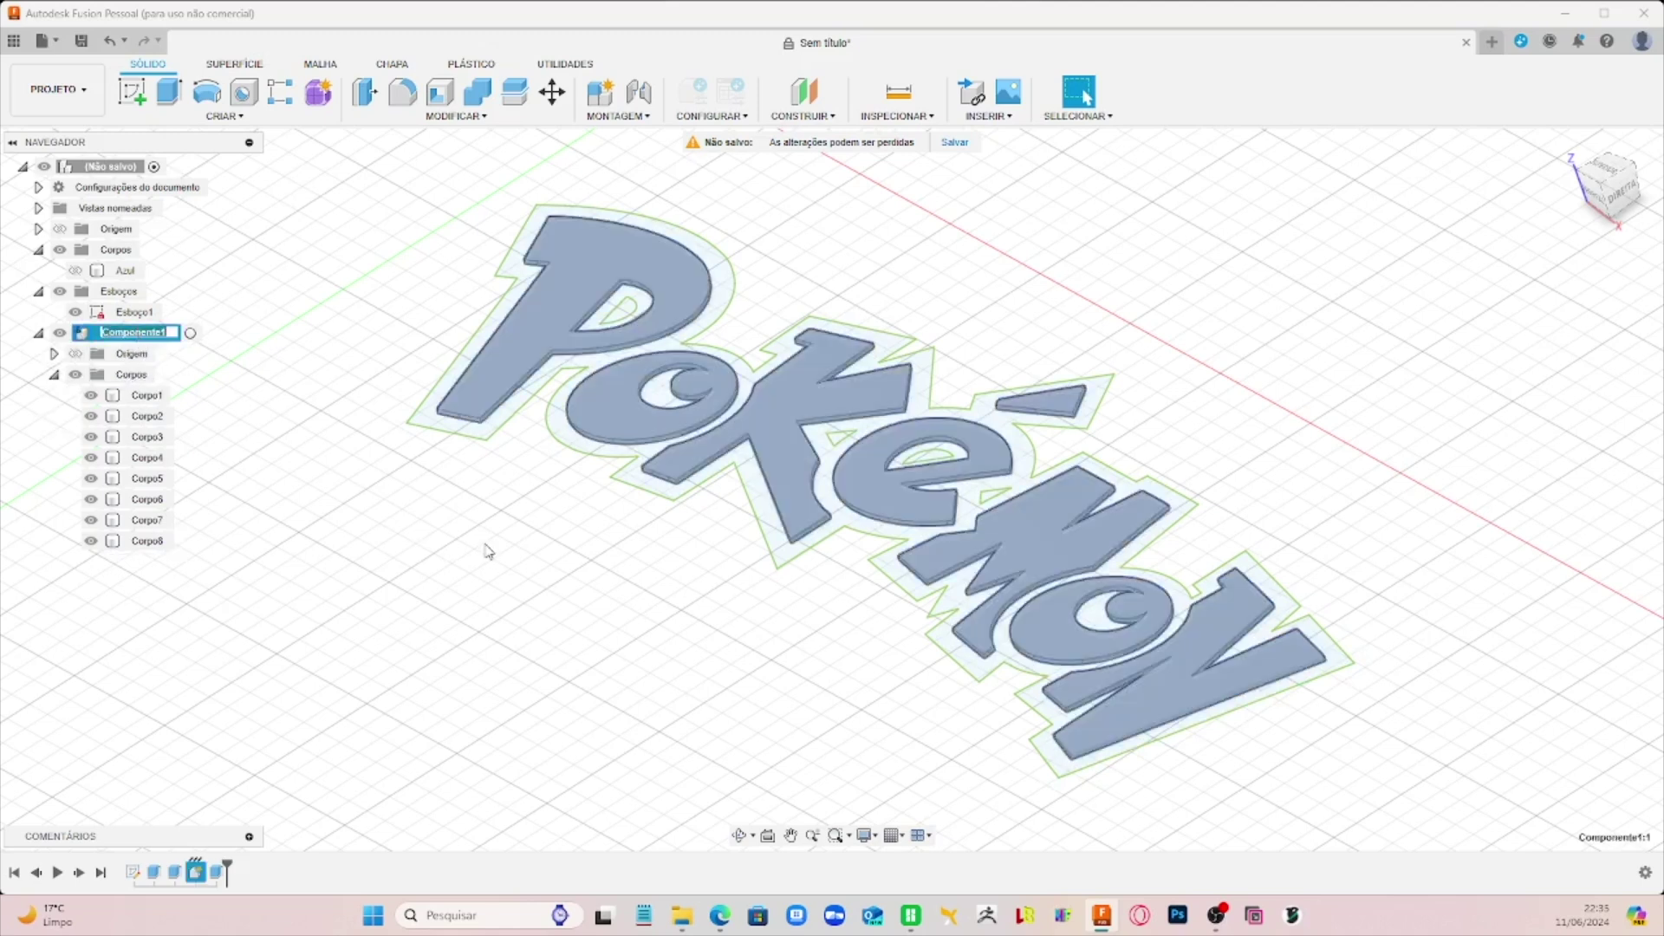
pyautogui.write('Amarelo')
pyautogui.press('Return')
pyautogui.click(54, 374)
pyautogui.click(268, 379)
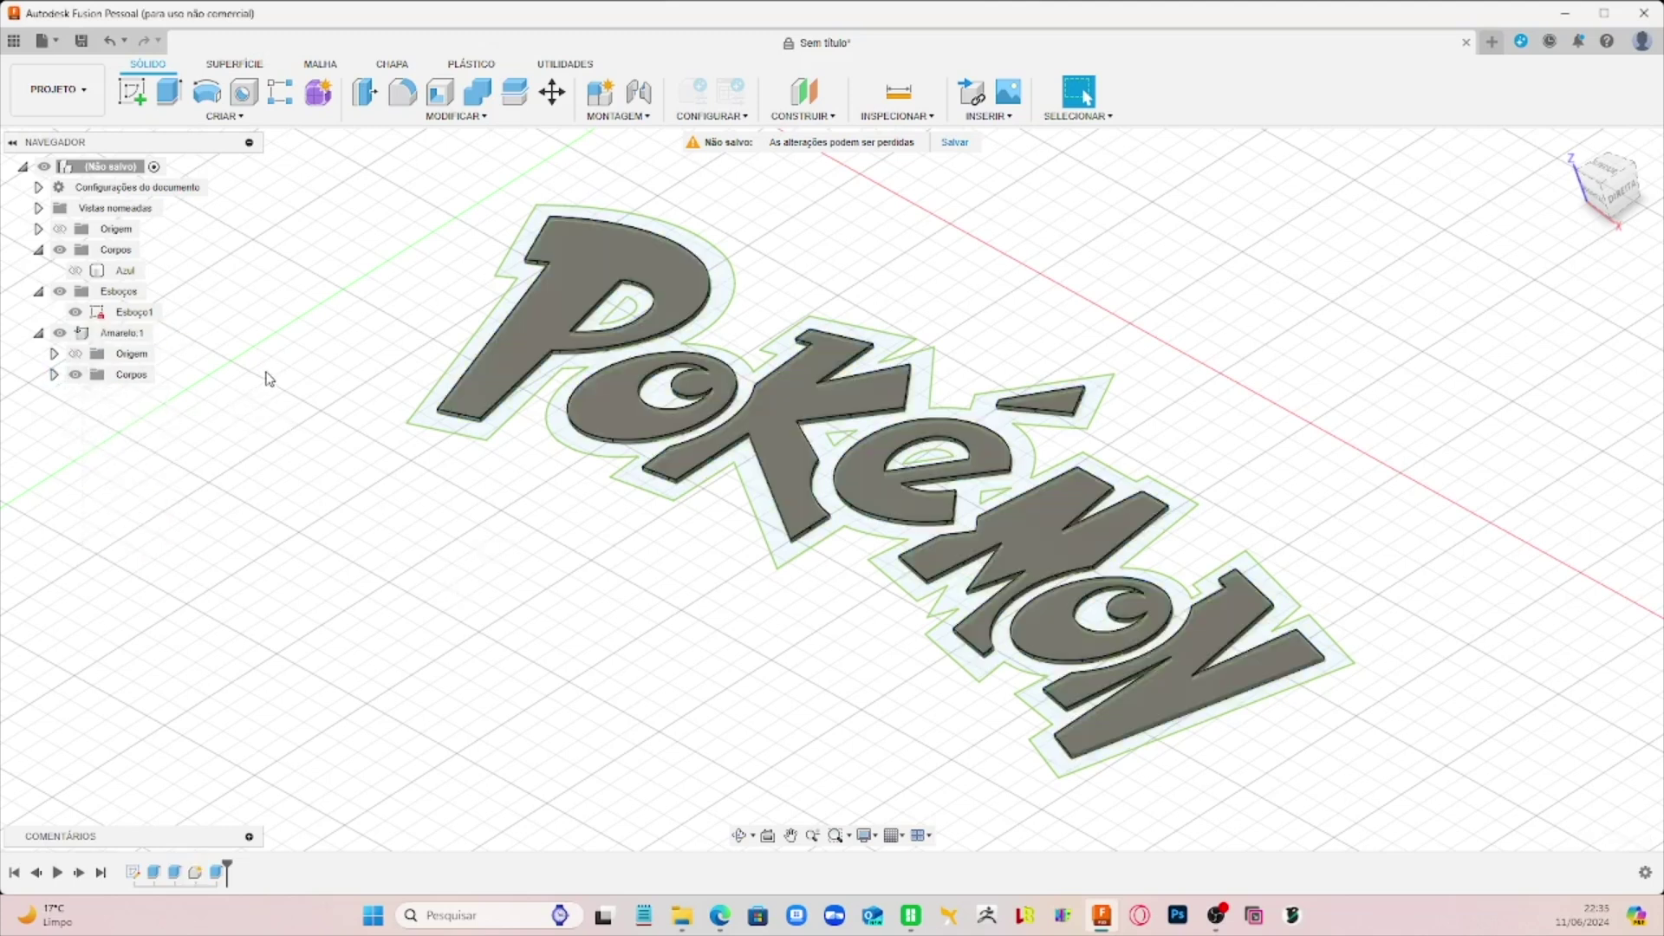
# Step: Show the Azul body again and hide the sketches folder
pyautogui.click(76, 271)
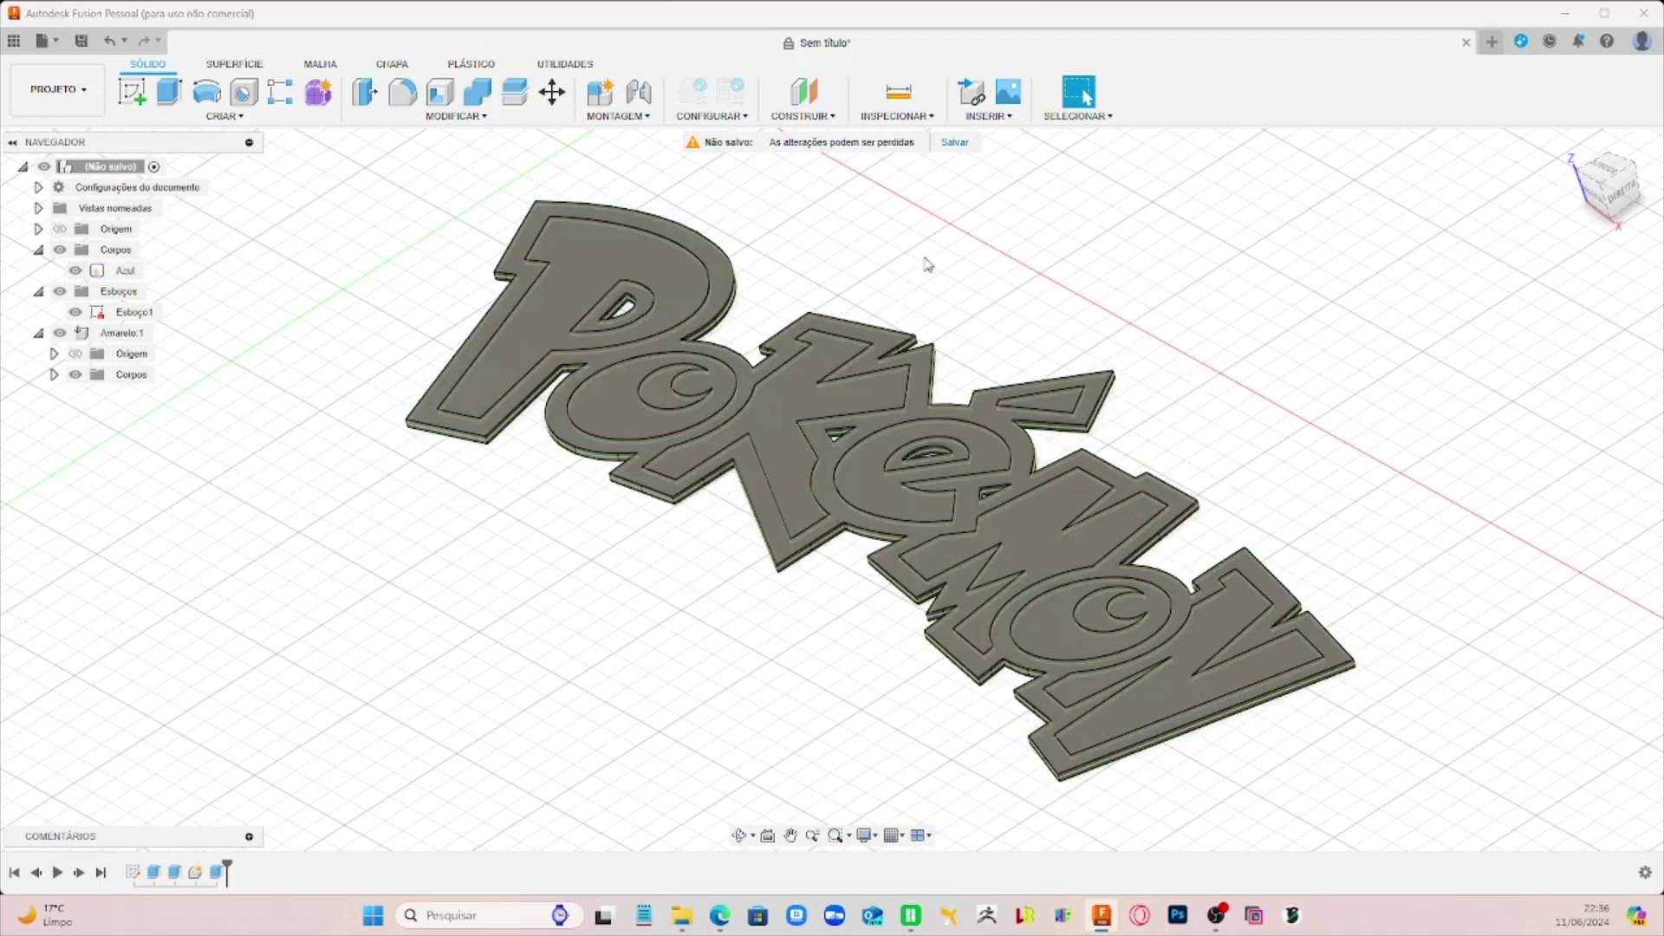
pyautogui.click(550, 64)
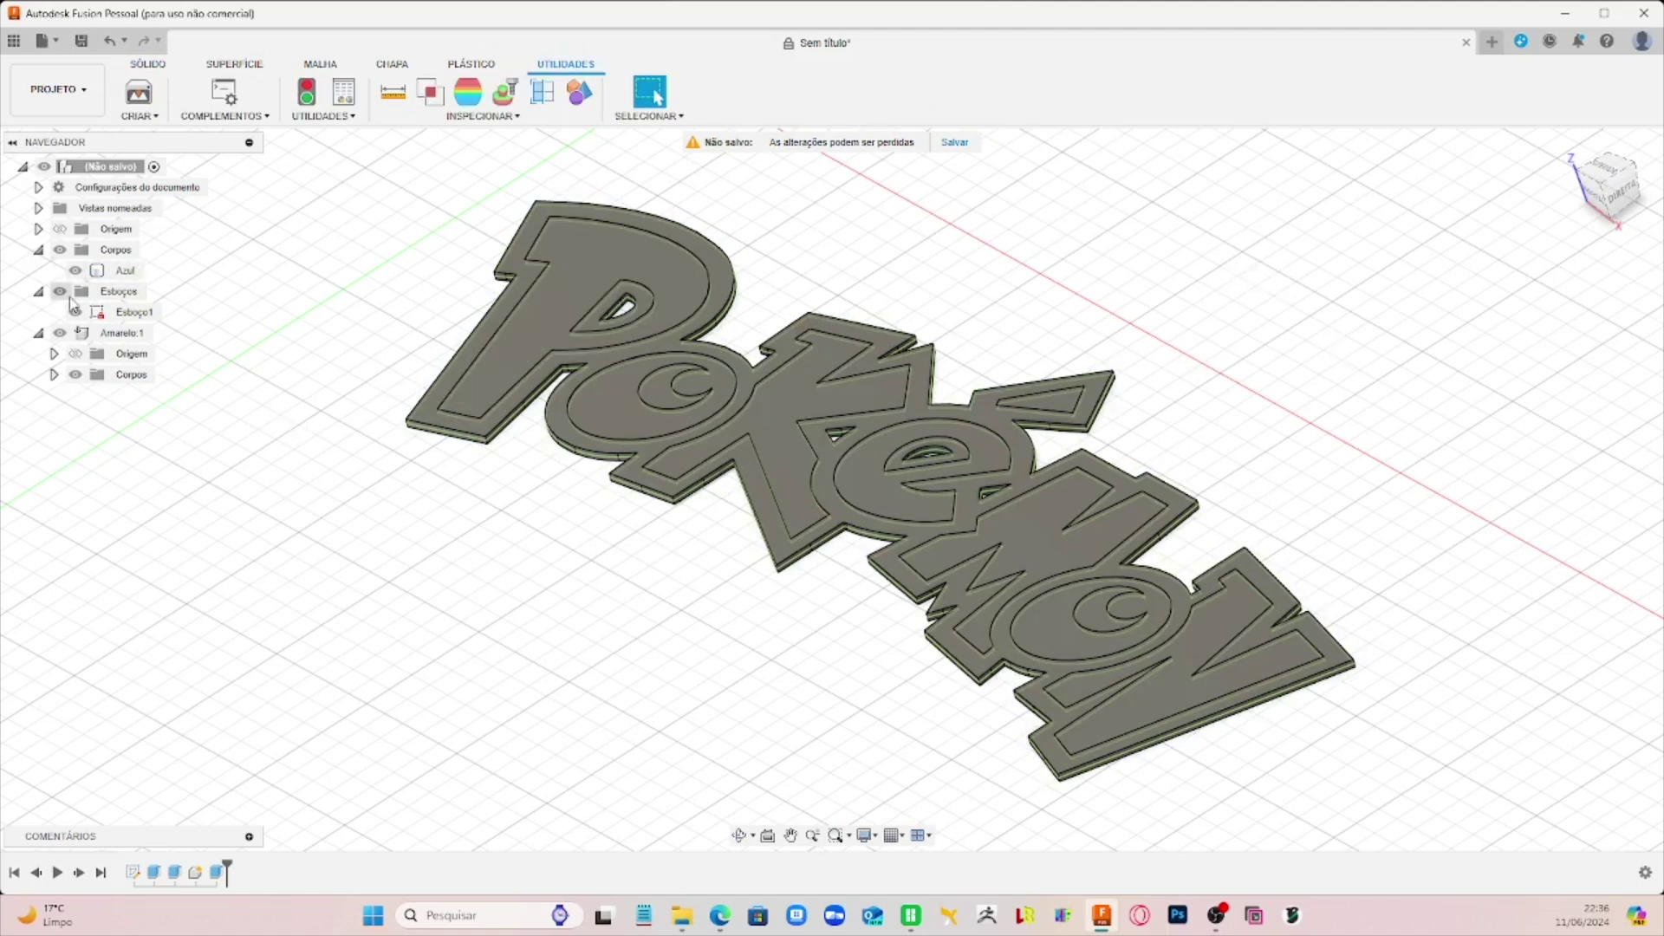
pyautogui.click(60, 293)
# Step: Examine the assembled logo from several angles to check how the Azul base and the lettering fit together
pyautogui.moveTo(1366, 477)
pyautogui.keyDown('shift'); pyautogui.mouseDown(button='middle')
pyautogui.moveTo(1443, 503)
pyautogui.moveTo(1363, 529)
pyautogui.moveTo(1256, 669)
pyautogui.mouseUp(button='middle'); pyautogui.keyUp('shift')
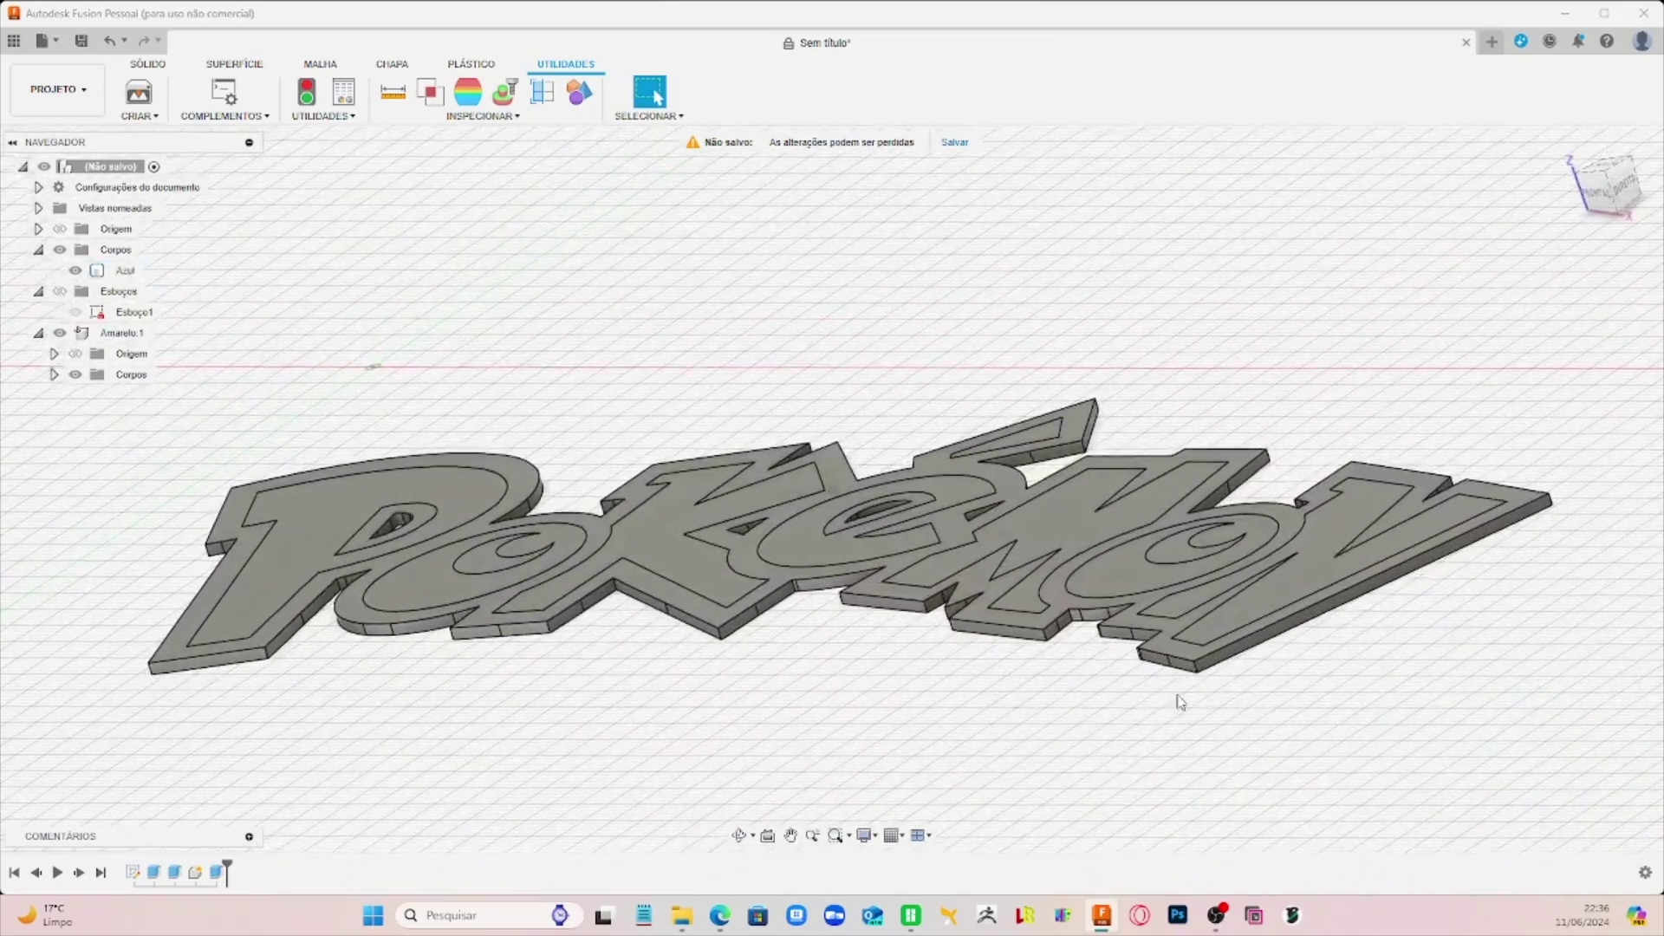
pyautogui.scroll(2, 1193, 720)
pyautogui.keyDown('shift'); pyautogui.moveTo(1193, 720); pyautogui.dragTo(1157, 794, button='middle'); pyautogui.keyUp('shift')
pyautogui.click(1157, 793)
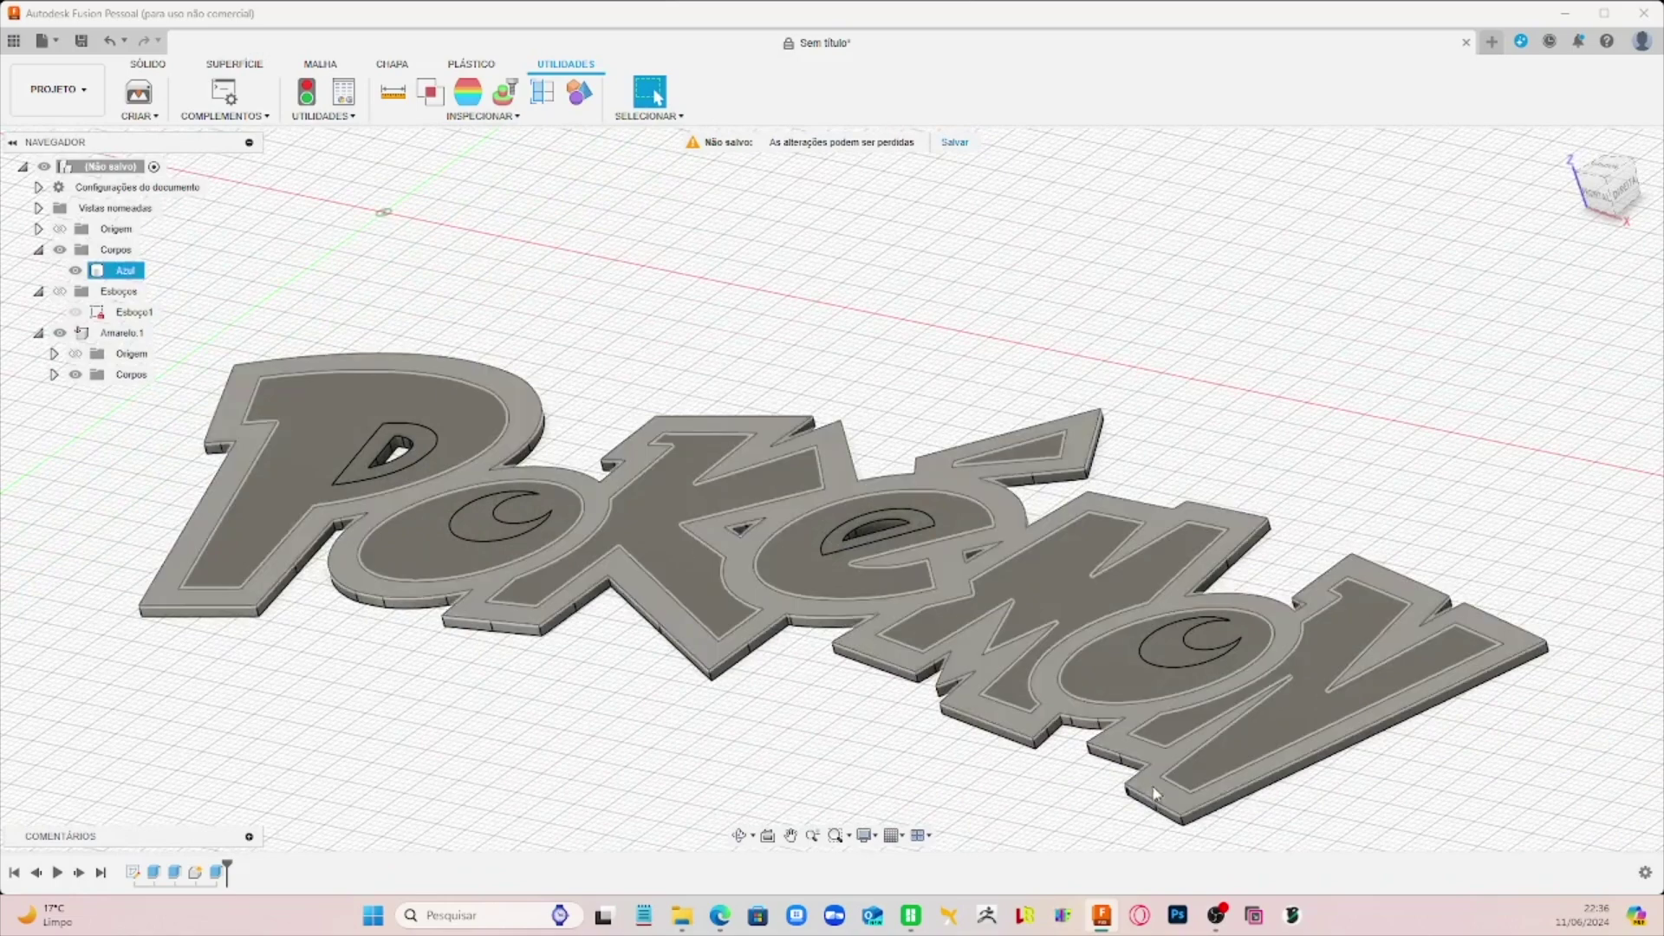
pyautogui.click(1204, 769)
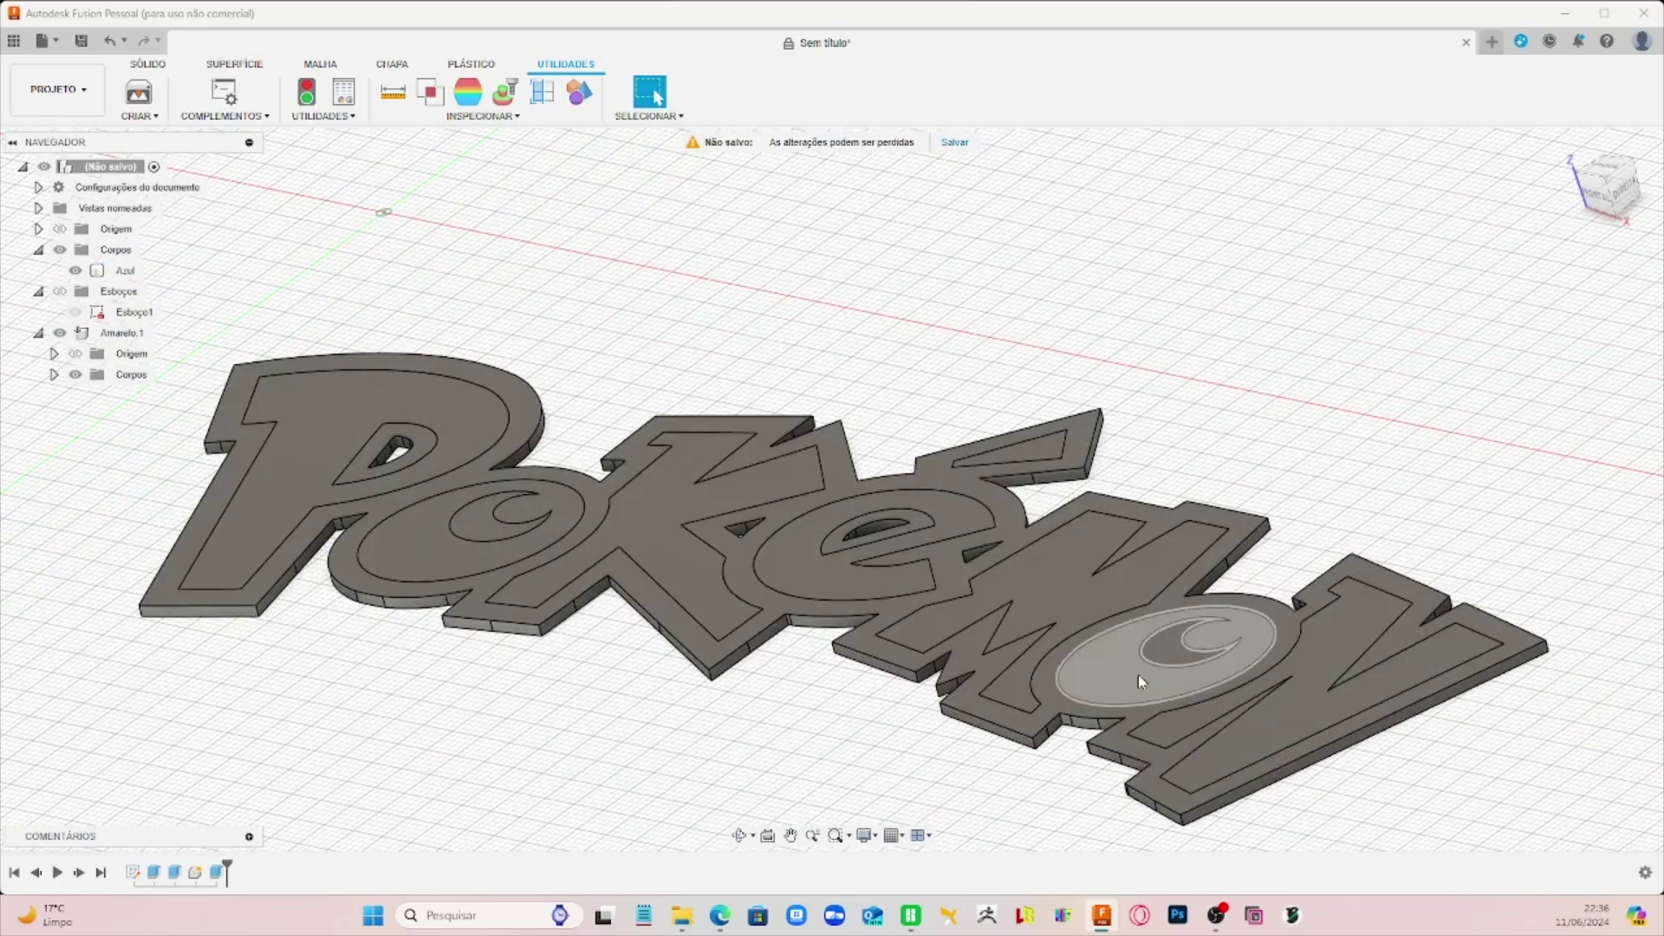
pyautogui.keyDown('shift'); pyautogui.moveTo(1499, 377); pyautogui.dragTo(1409, 385, button='middle'); pyautogui.keyUp('shift')
pyautogui.scroll(-3, 1492, 382)
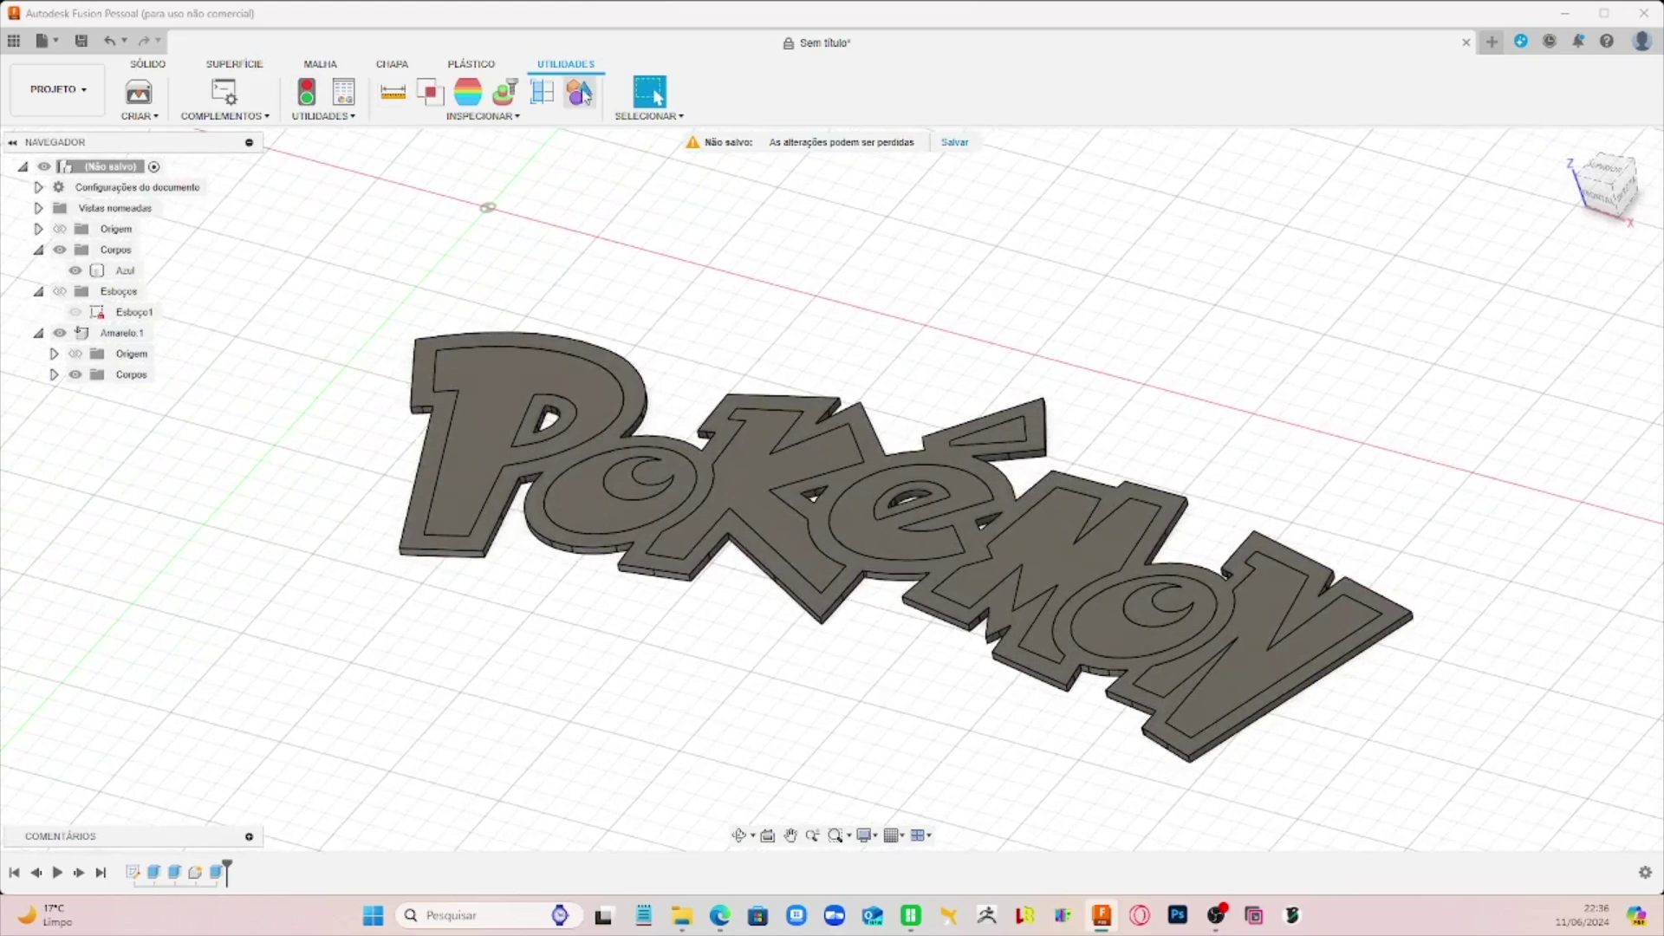
# Step: Set up a 3D print export as binary STL in millimetres with Alto refinement, without sending it to a print utility
pyautogui.click(138, 91)
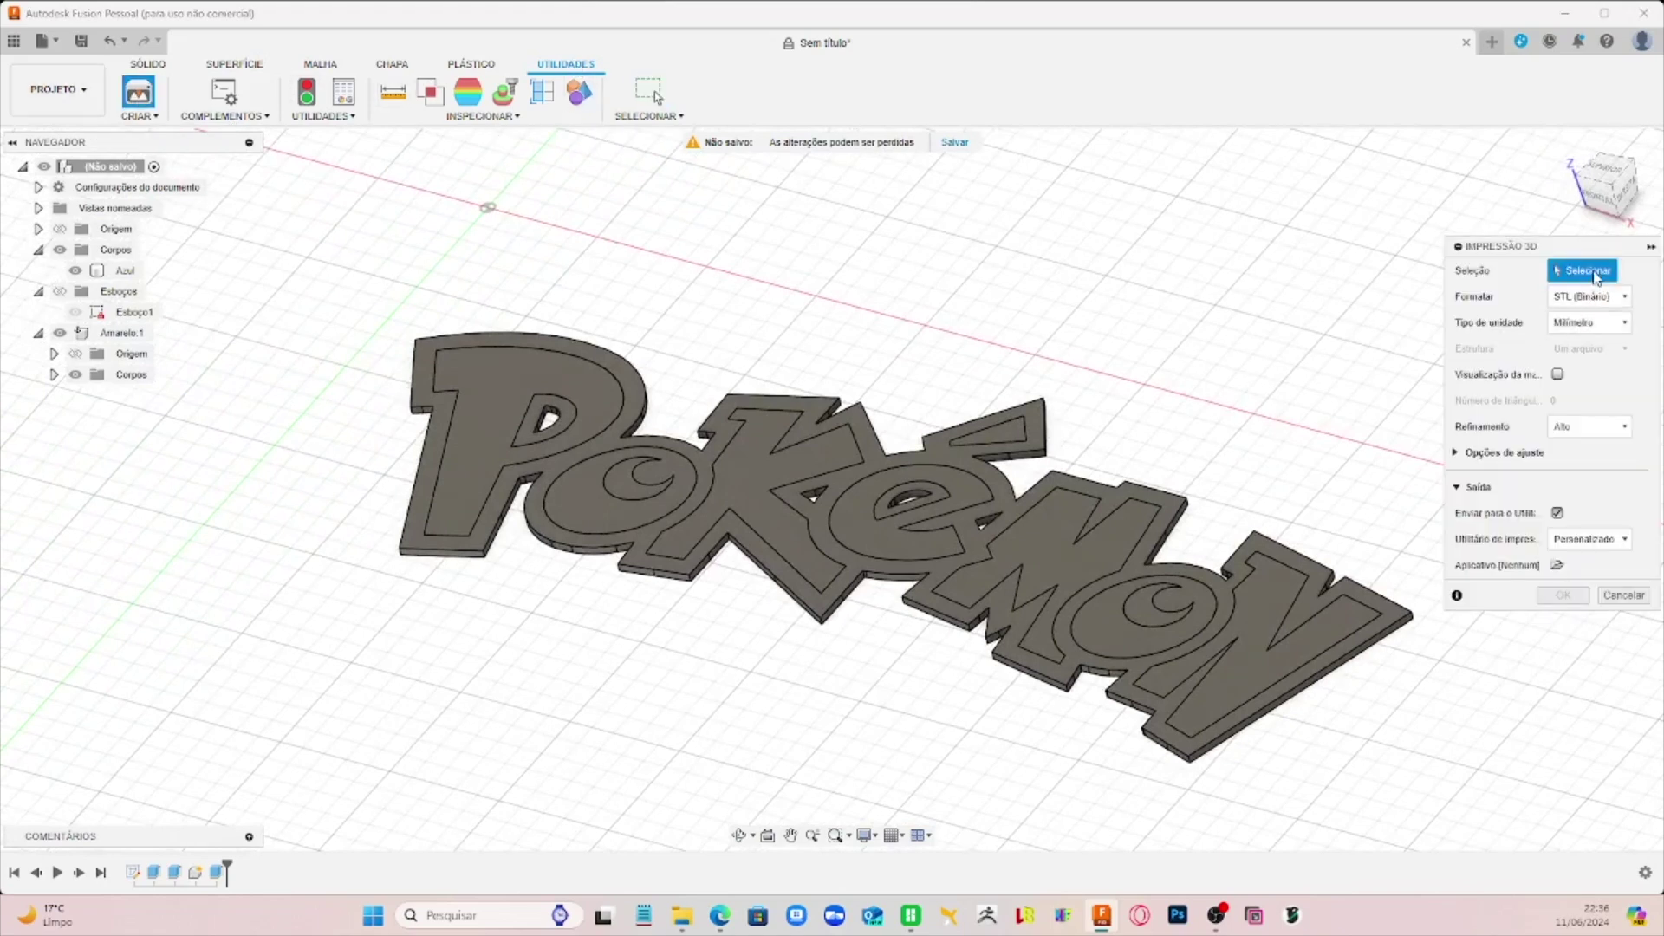
pyautogui.click(1559, 514)
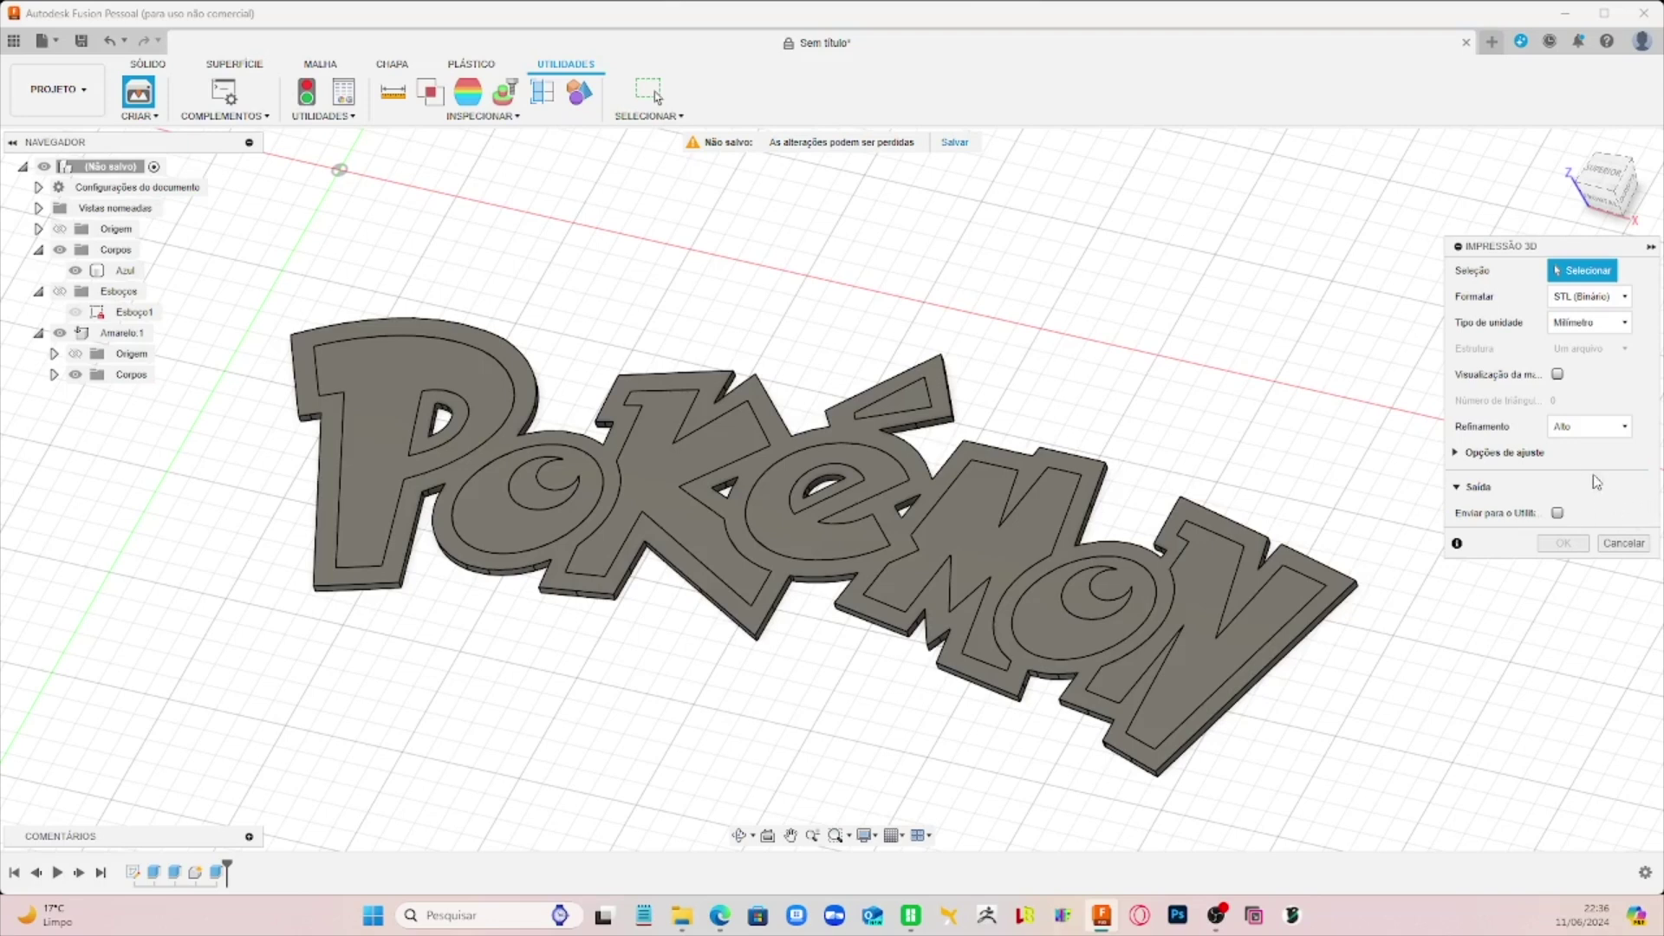
pyautogui.click(1597, 431)
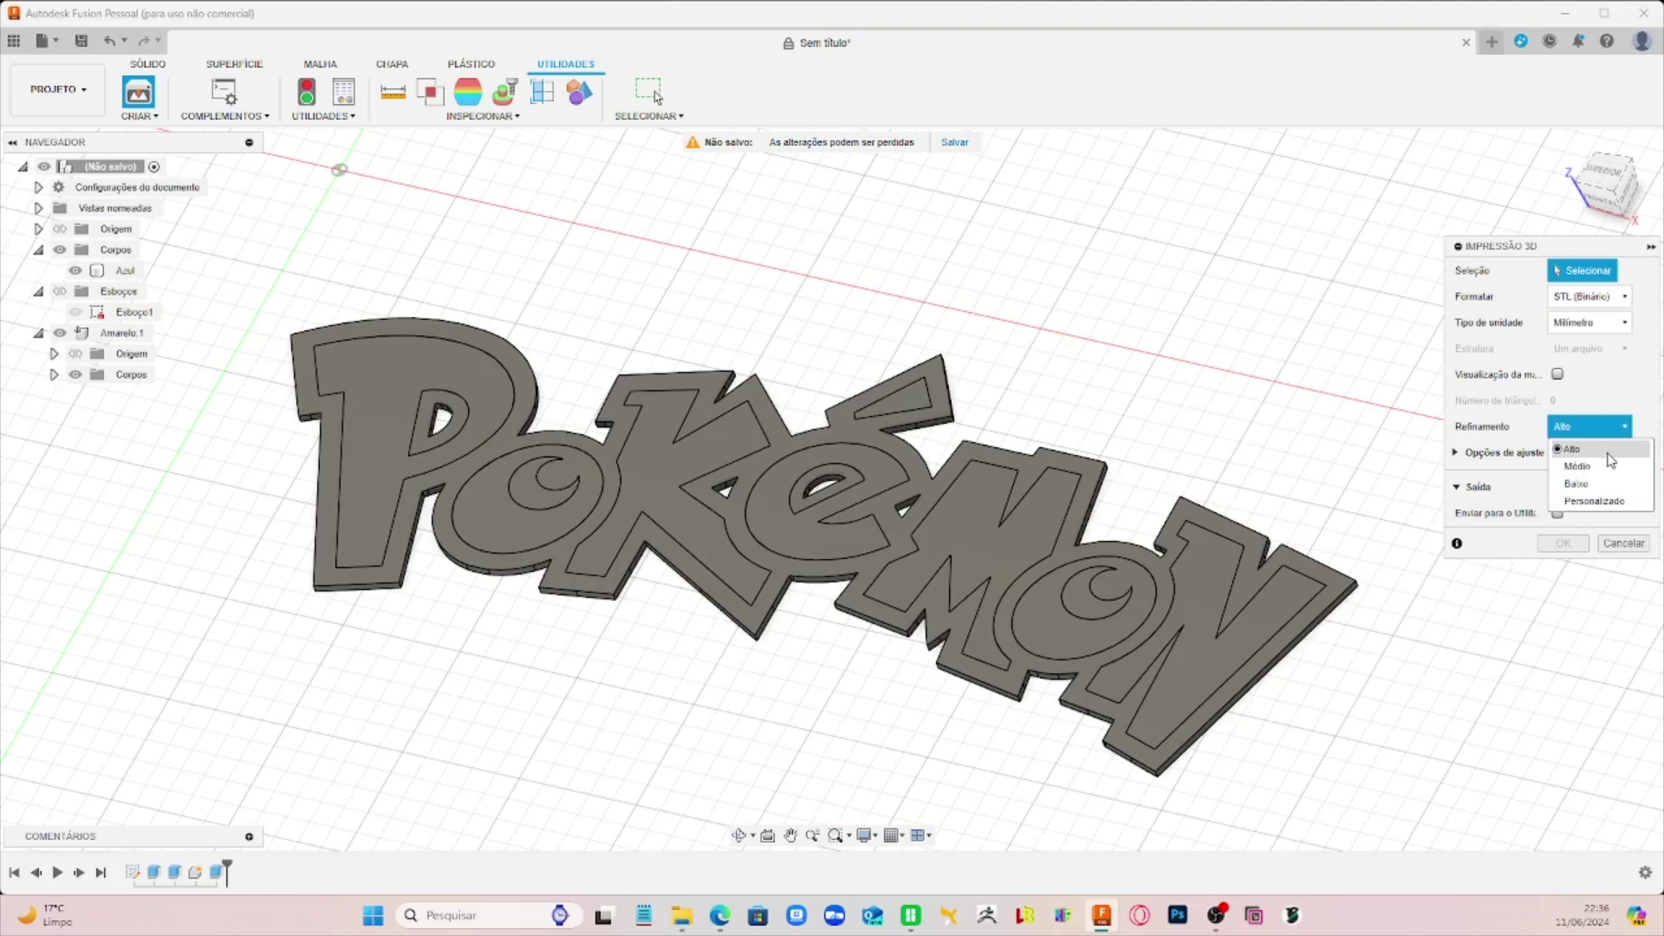
pyautogui.click(1612, 450)
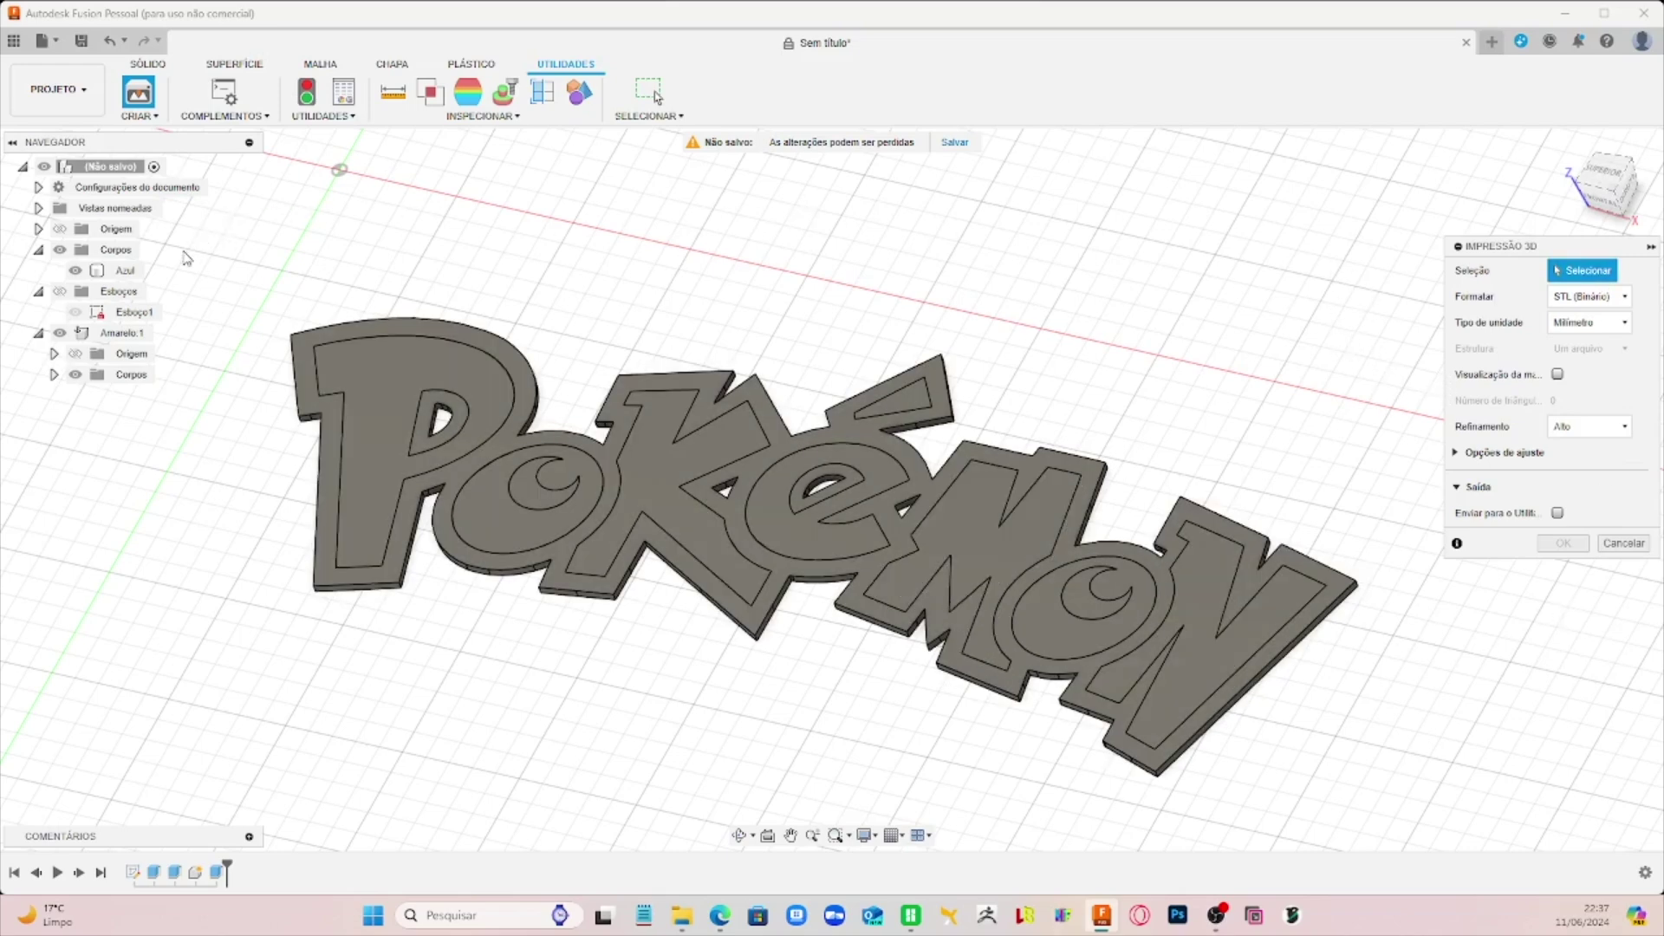
# Step: Choose the Azul body for the export, hide the Amarelo component and accept the export settings
pyautogui.click(124, 270)
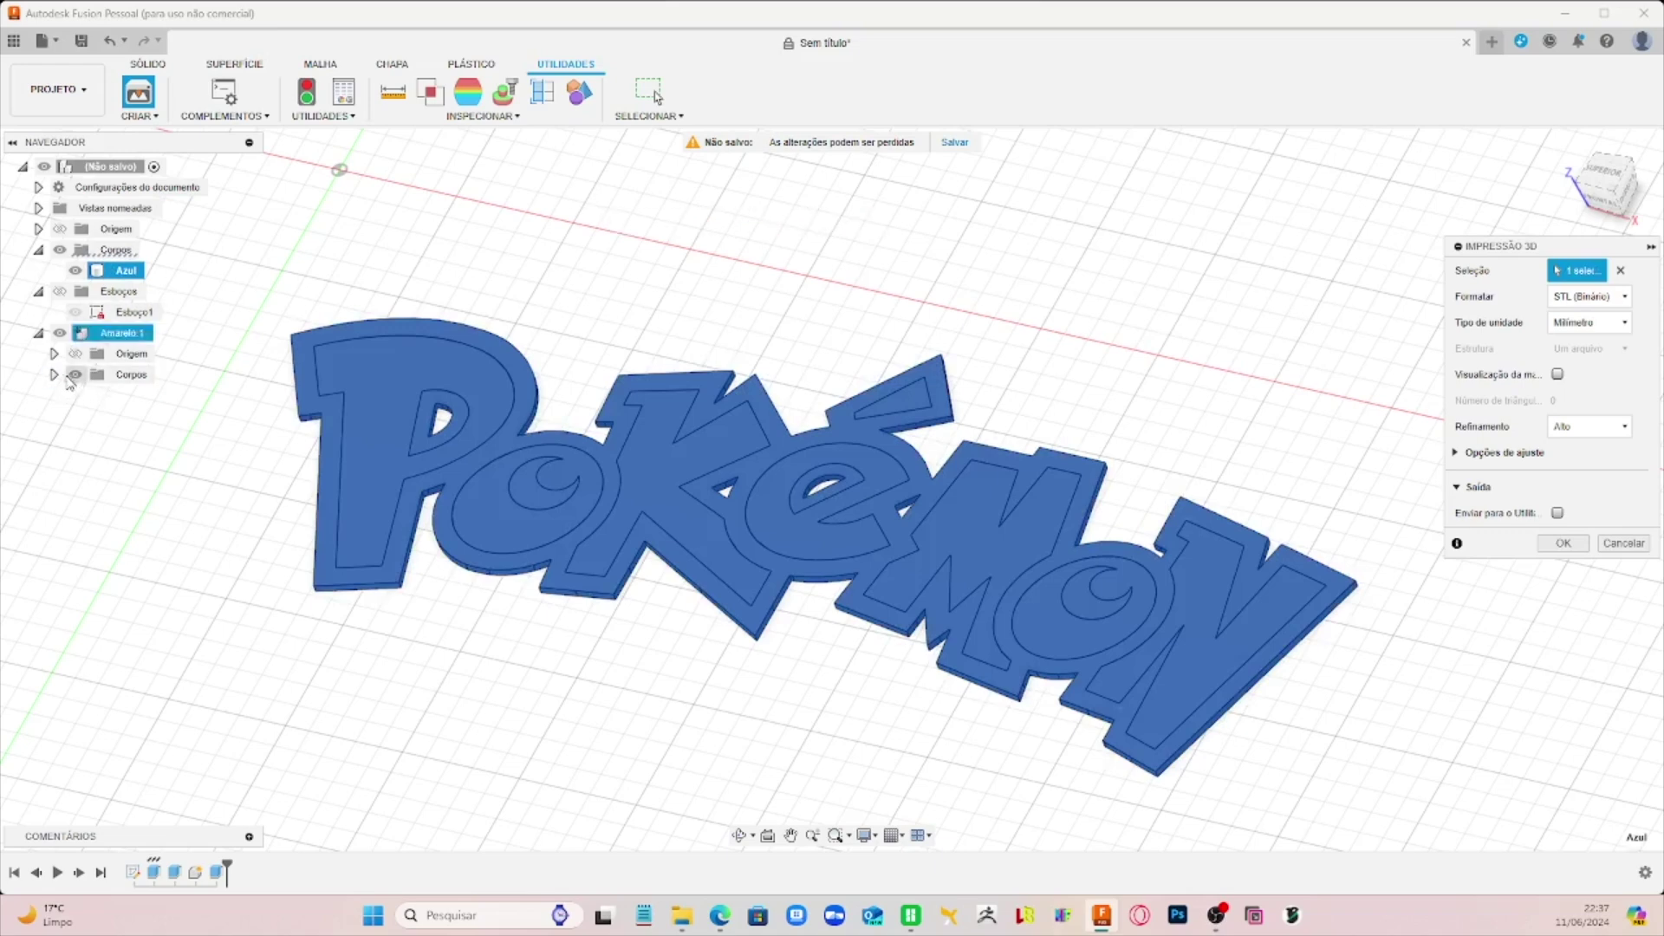
pyautogui.click(53, 375)
pyautogui.click(71, 334)
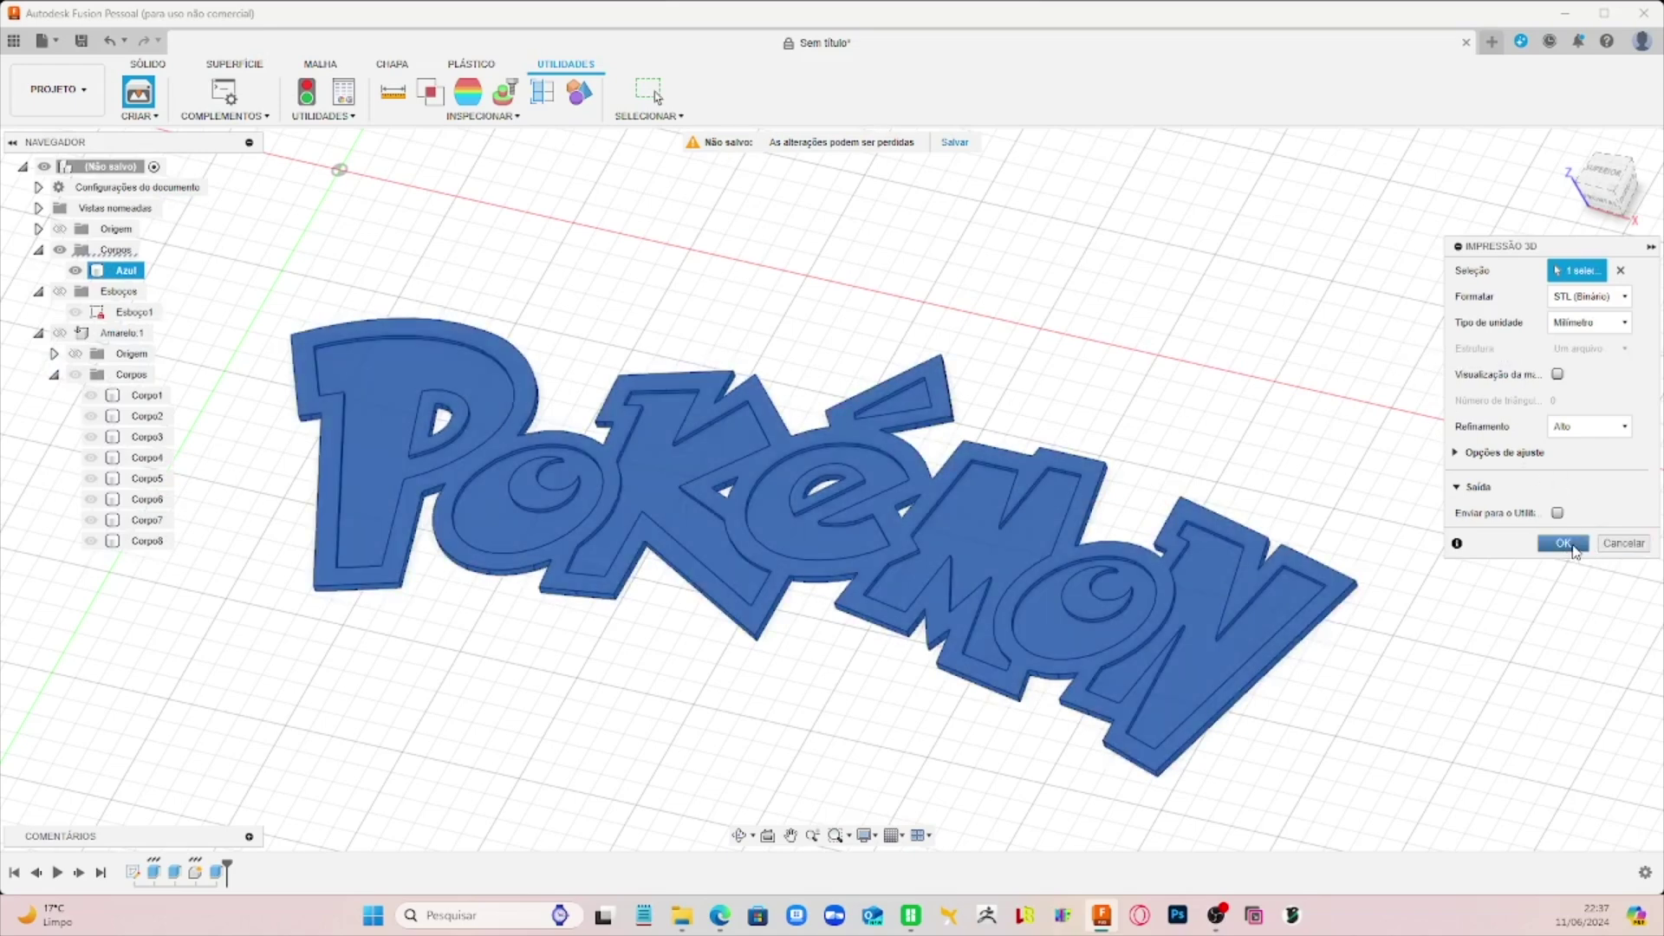
pyautogui.click(1564, 544)
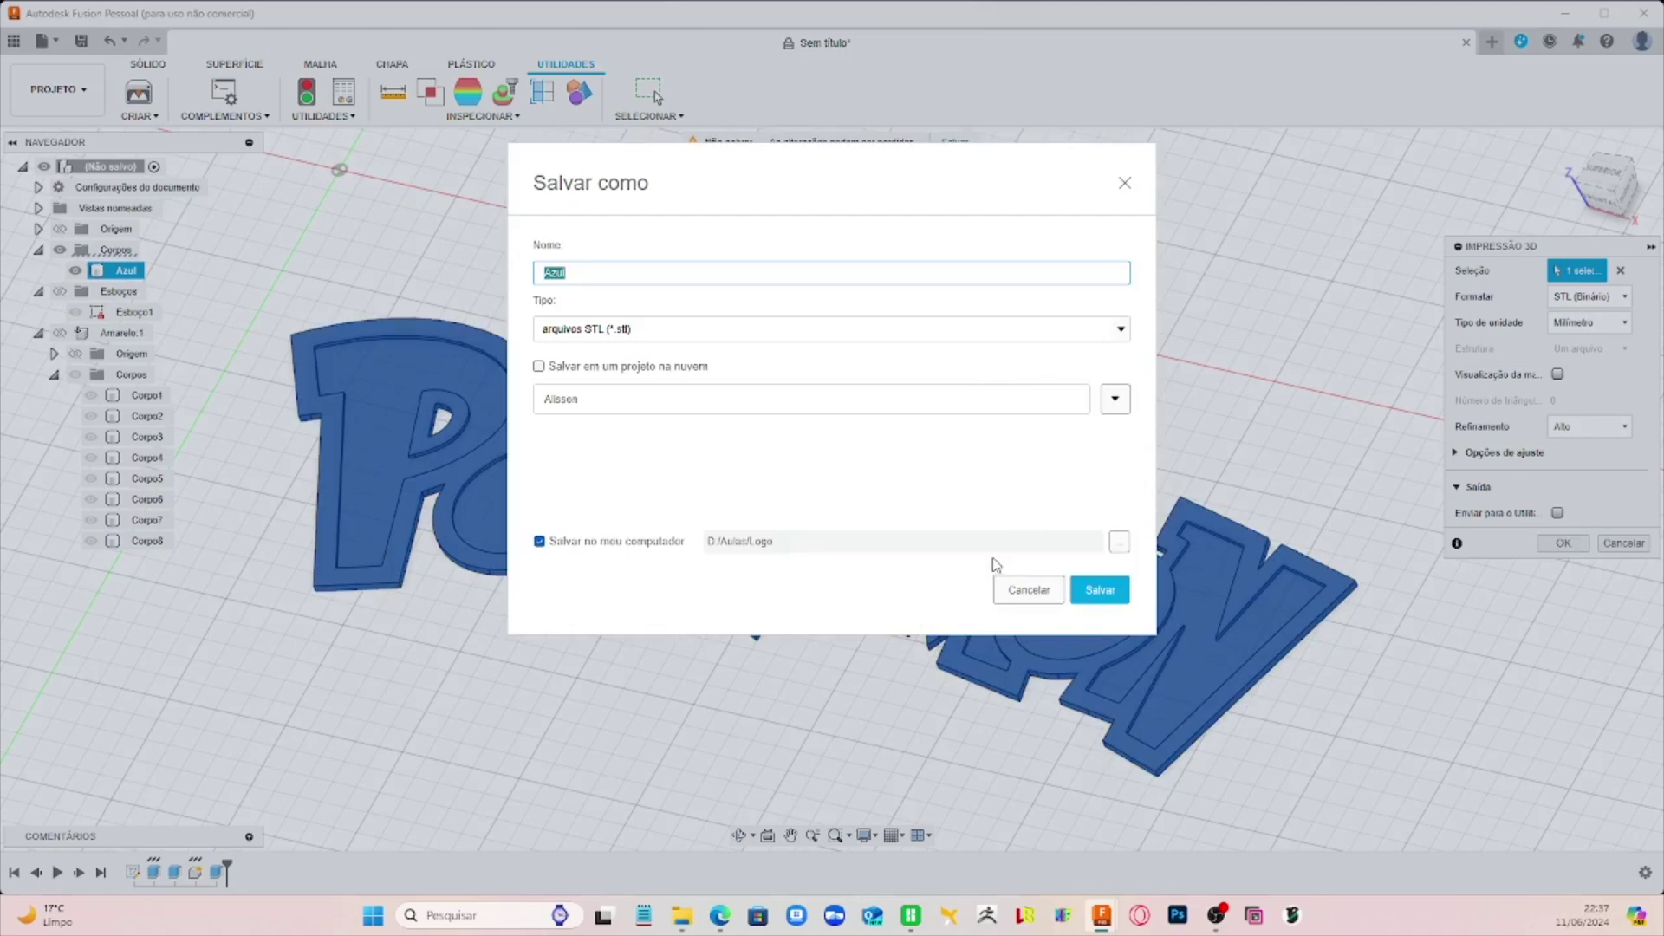
# Step: Pick Roboticando as the cloud project location for the export, leaving cloud saving off
pyautogui.click(1115, 401)
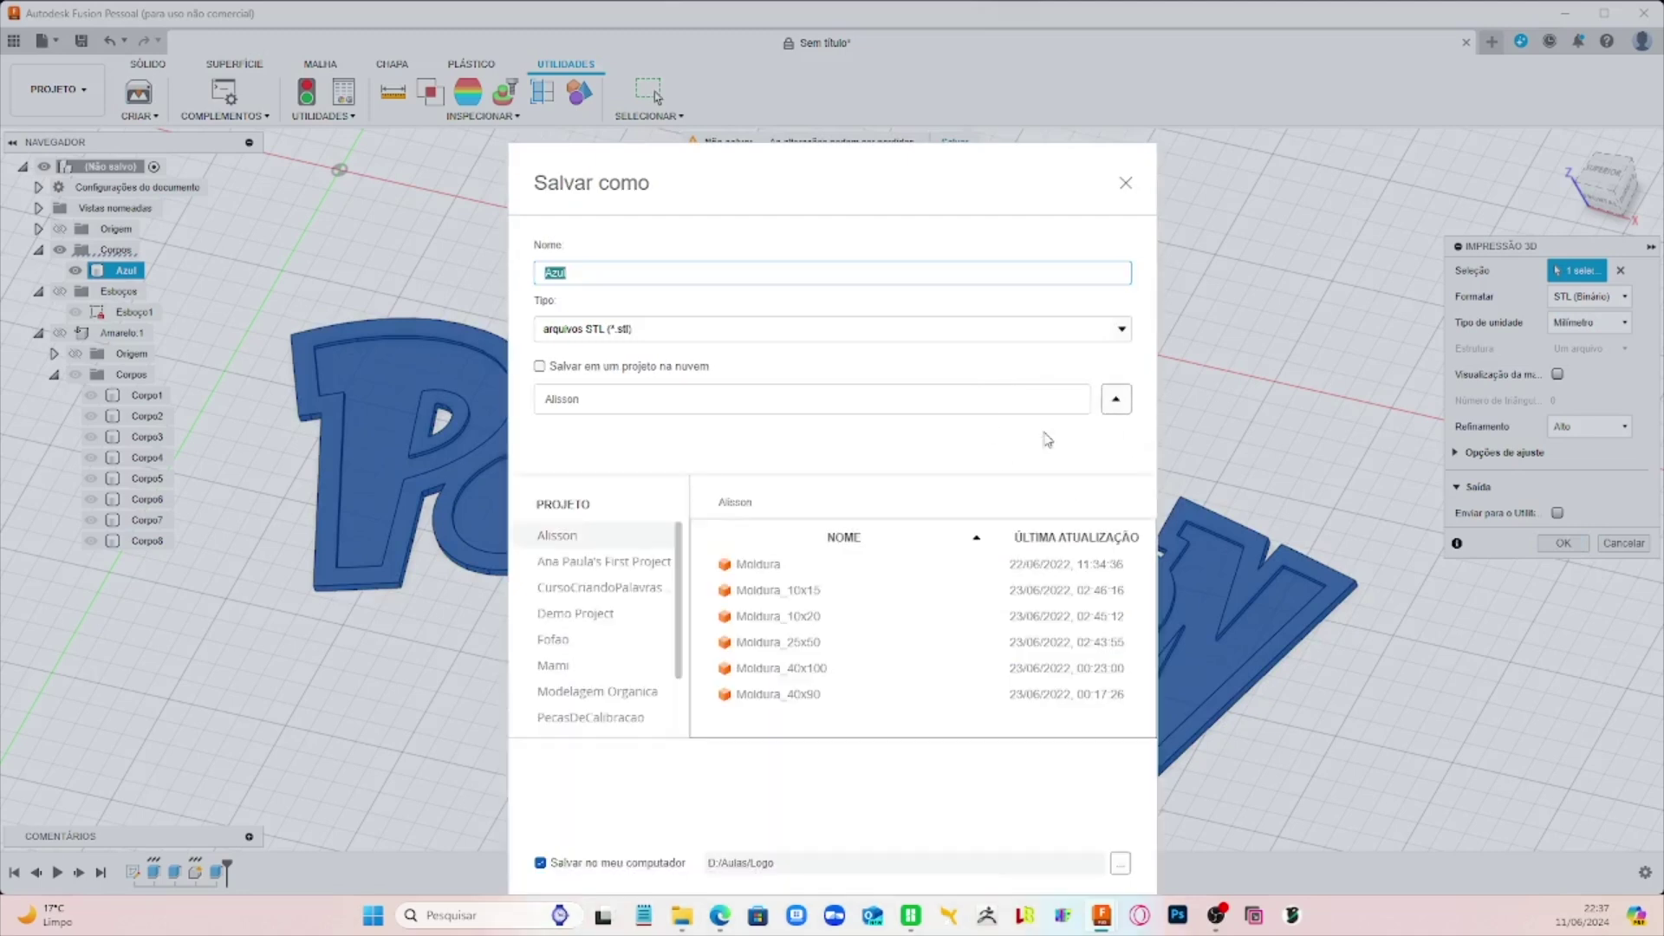
pyautogui.scroll(-2, 611, 684)
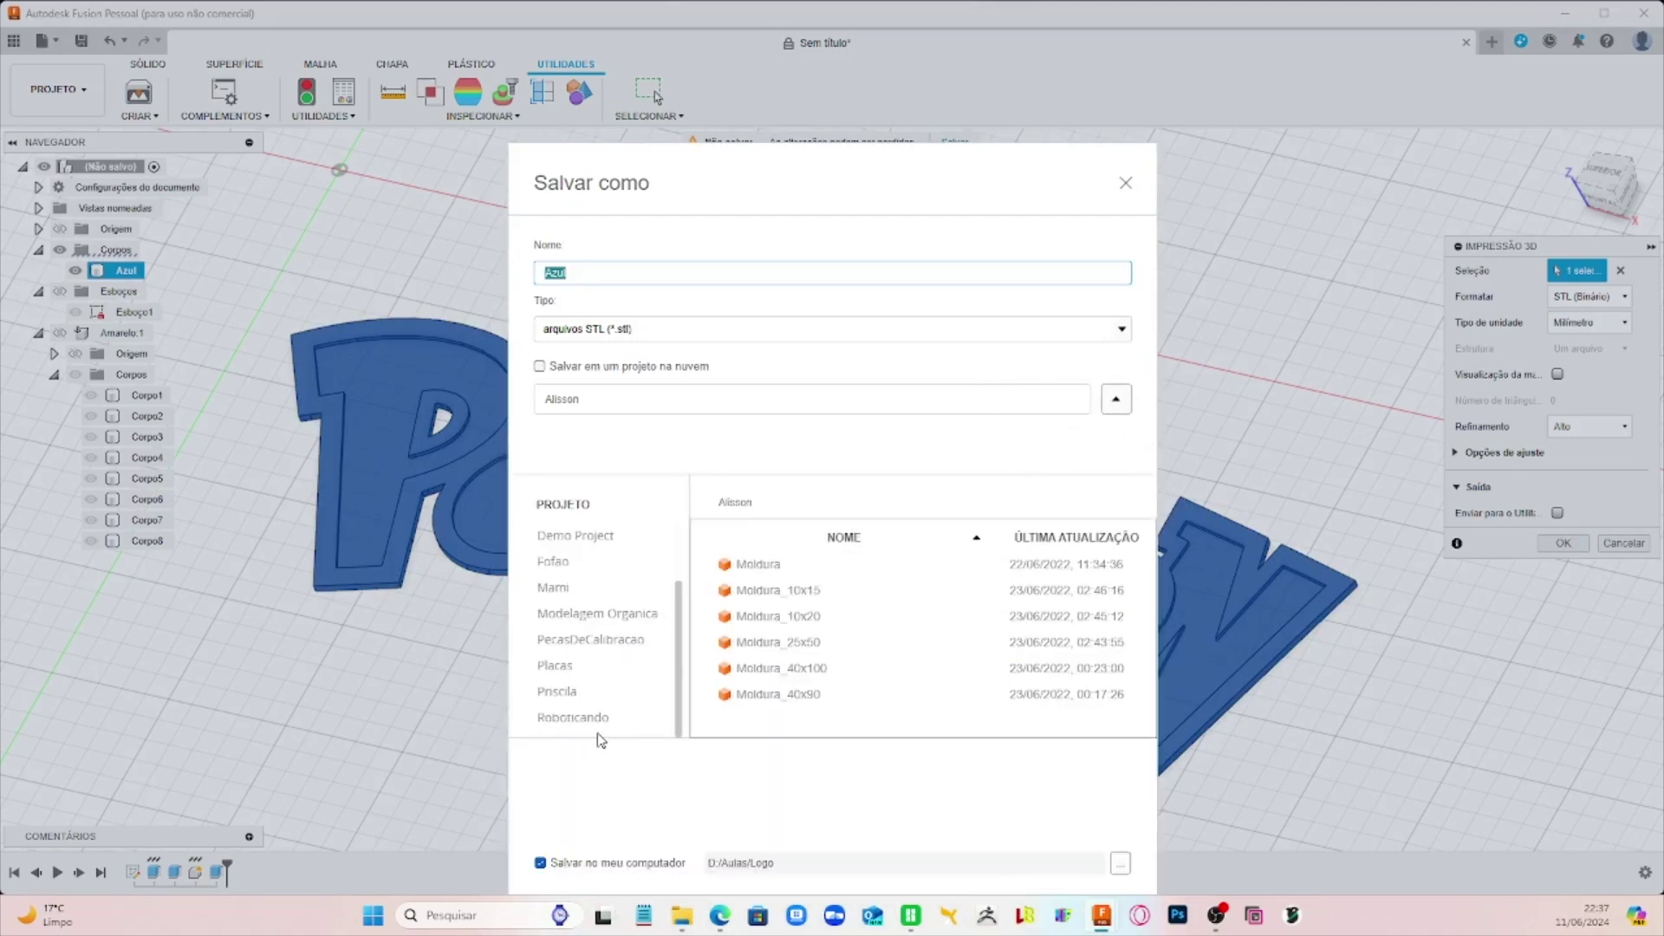
pyautogui.click(615, 720)
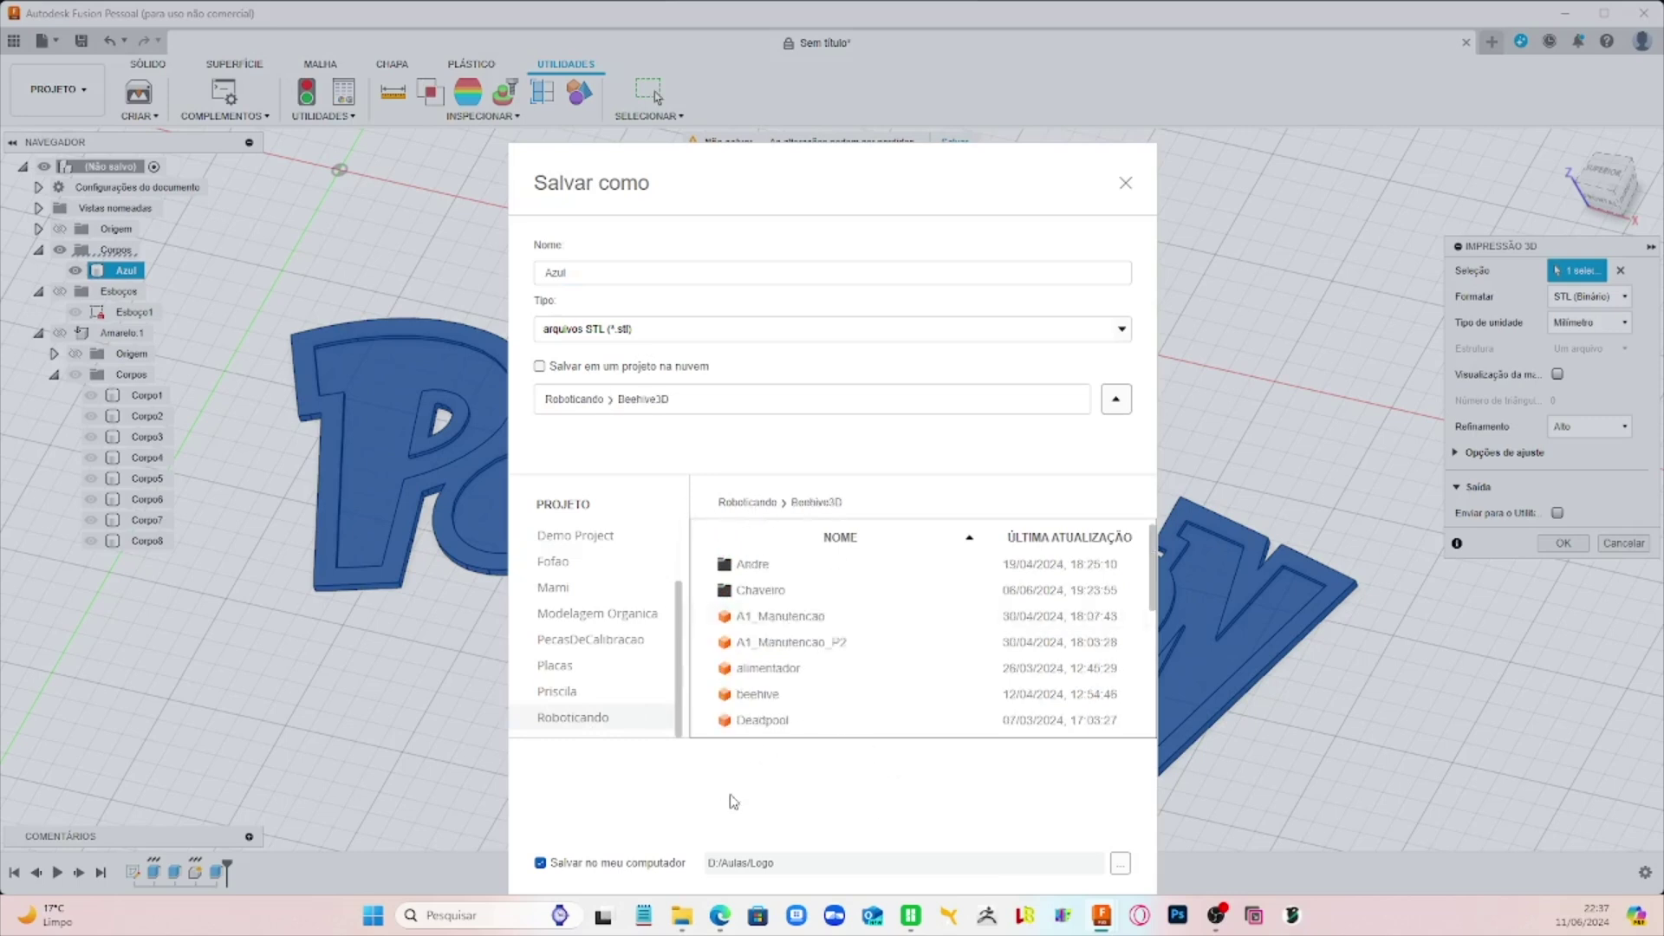
# Step: Create a folder named STL inside D:/Aulas/Logo and choose it as the local save location
pyautogui.click(1120, 863)
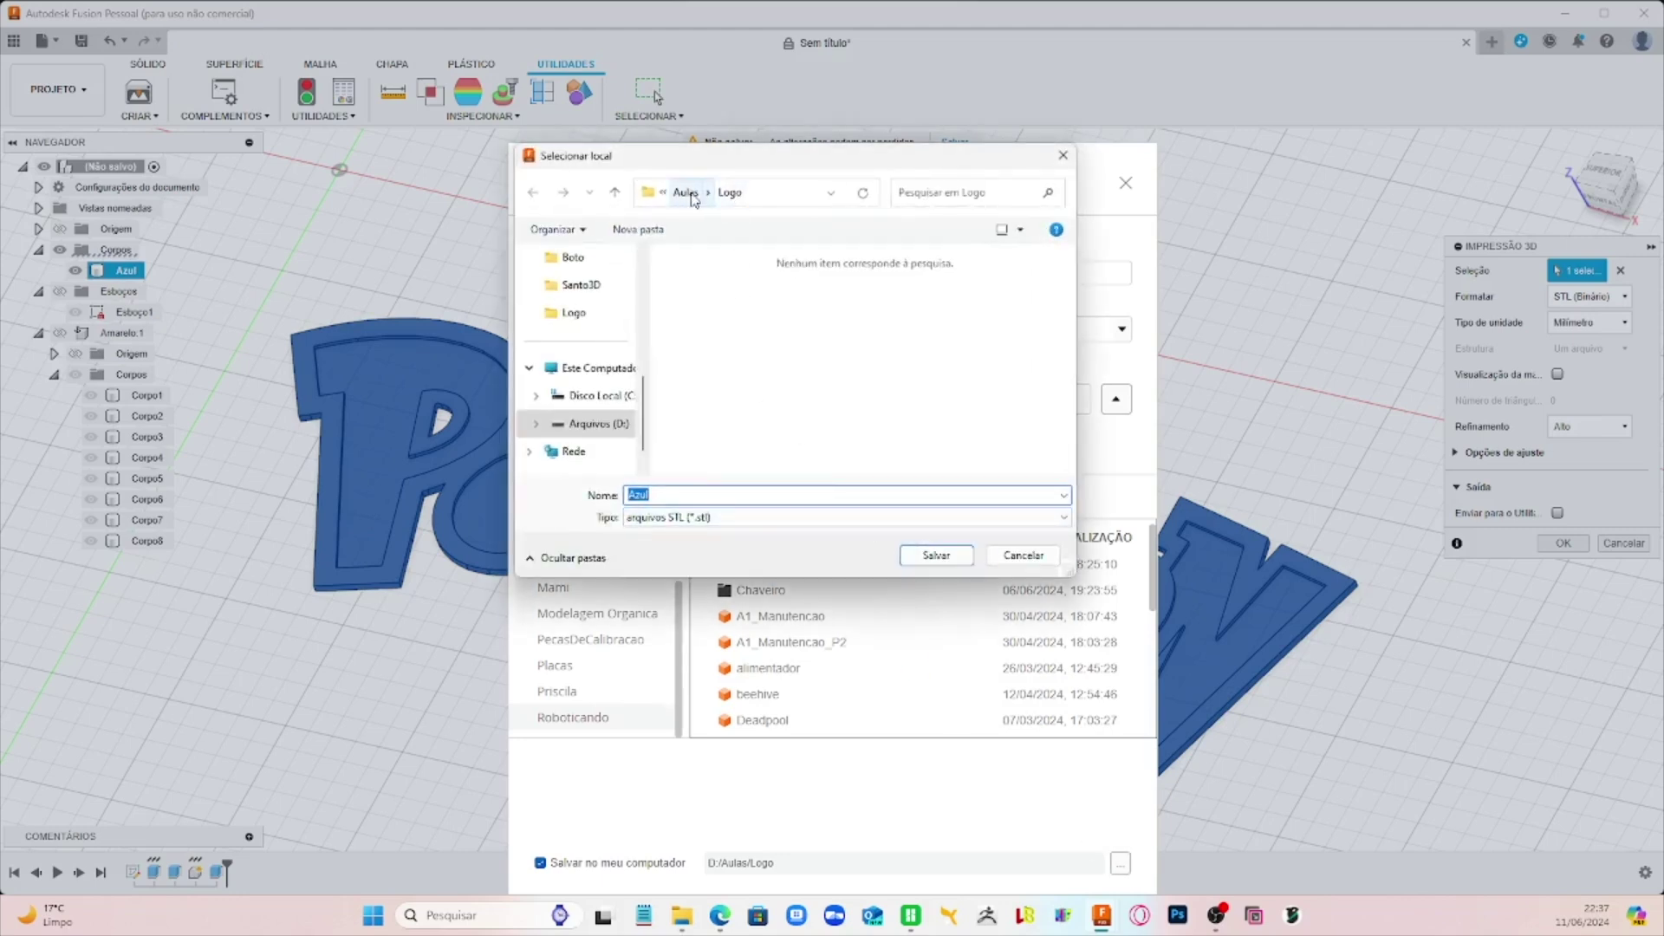
pyautogui.click(648, 235)
pyautogui.write('STL')
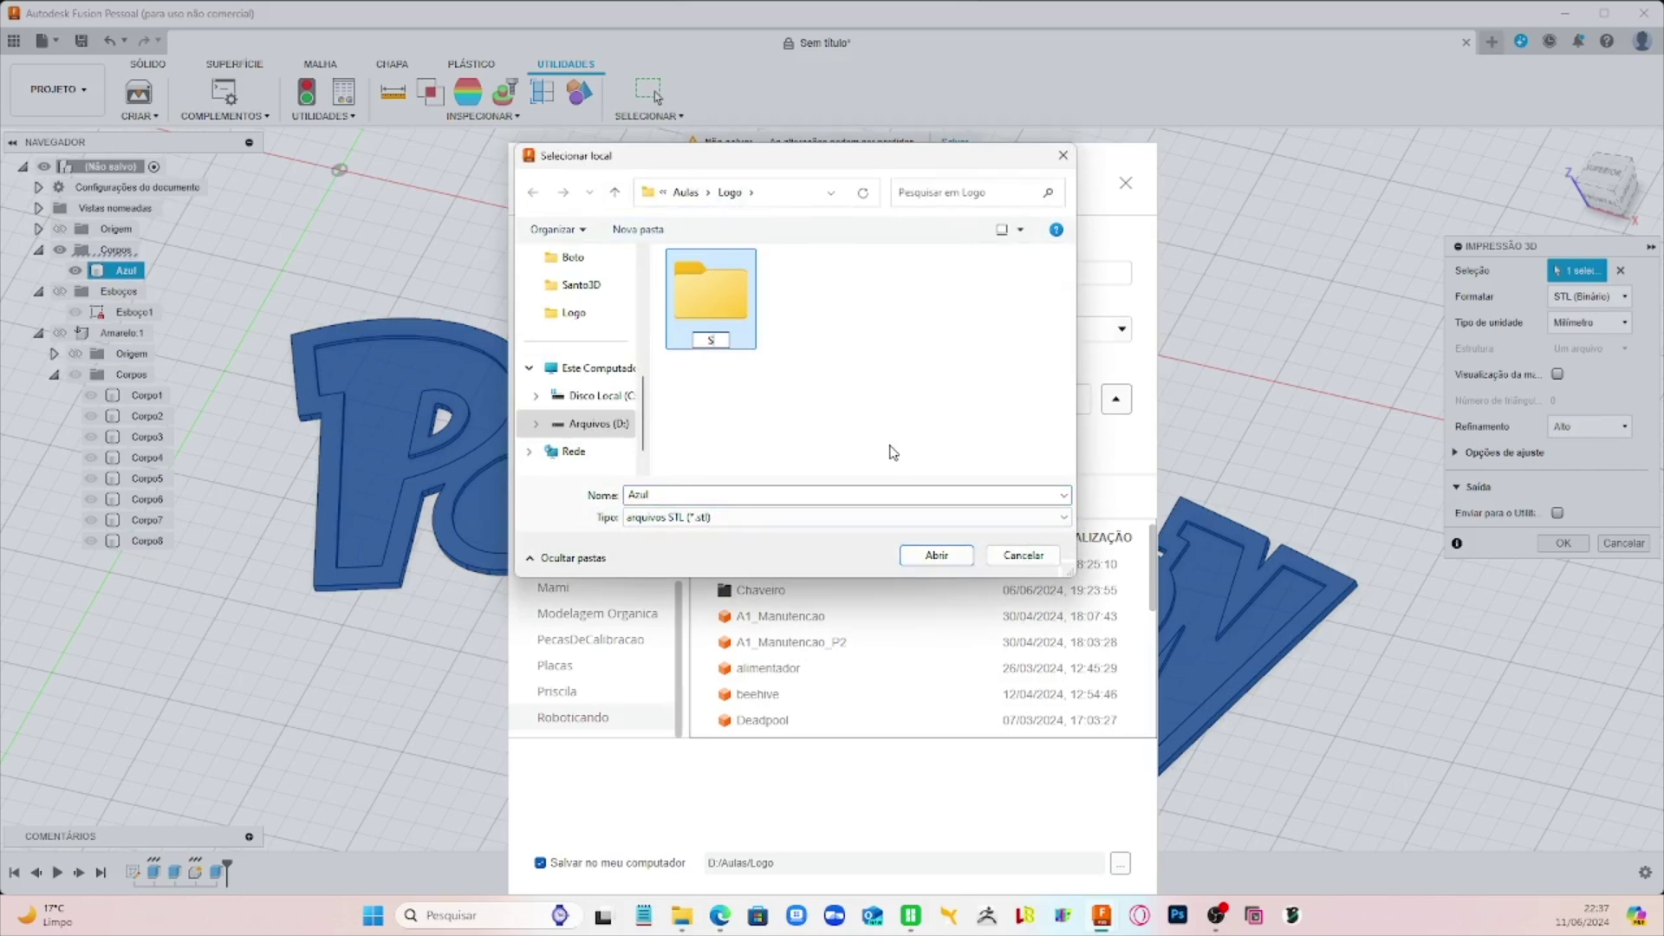
pyautogui.press('Return')
pyautogui.press('Return')
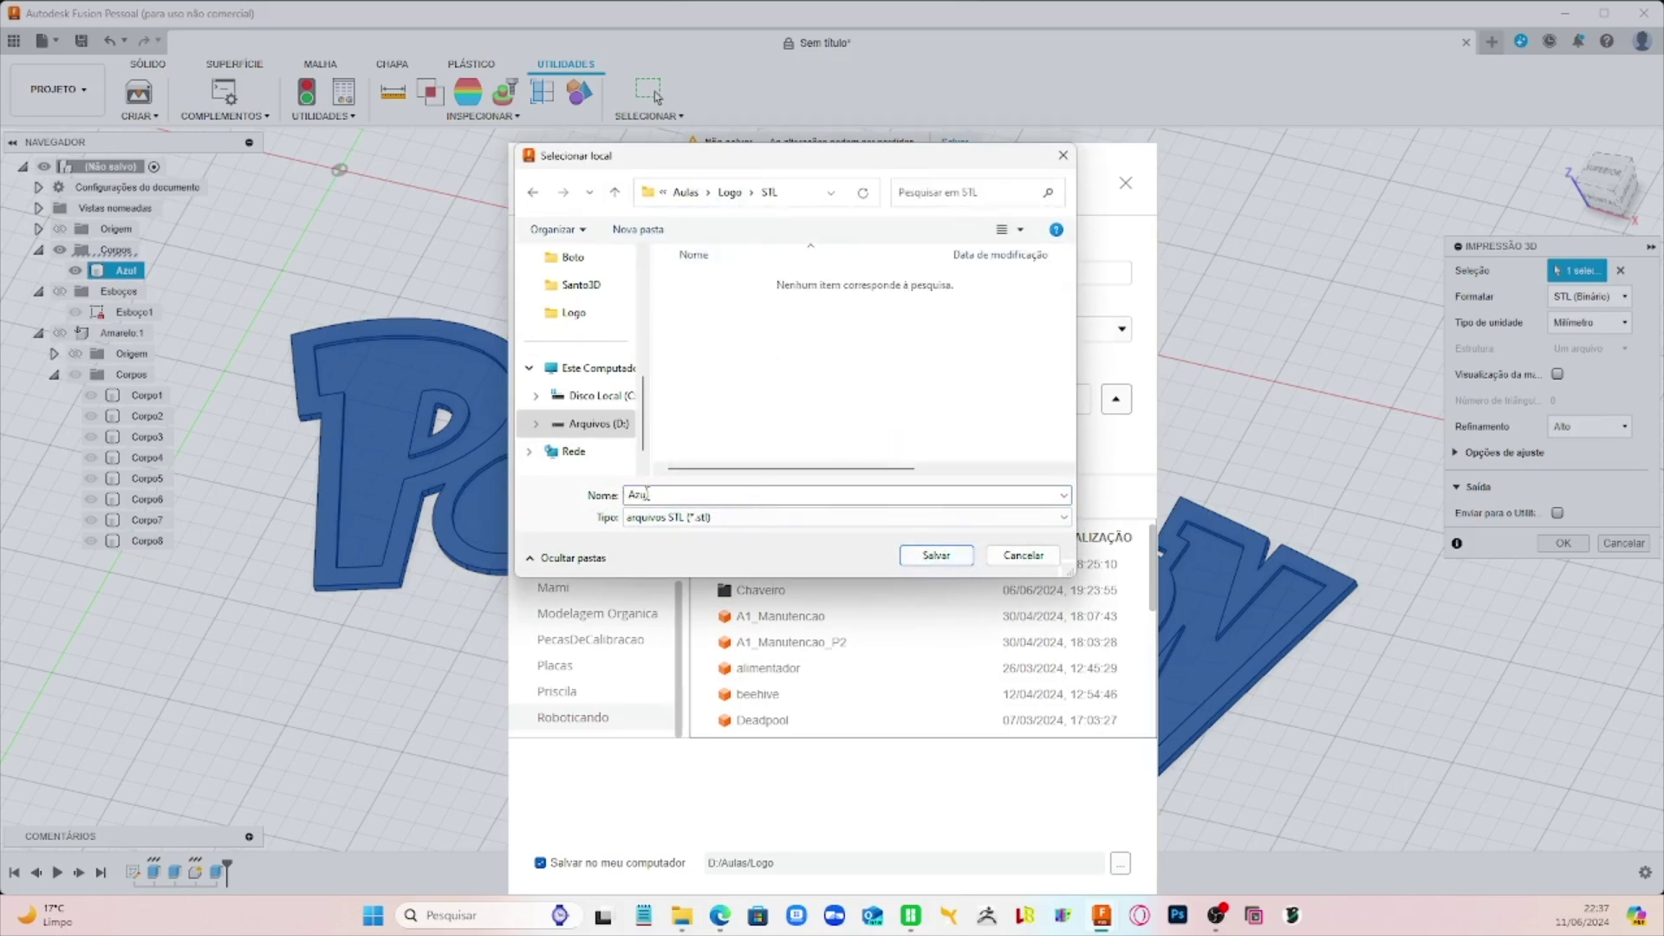
pyautogui.click(957, 557)
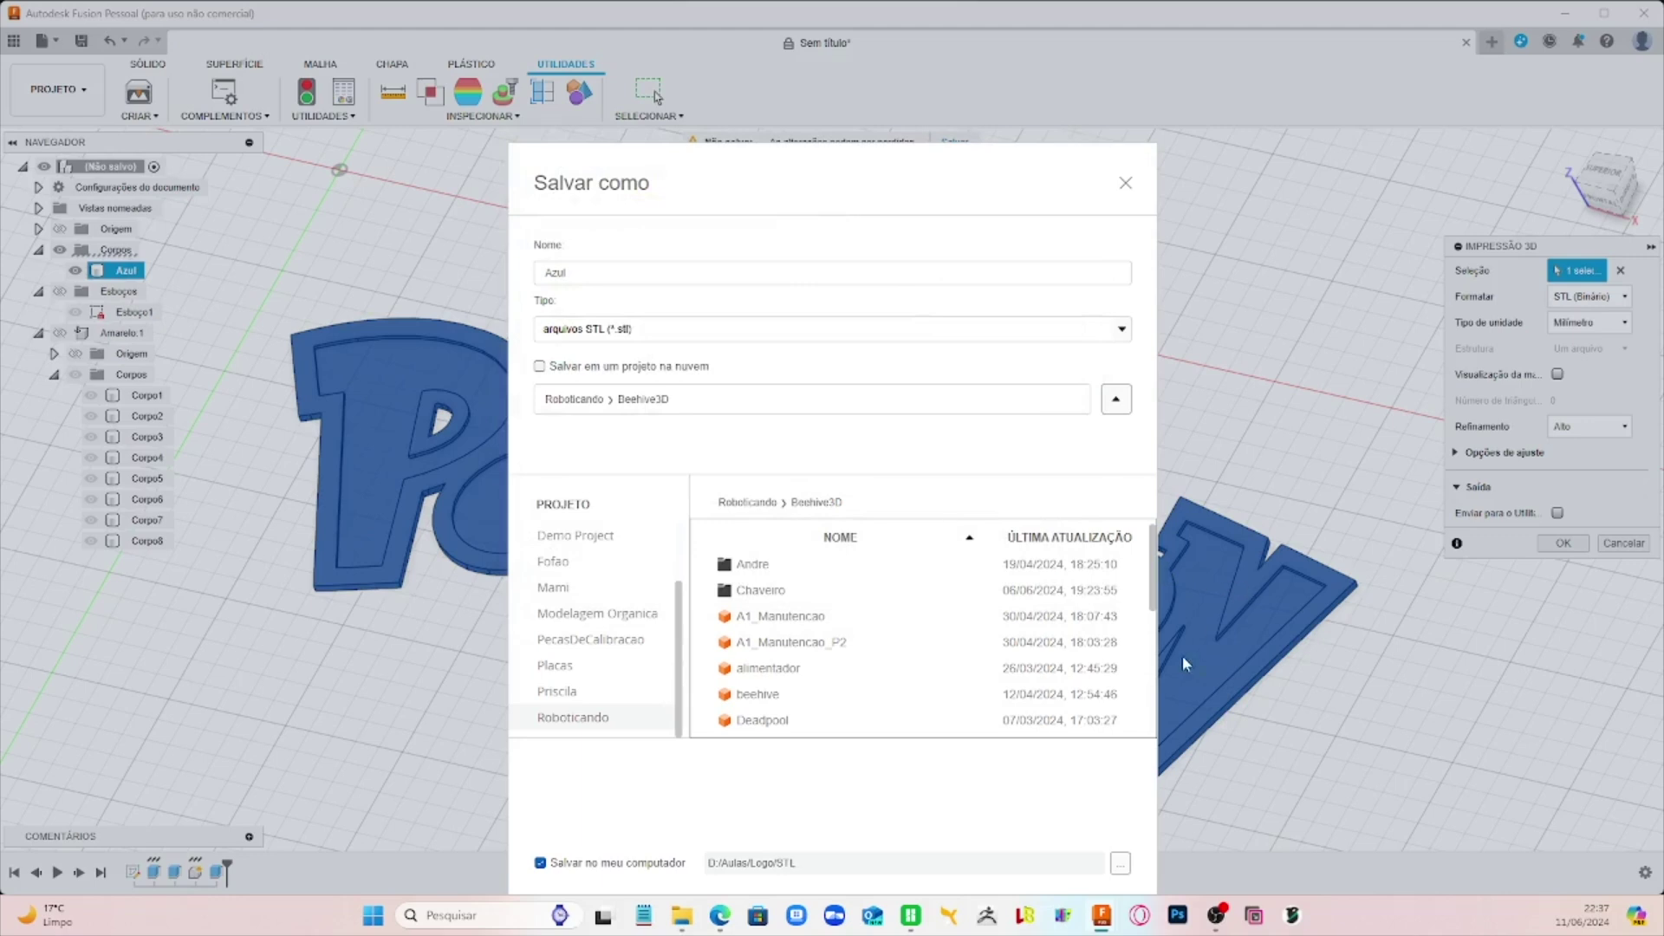
# Step: Save the blue base as the STL file Azul in D:/Aulas/Logo/STL
pyautogui.moveTo(997, 186); pyautogui.dragTo(1018, 125)
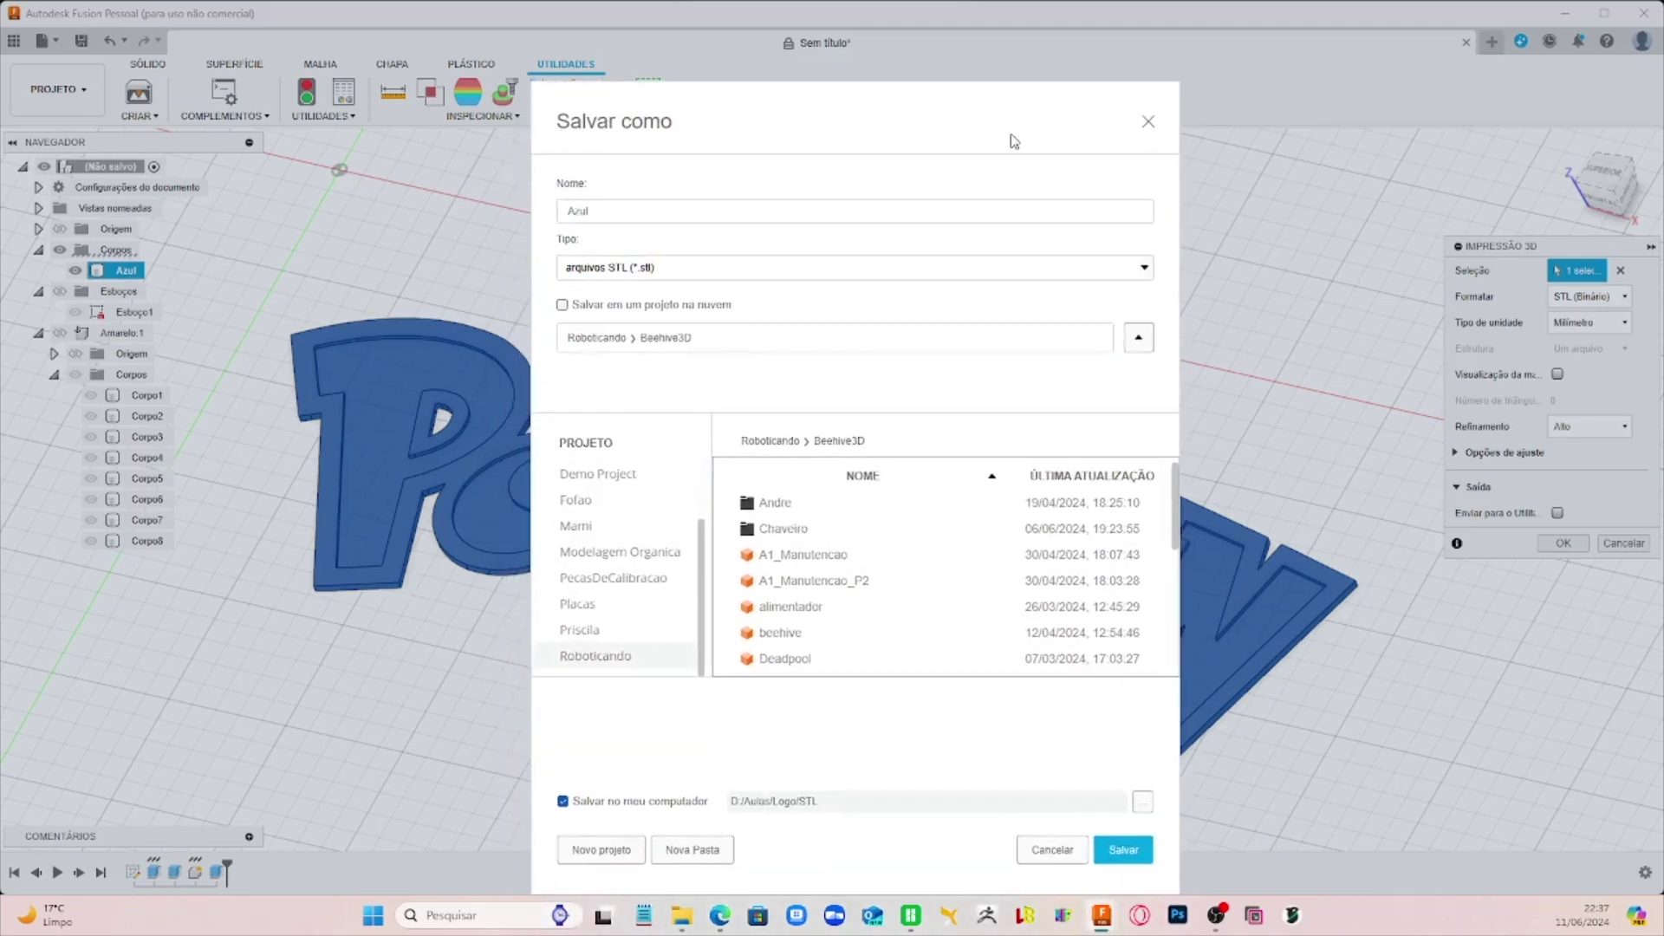
pyautogui.click(1130, 854)
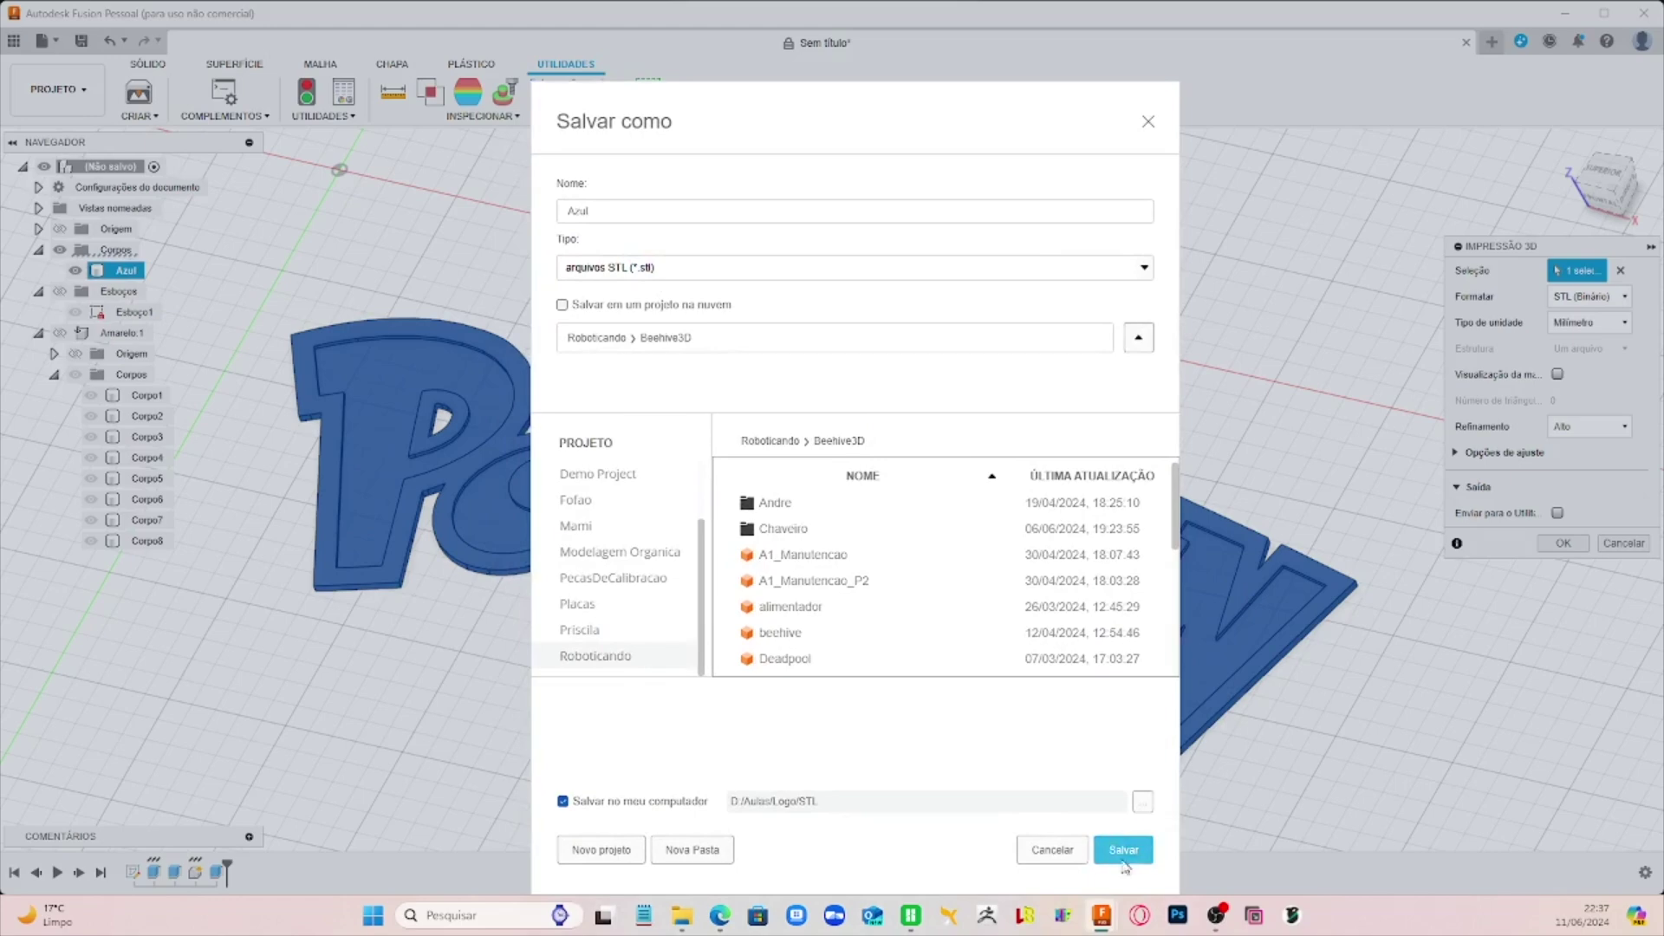
pyautogui.click(1127, 851)
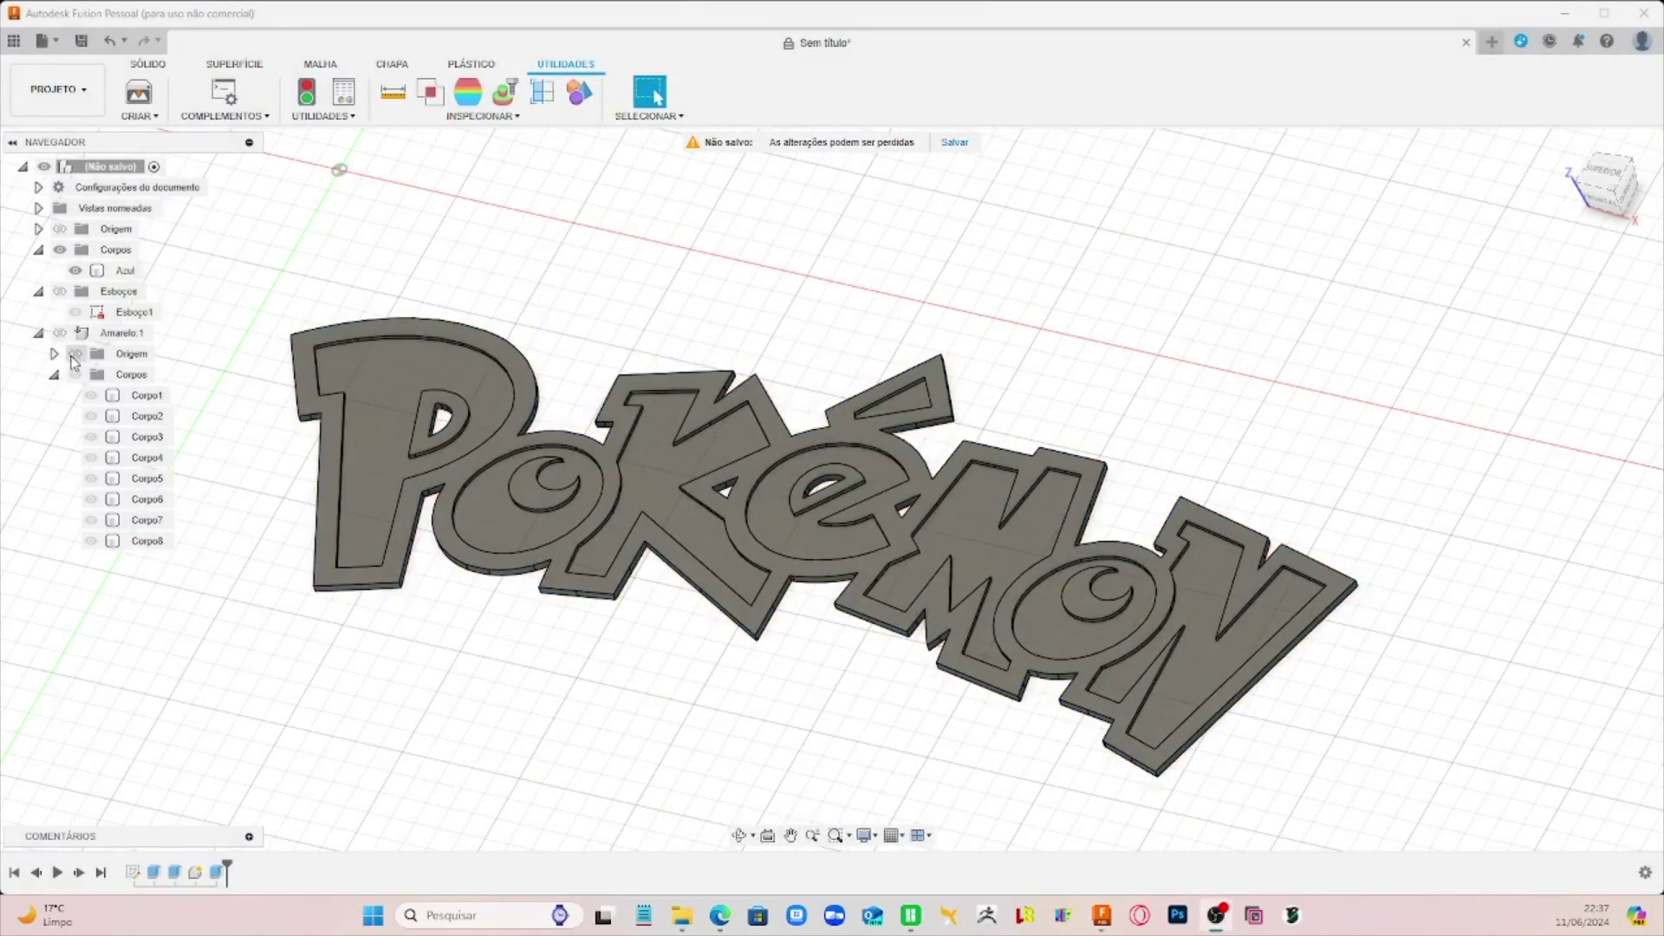
# Step: Show the Amarelo component again together with its origin and bodies
pyautogui.click(75, 378)
pyautogui.click(73, 378)
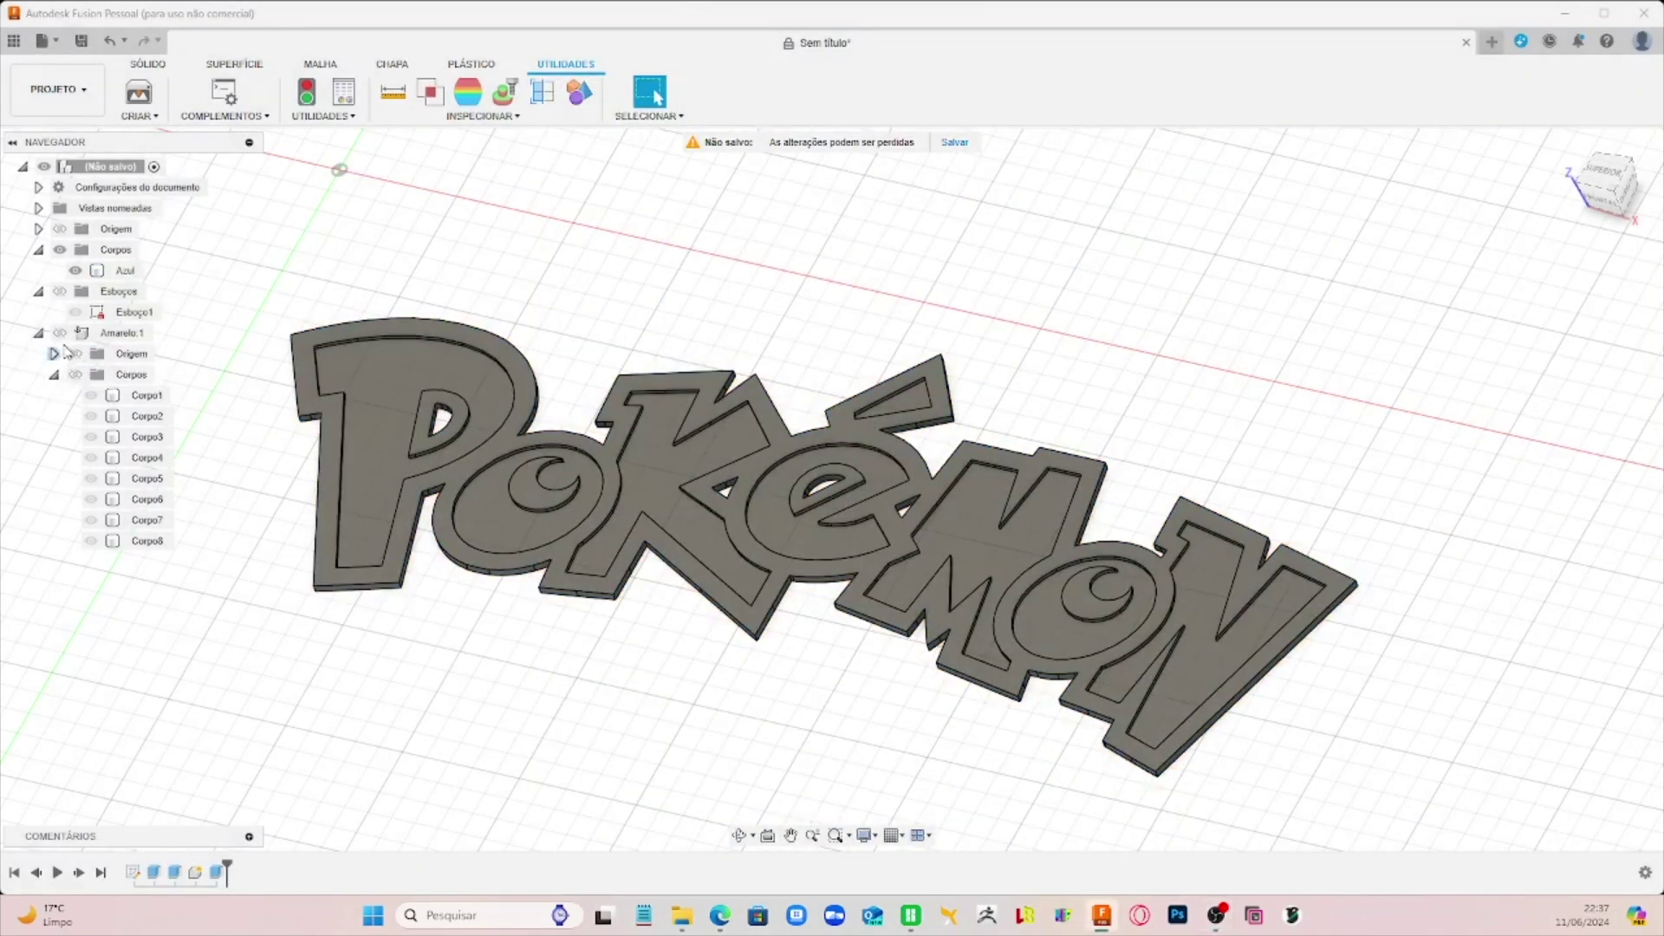
pyautogui.click(62, 336)
pyautogui.click(75, 354)
pyautogui.click(75, 374)
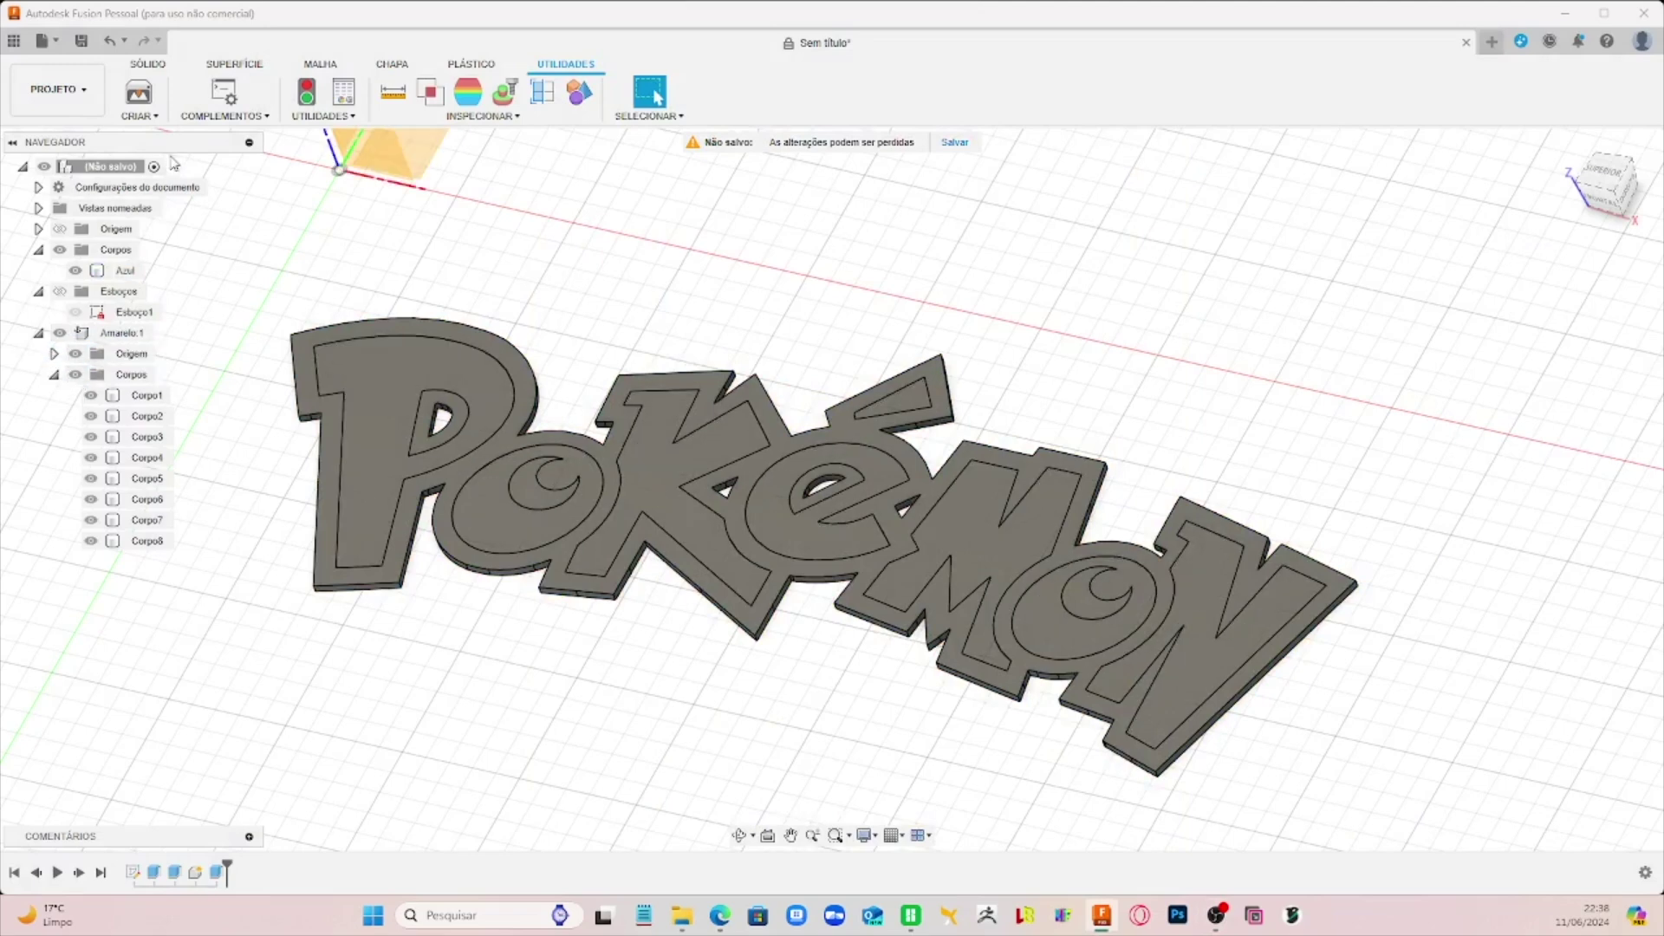
# Step: Export the whole Amarelo component as a single binary STL named Amarelo in D:/Aulas/Logo/STL
pyautogui.click(141, 95)
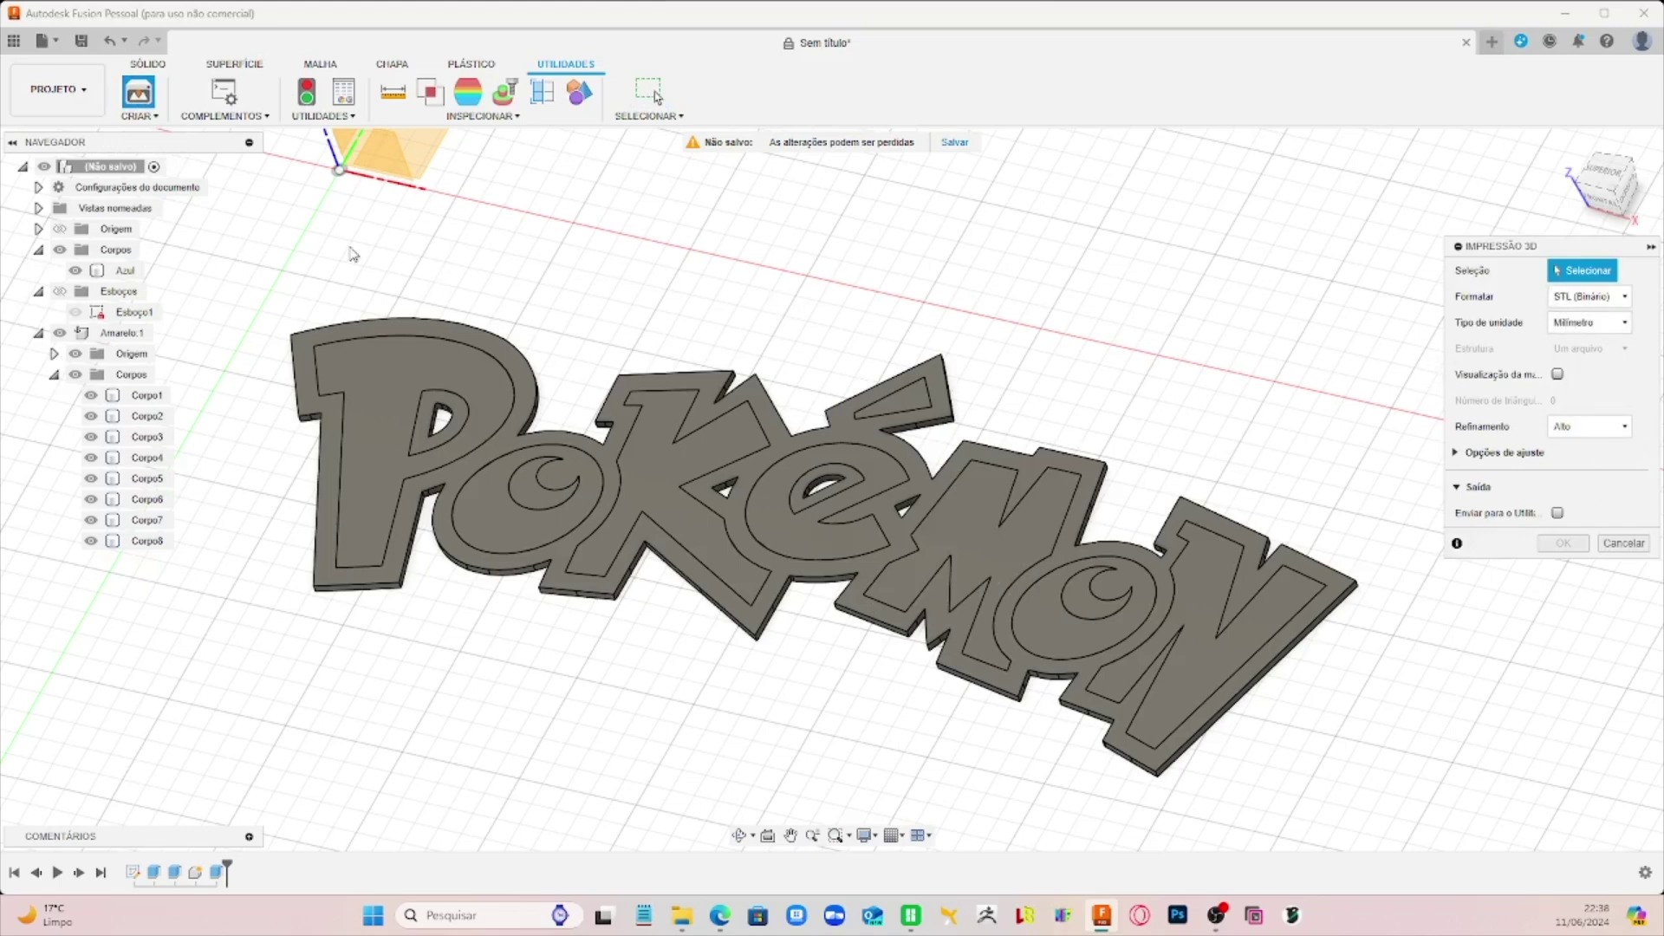
pyautogui.click(121, 337)
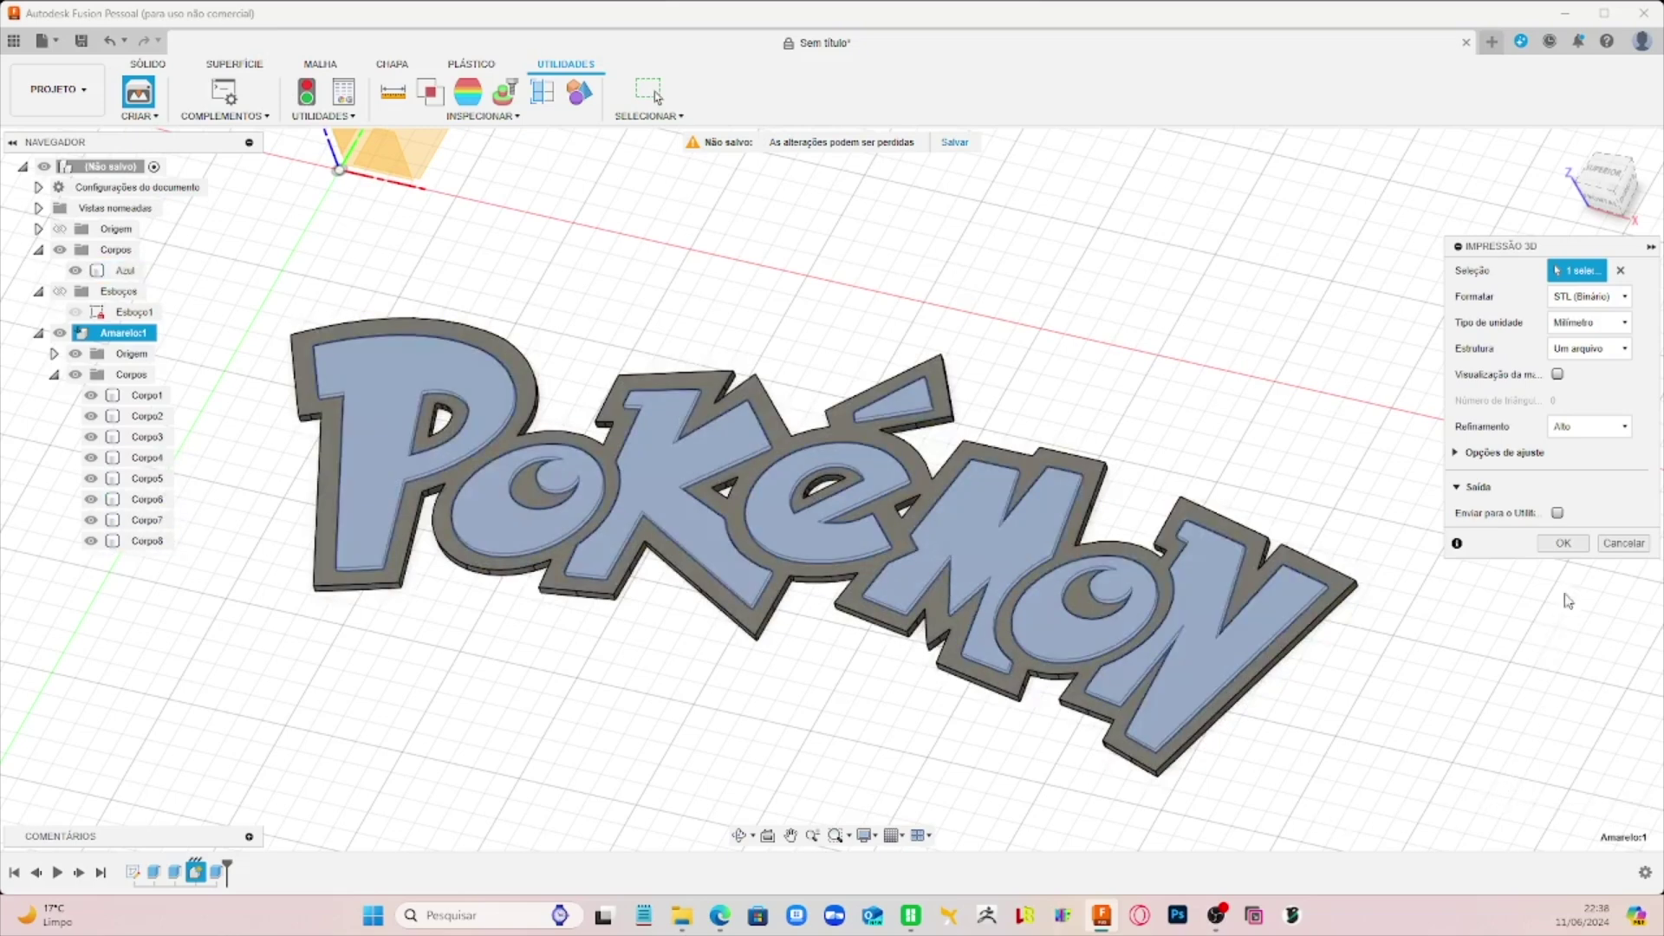
pyautogui.click(1563, 543)
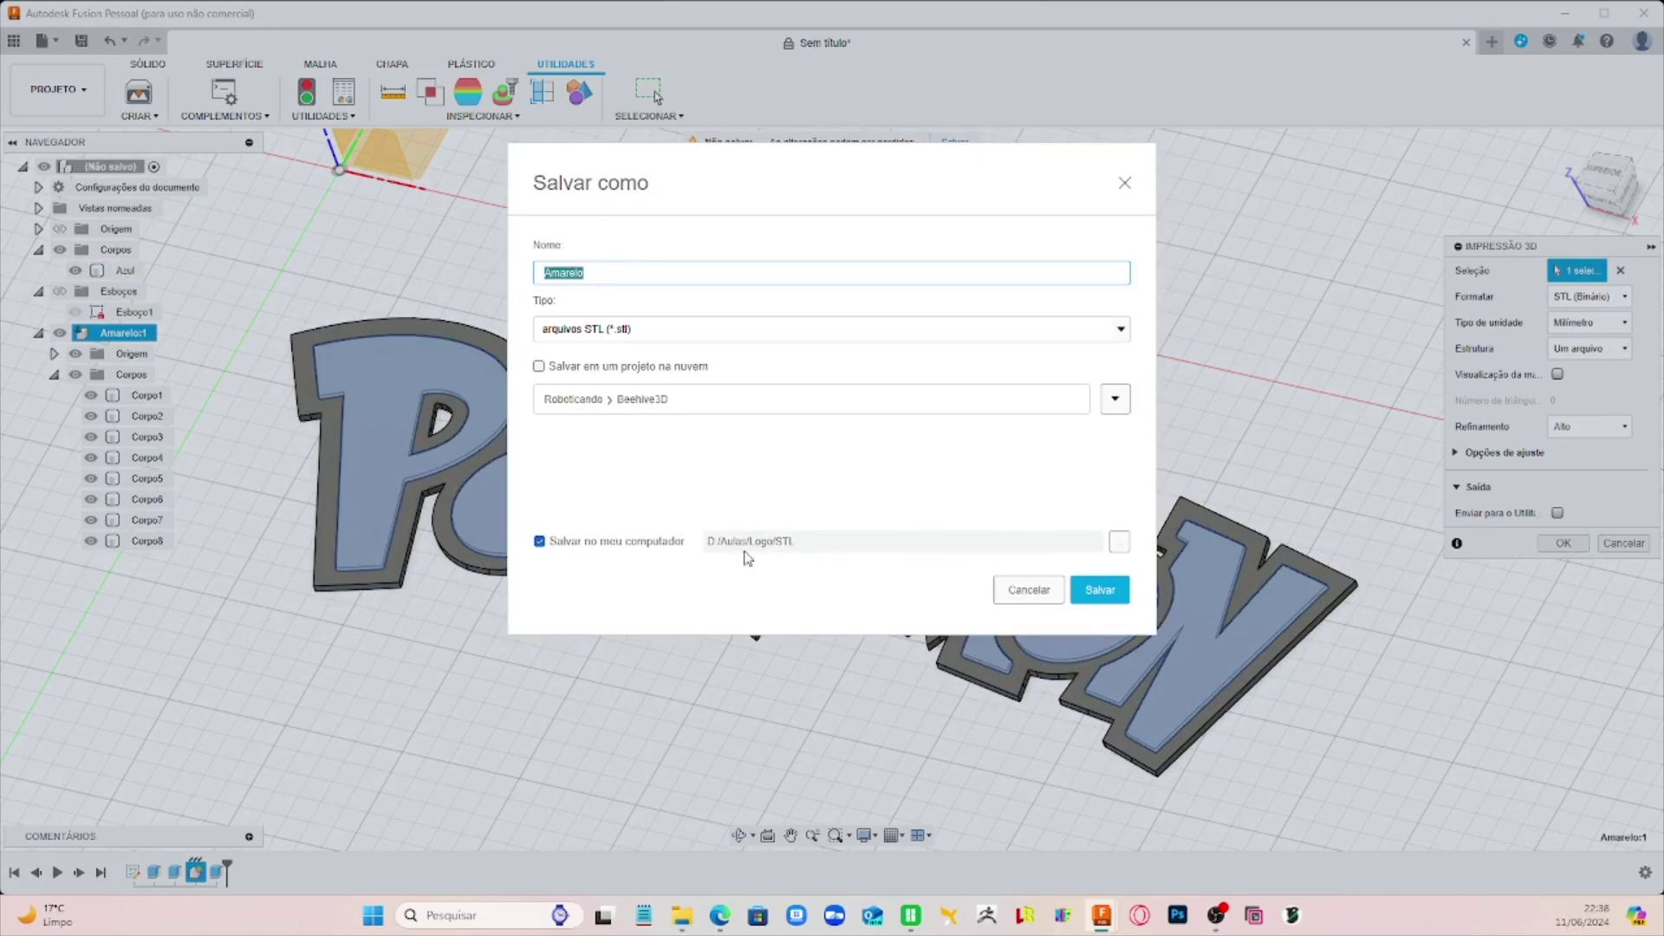
pyautogui.click(1099, 589)
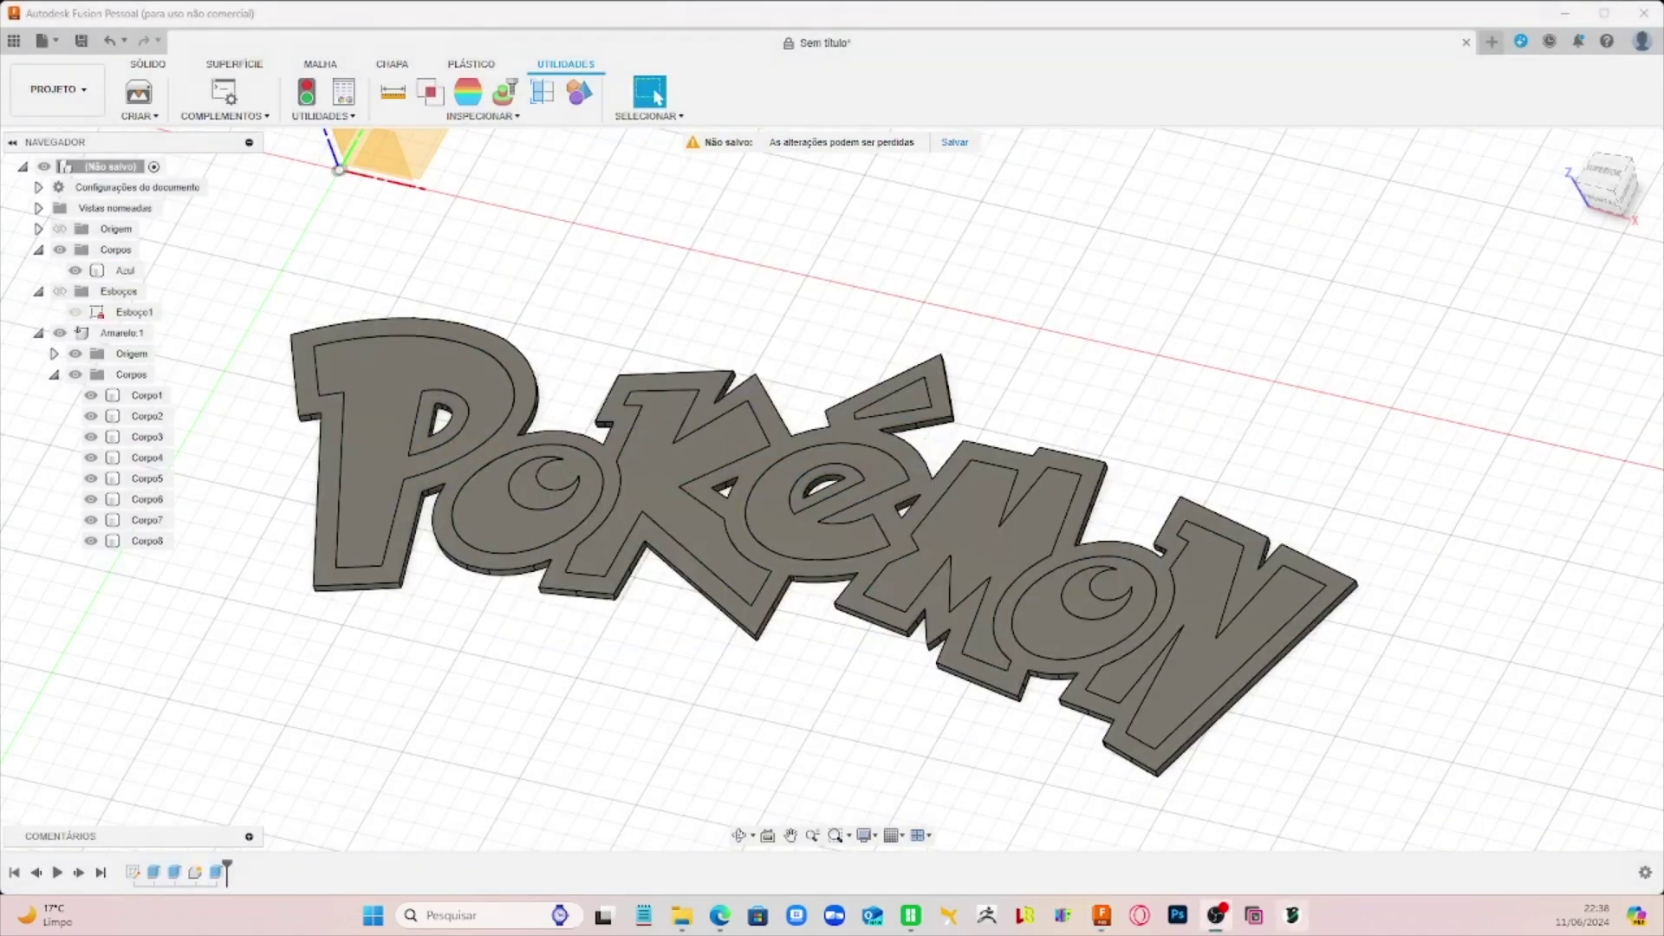
# Step: Launch Bambu Studio
pyautogui.rightClick(912, 917)
pyautogui.click(1176, 741)
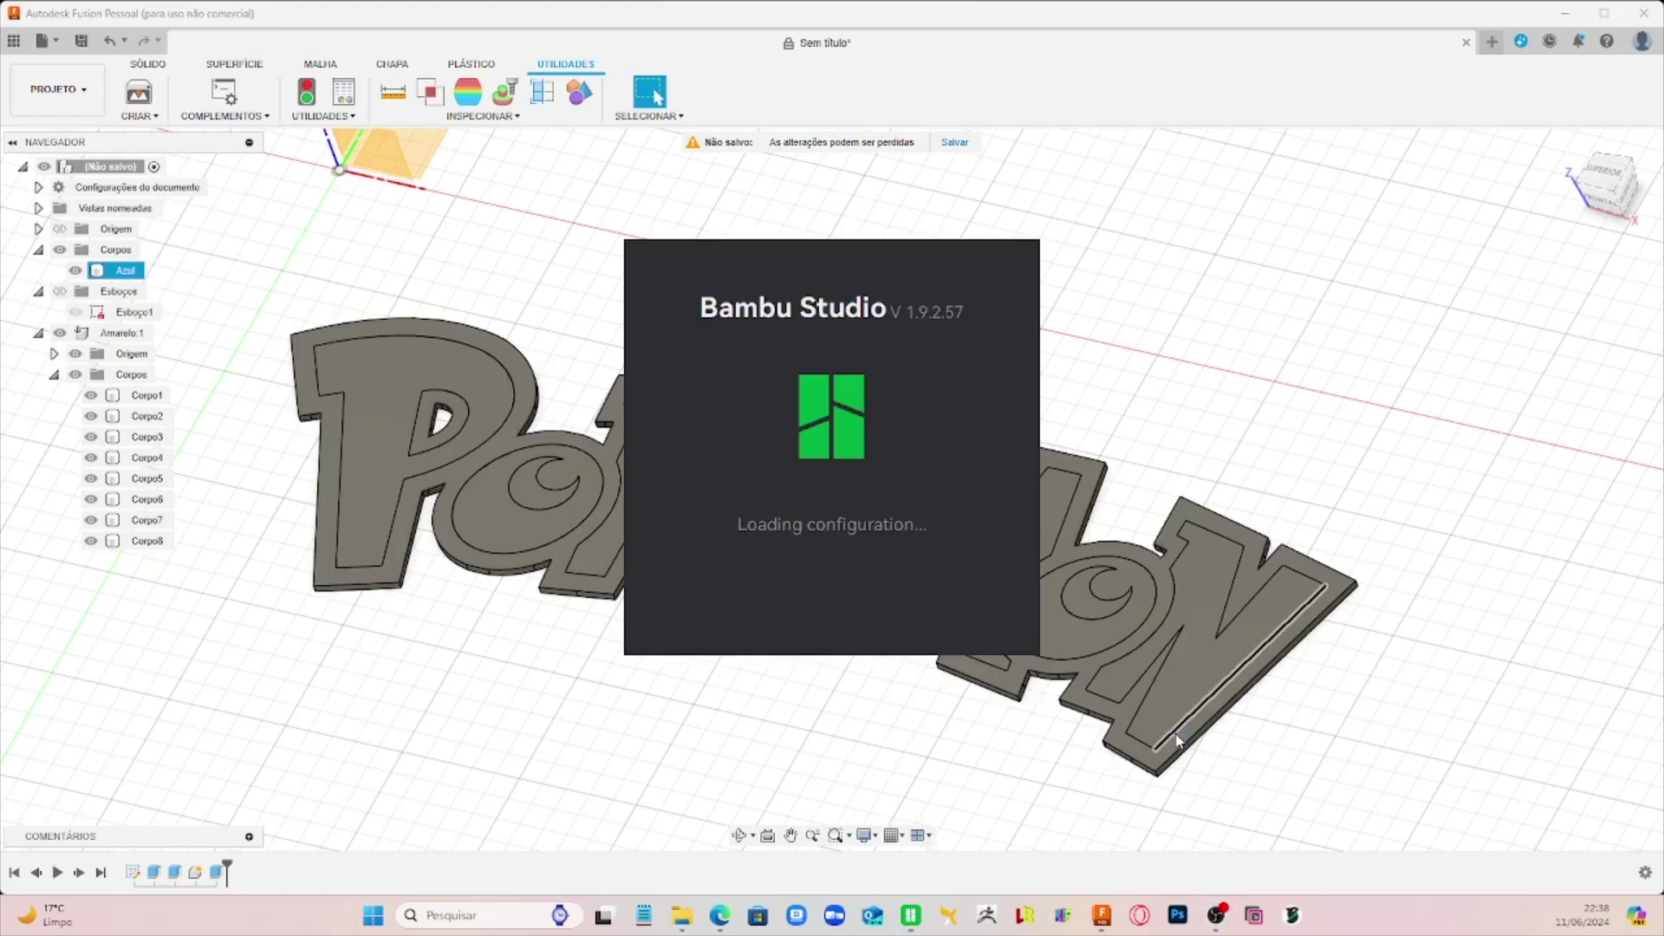
pyautogui.click(967, 795)
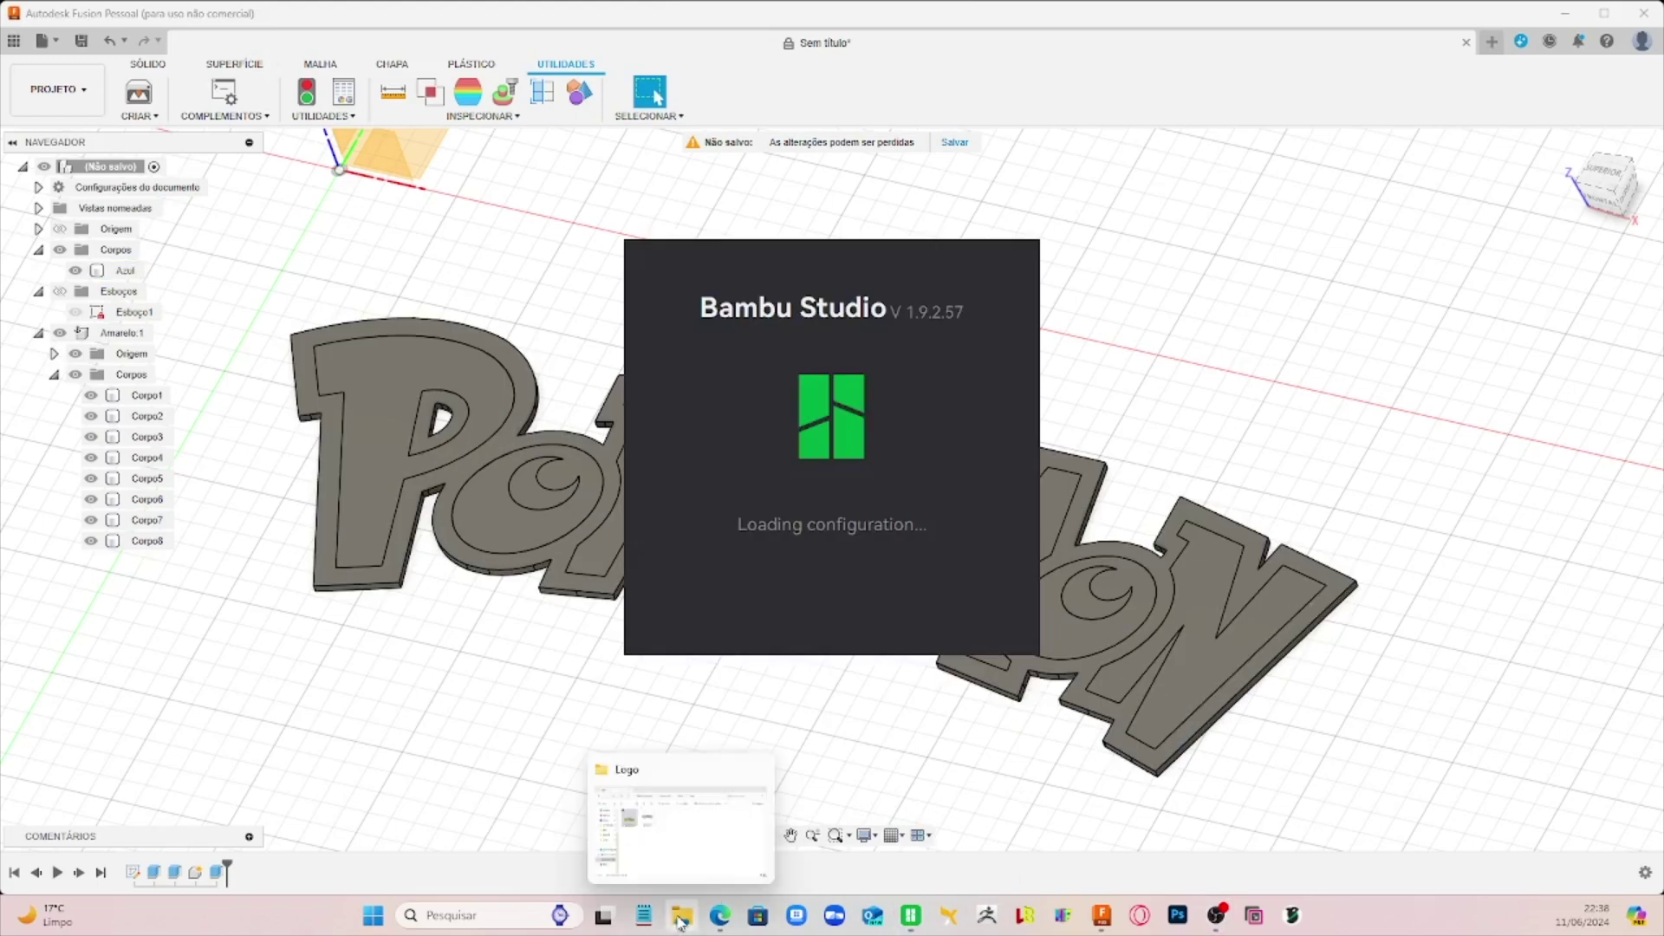
# Step: Switch to File Explorer and open the STL folder inside Logo to check the exported Amarelo and Azul files
pyautogui.click(682, 920)
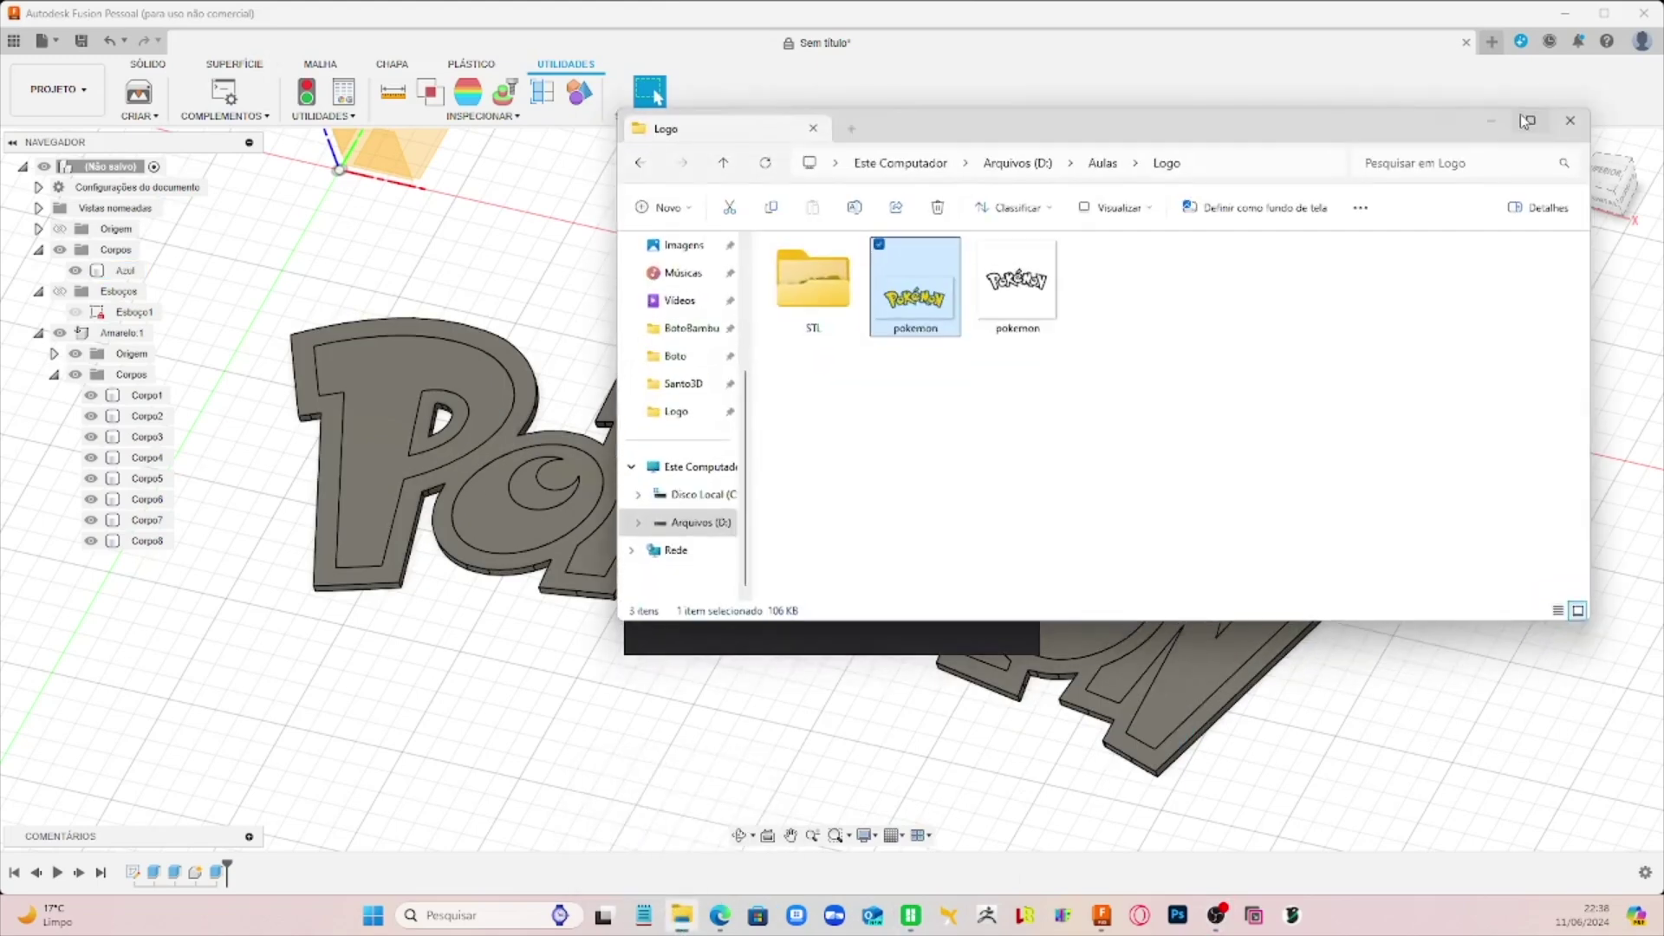
pyautogui.doubleClick(824, 294)
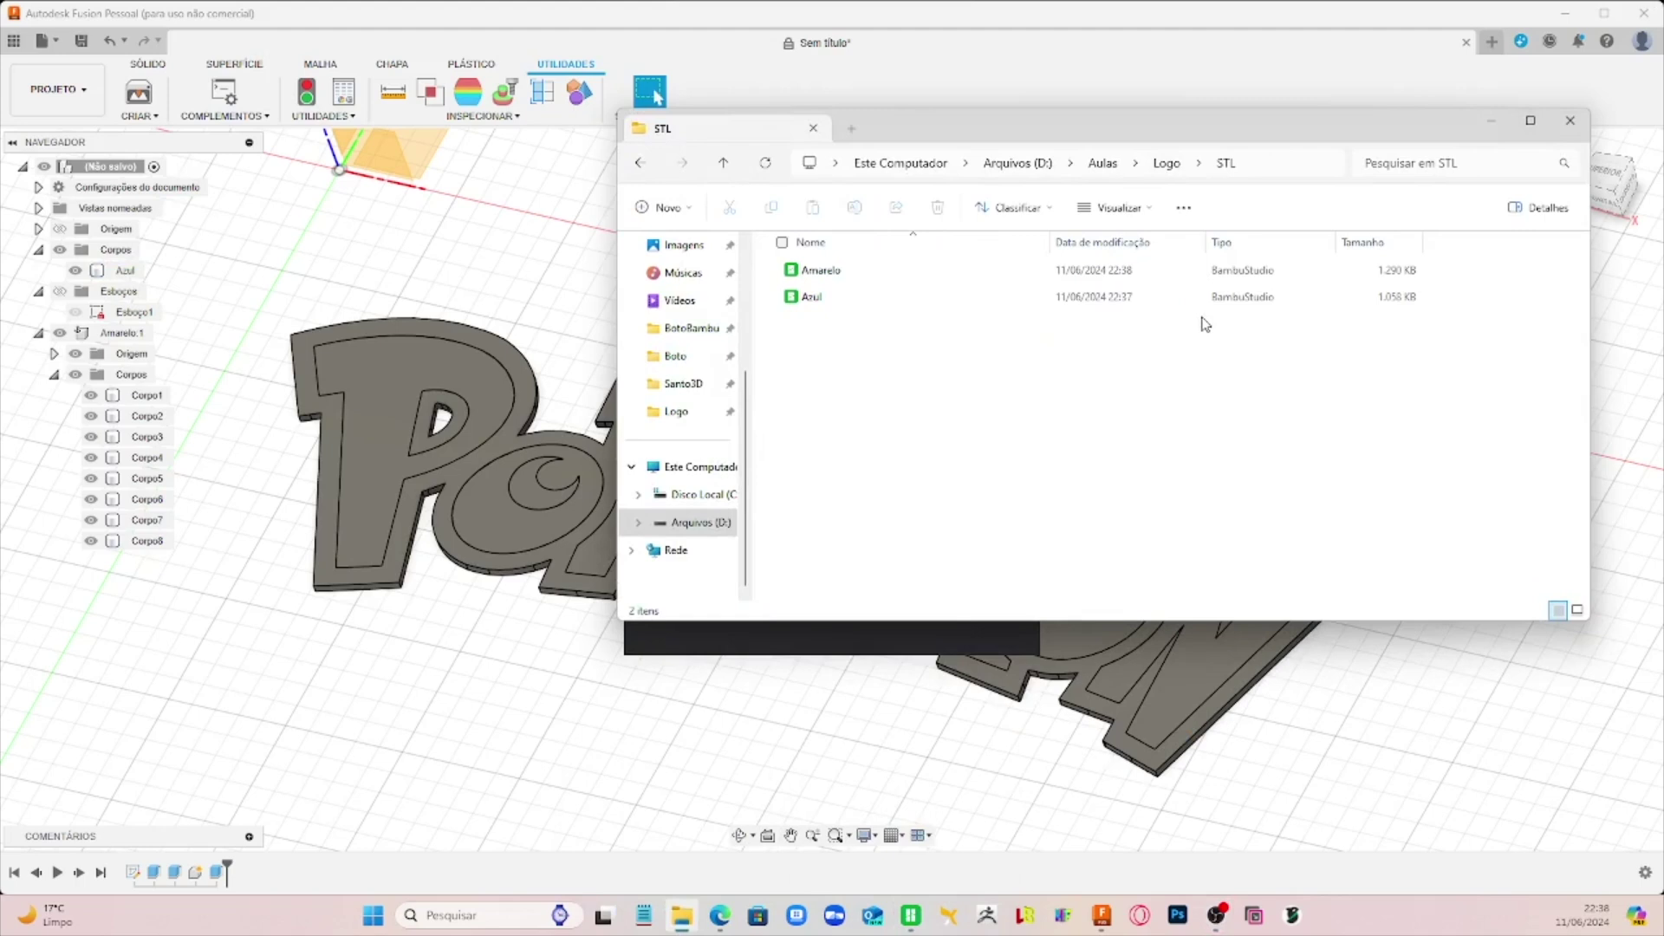
pyautogui.click(828, 271)
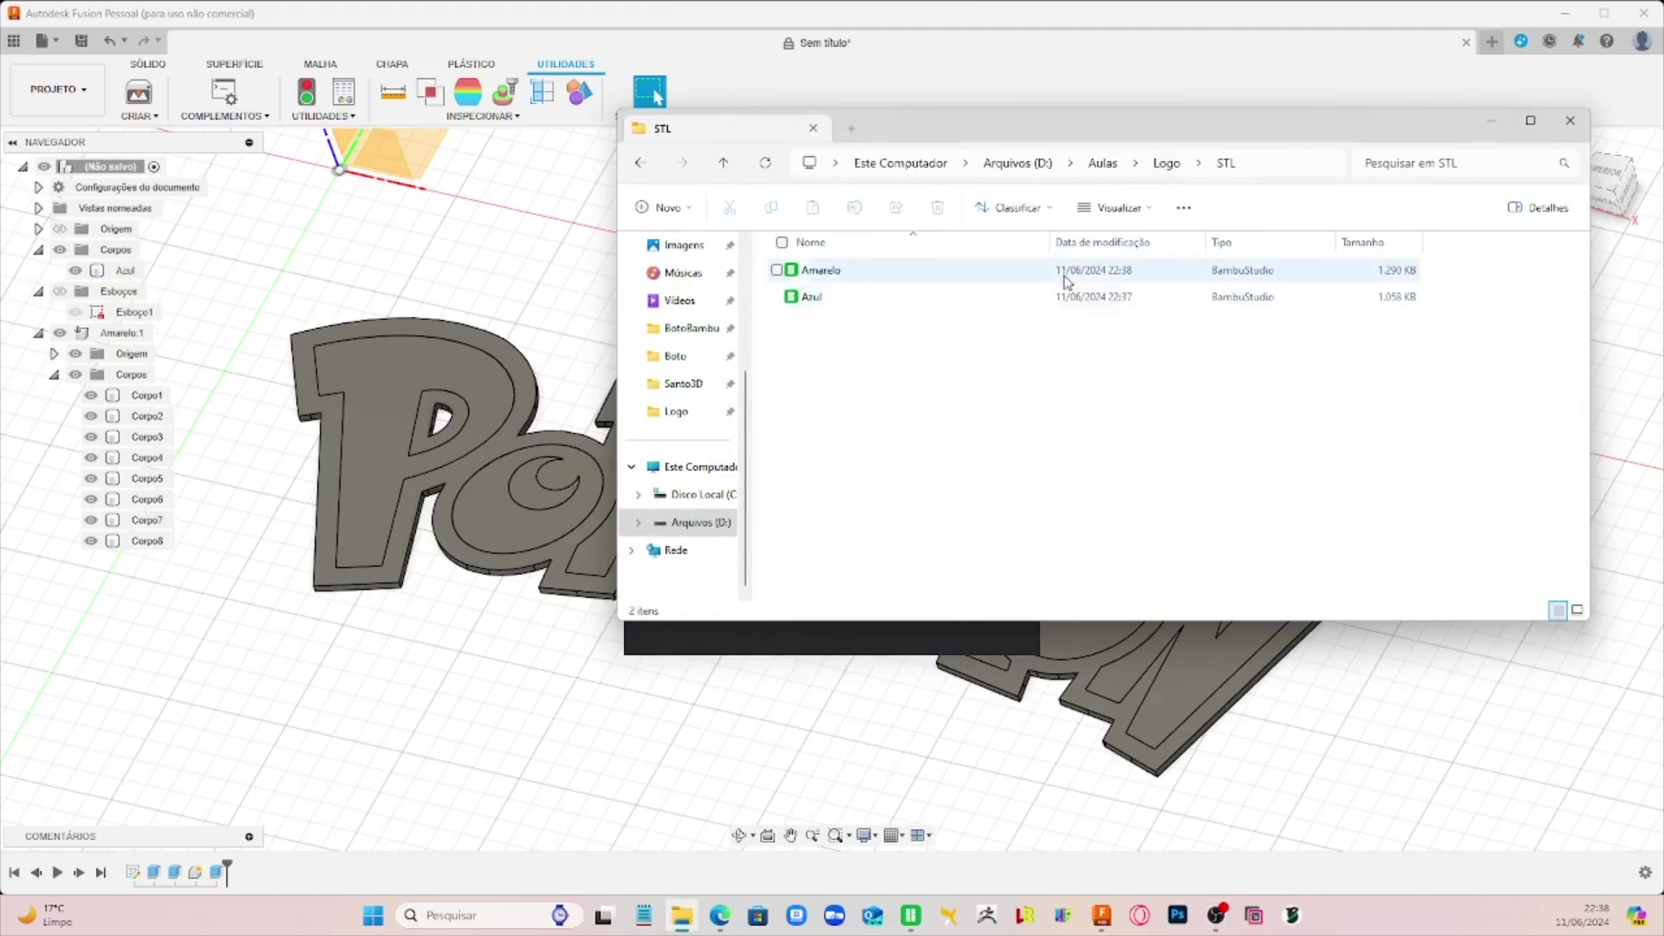
pyautogui.click(1224, 397)
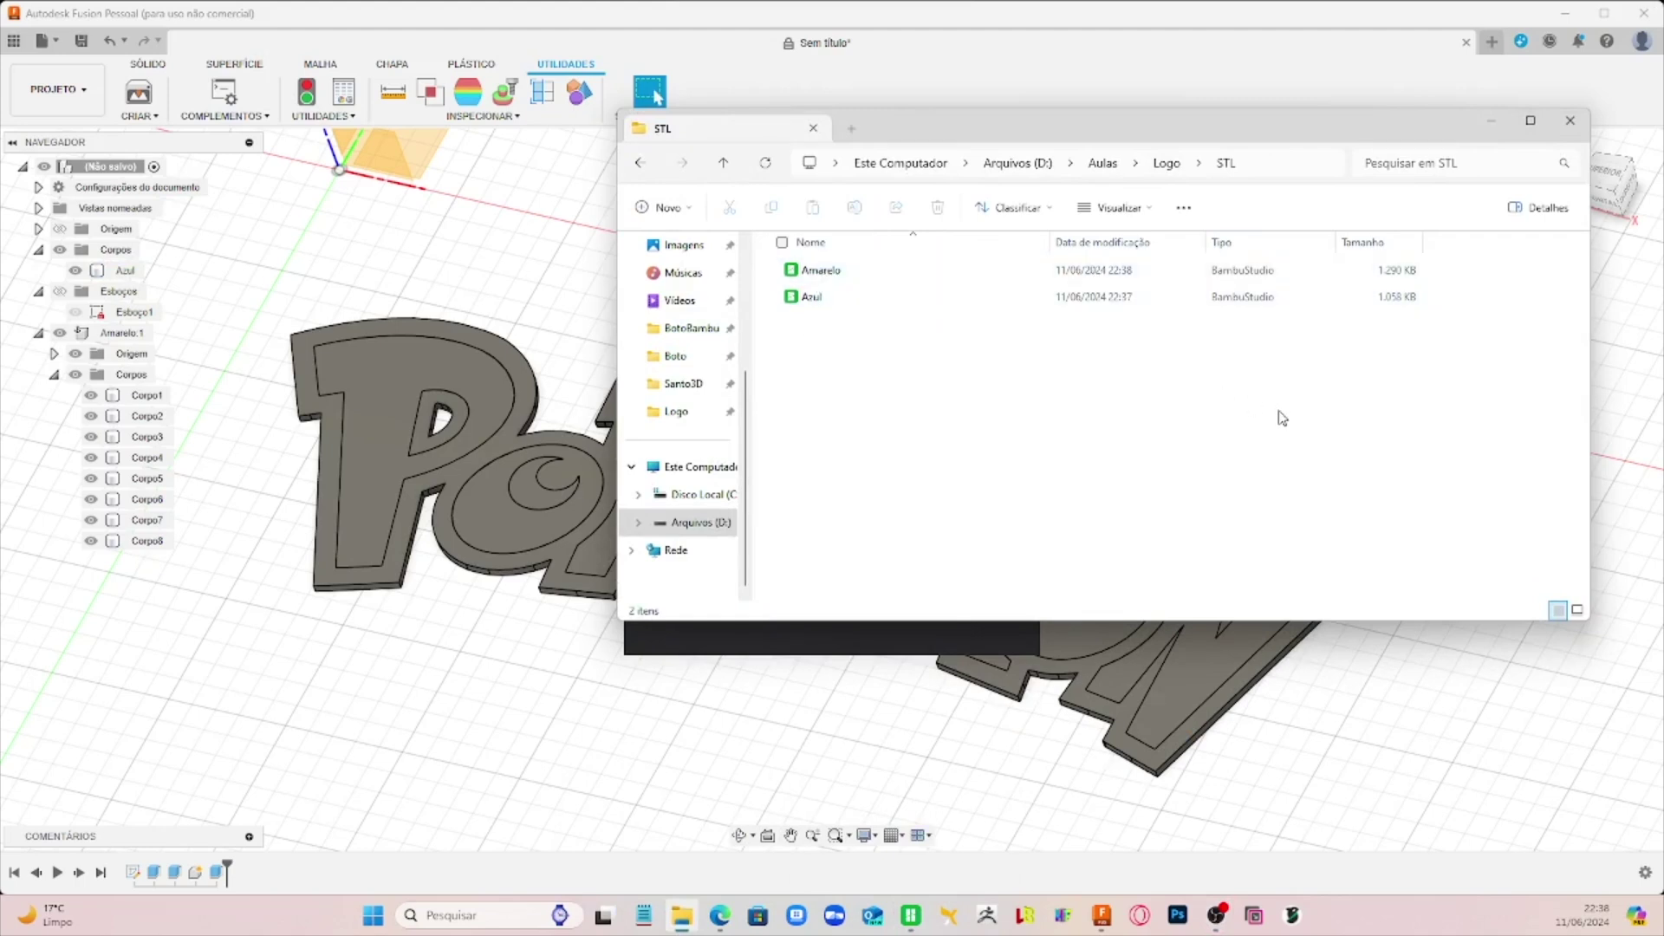
# Step: Move the STL folder window aside and create a new project in Bambu Studio
pyautogui.moveTo(1094, 137); pyautogui.dragTo(1660, 223)
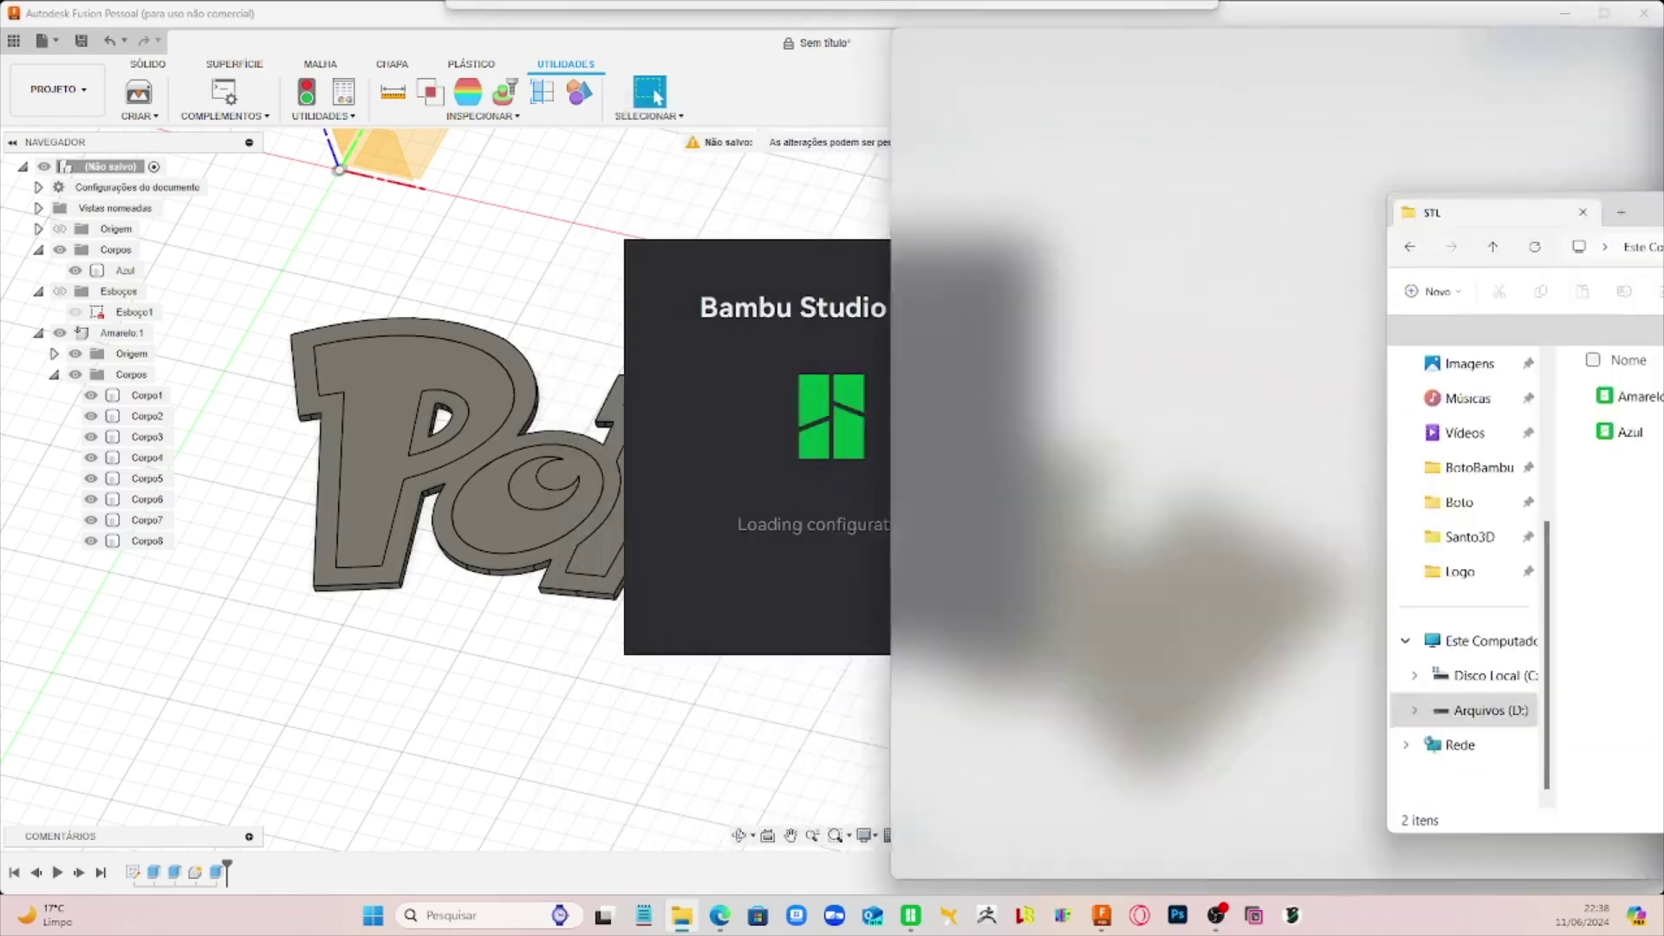
pyautogui.moveTo(1224, 295); pyautogui.dragTo(1159, 408)
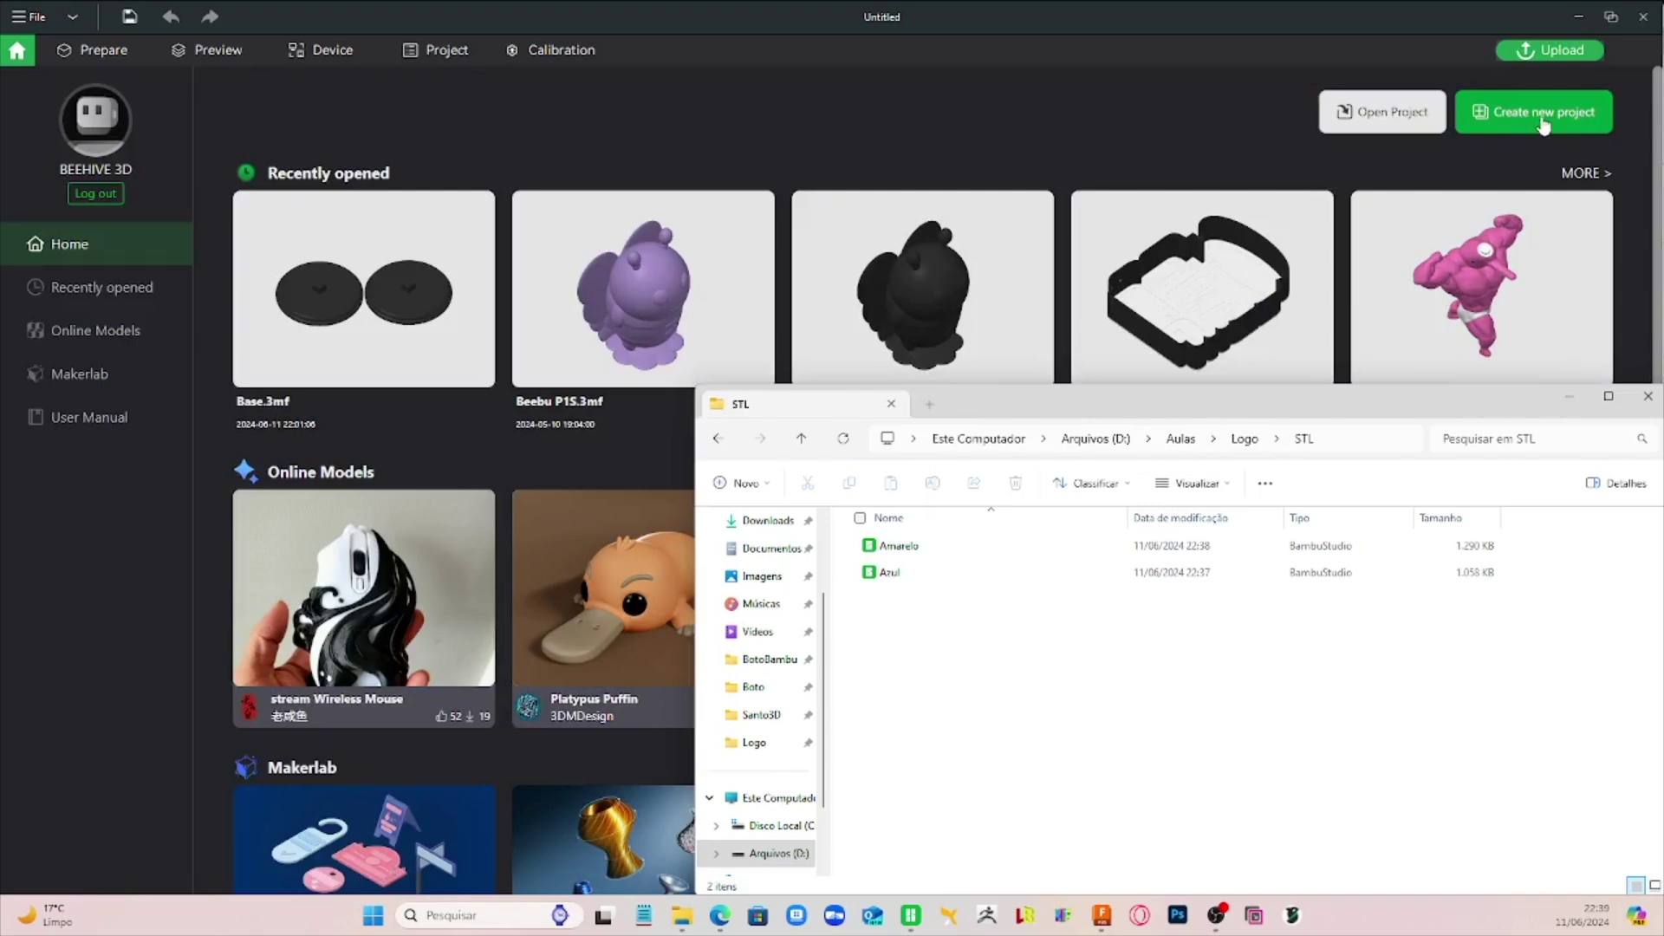
pyautogui.click(1541, 129)
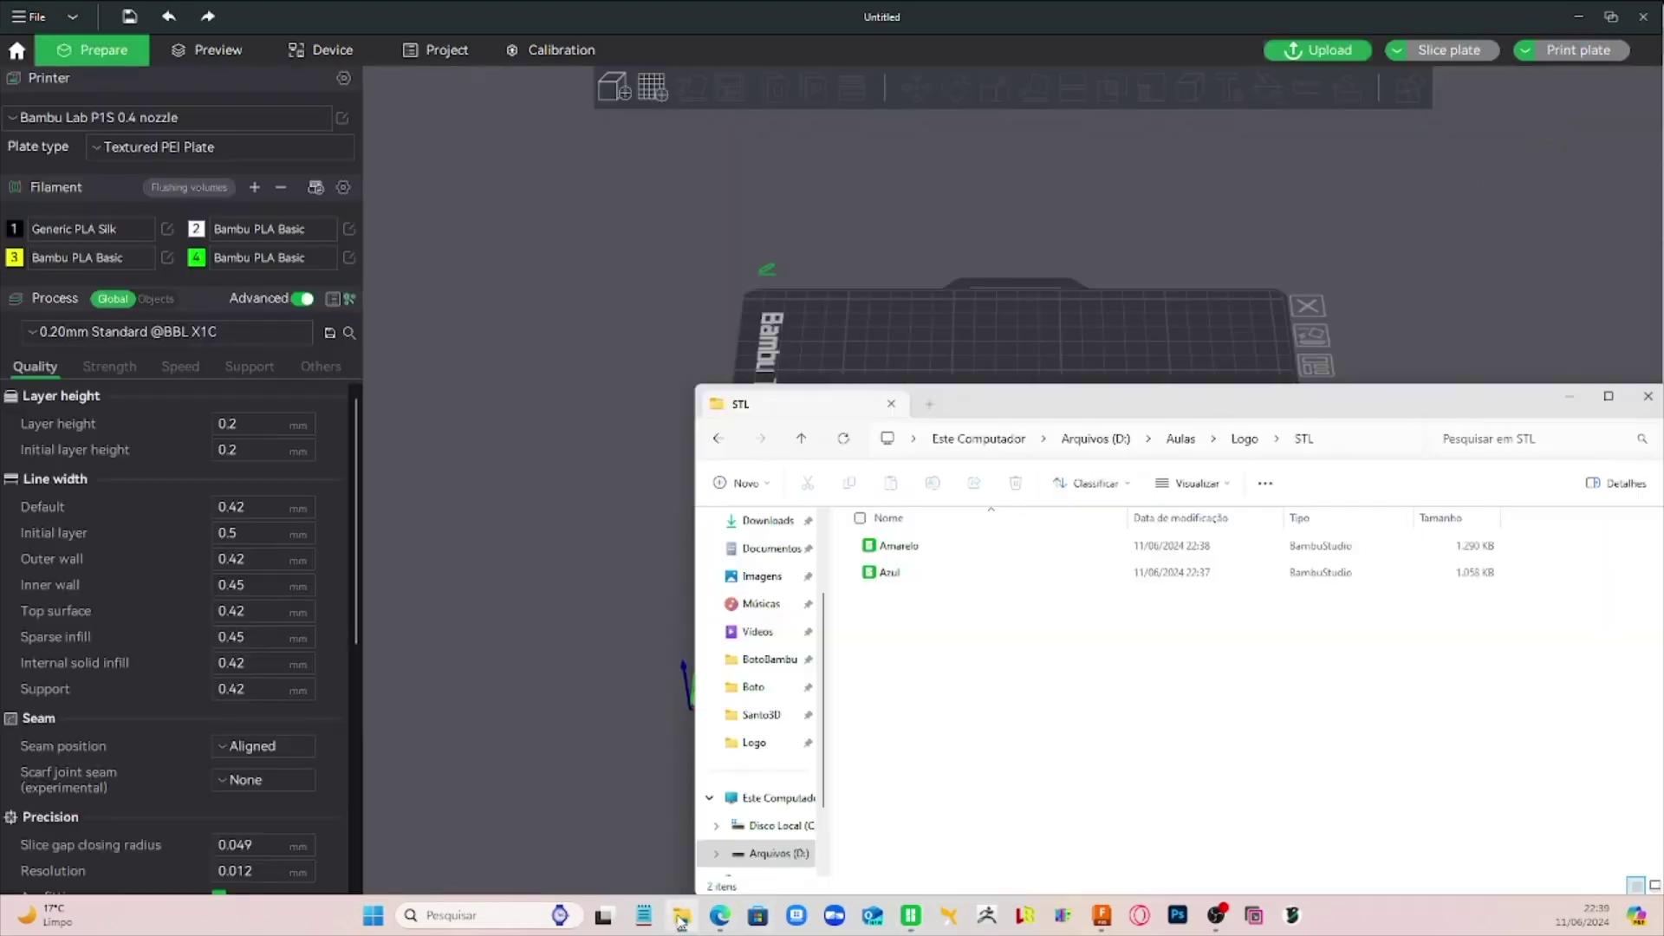
# Step: Import the Amarelo and Azul STL files from the STL folder together as a single object with multiple parts
pyautogui.click(682, 916)
pyautogui.moveTo(962, 670); pyautogui.dragTo(864, 308)
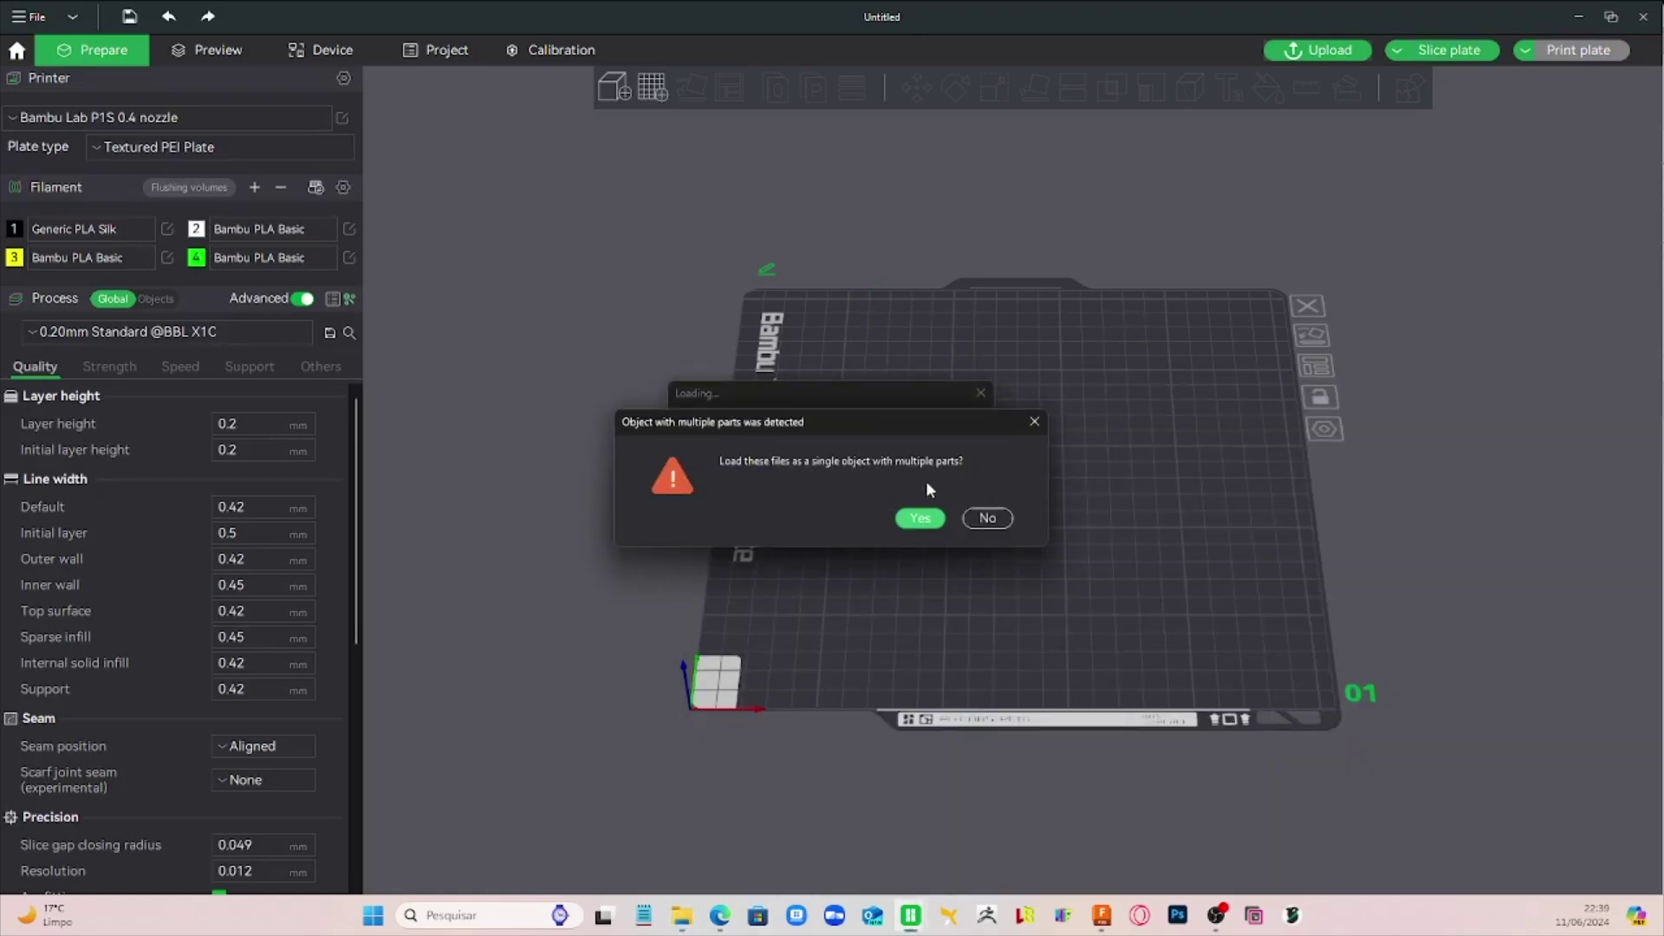
pyautogui.click(920, 520)
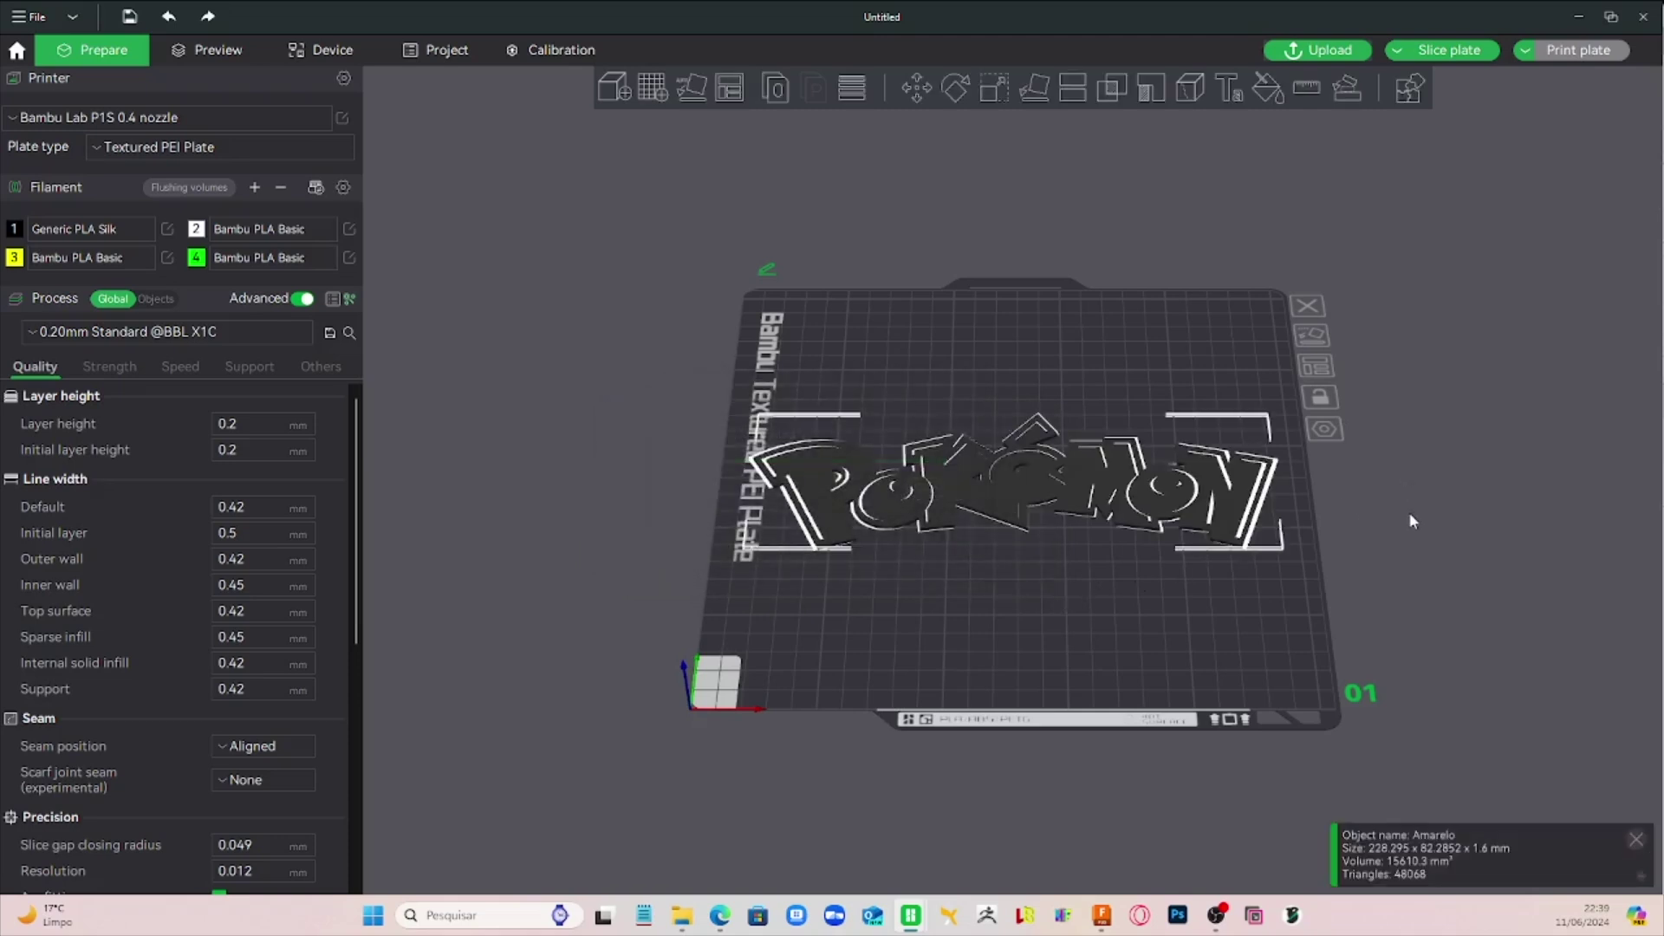
# Step: Remove filaments 4 and 3 from the filament list and set filament 1's colour to blue
pyautogui.click(280, 185)
pyautogui.click(280, 186)
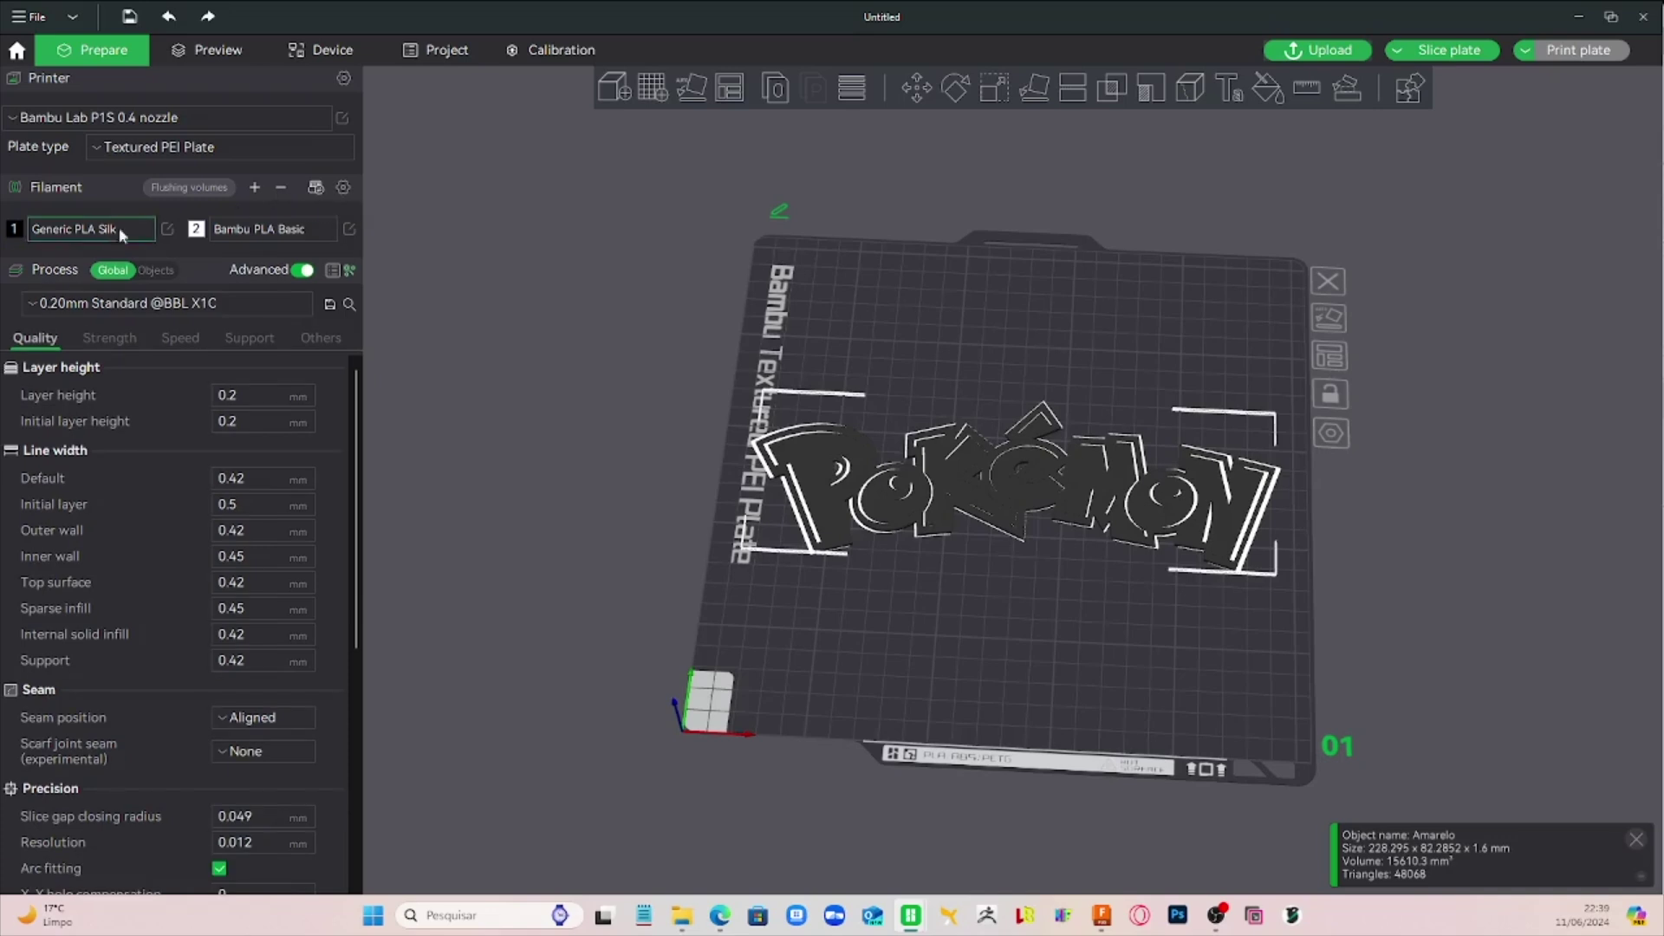
pyautogui.click(14, 229)
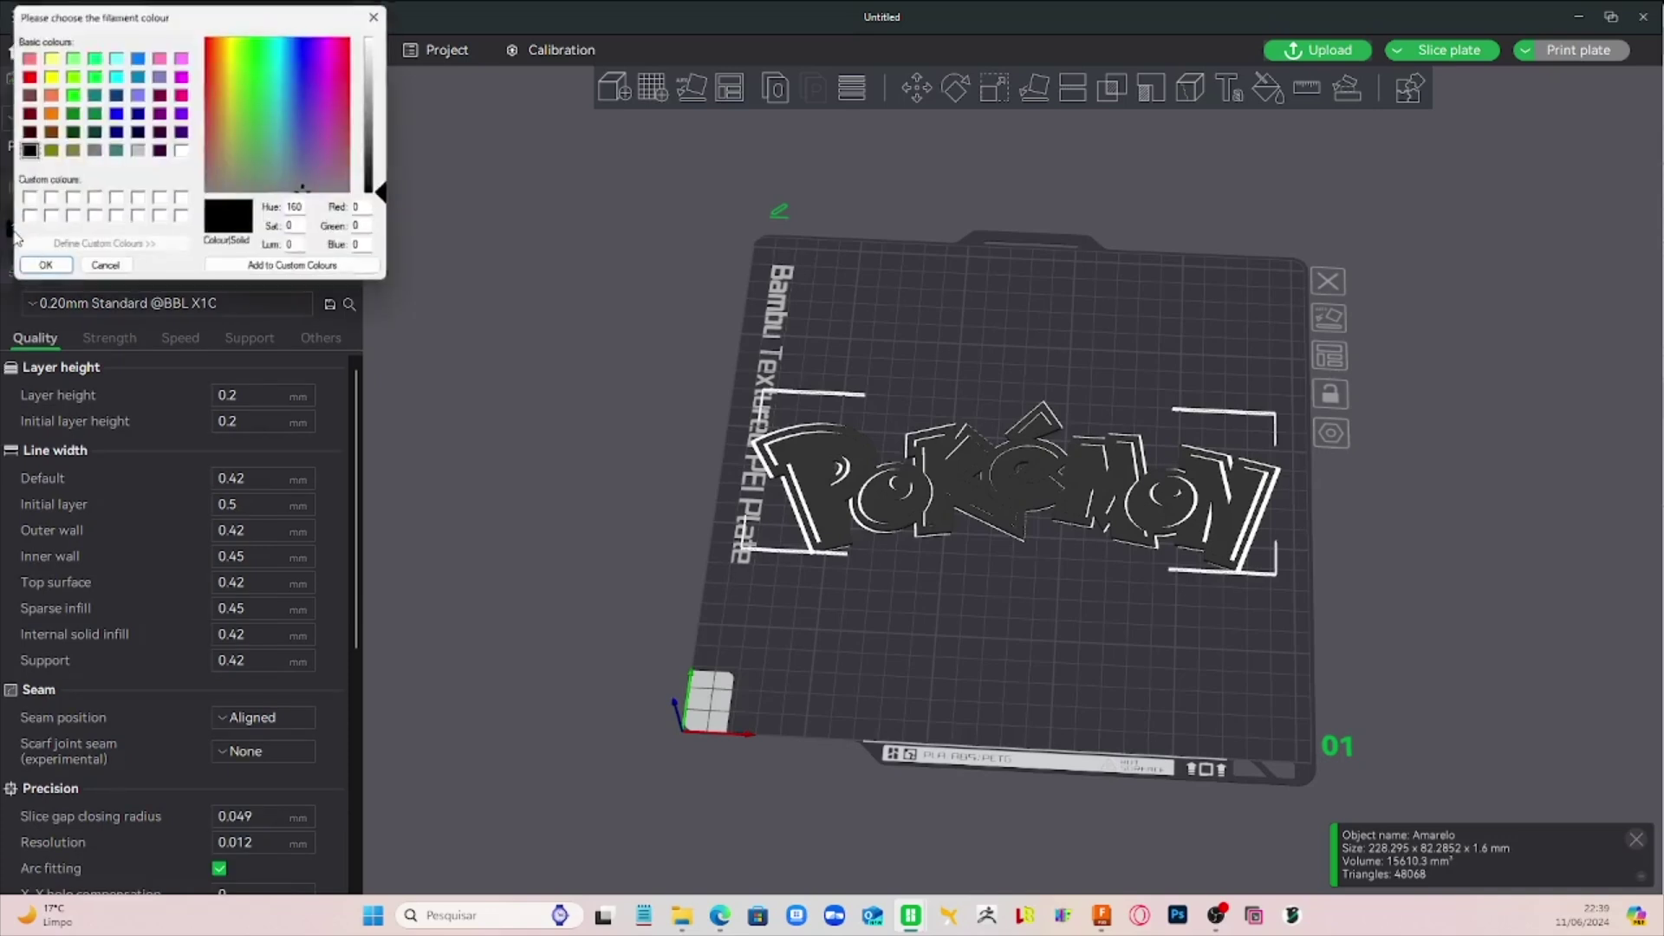
pyautogui.click(115, 114)
pyautogui.click(31, 273)
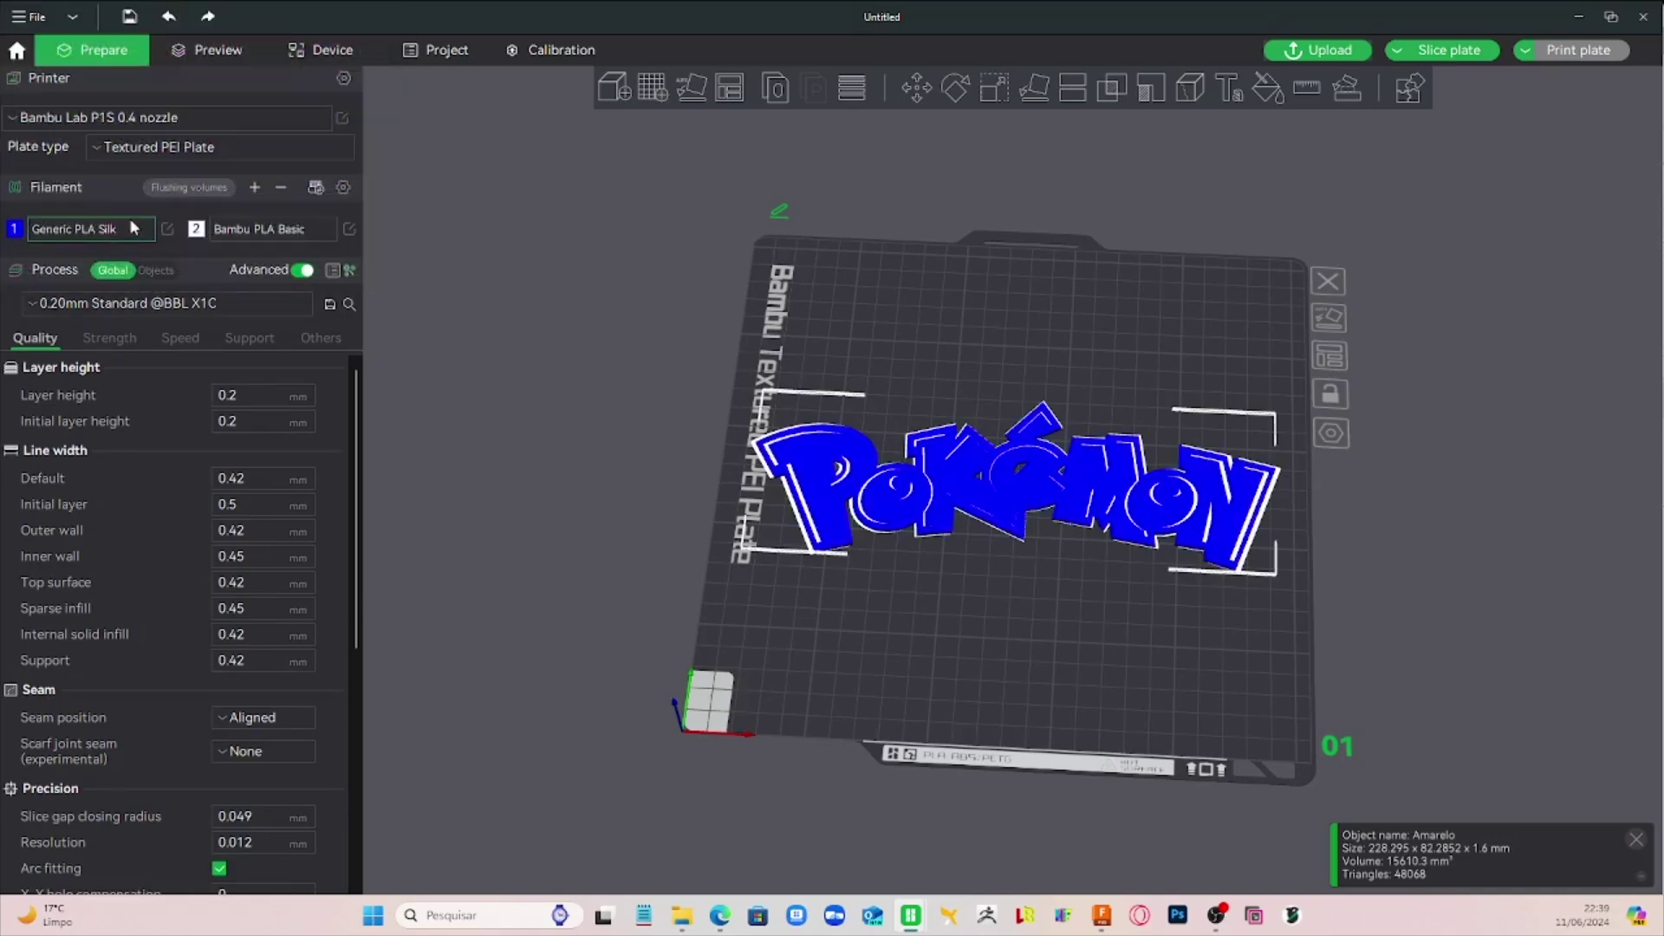
# Step: Set filament 2's colour to yellow
pyautogui.click(187, 223)
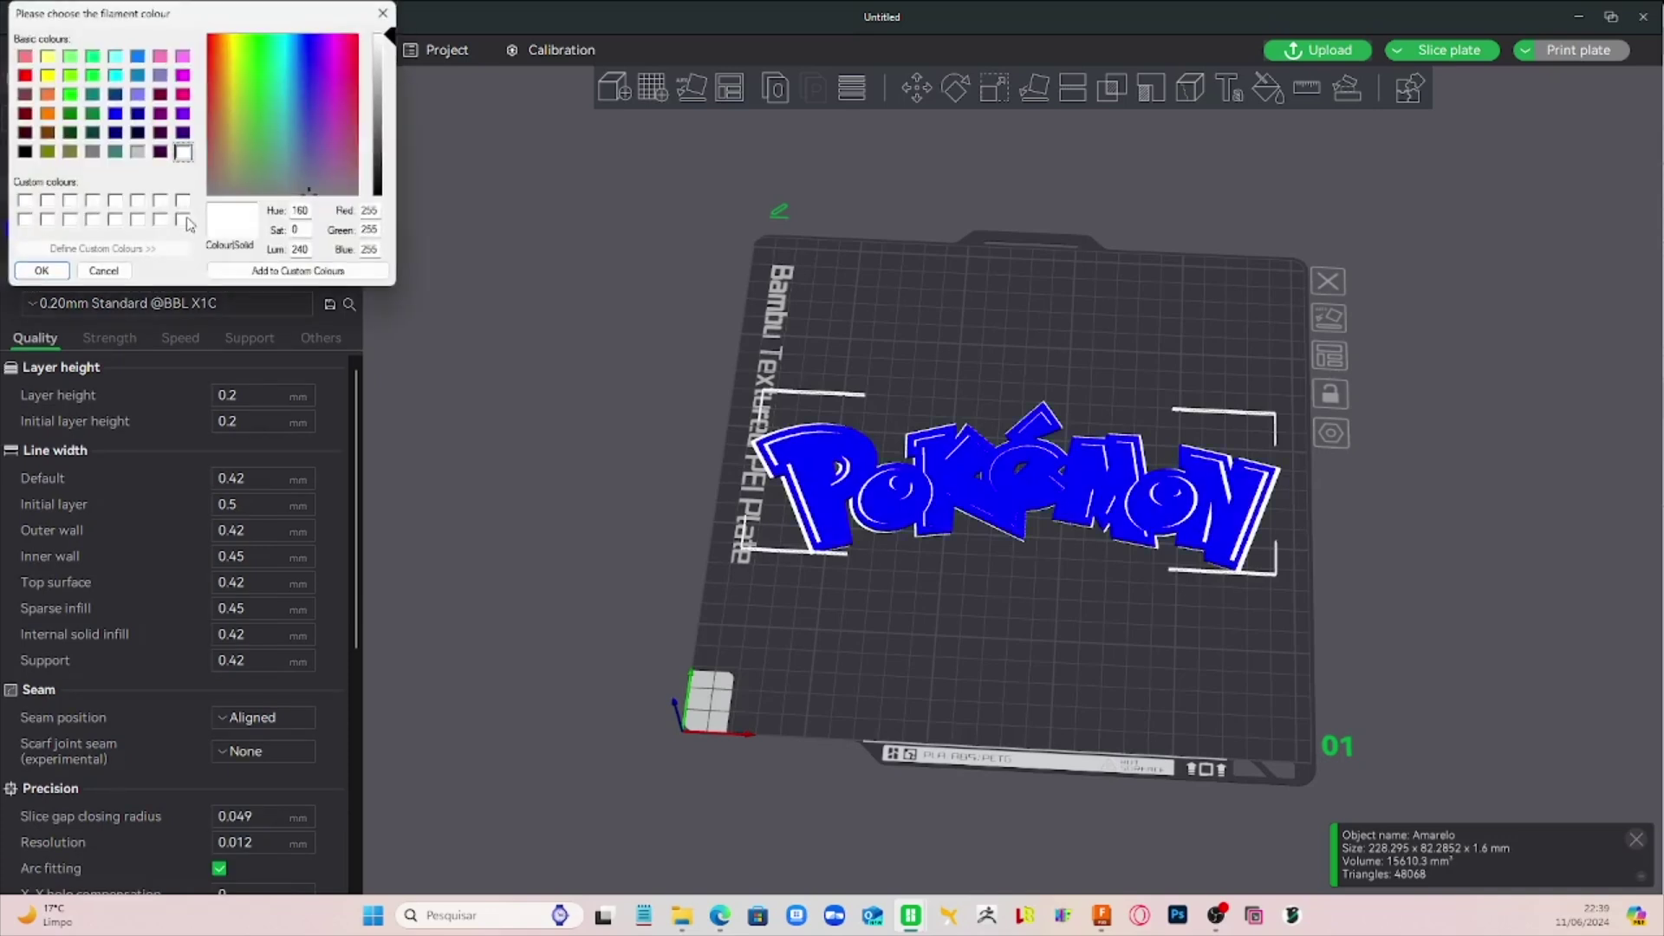
pyautogui.click(48, 76)
pyautogui.click(68, 271)
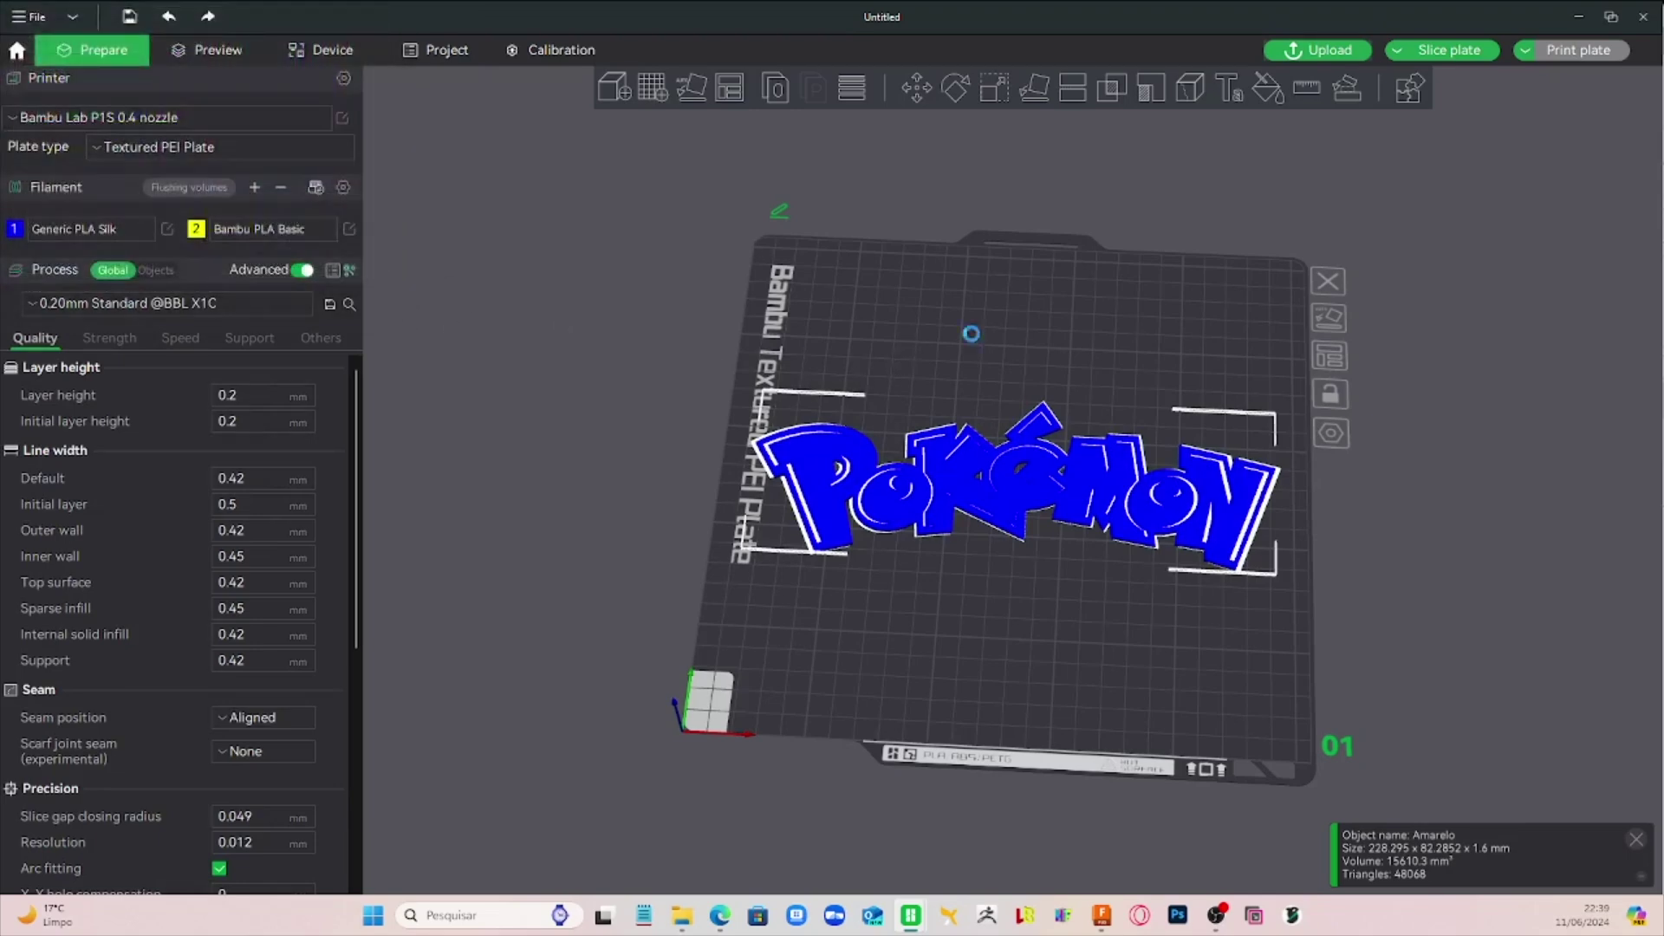
# Step: Assign filament 2 (Bambu PLA Basic) to the Amarelo.stl part in the object list
pyautogui.moveTo(970, 332); pyautogui.dragTo(1051, 330)
pyautogui.press('1')
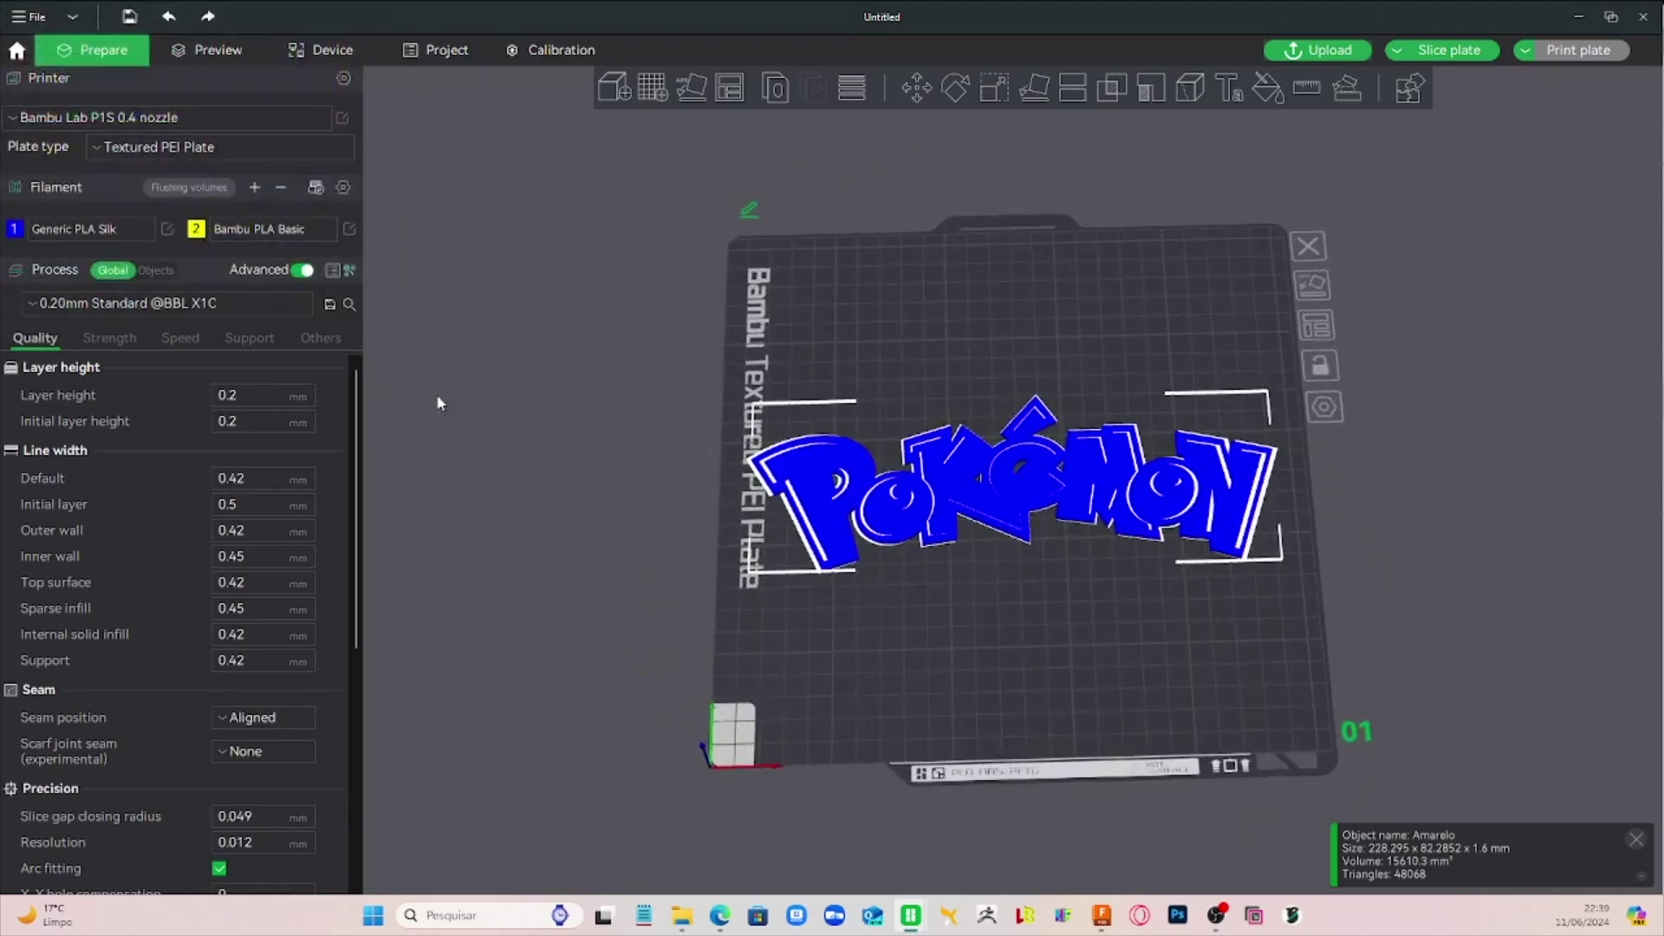
pyautogui.click(156, 270)
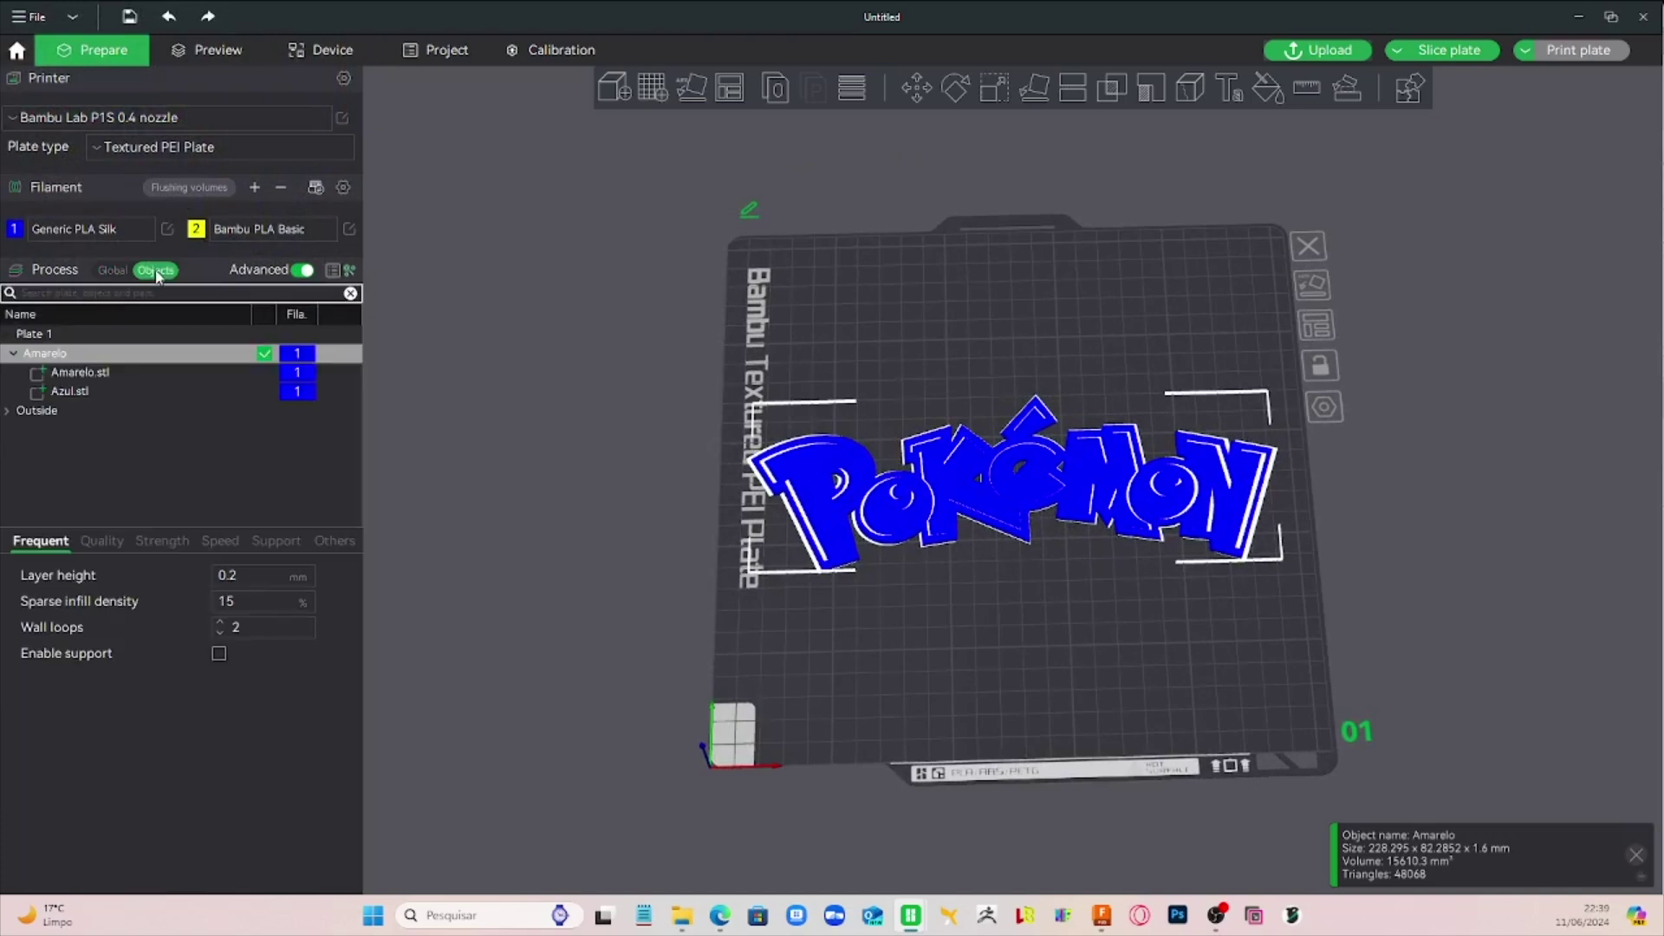
pyautogui.click(69, 374)
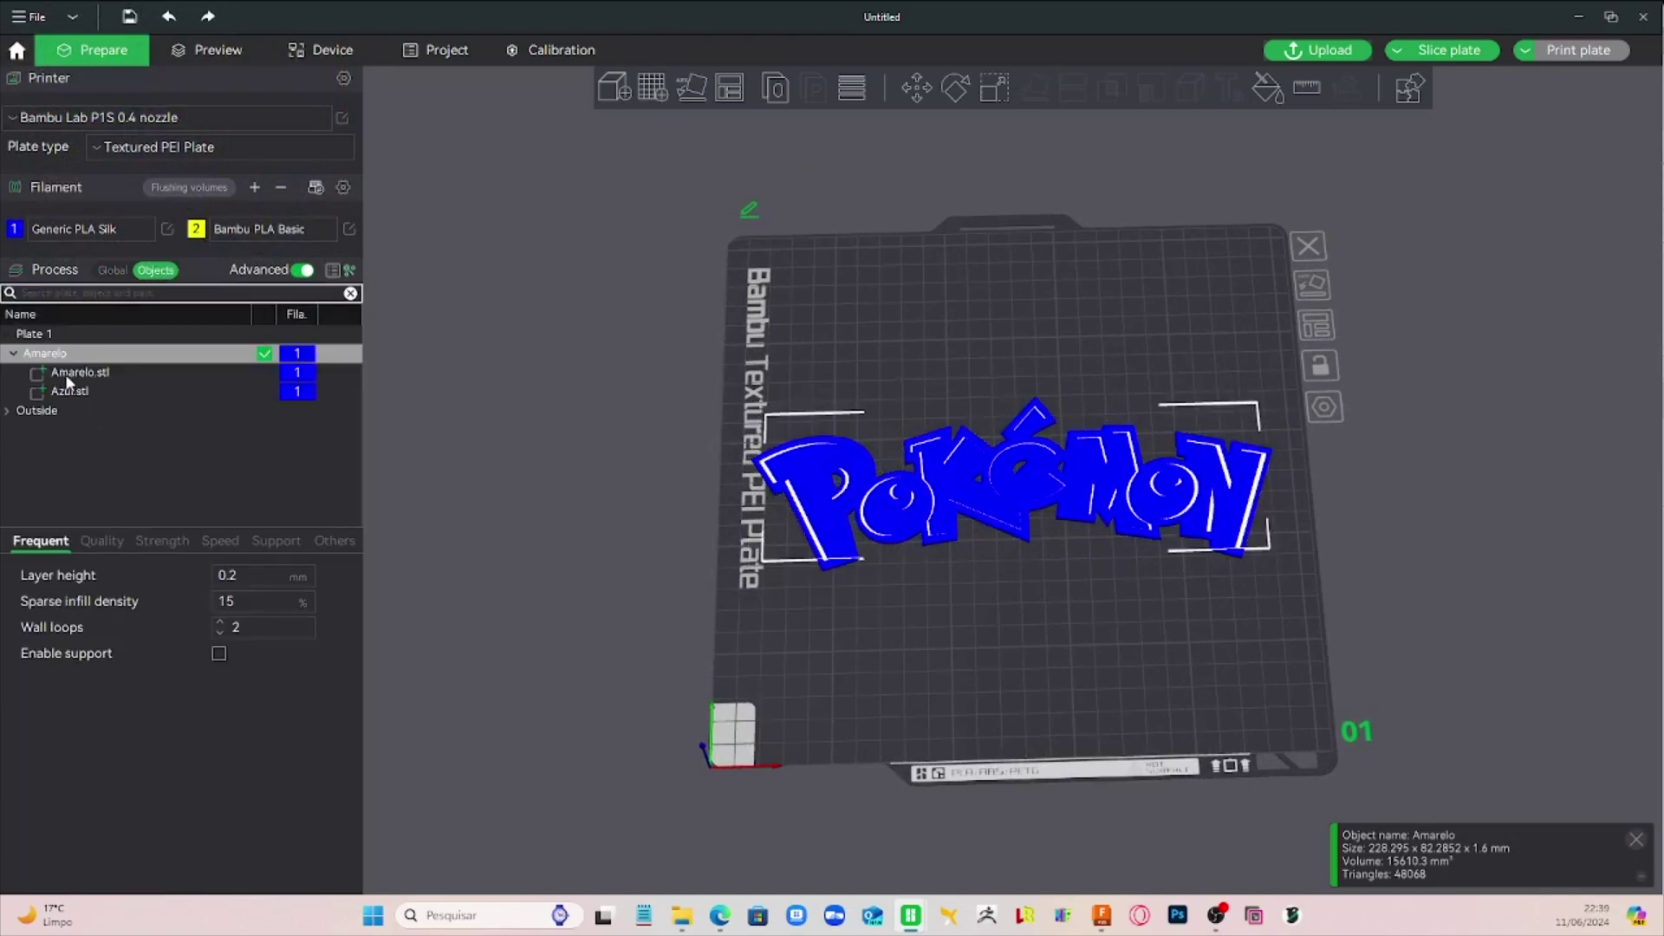
pyautogui.rightClick(294, 371)
pyautogui.moveTo(404, 621)
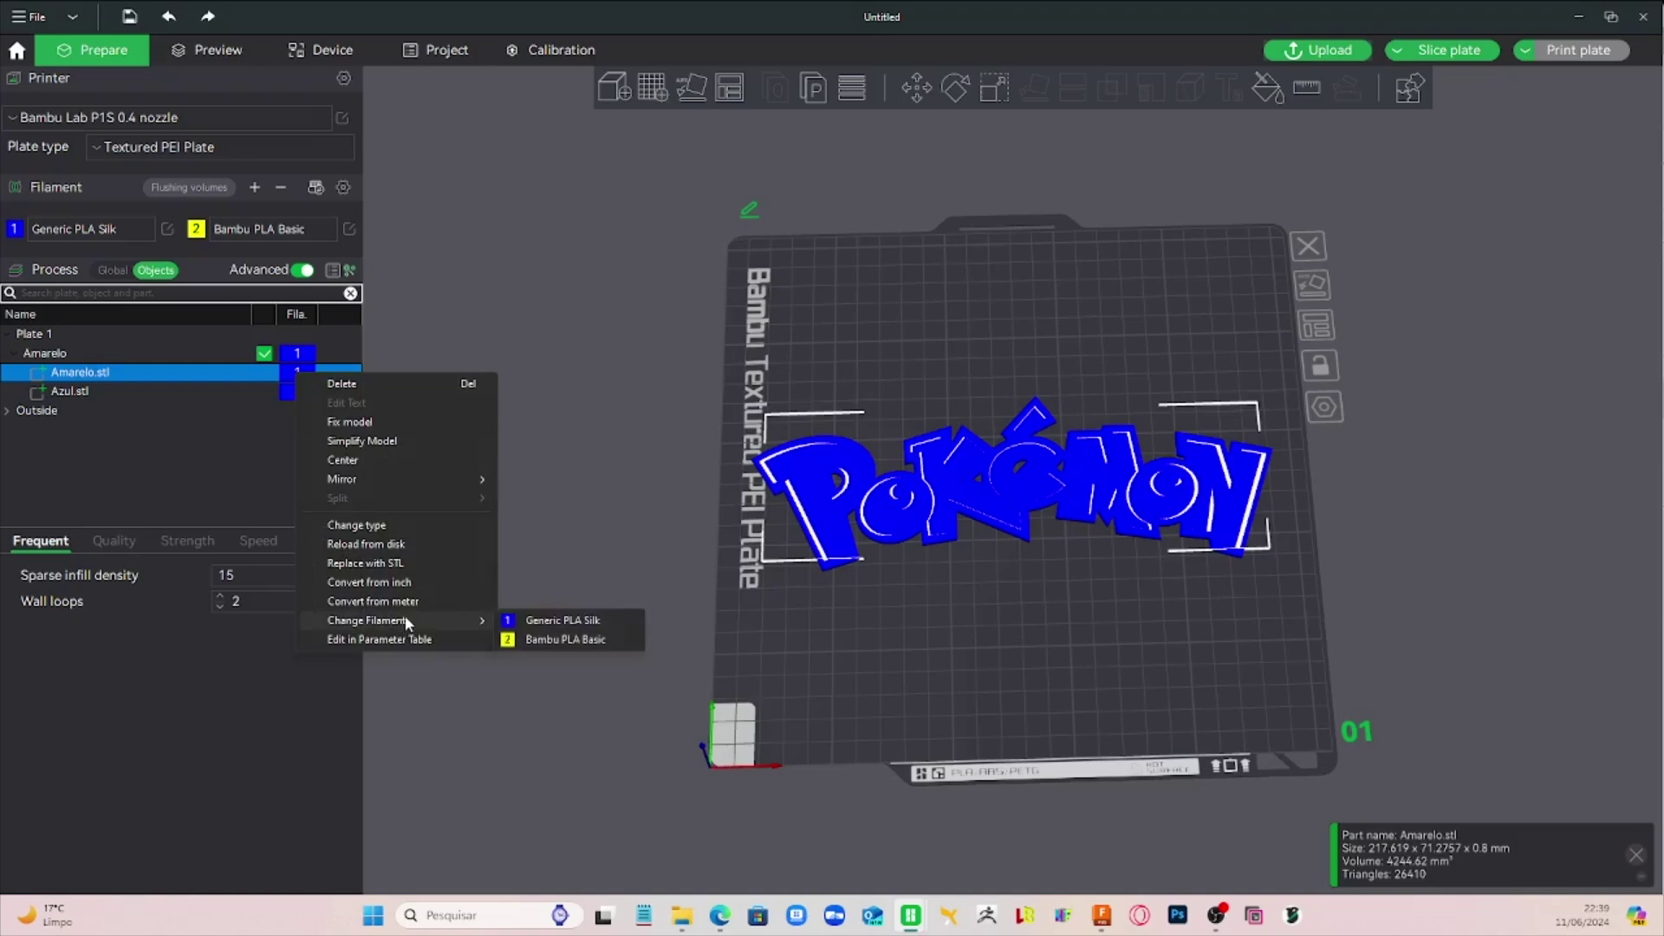
pyautogui.click(568, 640)
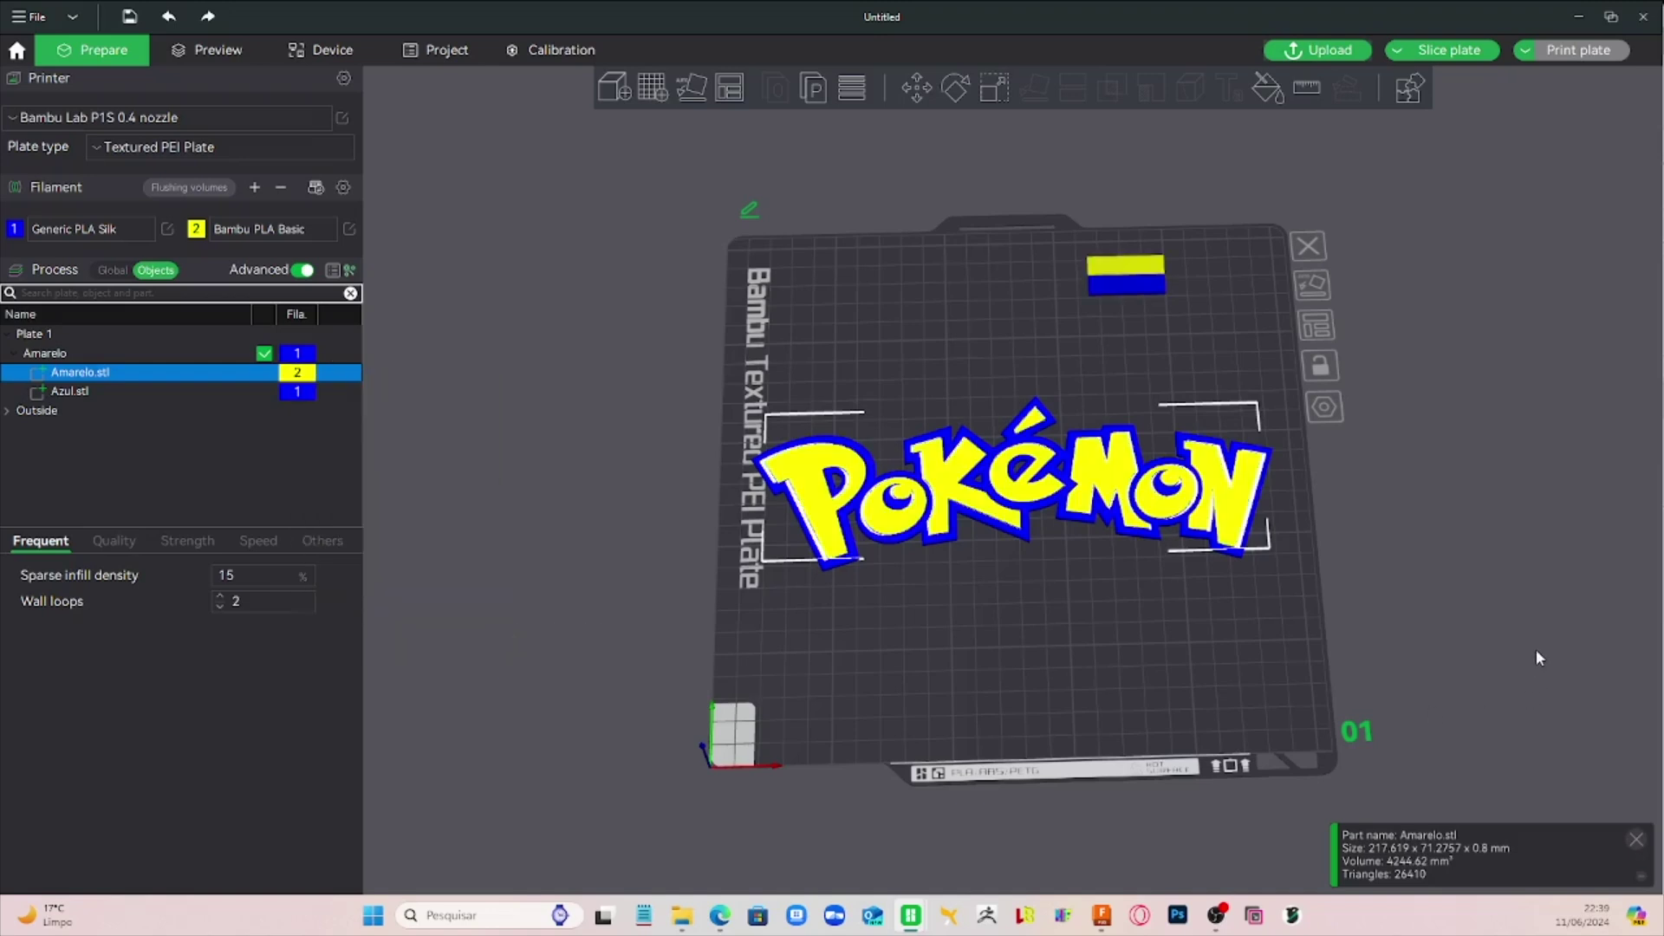
# Step: Move the prime tower to the rear left corner of the build plate
pyautogui.click(1124, 320)
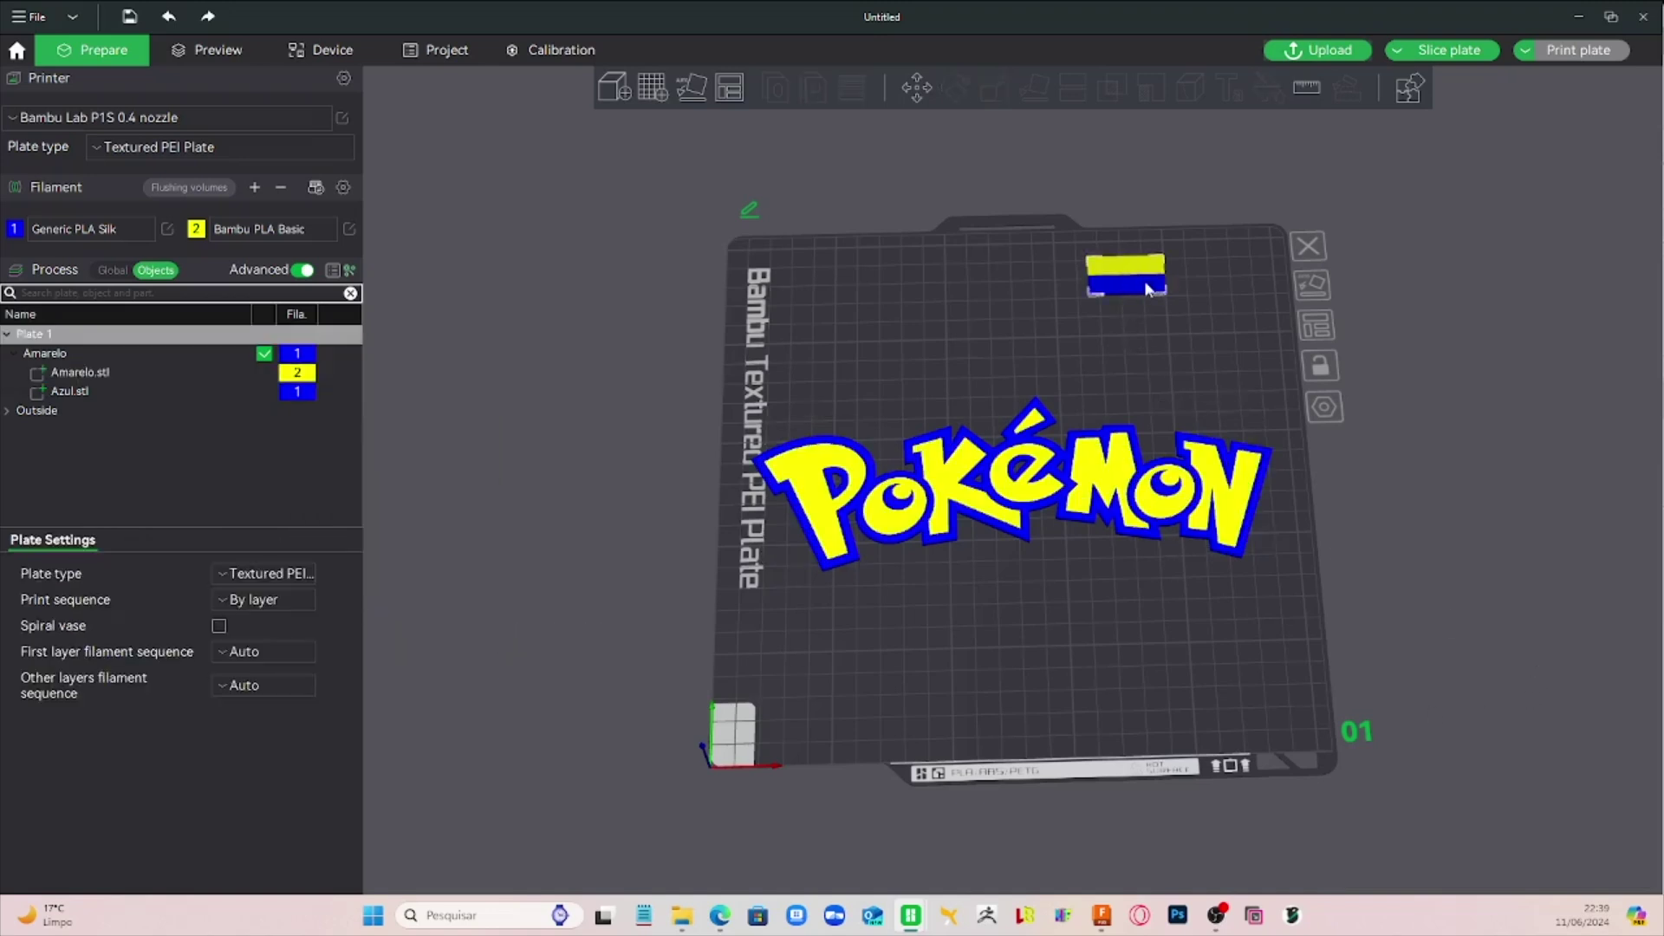
pyautogui.moveTo(1147, 289); pyautogui.dragTo(803, 275)
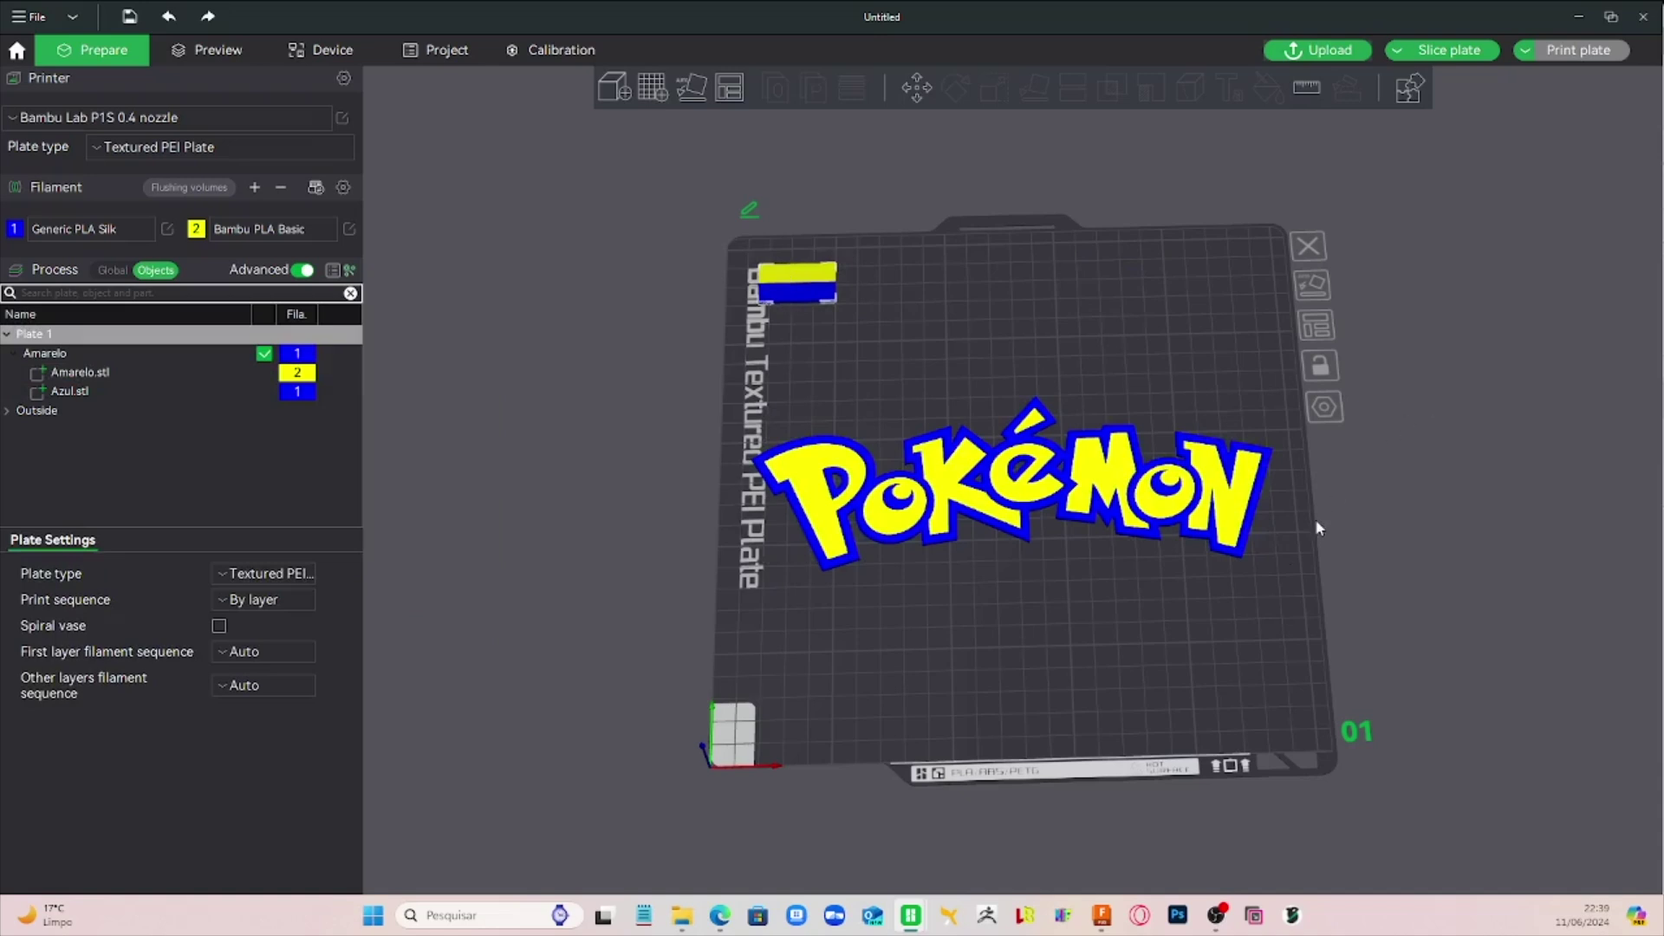
pyautogui.moveTo(1102, 694); pyautogui.dragTo(1122, 659)
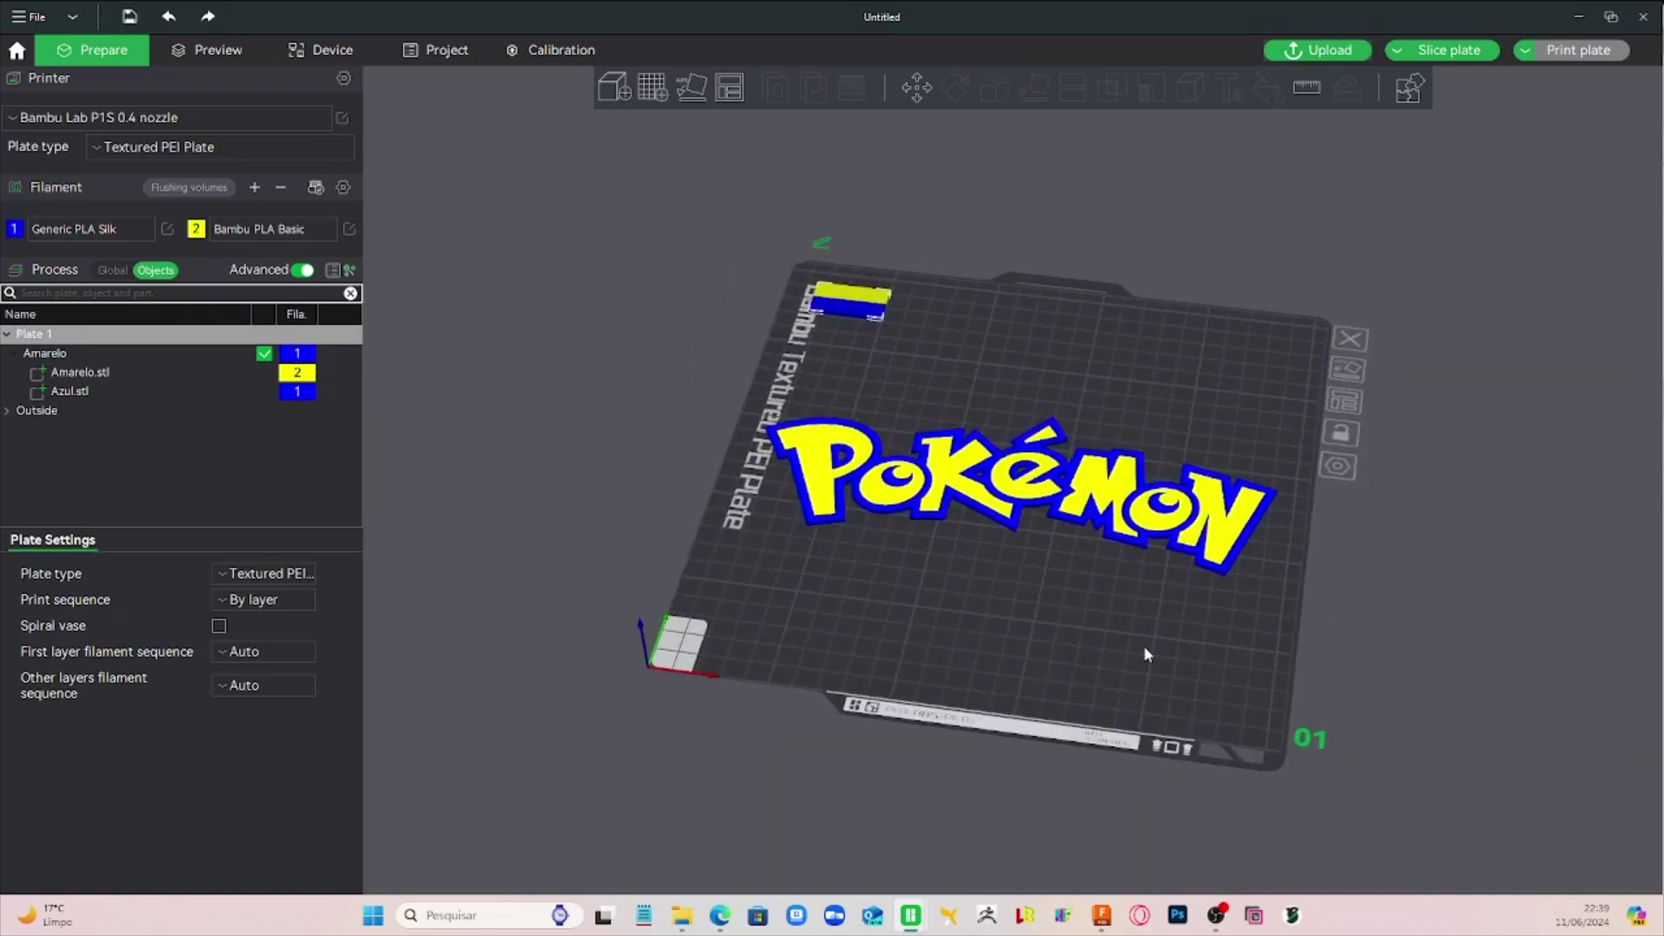
pyautogui.click(1016, 494)
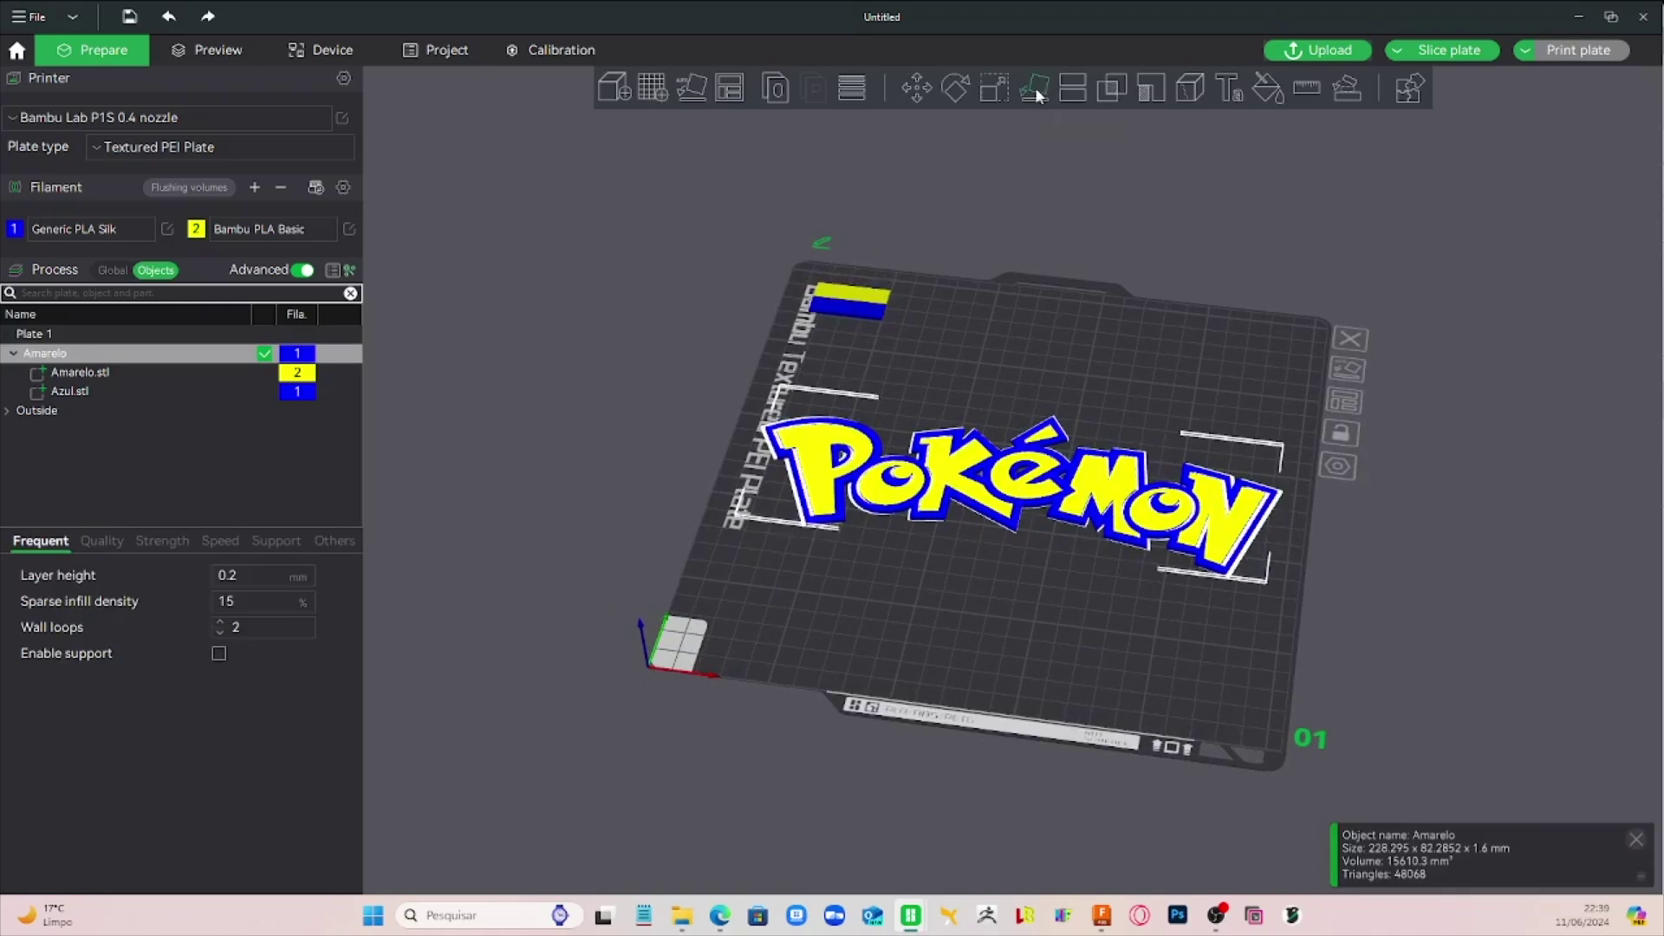
pyautogui.click(954, 90)
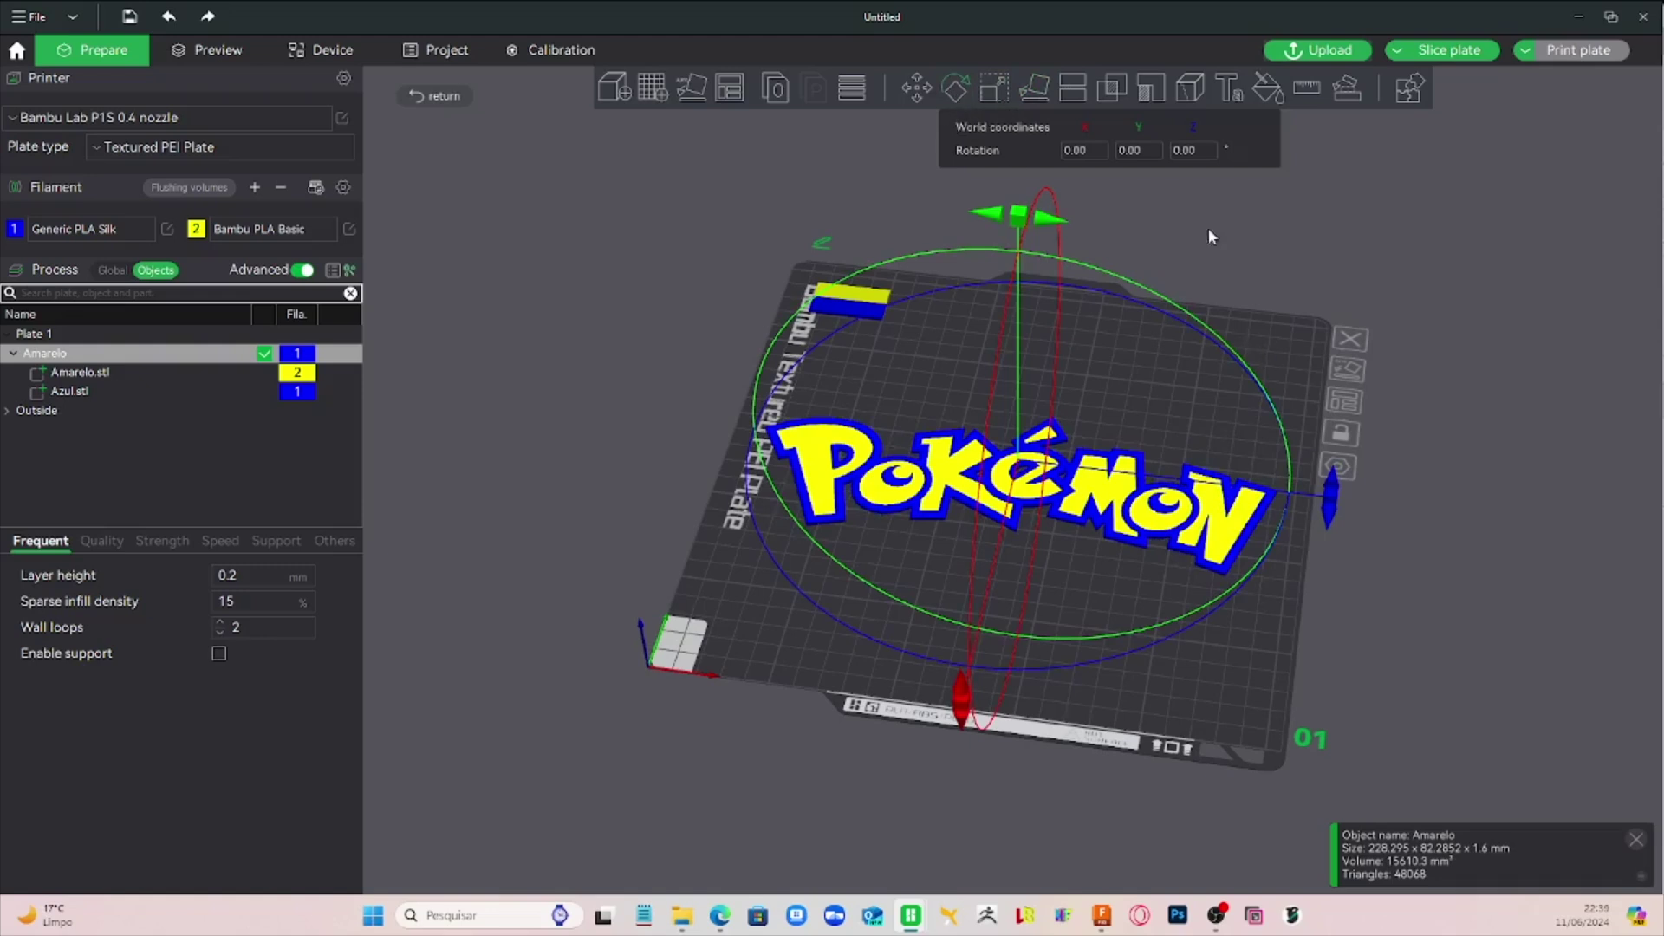
pyautogui.click(1099, 154)
pyautogui.press('Return')
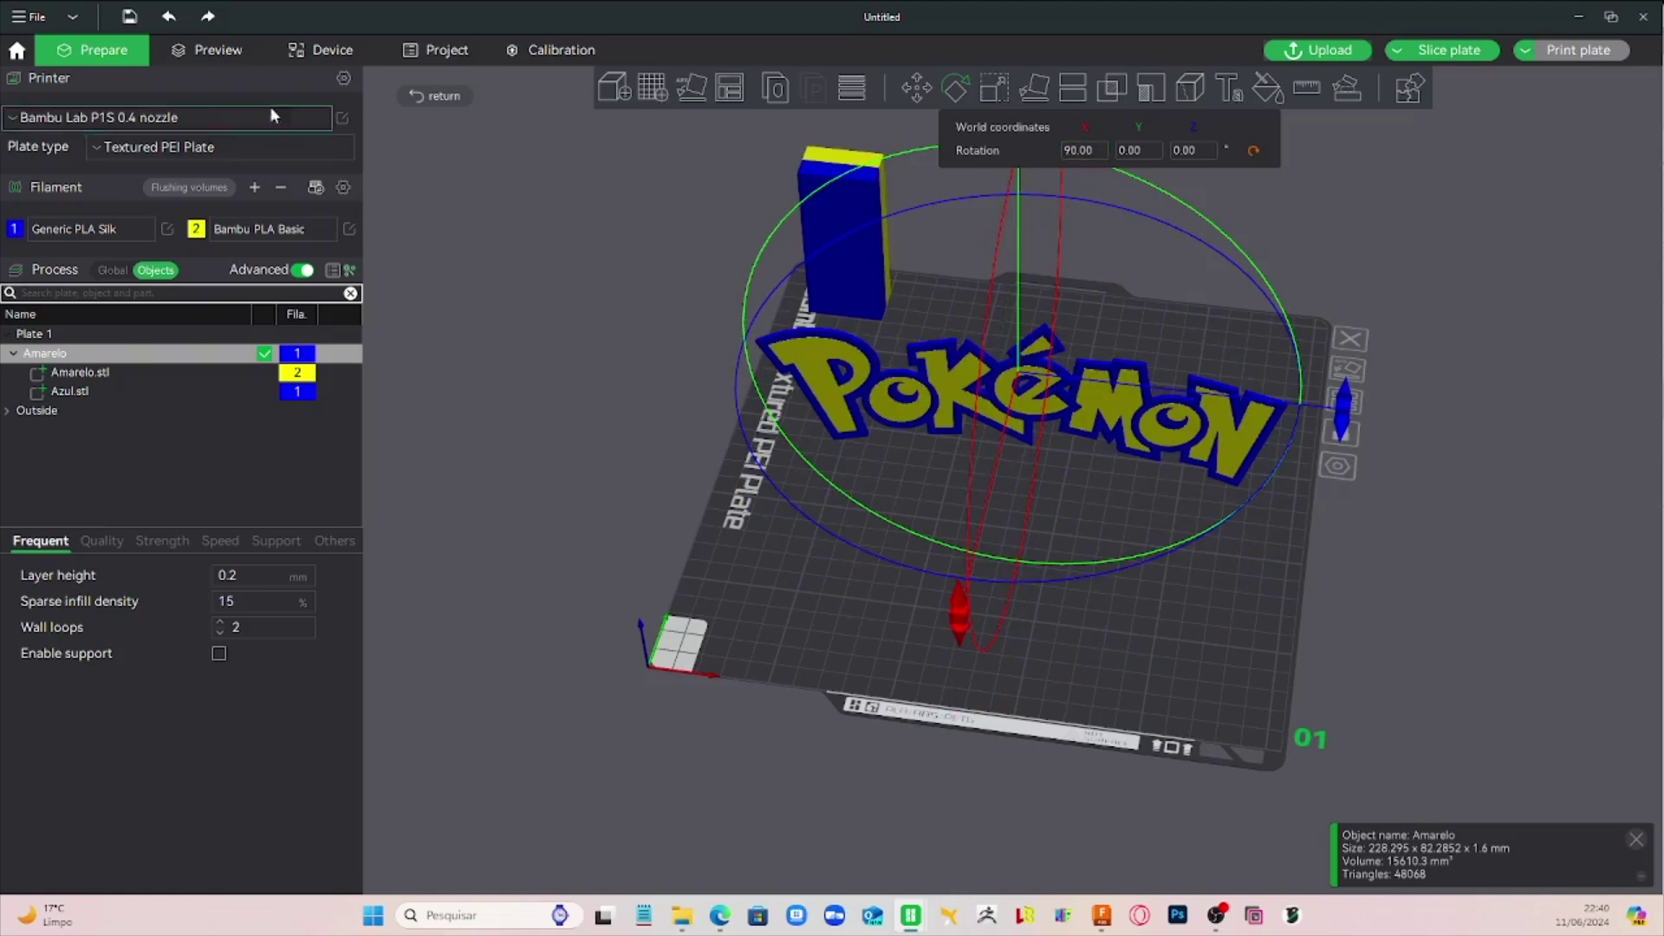
pyautogui.click(168, 16)
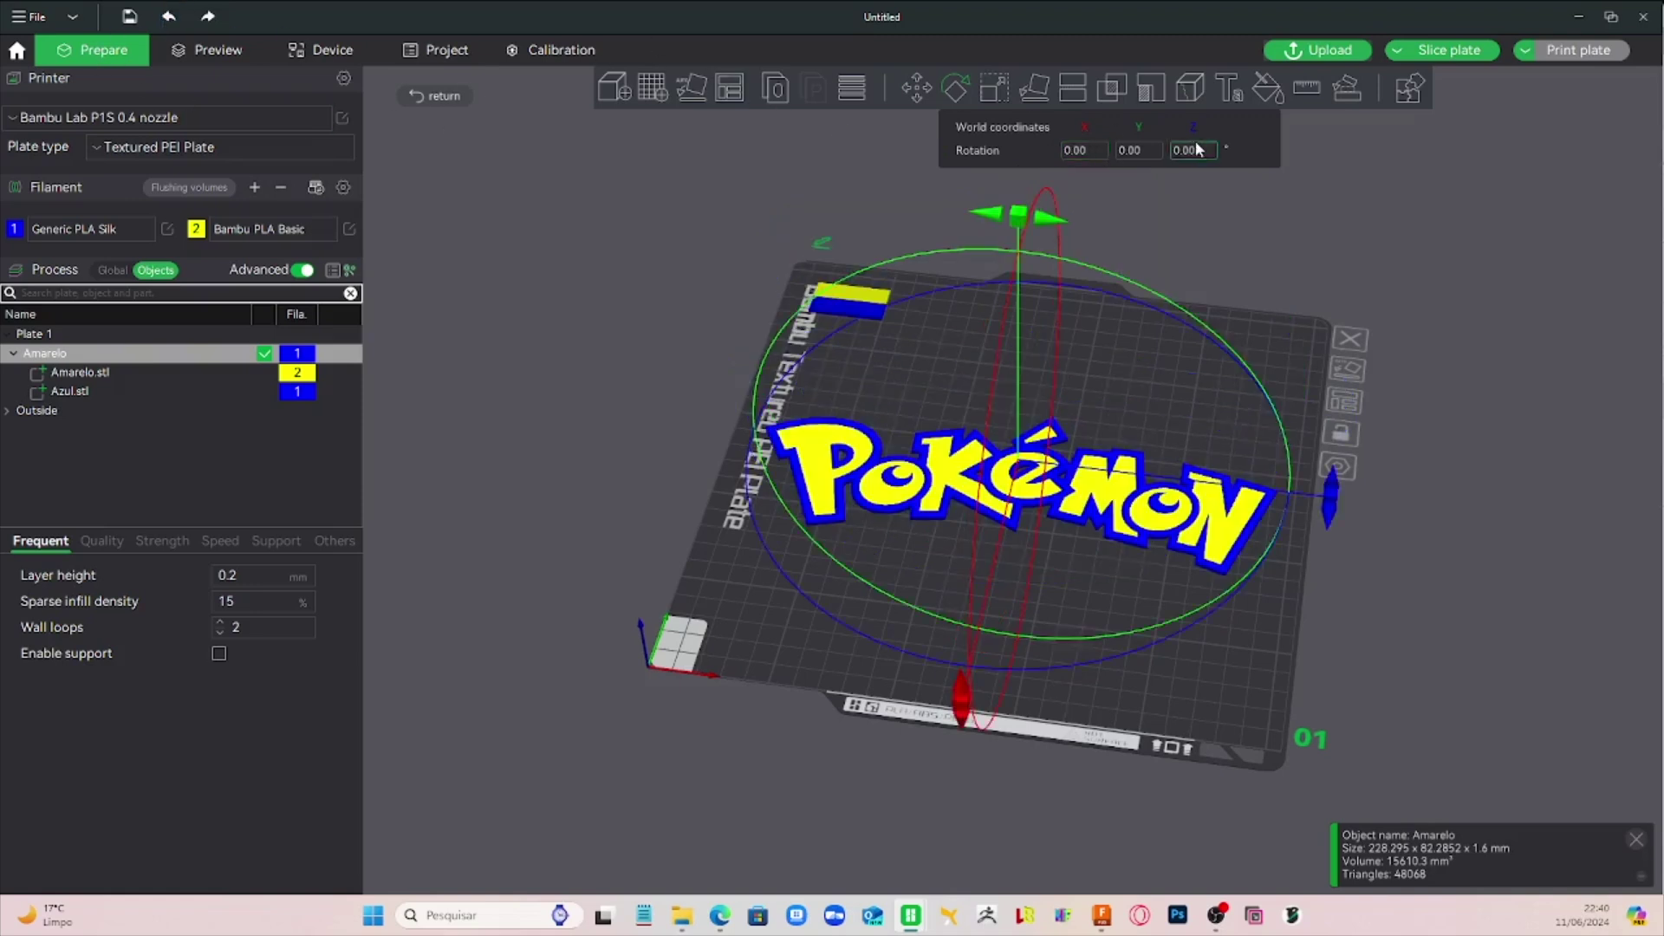
# Step: Try turning the logo face down by rotating it 180° about the X axis, and undo the rotation
pyautogui.click(1098, 152)
pyautogui.press('Return')
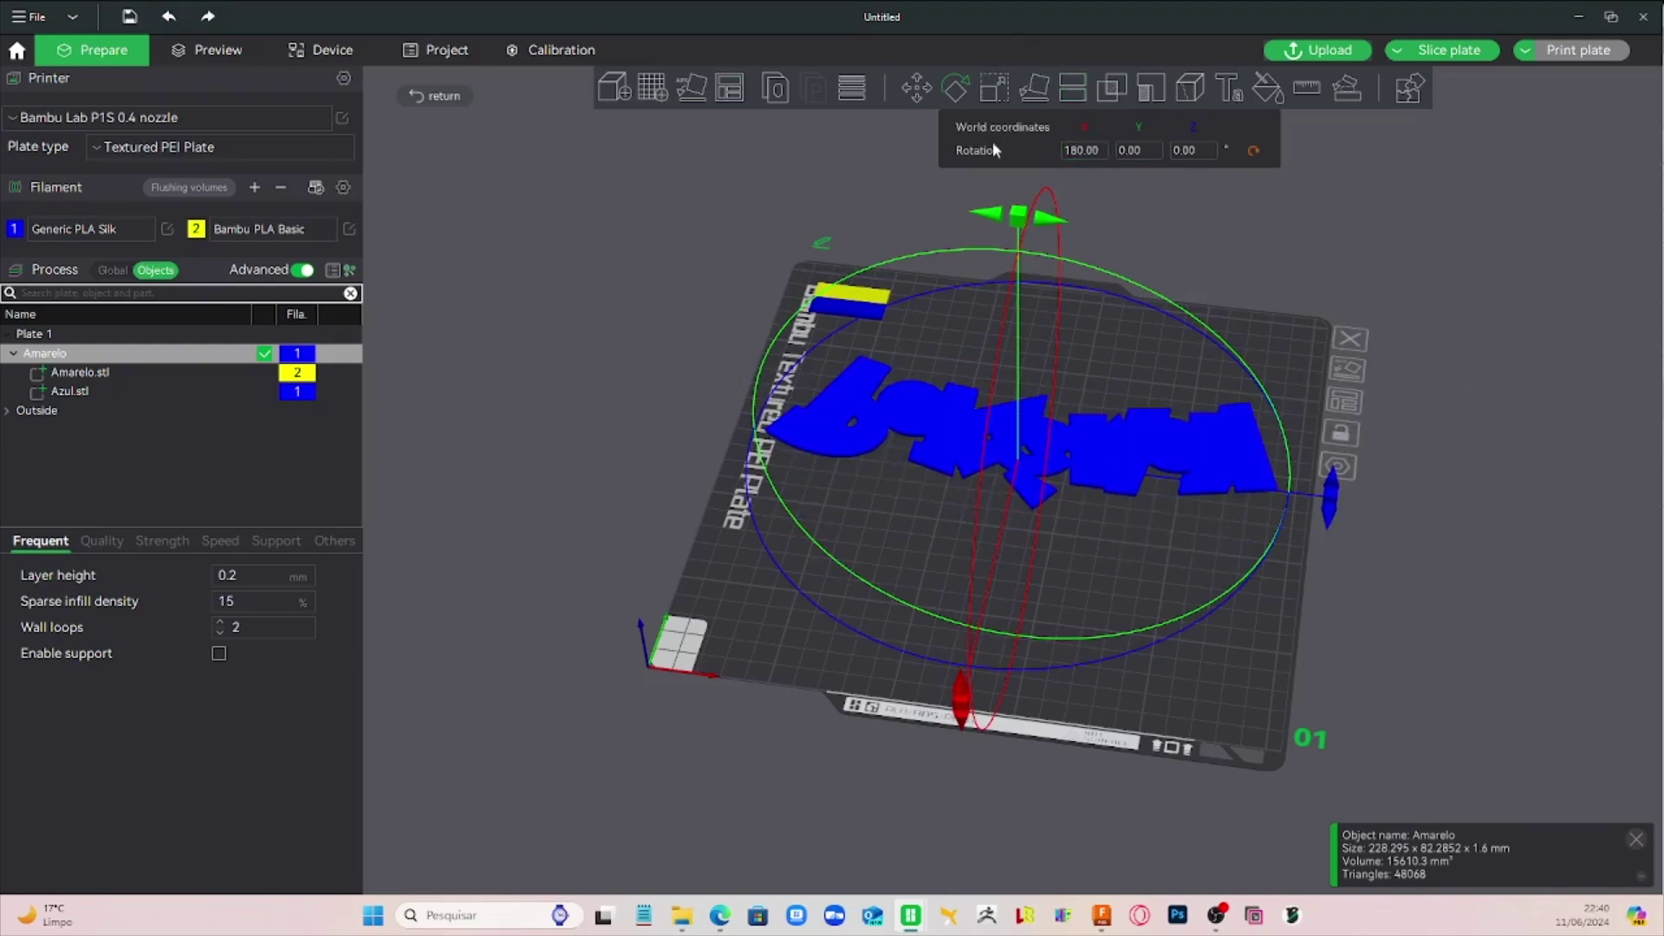
pyautogui.click(962, 91)
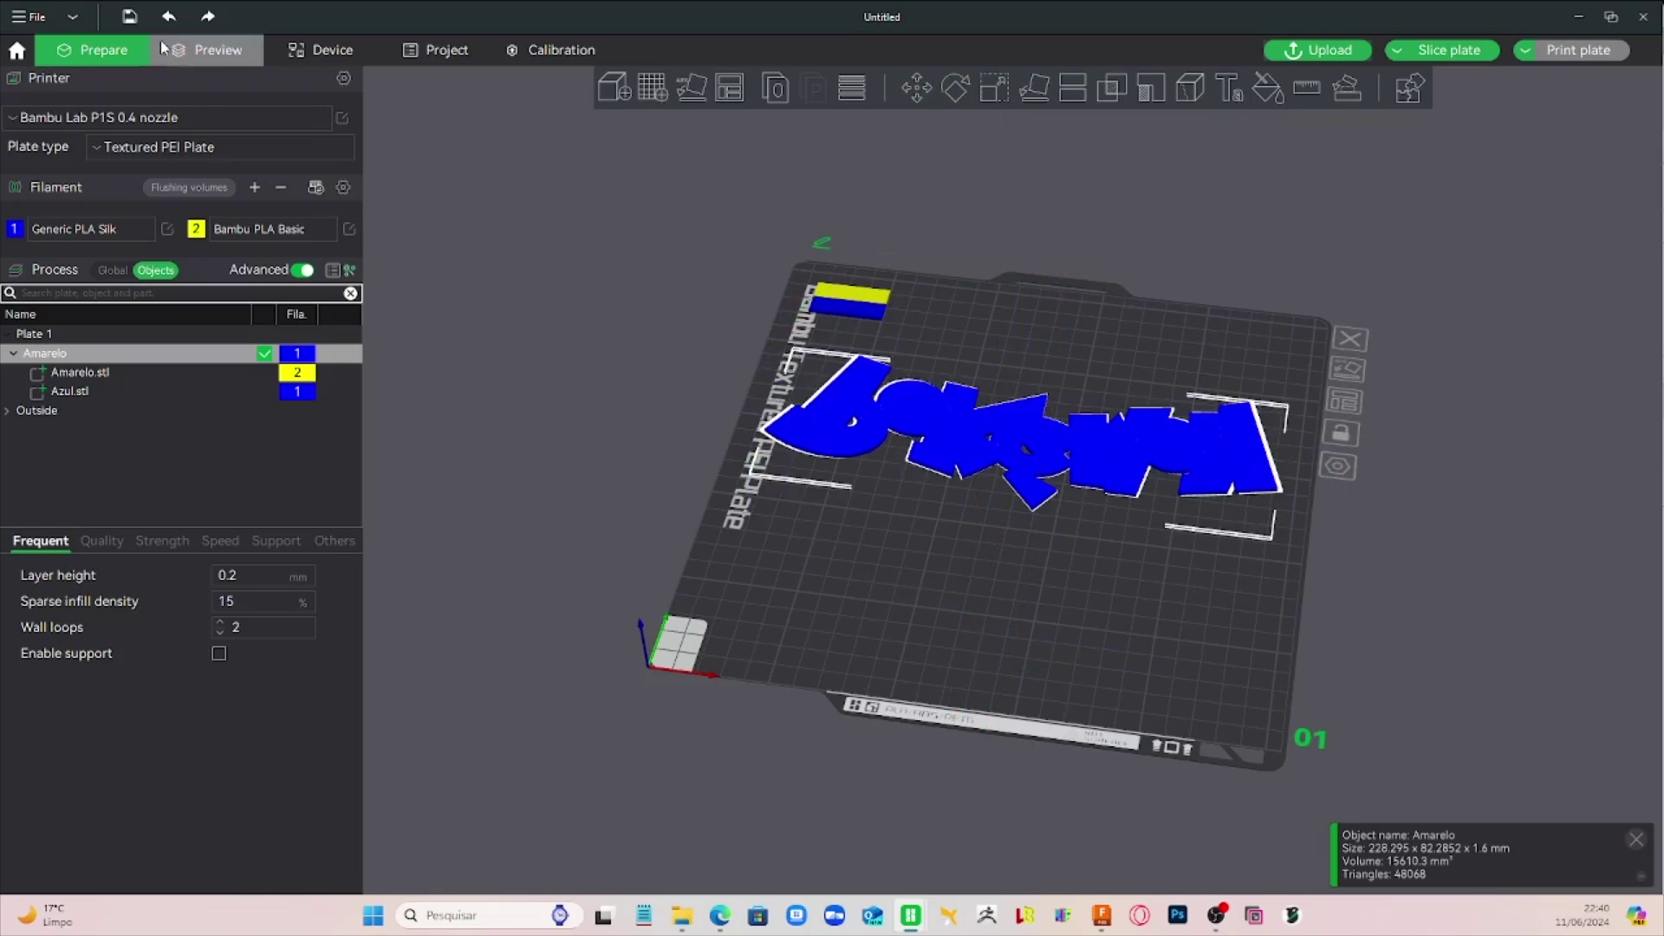
pyautogui.click(169, 15)
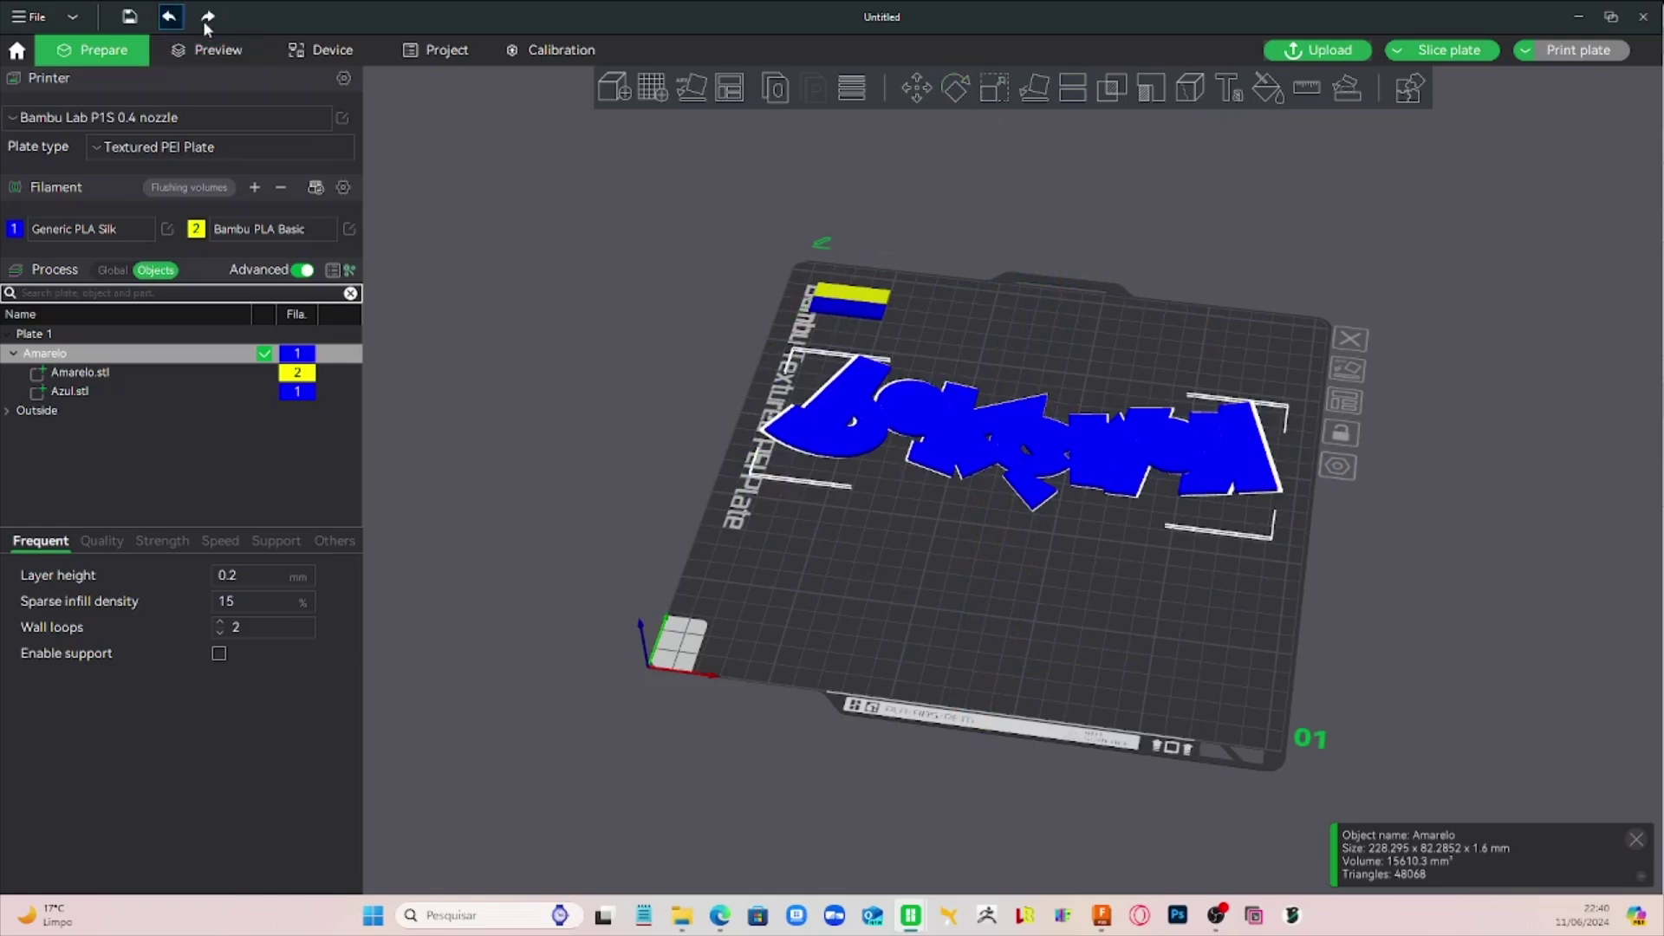
# Step: Turn the logo face down using Lay on Face on its lettering side, and auto-arrange the plate
pyautogui.click(1036, 90)
pyautogui.click(1050, 438)
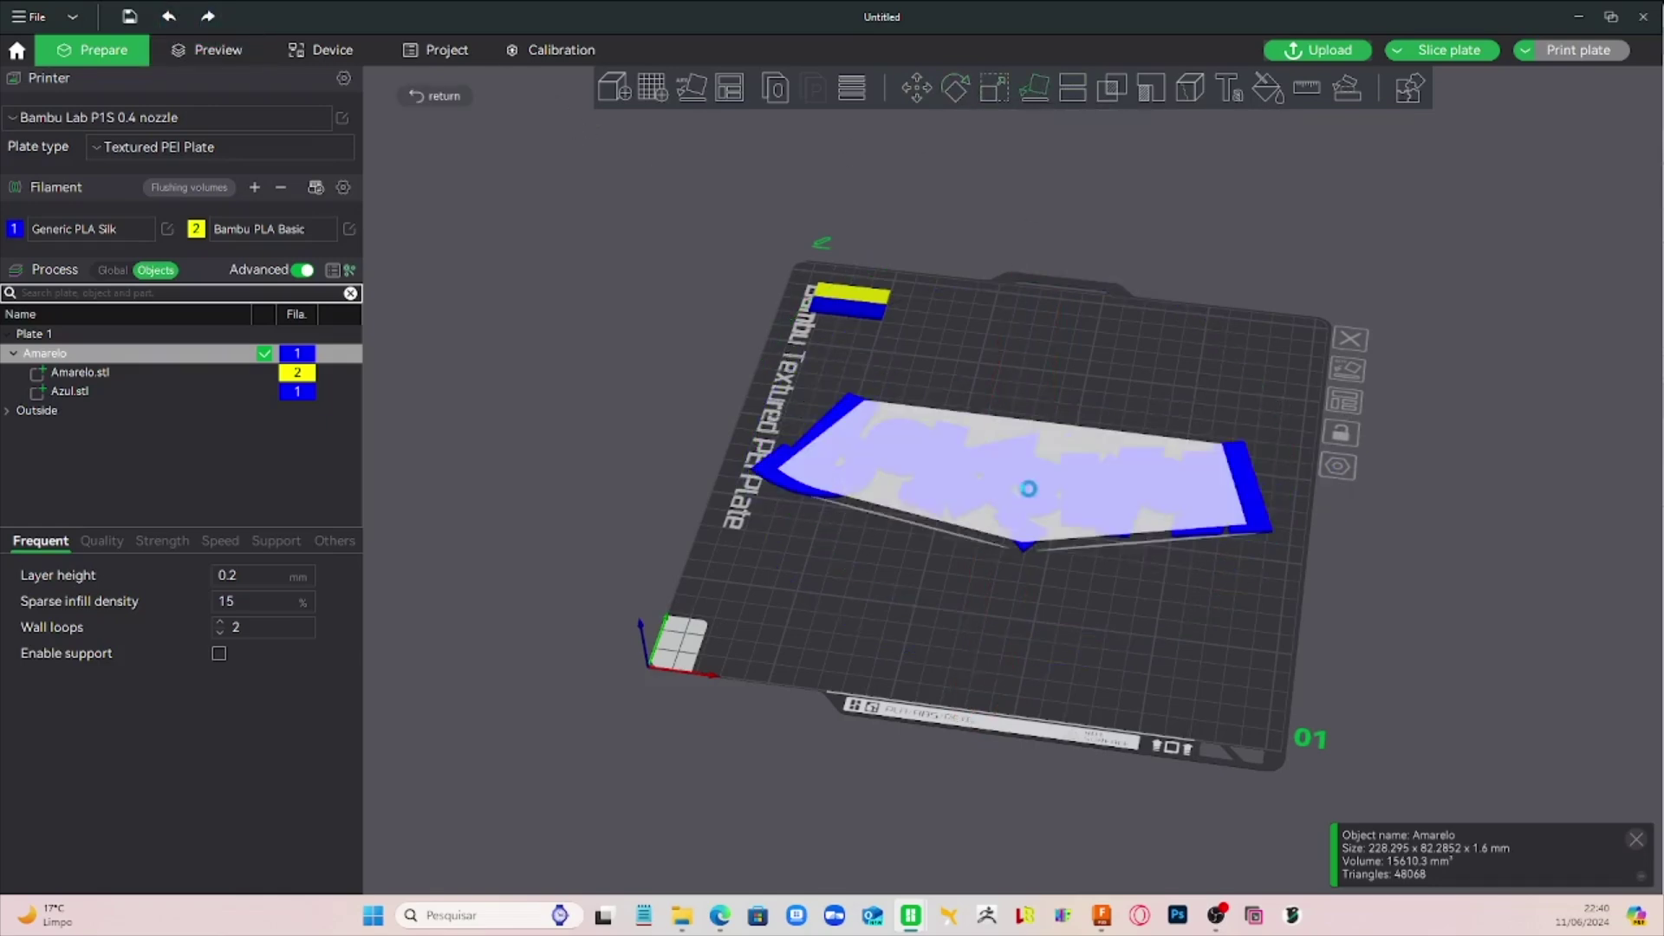
pyautogui.moveTo(1453, 575)
pyautogui.mouseDown()
pyautogui.moveTo(1472, 434)
pyautogui.moveTo(1455, 591)
pyautogui.mouseUp()
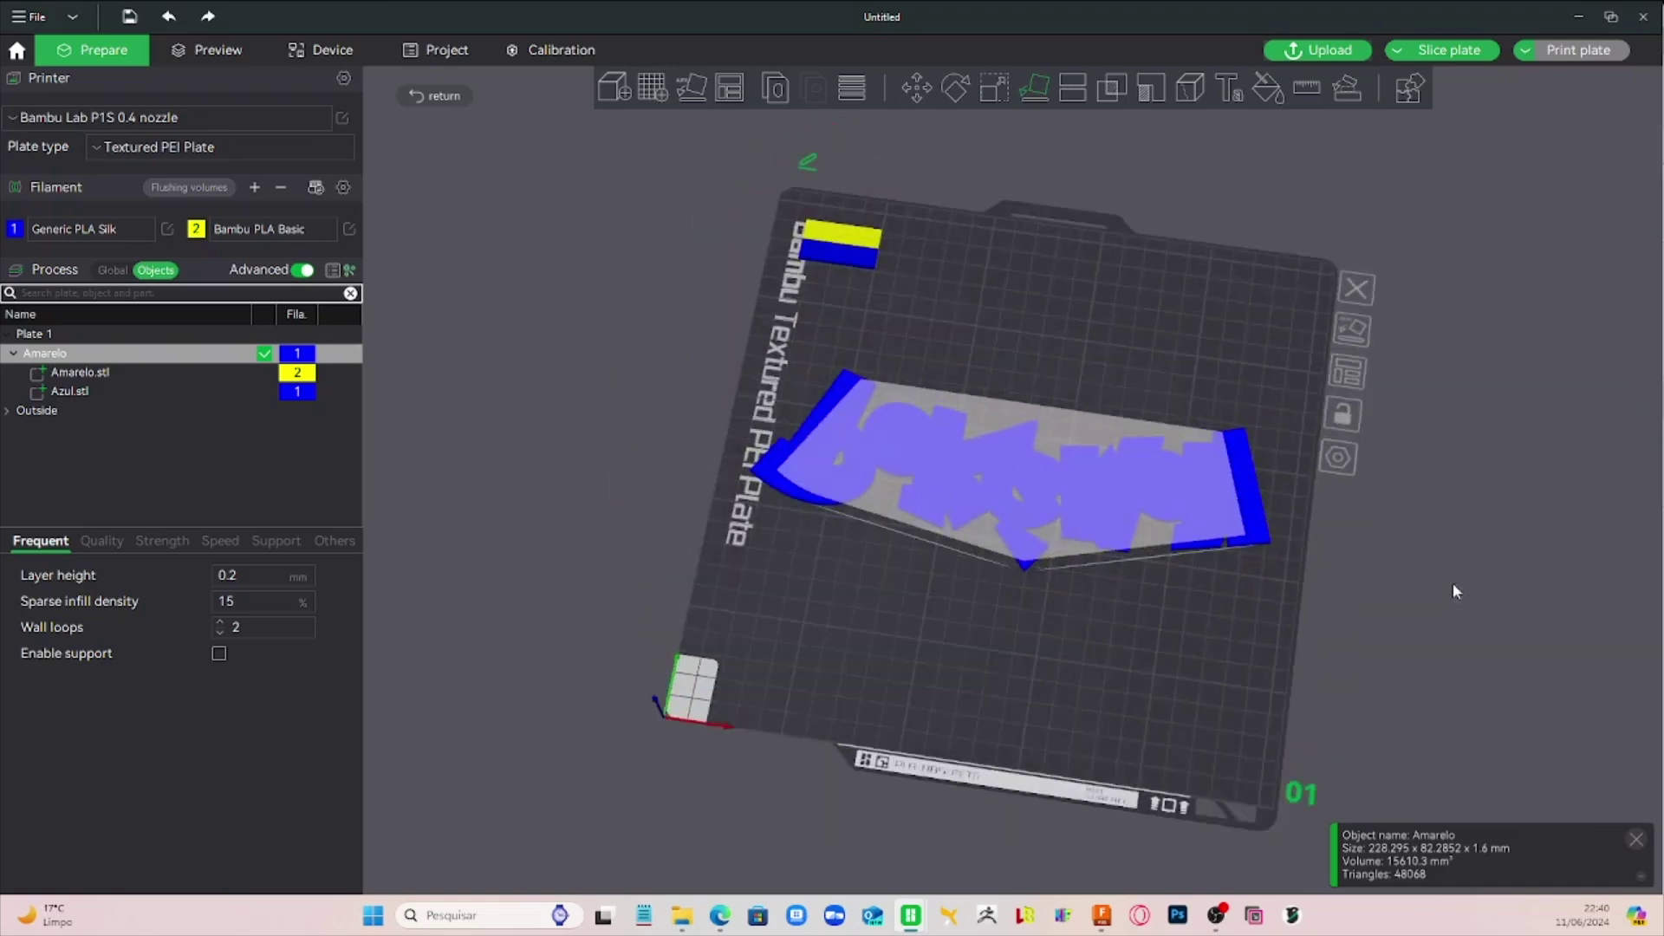
pyautogui.click(1355, 378)
pyautogui.moveTo(1466, 426)
pyautogui.mouseDown()
pyautogui.moveTo(1486, 527)
pyautogui.moveTo(1446, 434)
pyautogui.mouseUp()
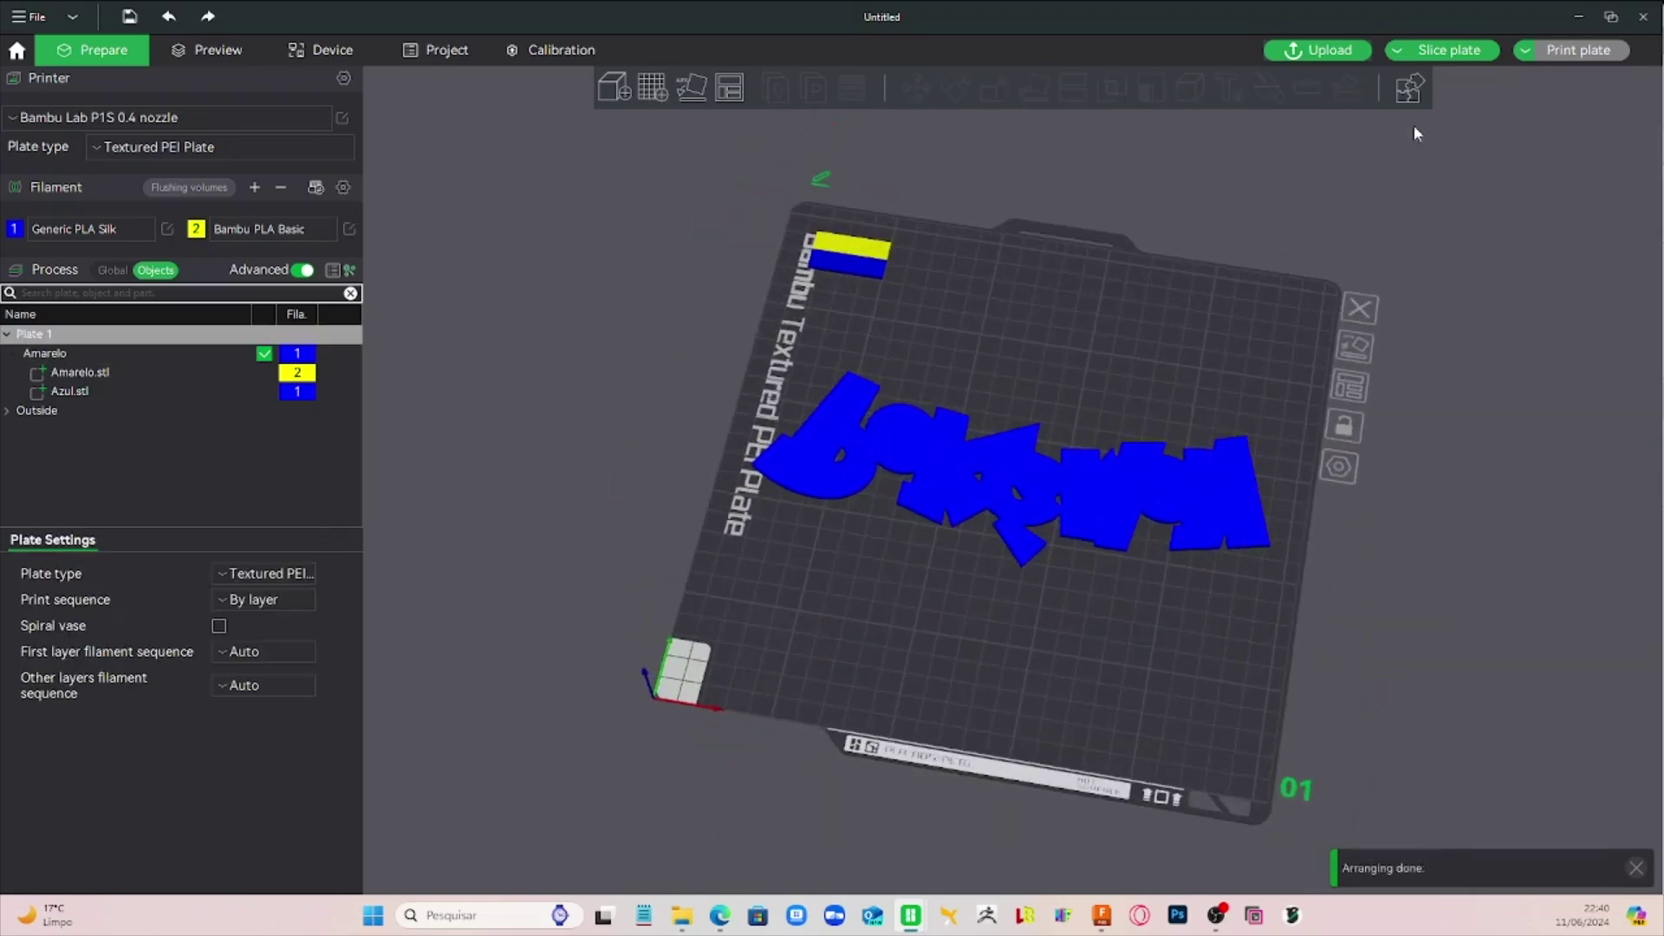
# Step: Slice the plate and view the sliced logo from below and from above
pyautogui.click(1448, 52)
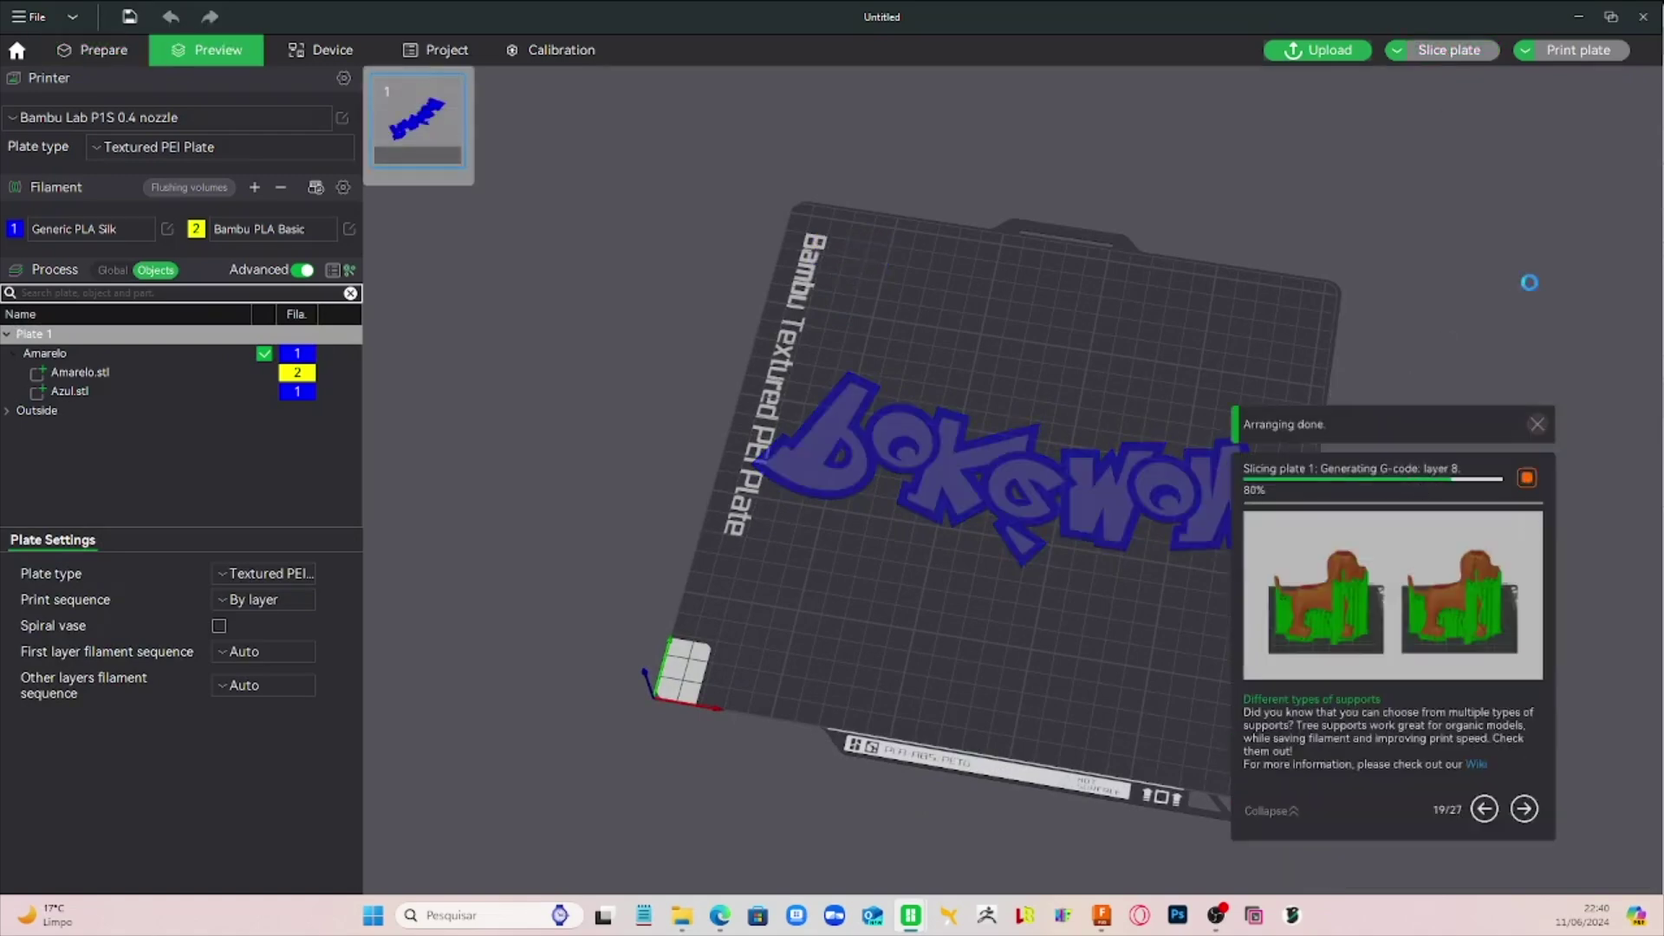
pyautogui.moveTo(633, 418); pyautogui.dragTo(642, 295)
pyautogui.scroll(8, 654, 305)
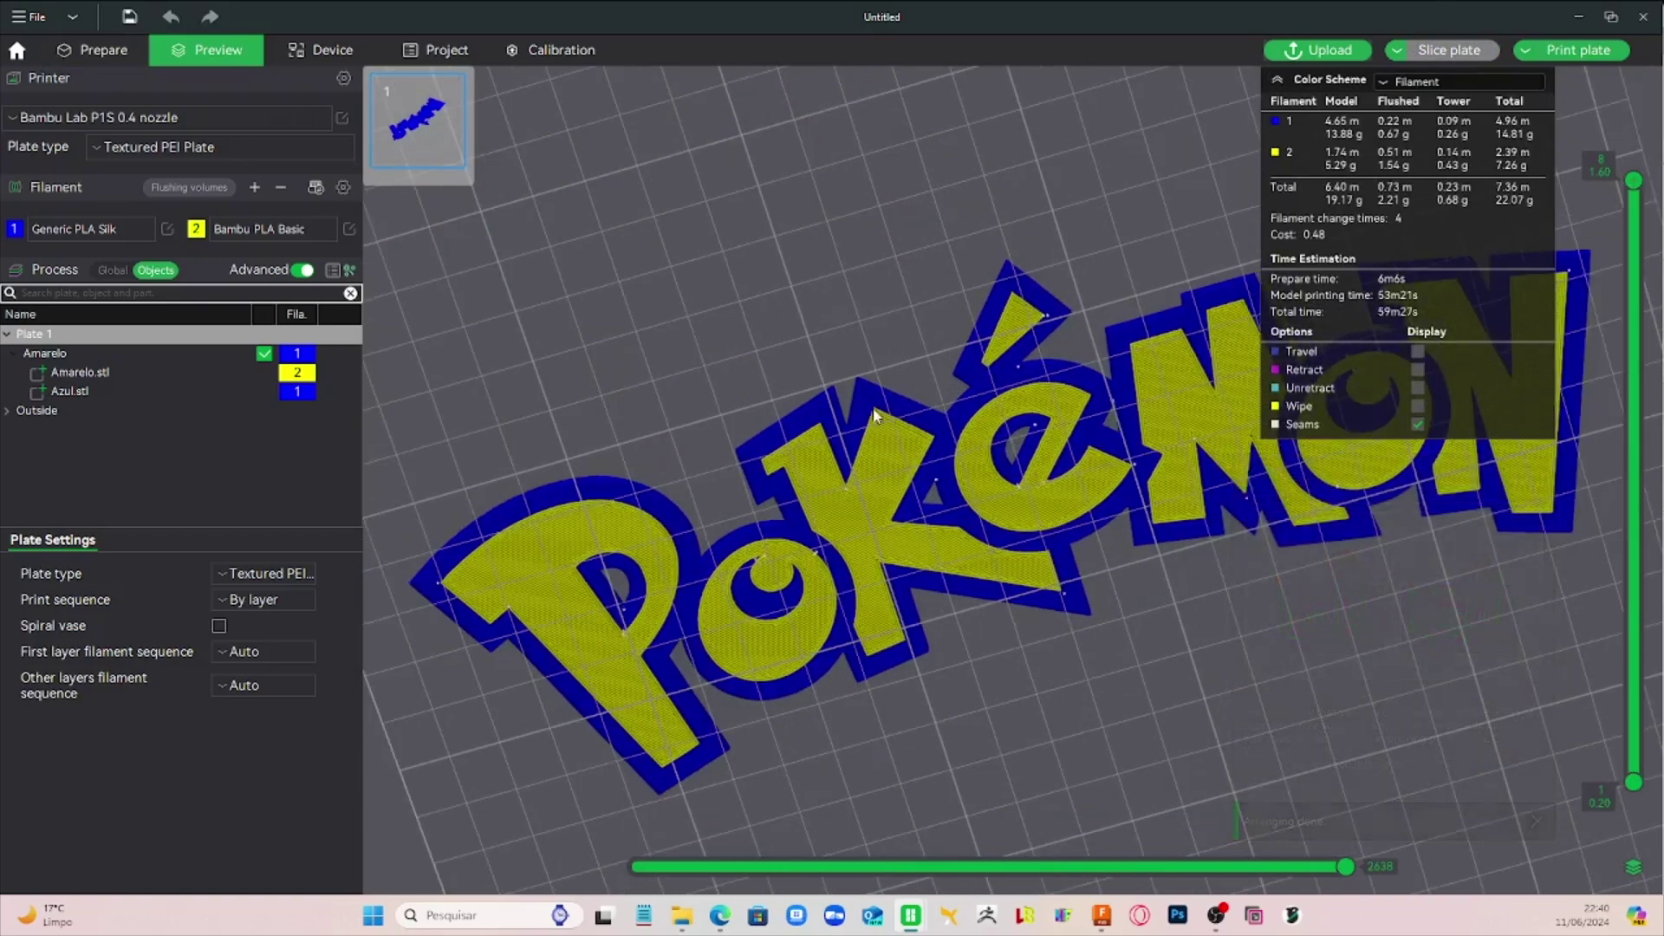
pyautogui.moveTo(1543, 629); pyautogui.dragTo(1537, 747)
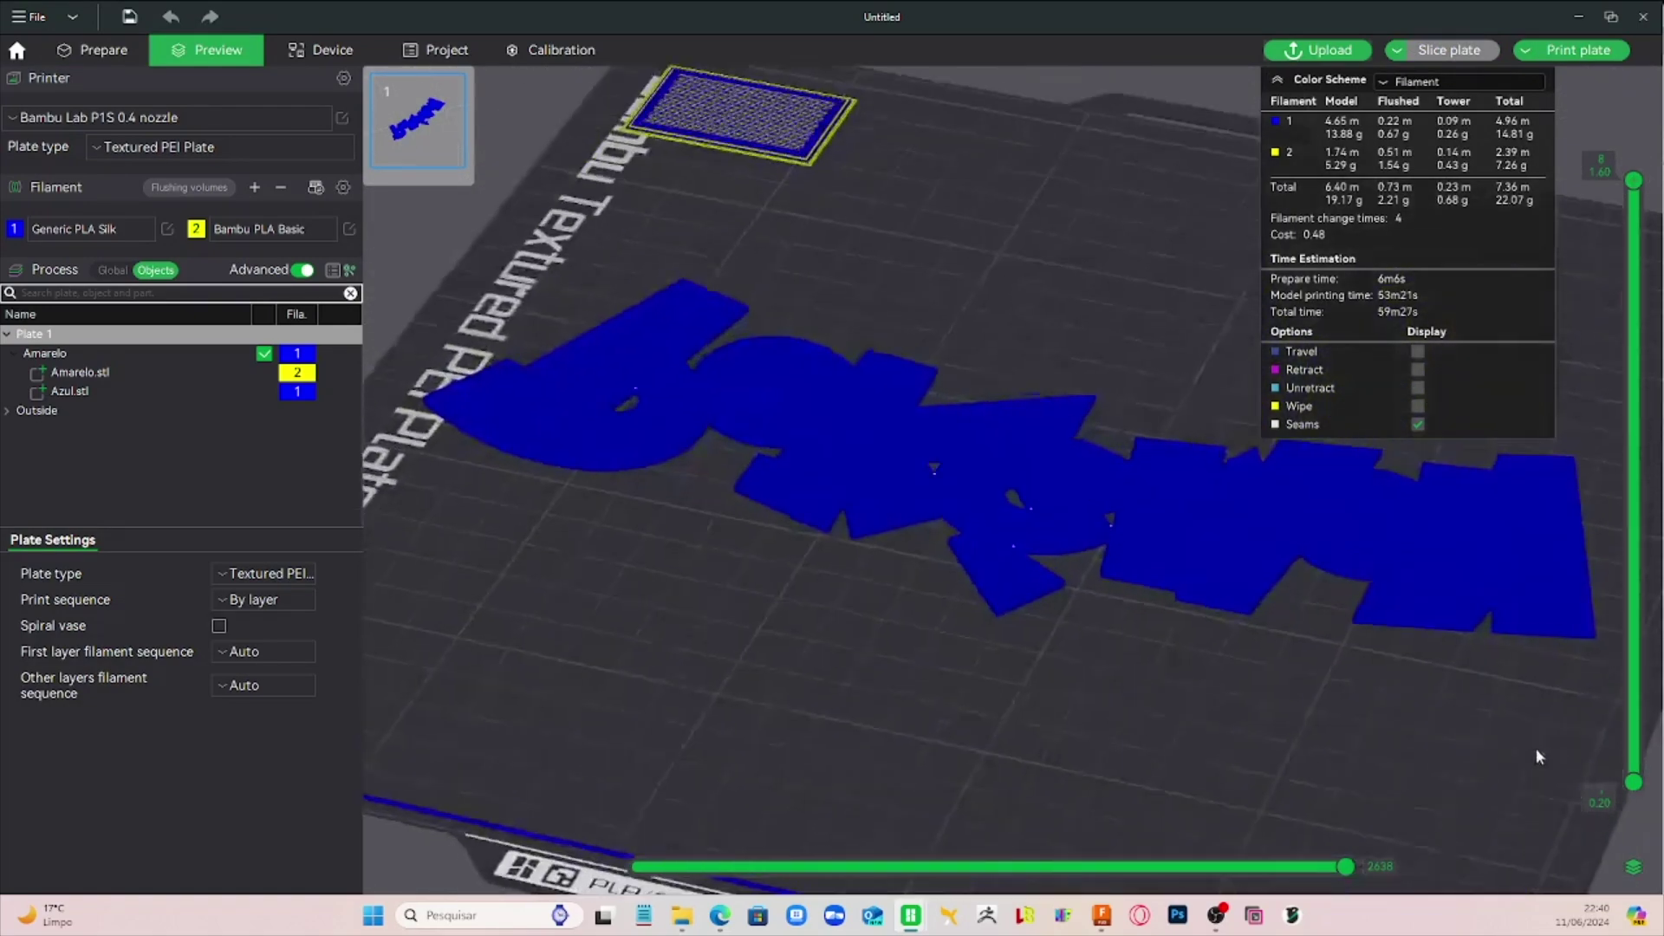
# Step: Examine the sliced logo from its first layer back up to the full height, and inspect the lettering from underneath
pyautogui.moveTo(1633, 184); pyautogui.dragTo(1634, 774)
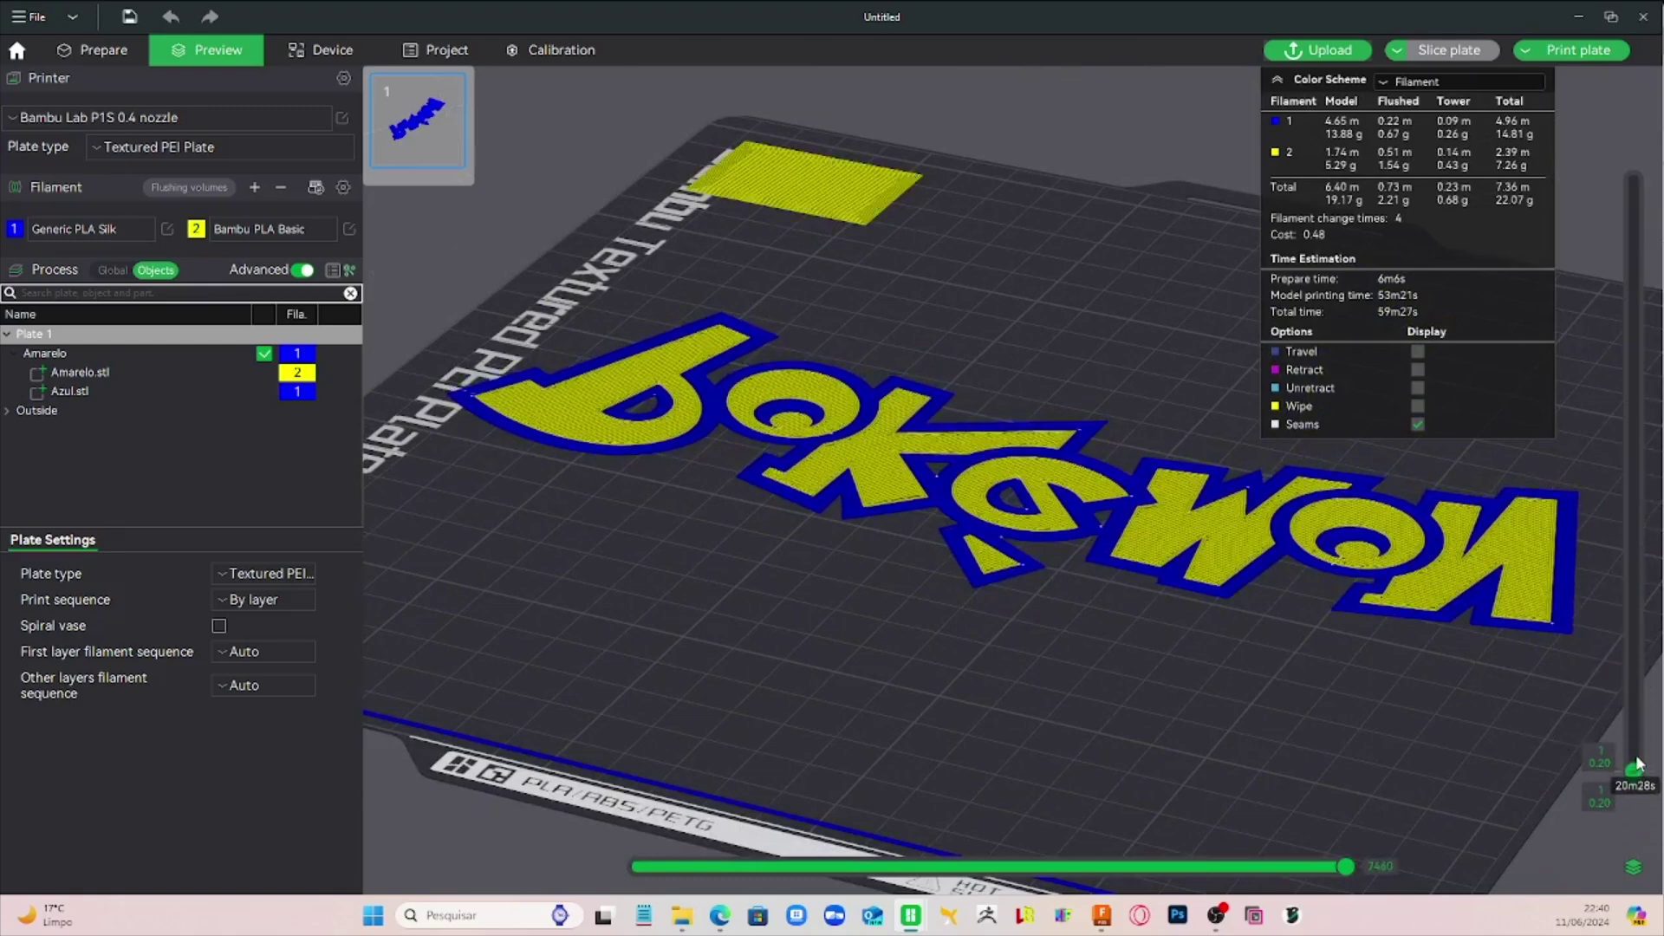
pyautogui.moveTo(1638, 763); pyautogui.dragTo(1635, 221)
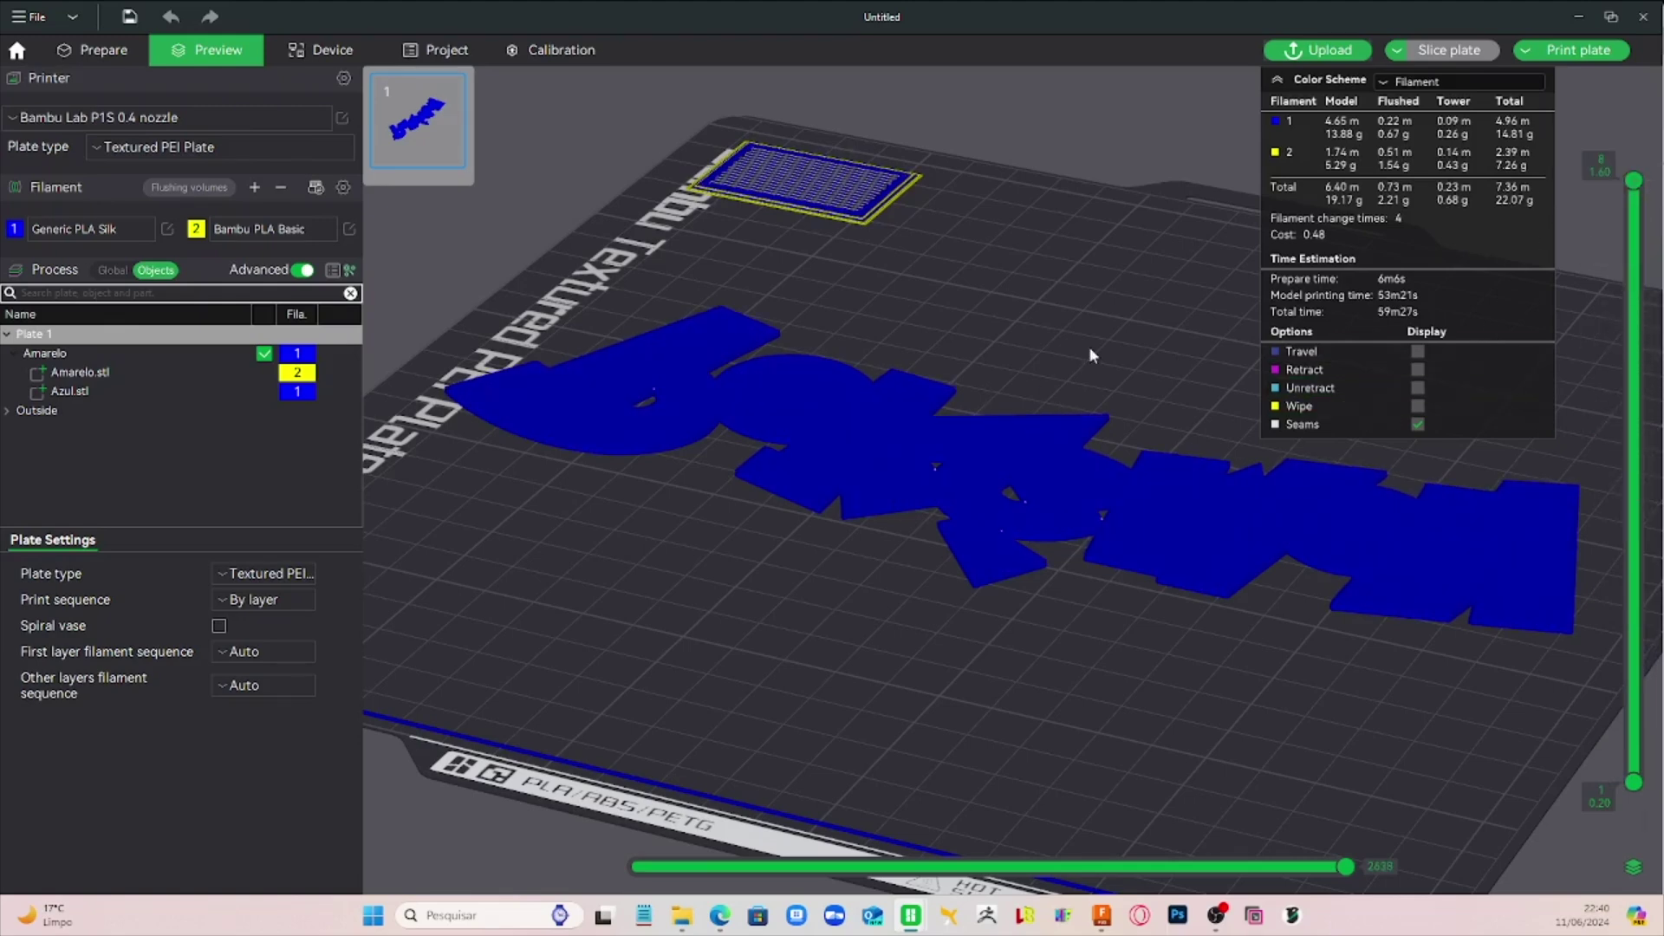
pyautogui.moveTo(1089, 346); pyautogui.dragTo(1141, 226)
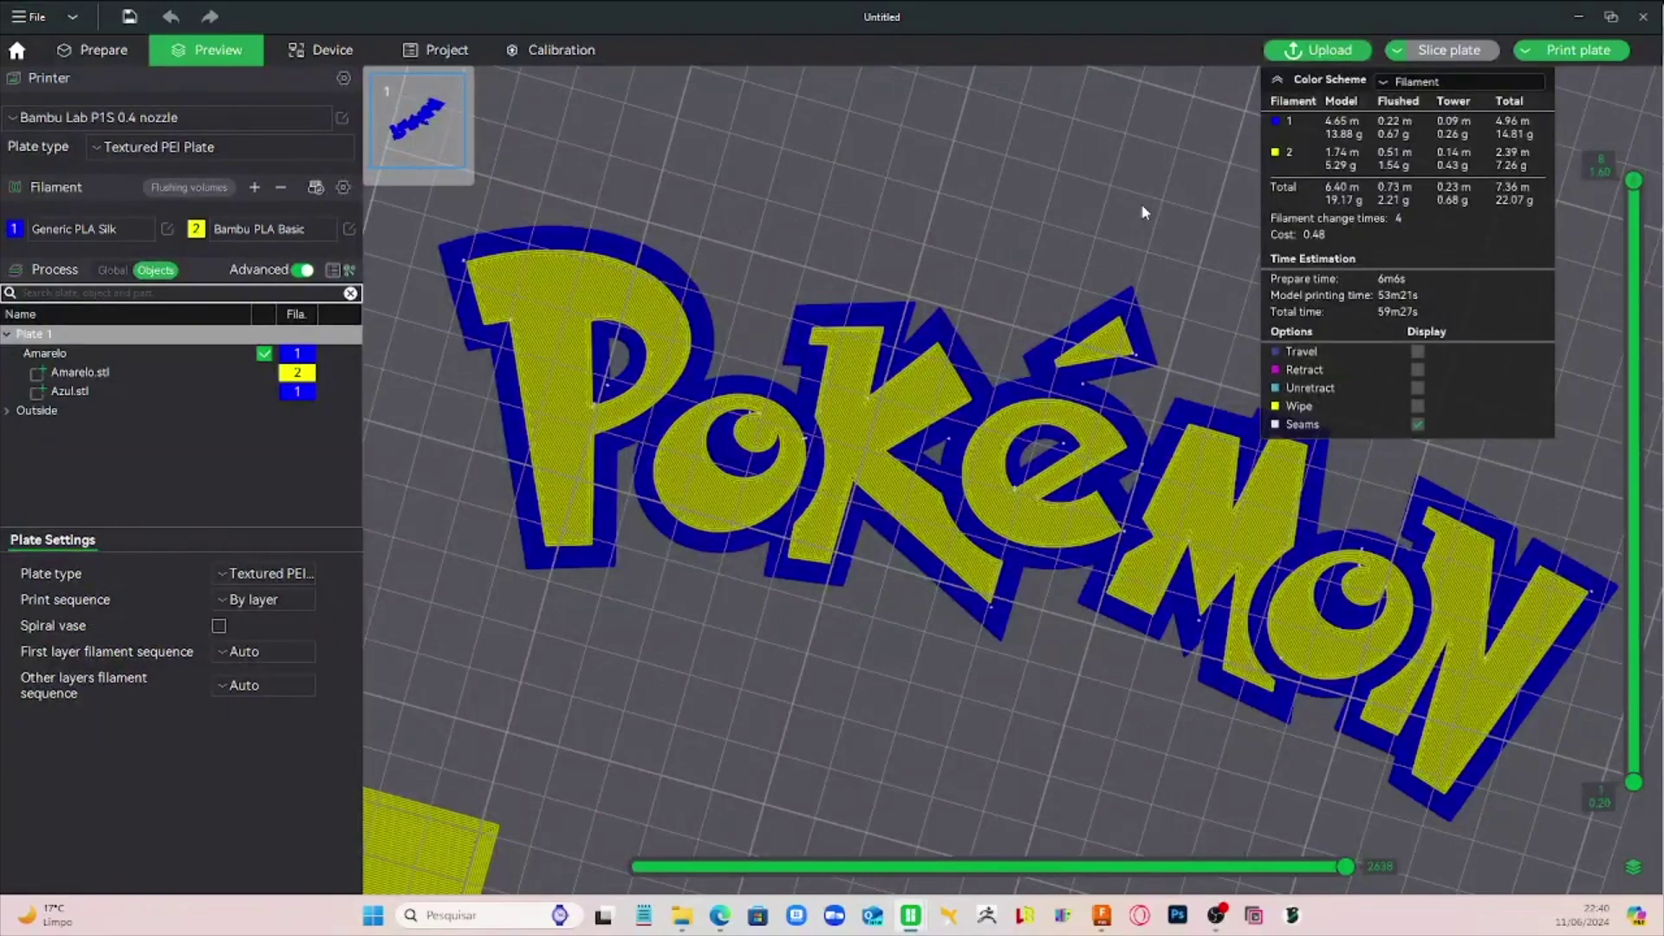
pyautogui.moveTo(1145, 212)
pyautogui.mouseDown()
pyautogui.moveTo(1101, 311)
pyautogui.moveTo(1101, 246)
pyautogui.moveTo(1125, 222)
pyautogui.mouseUp()
pyautogui.moveTo(1213, 255); pyautogui.dragTo(1005, 351)
pyautogui.moveTo(707, 397); pyautogui.dragTo(841, 257)
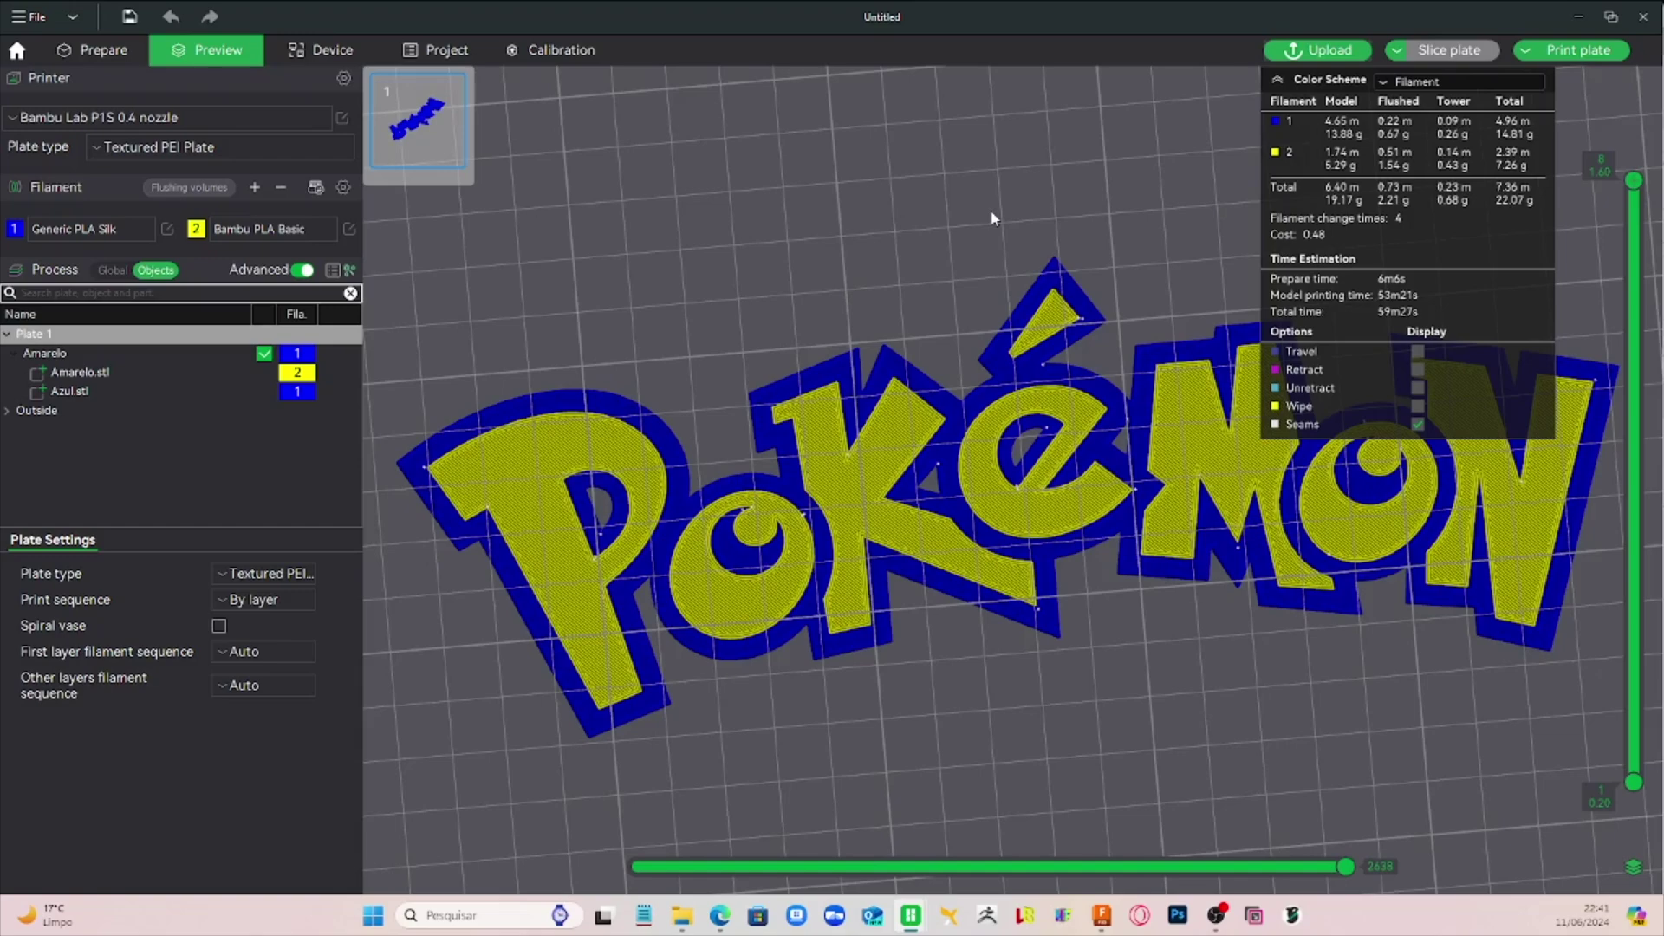
pyautogui.moveTo(983, 209); pyautogui.dragTo(1217, 329)
pyautogui.moveTo(1340, 700); pyautogui.dragTo(1262, 780)
pyautogui.moveTo(1131, 176); pyautogui.dragTo(1124, 299)
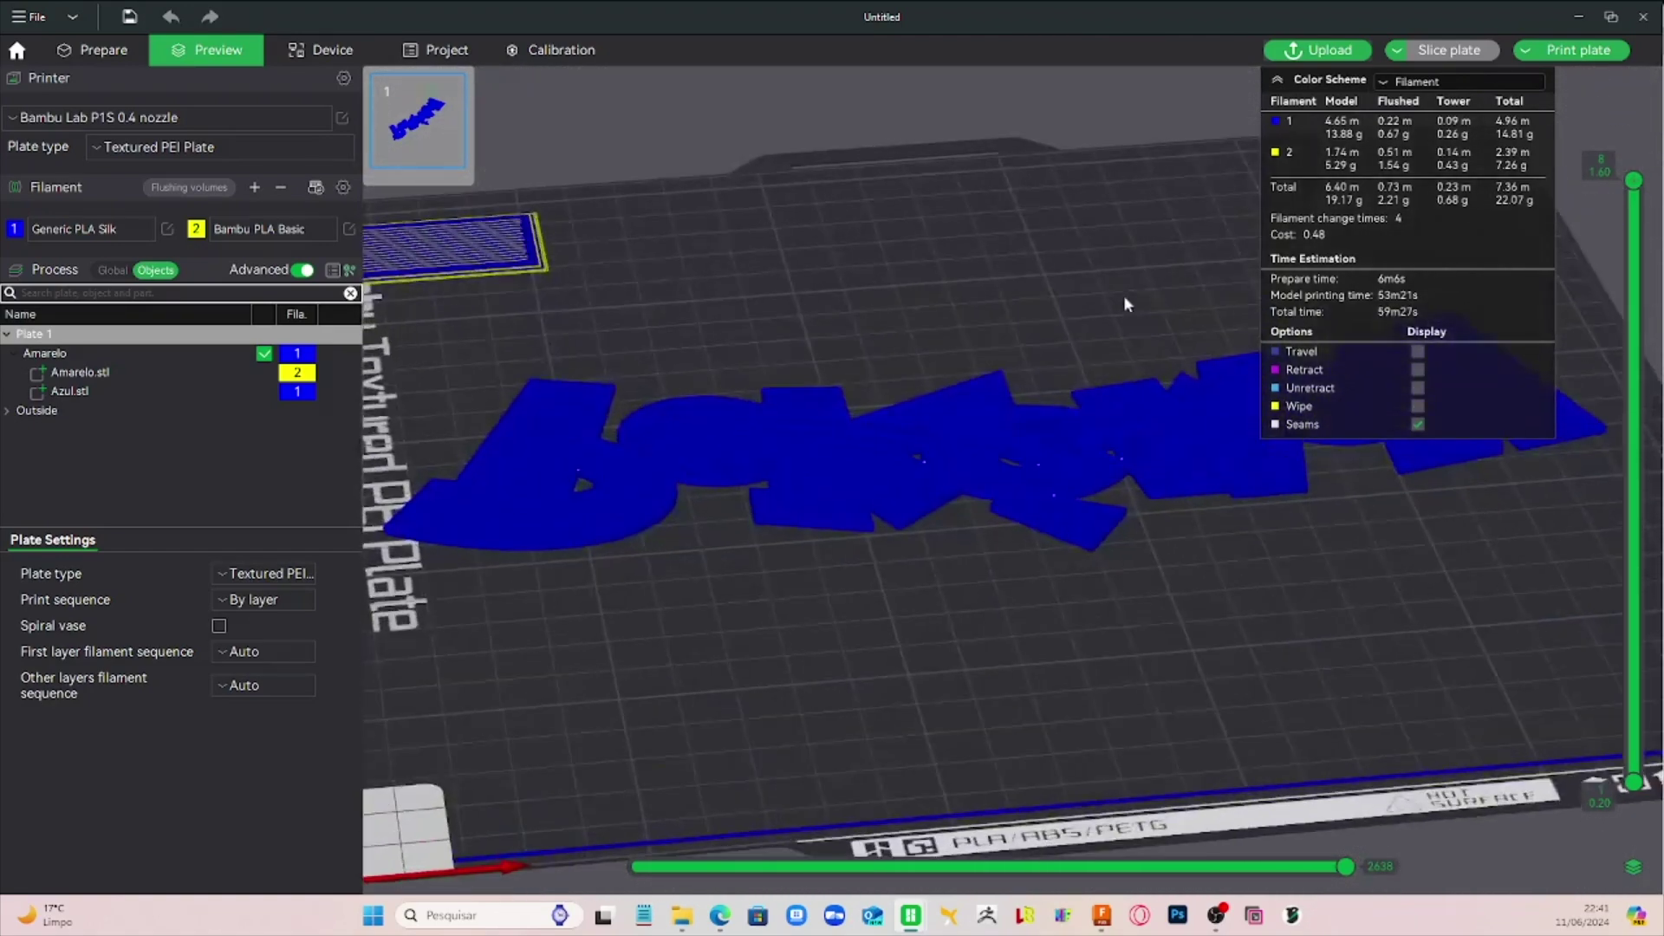
# Step: Switch to Autodesk Fusion and turn the Pokémon logo model to show its flat back side
pyautogui.click(1102, 917)
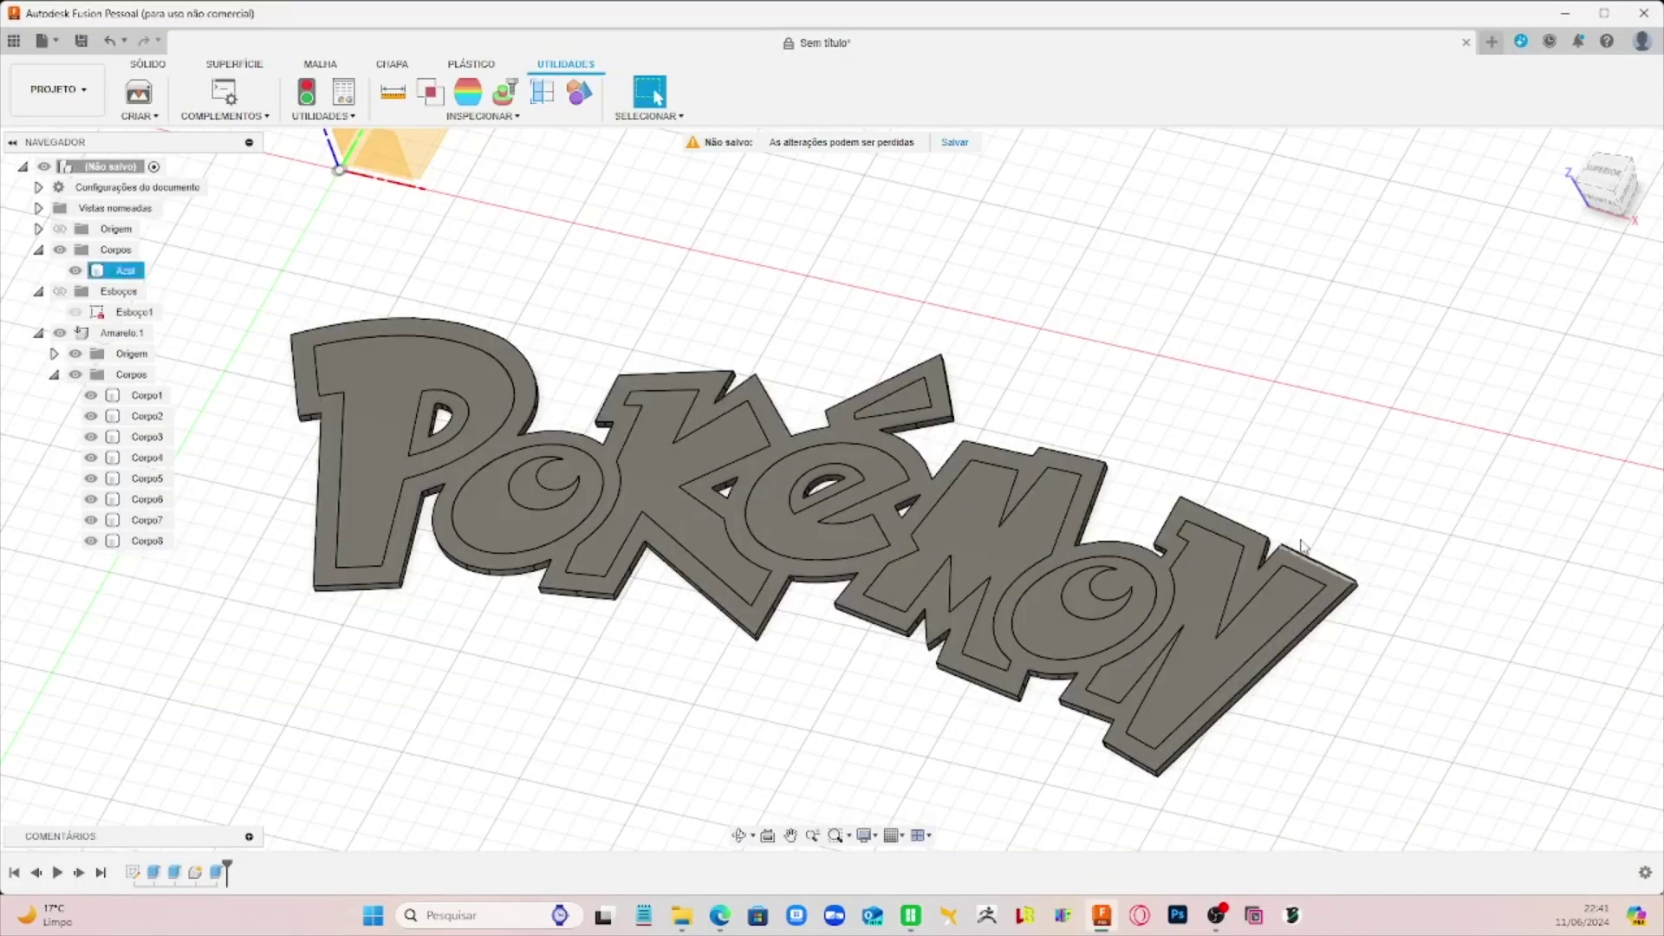
pyautogui.click(463, 351)
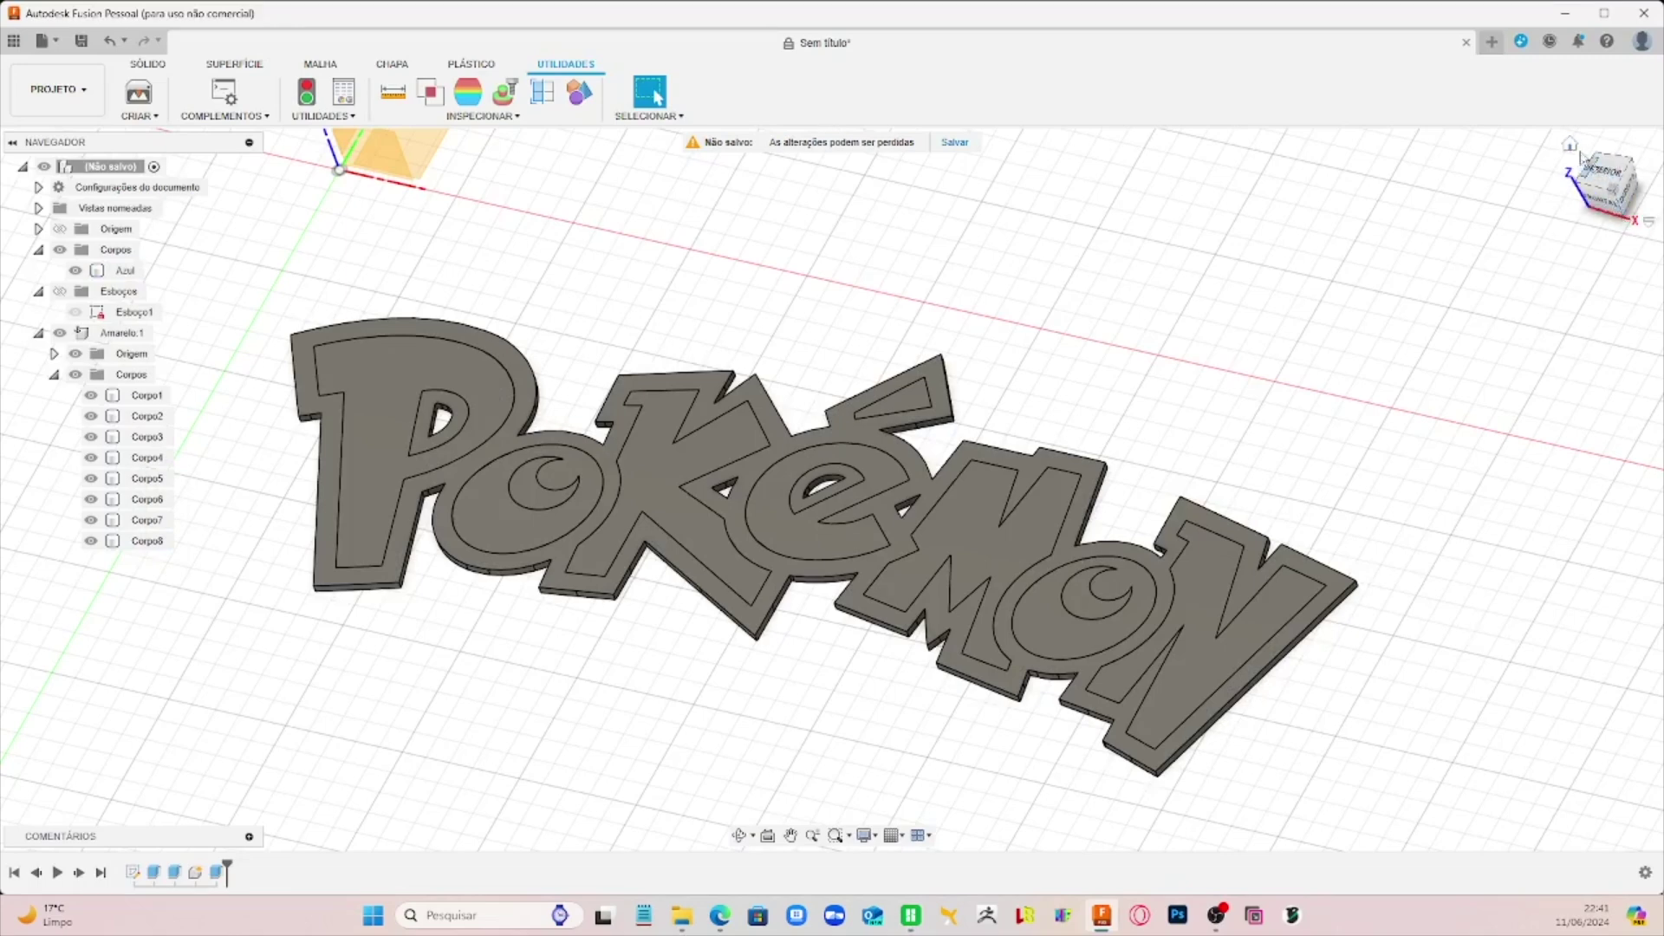
pyautogui.click(1616, 199)
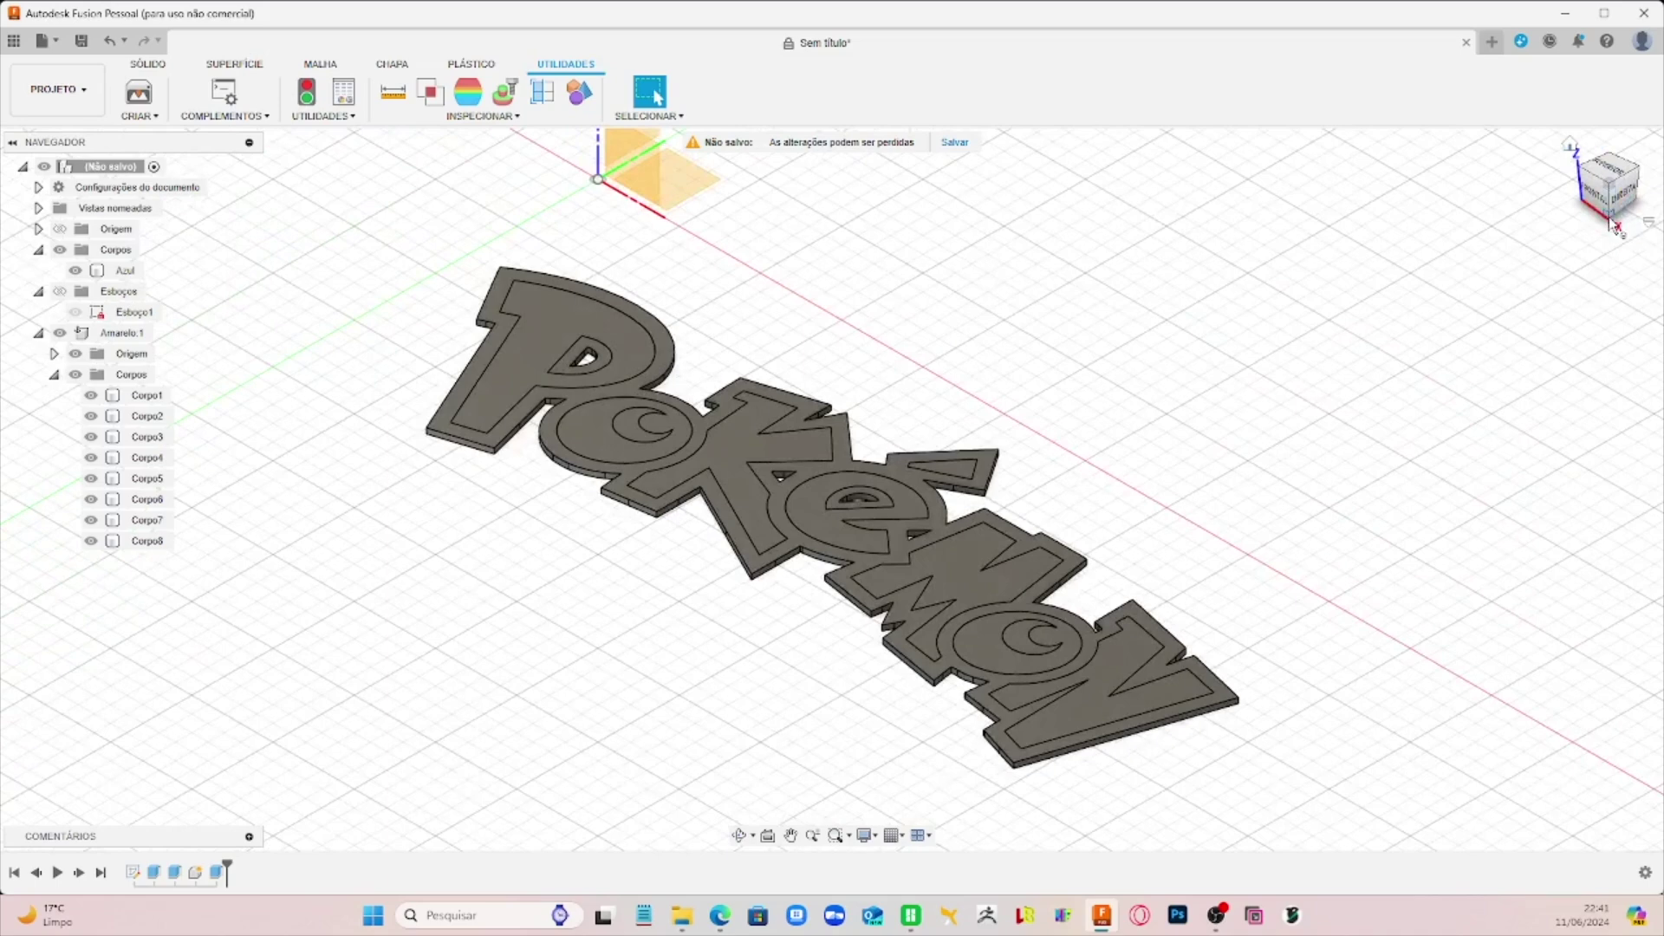
pyautogui.click(1617, 226)
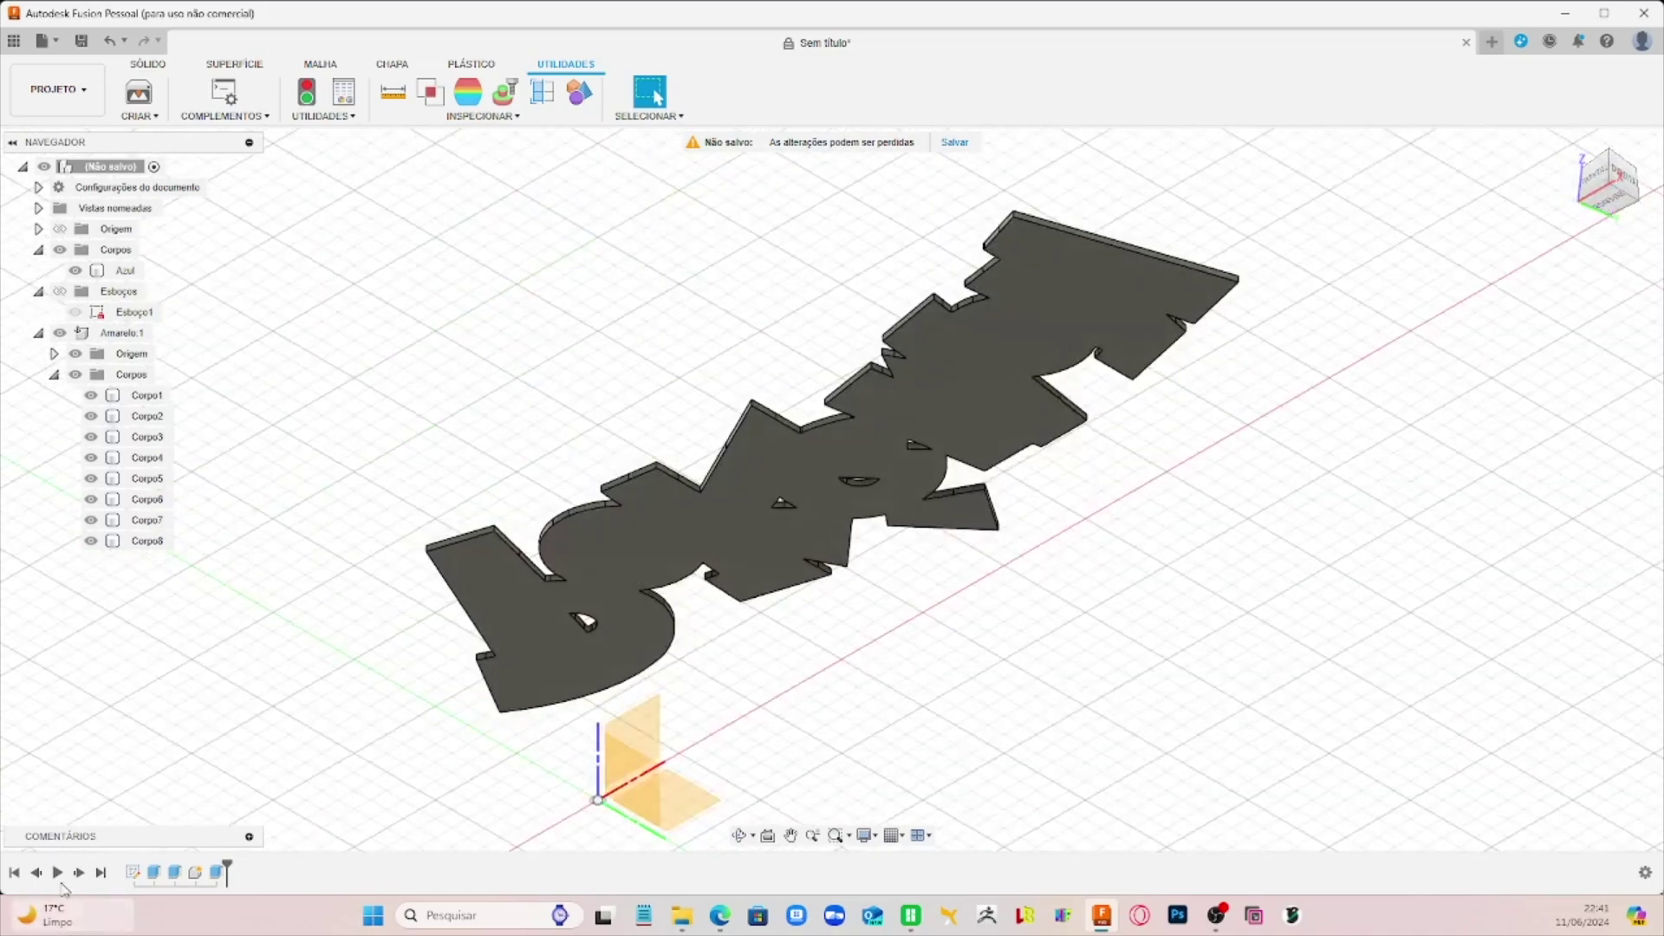
# Step: Edit the logo's sketch and offset its outer outline inward with a distance of -2 mm
pyautogui.doubleClick(133, 874)
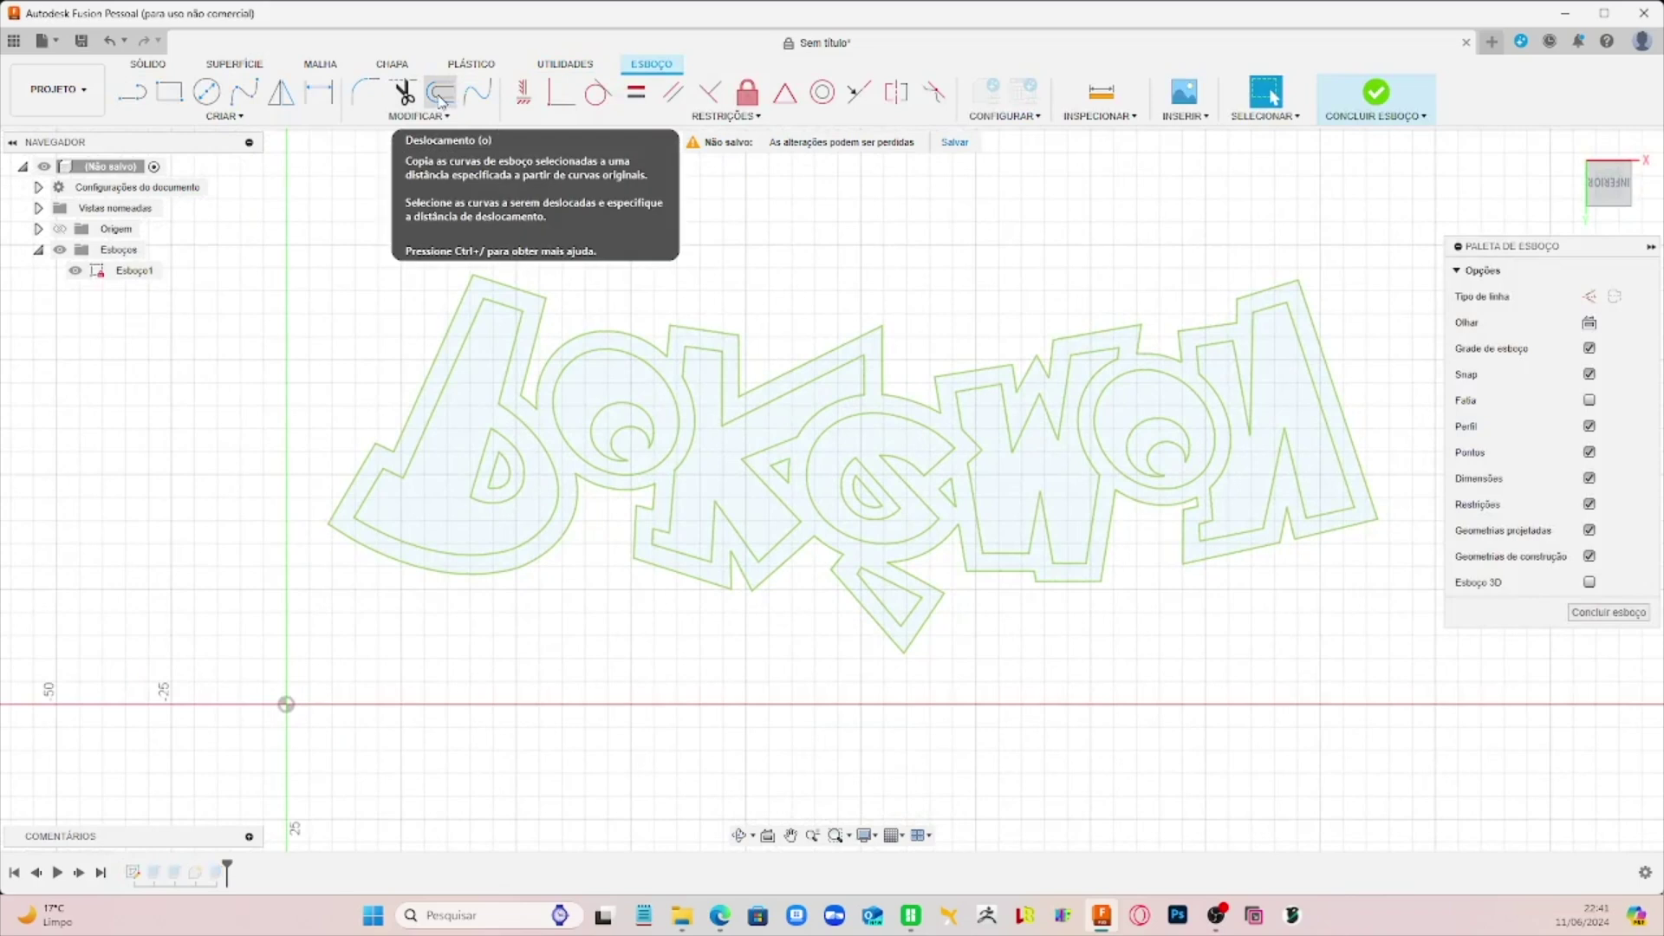
pyautogui.click(448, 99)
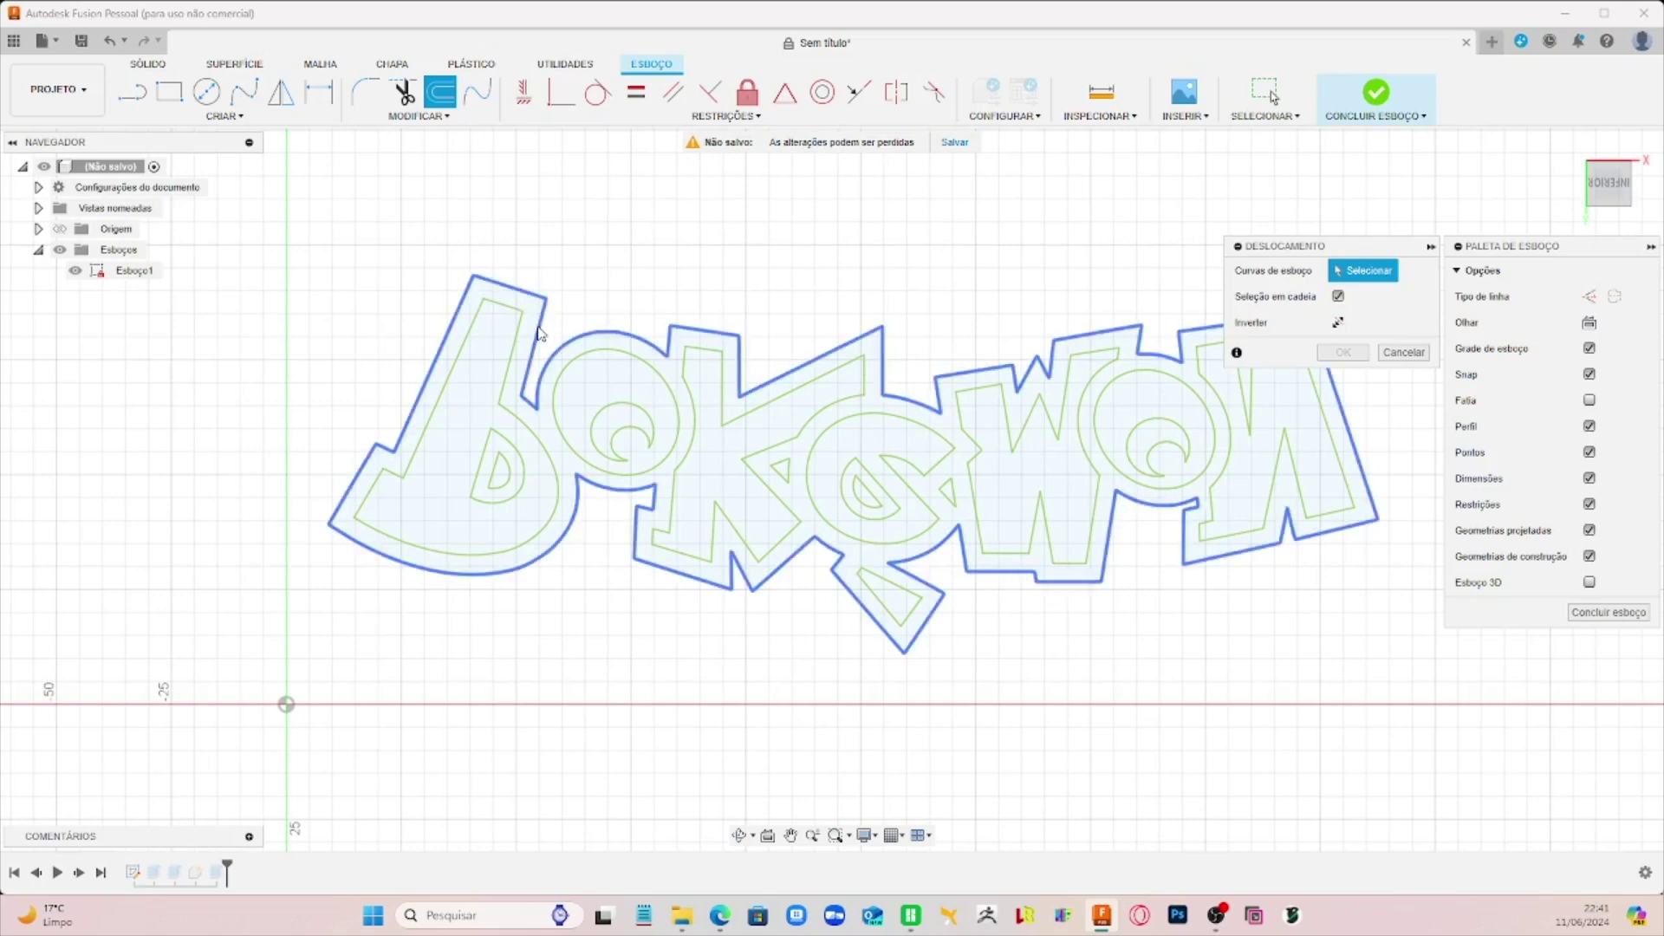
pyautogui.click(1340, 319)
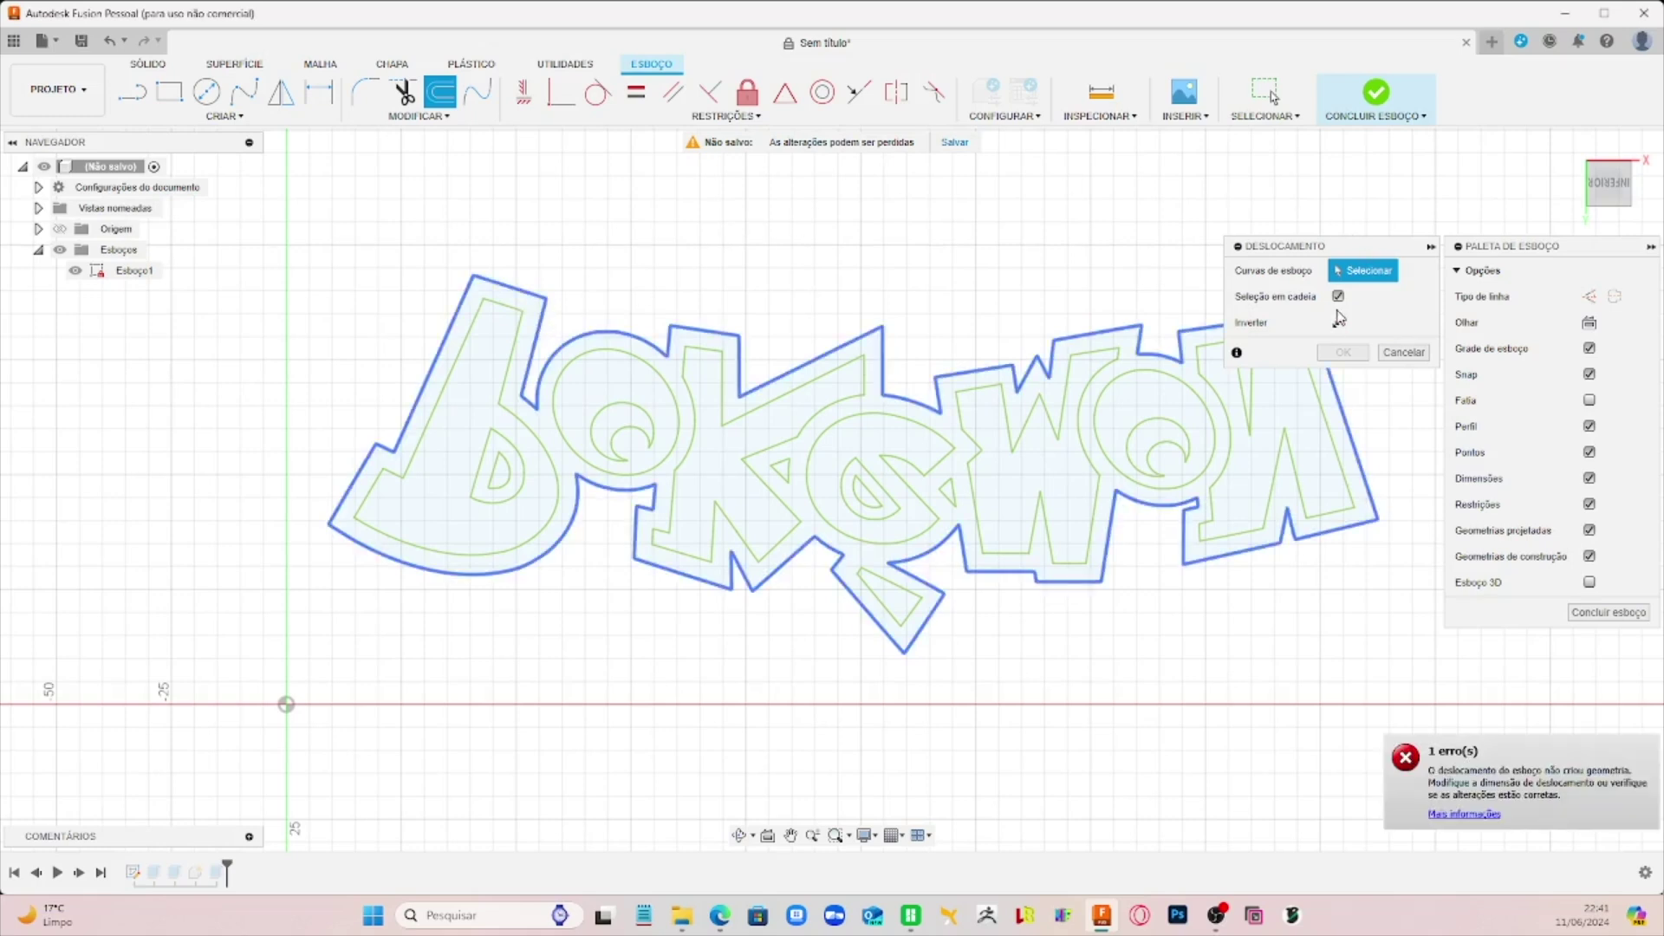
pyautogui.click(681, 402)
pyautogui.moveTo(1115, 252)
pyautogui.mouseDown(button='middle')
pyautogui.moveTo(817, 312)
pyautogui.moveTo(1016, 280)
pyautogui.mouseUp(button='middle')
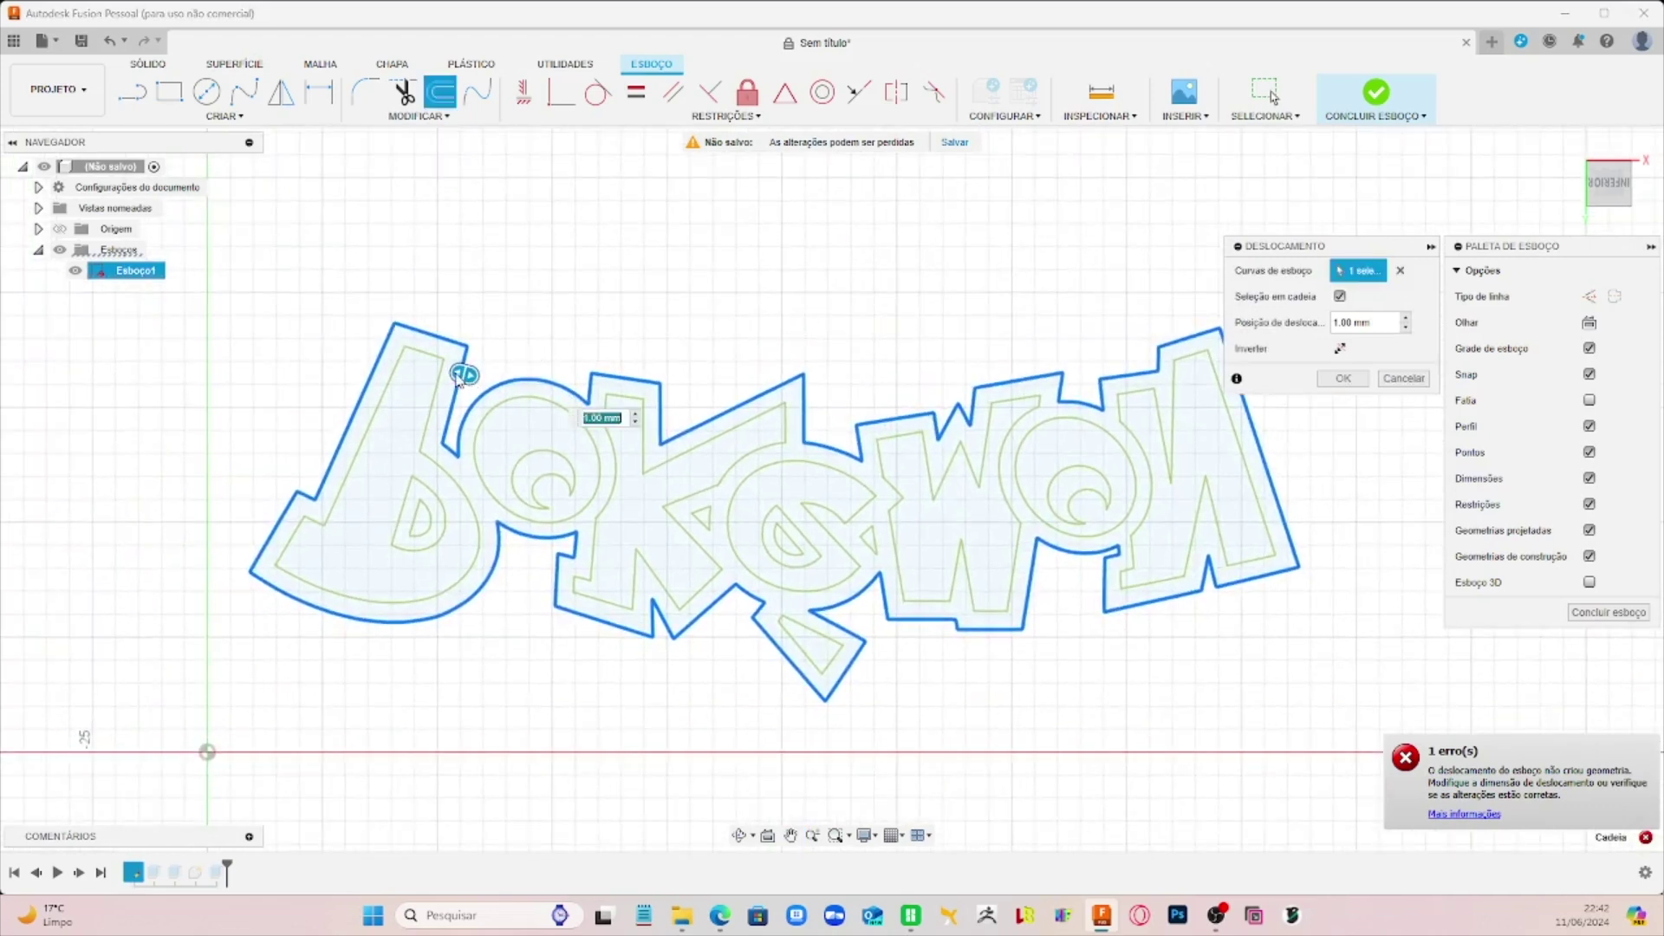
pyautogui.moveTo(457, 374); pyautogui.dragTo(448, 370)
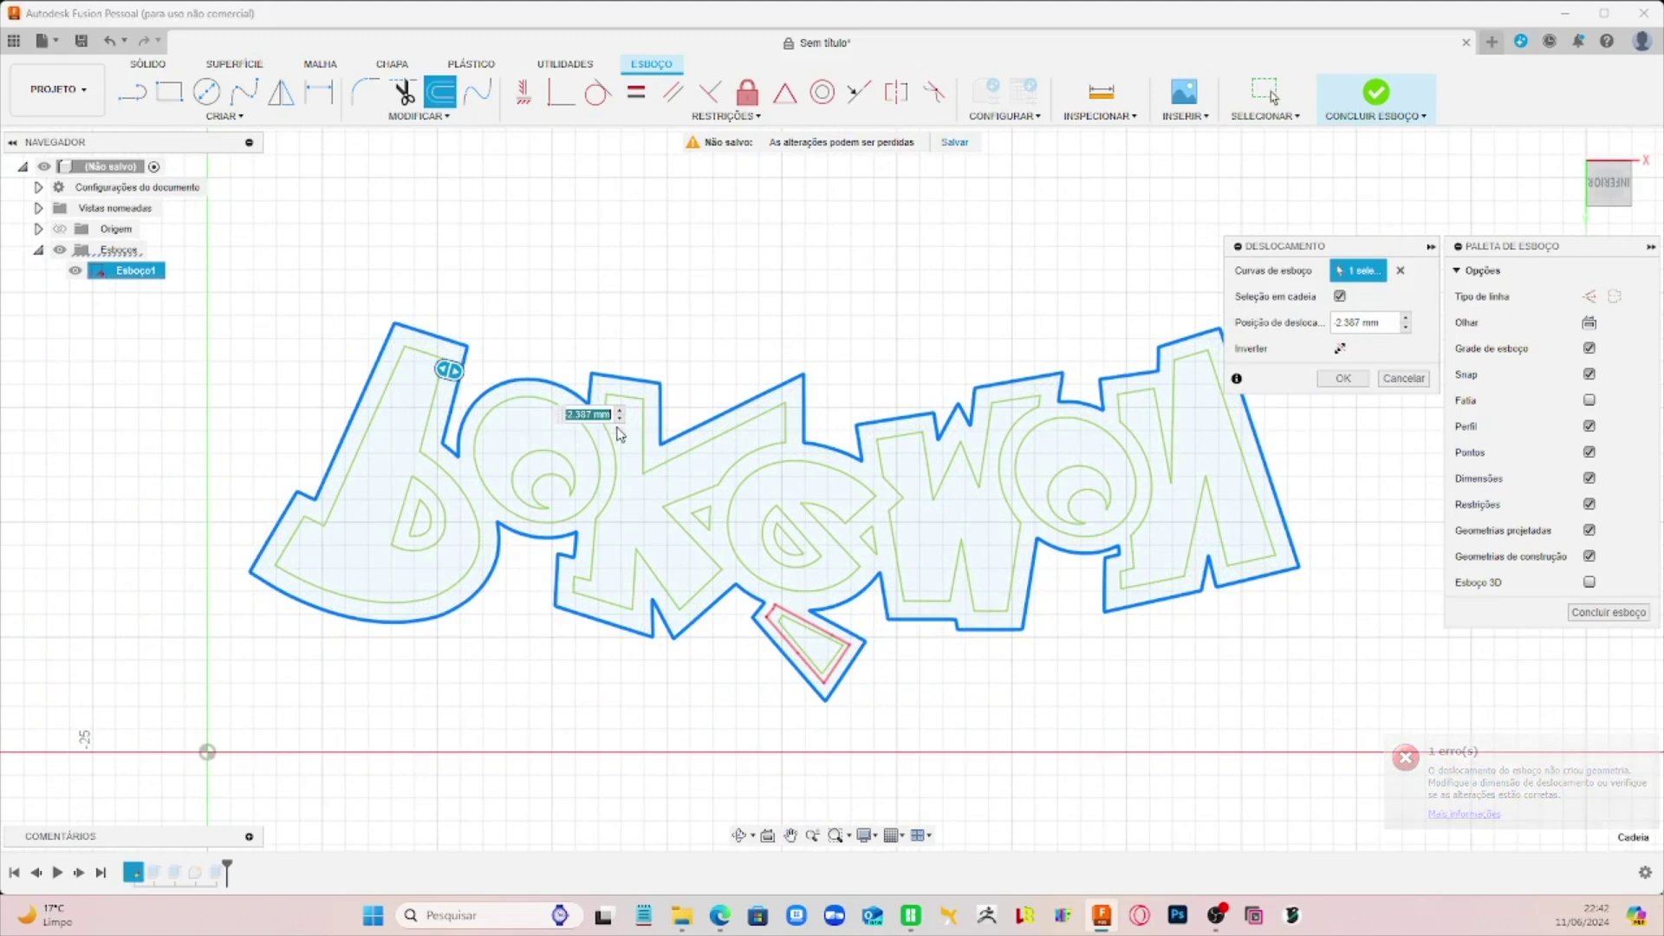
pyautogui.write('-')
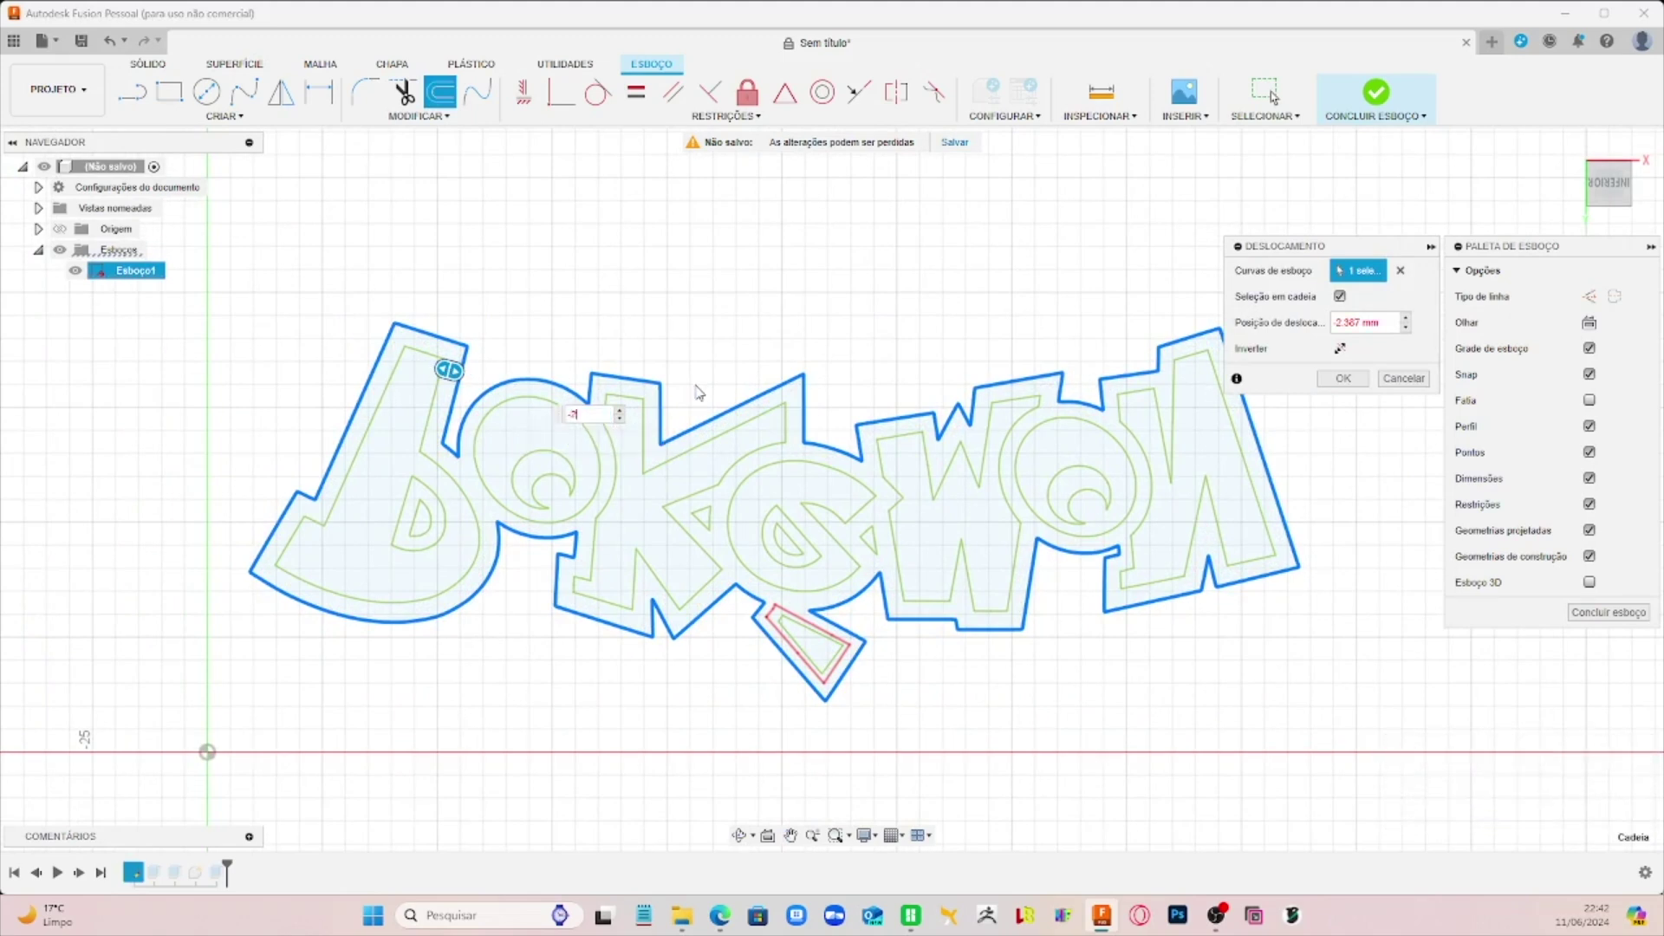
pyautogui.write('2')
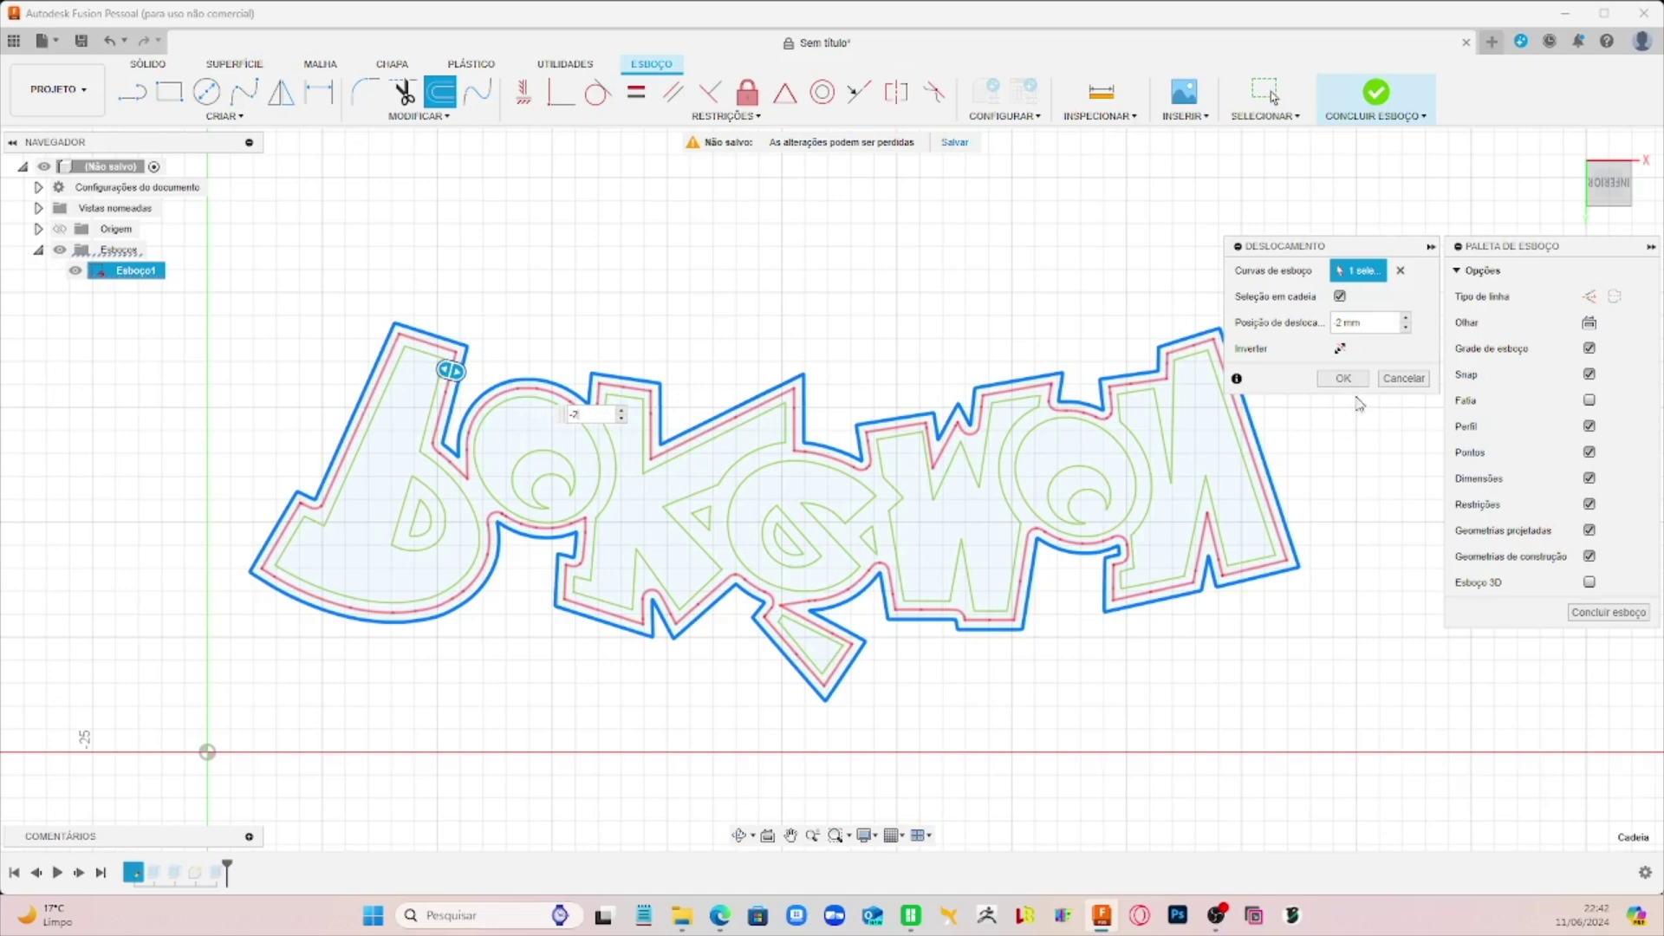
pyautogui.press('Return')
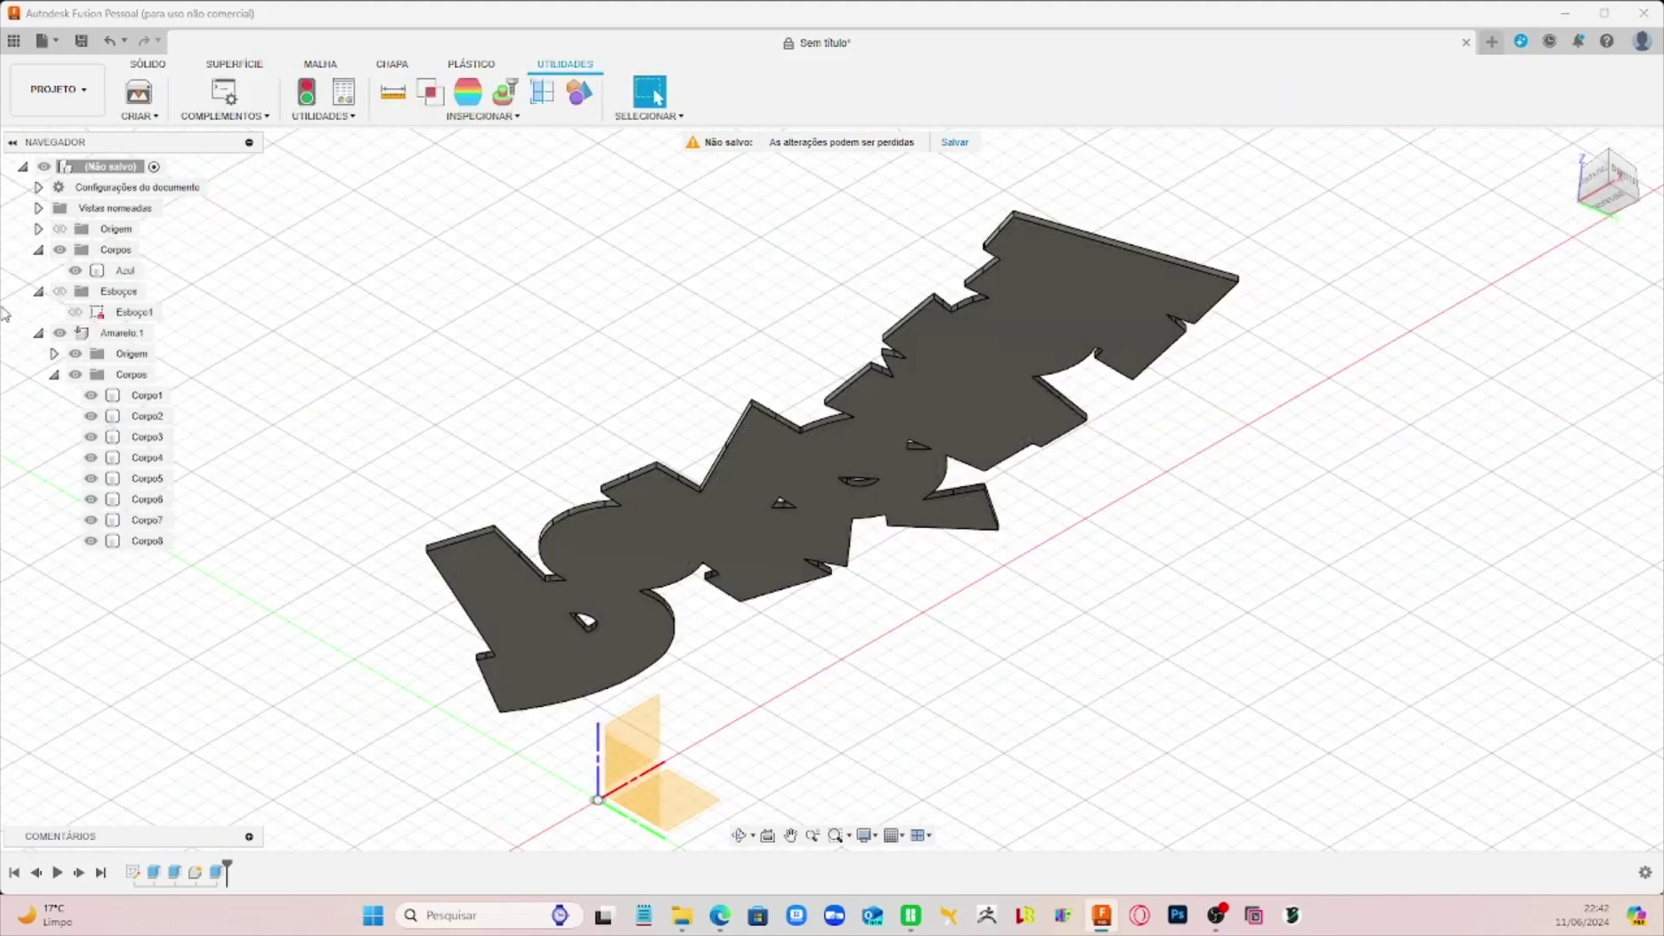
# Step: Show the sketch and select the narrow border ring for an extrusion, hiding the blue body while picking the profile and showing it again
pyautogui.click(59, 292)
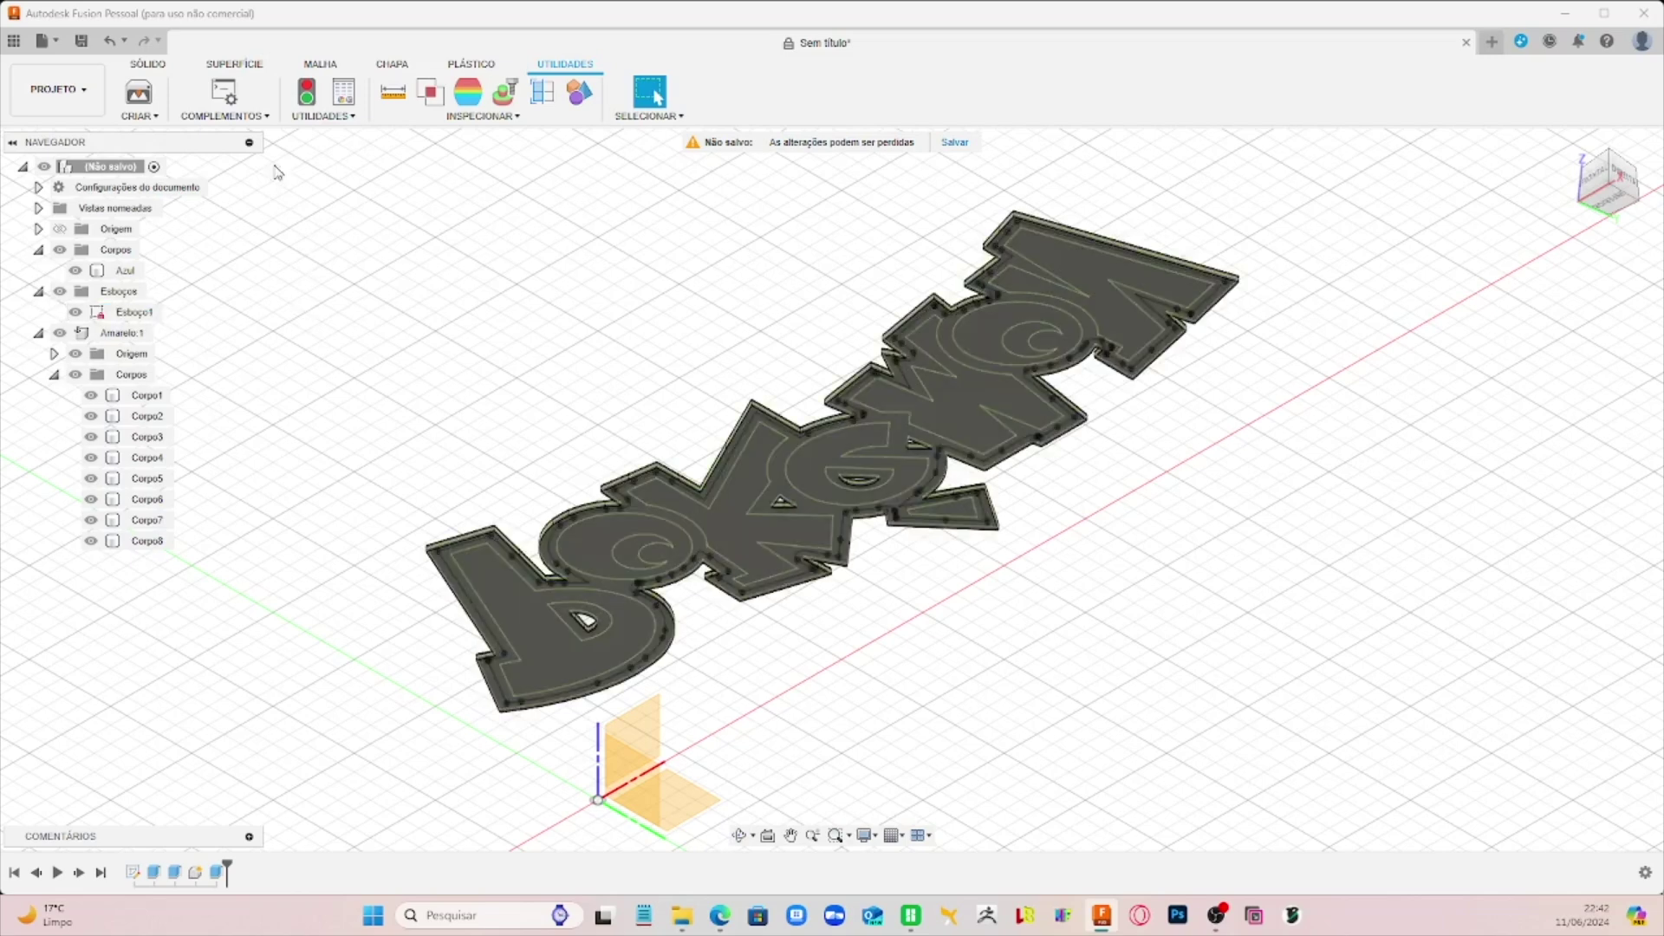
pyautogui.click(146, 66)
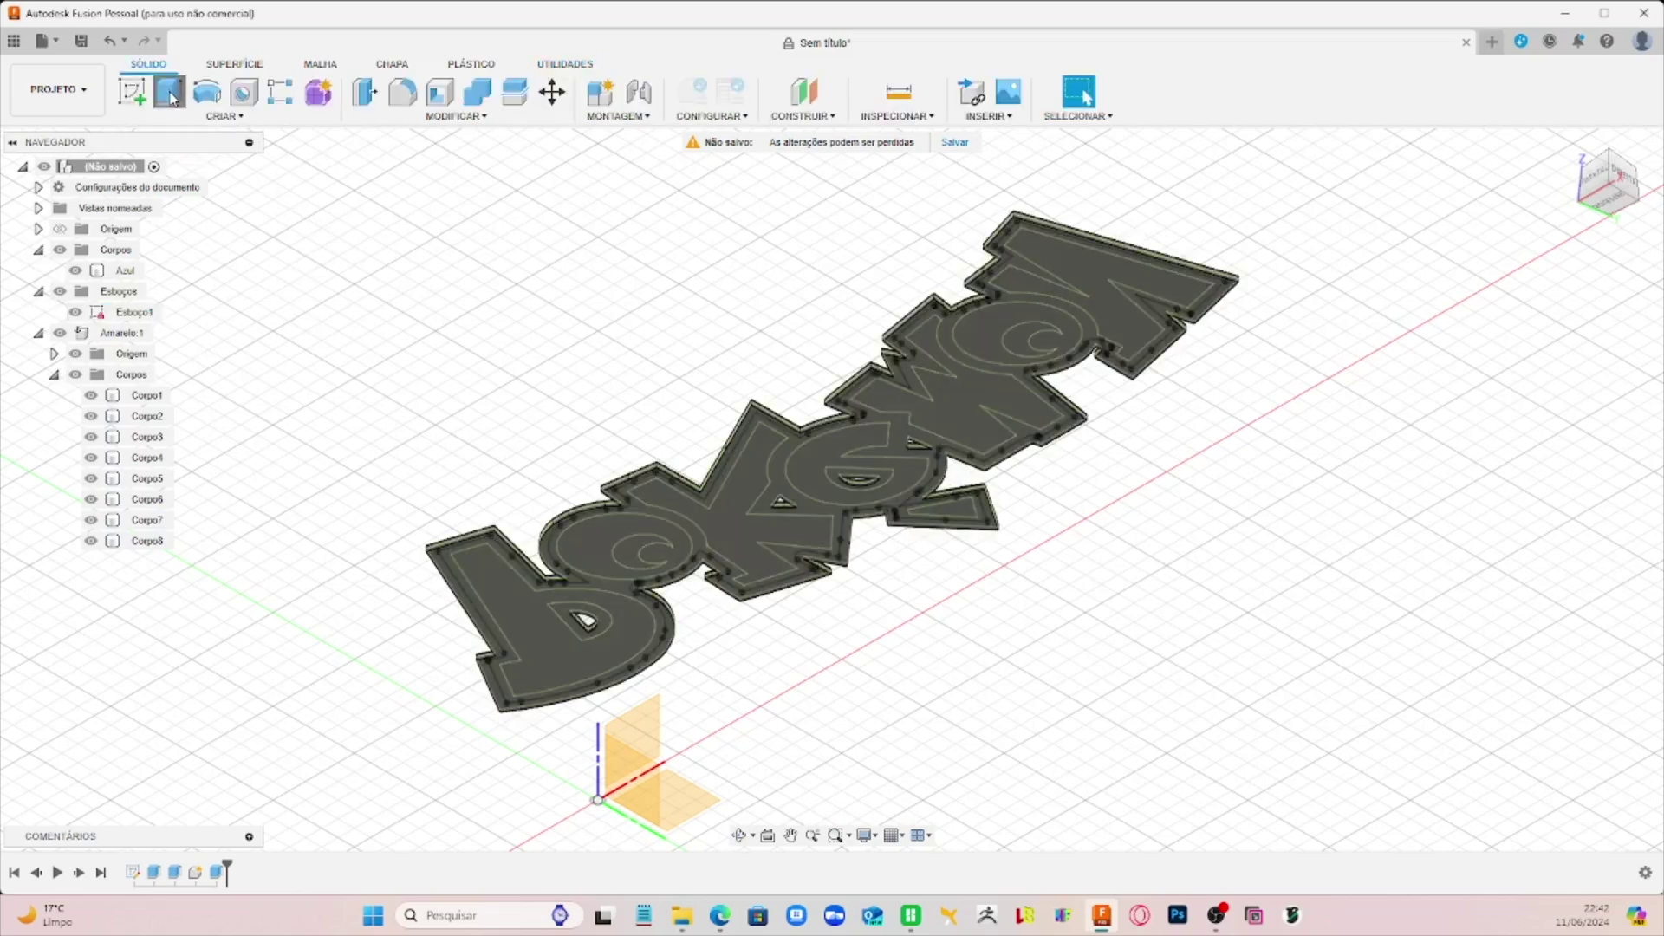
pyautogui.click(169, 92)
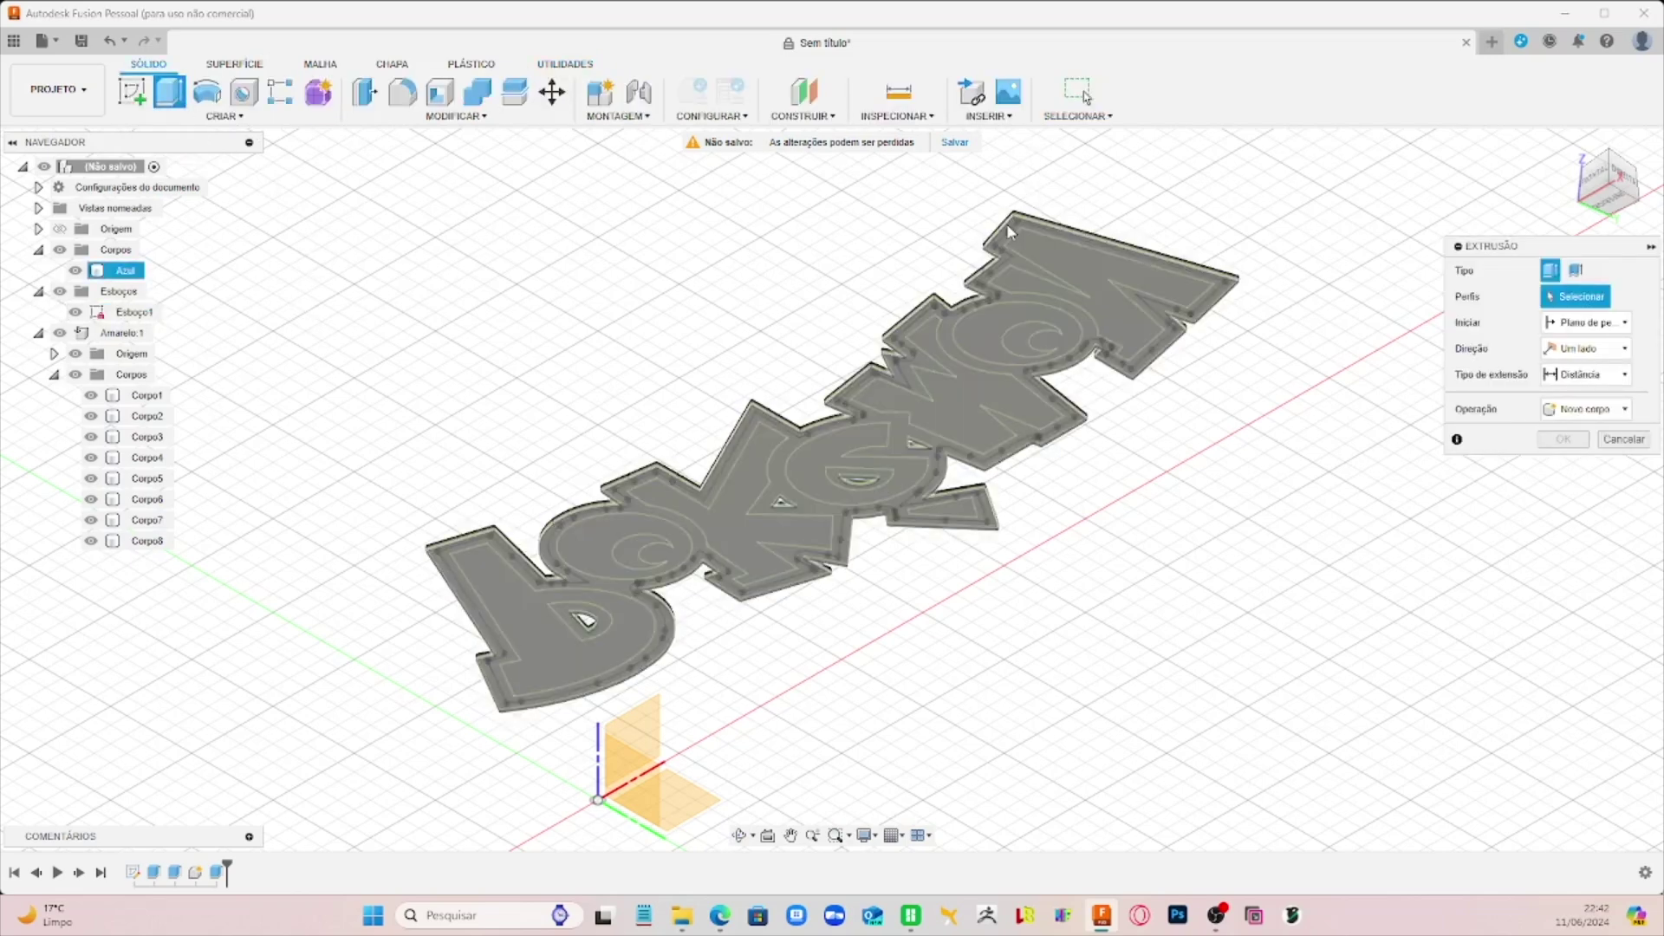
pyautogui.scroll(5, 1023, 243)
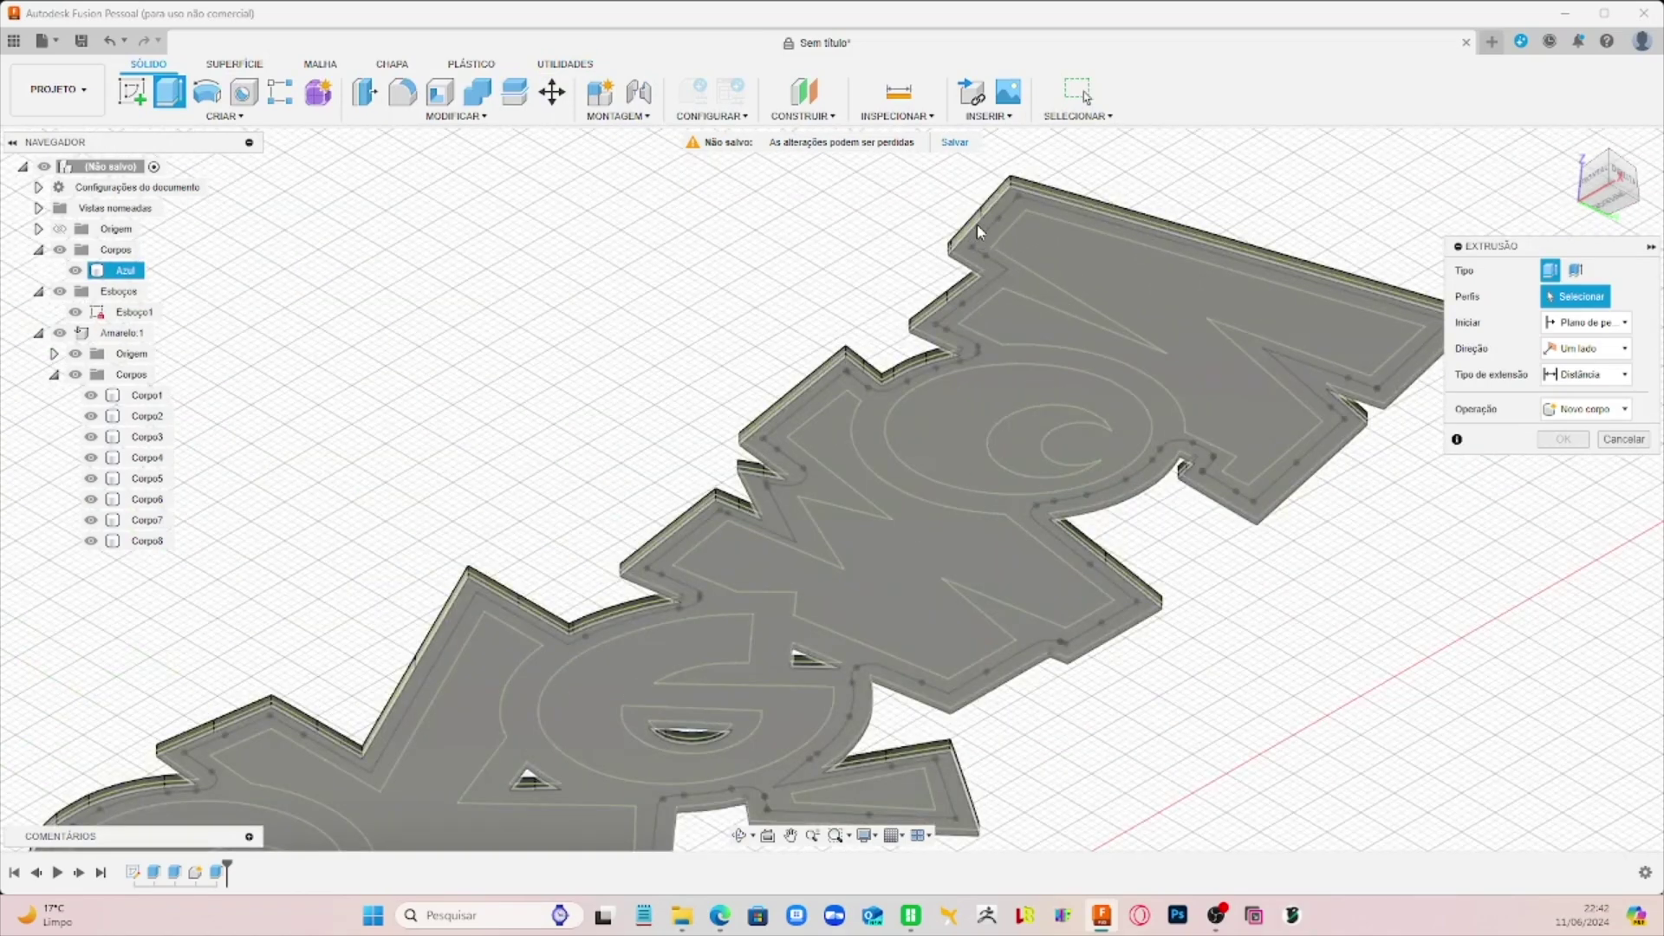
pyautogui.click(61, 251)
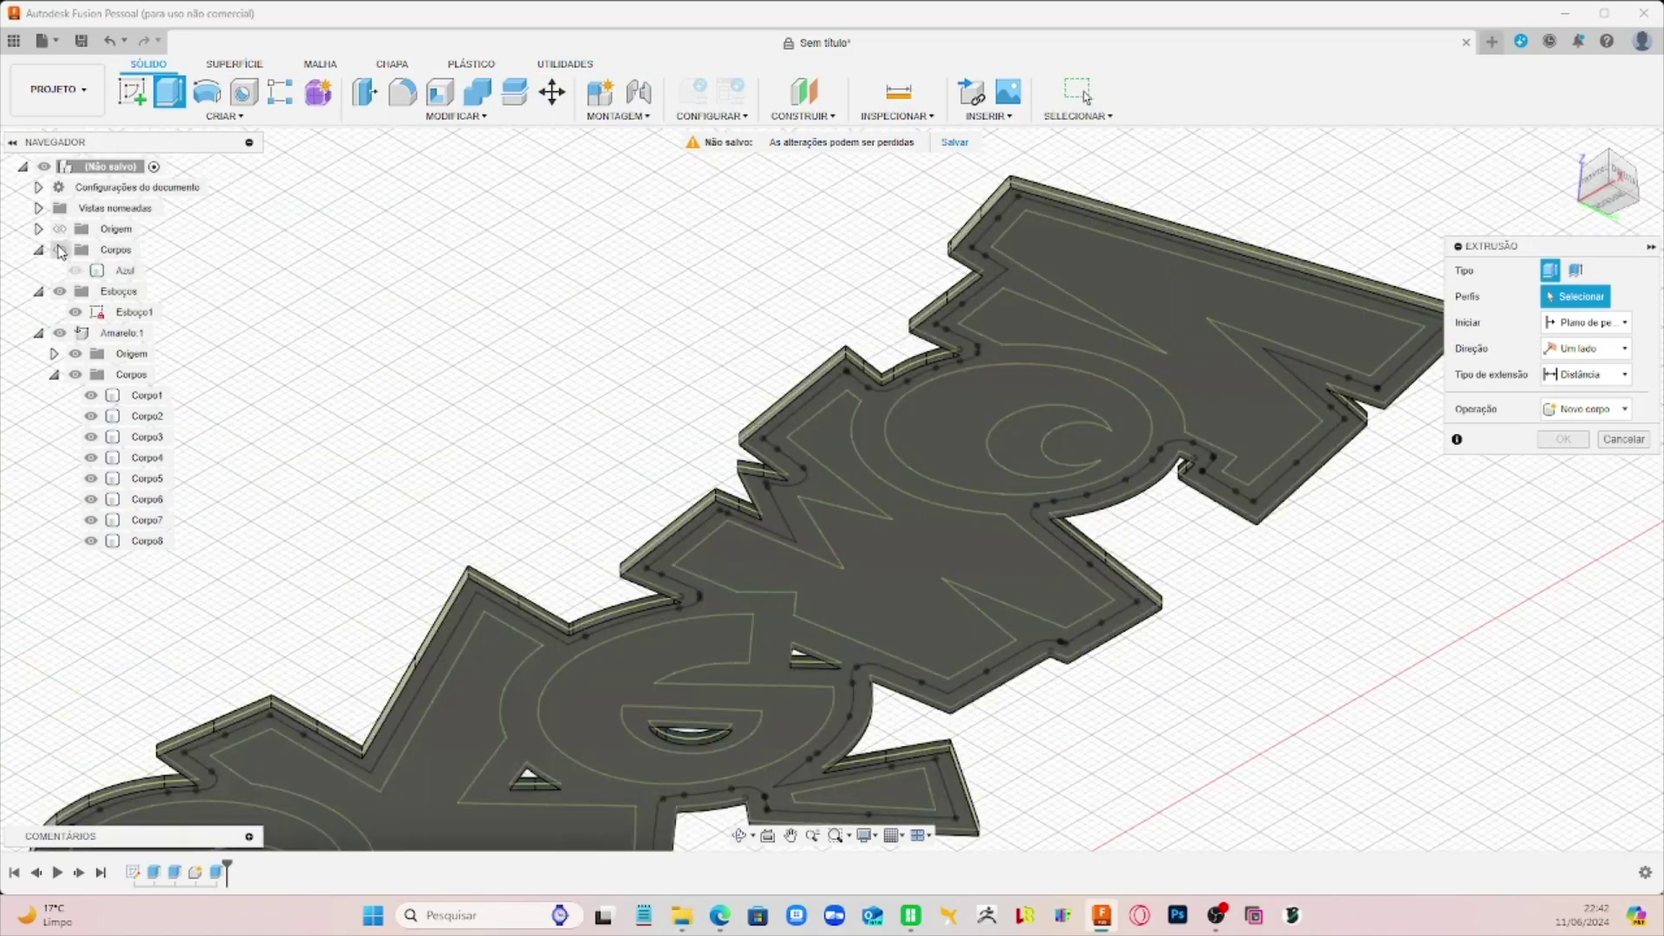
pyautogui.click(979, 231)
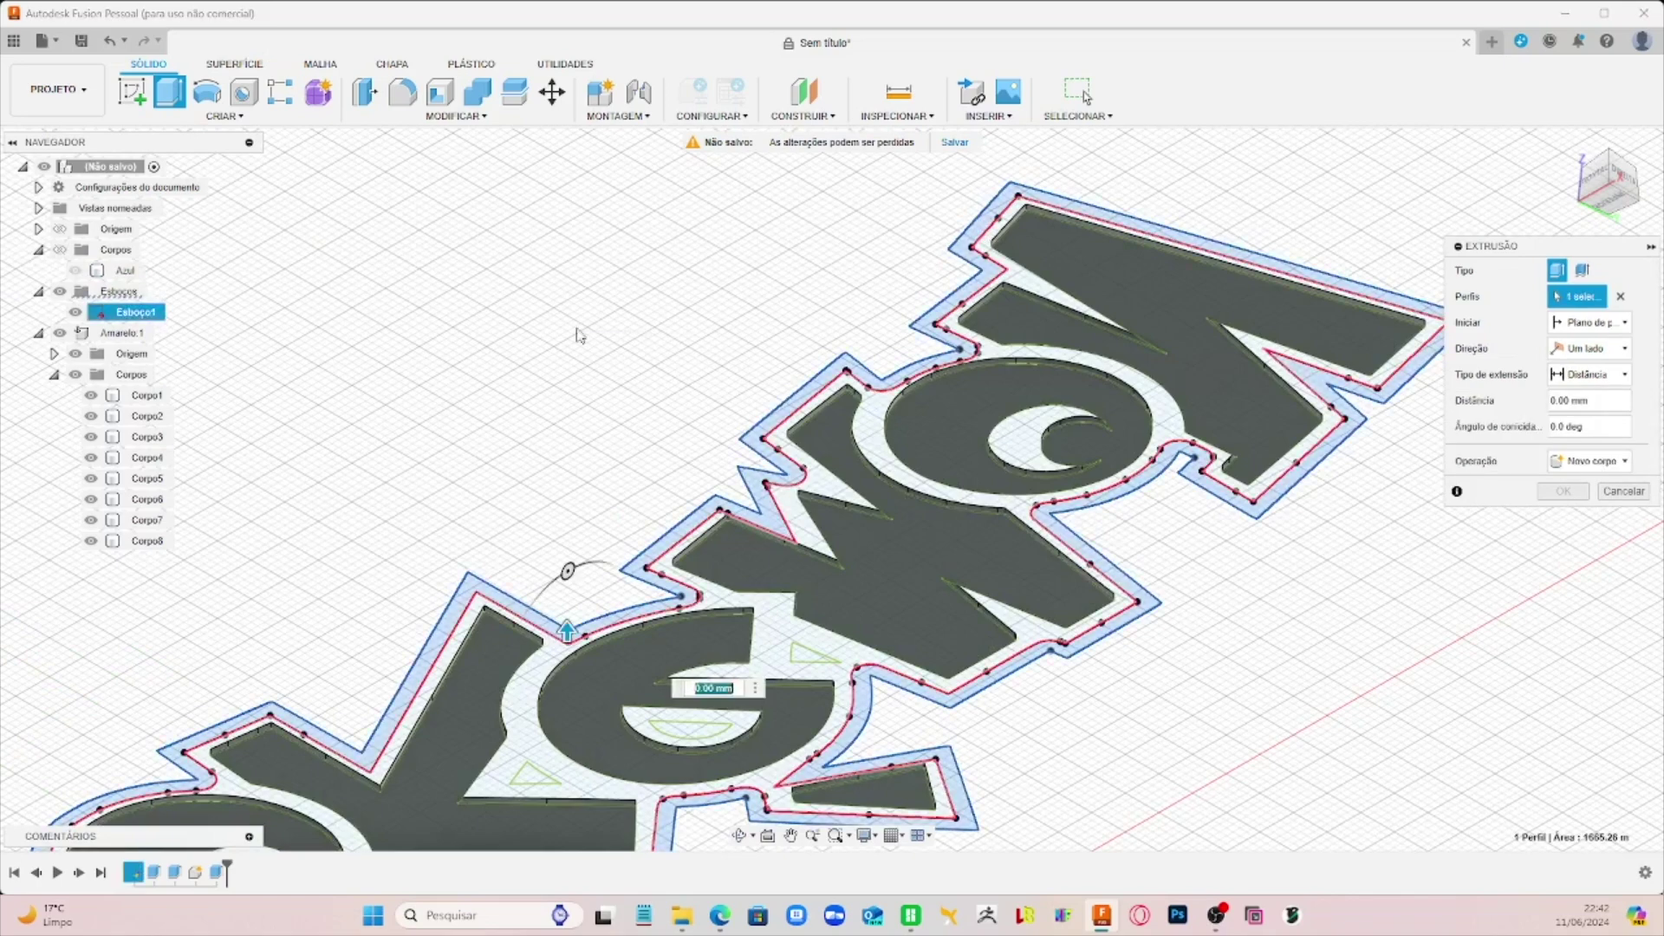
pyautogui.click(60, 251)
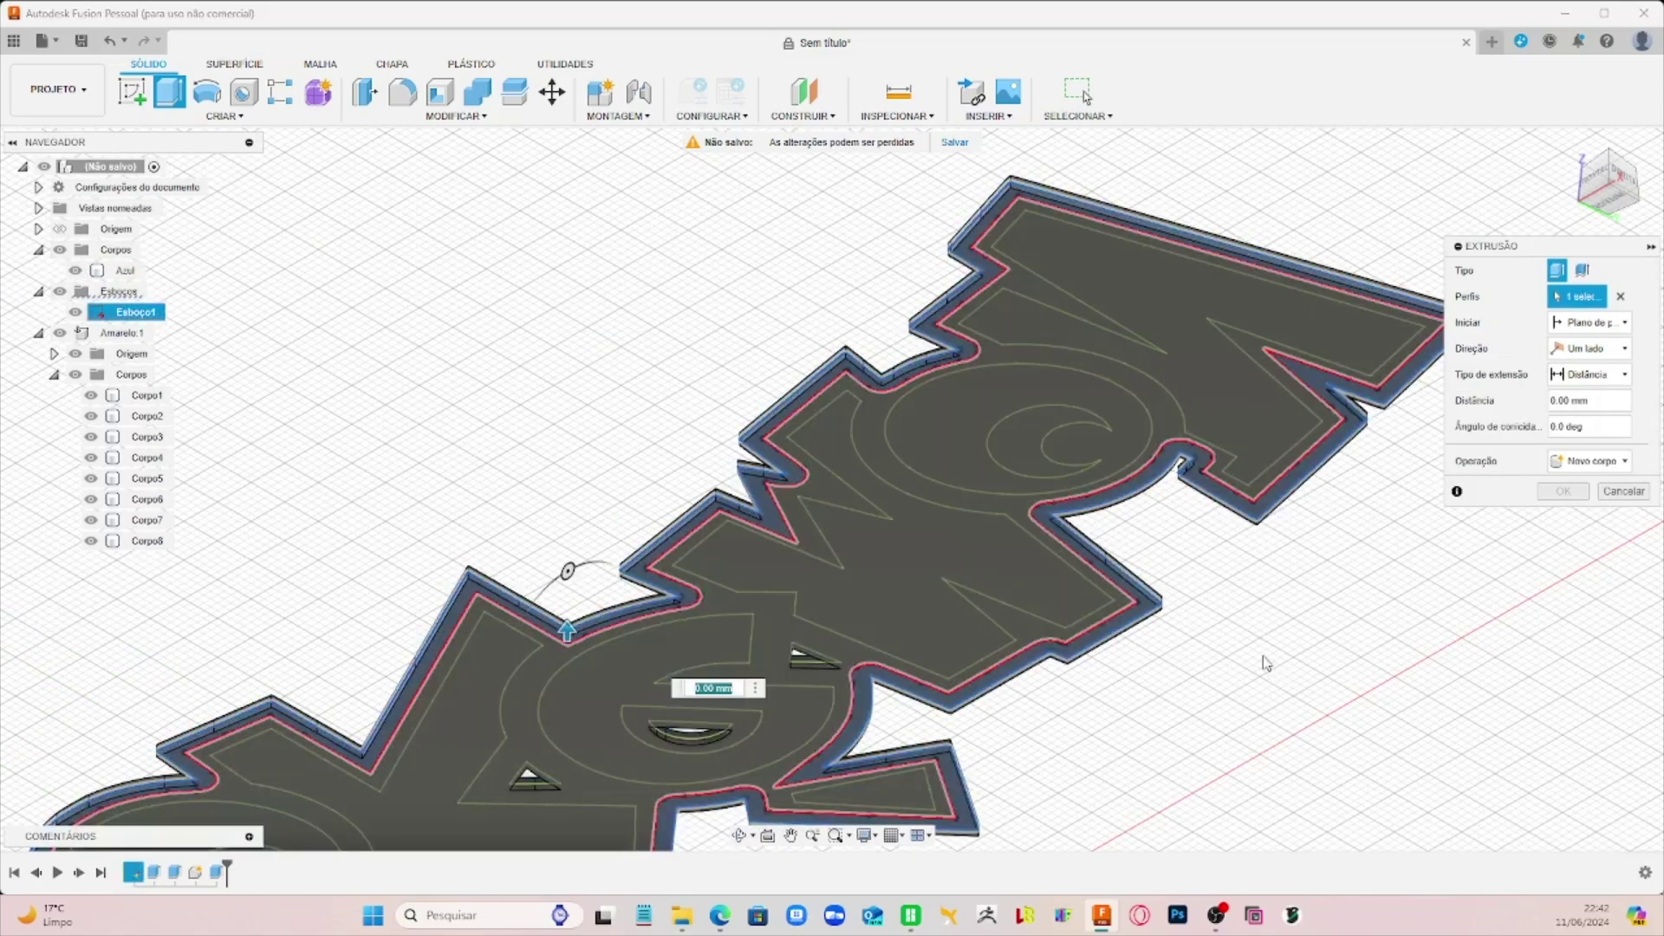
# Step: Extrude the border ring by -20 mm using the Join operation to add a wall around the blue body
pyautogui.scroll(-3, 1290, 664)
pyautogui.moveTo(1290, 664); pyautogui.dragTo(1229, 388, button='middle')
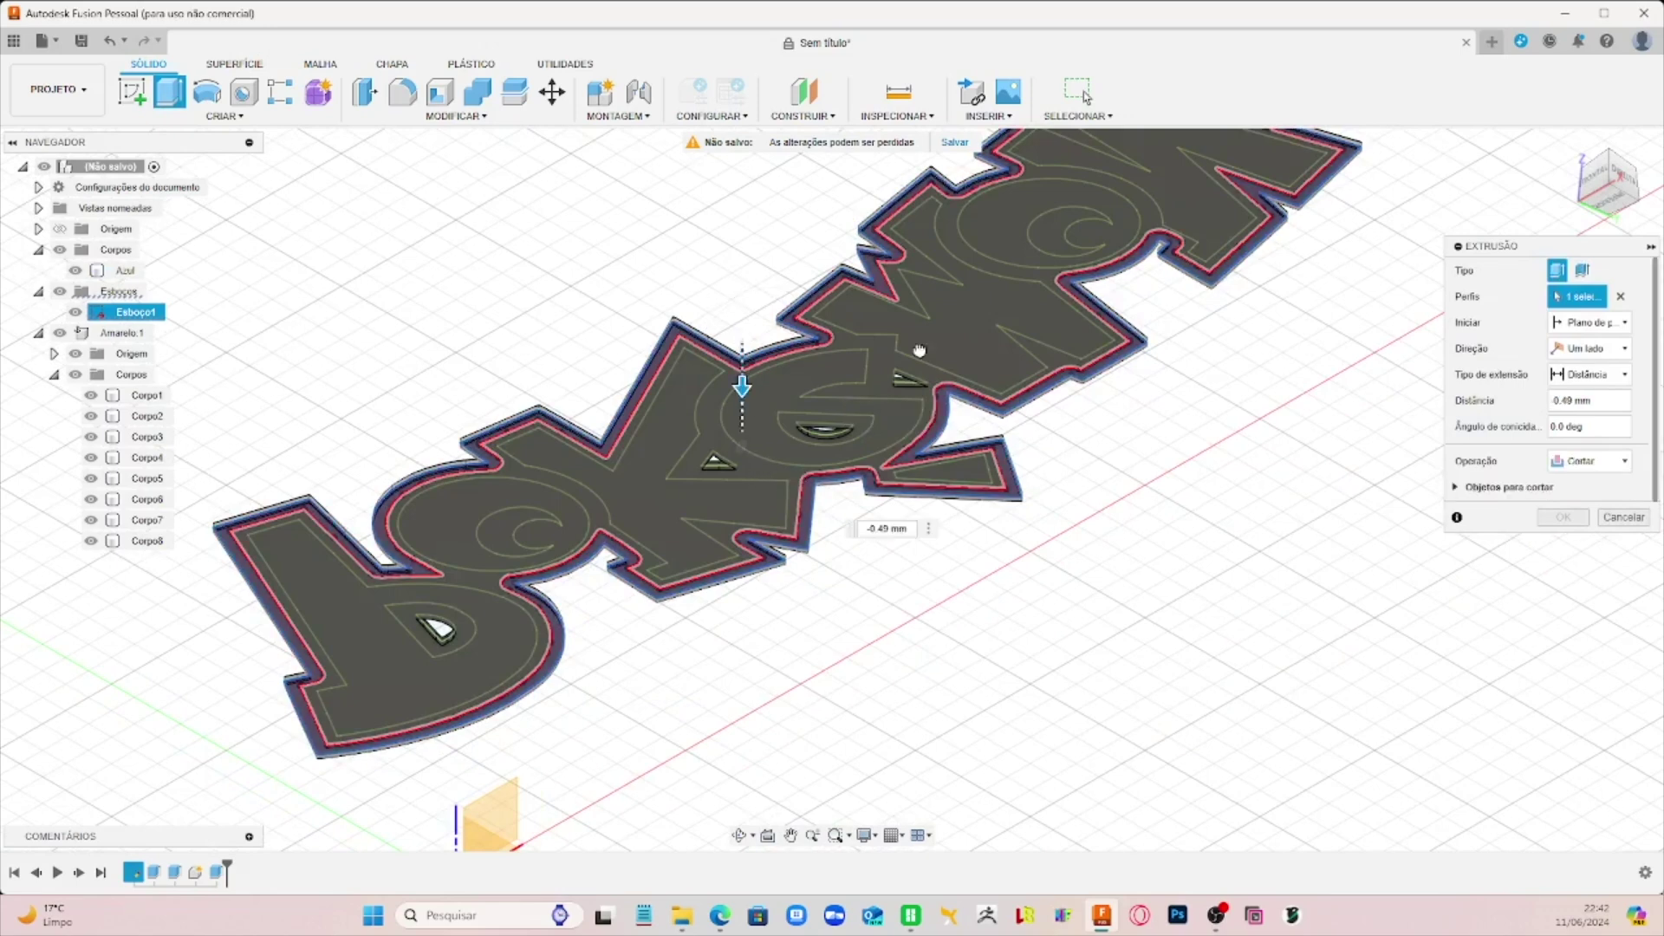
pyautogui.moveTo(741, 356); pyautogui.dragTo(742, 499)
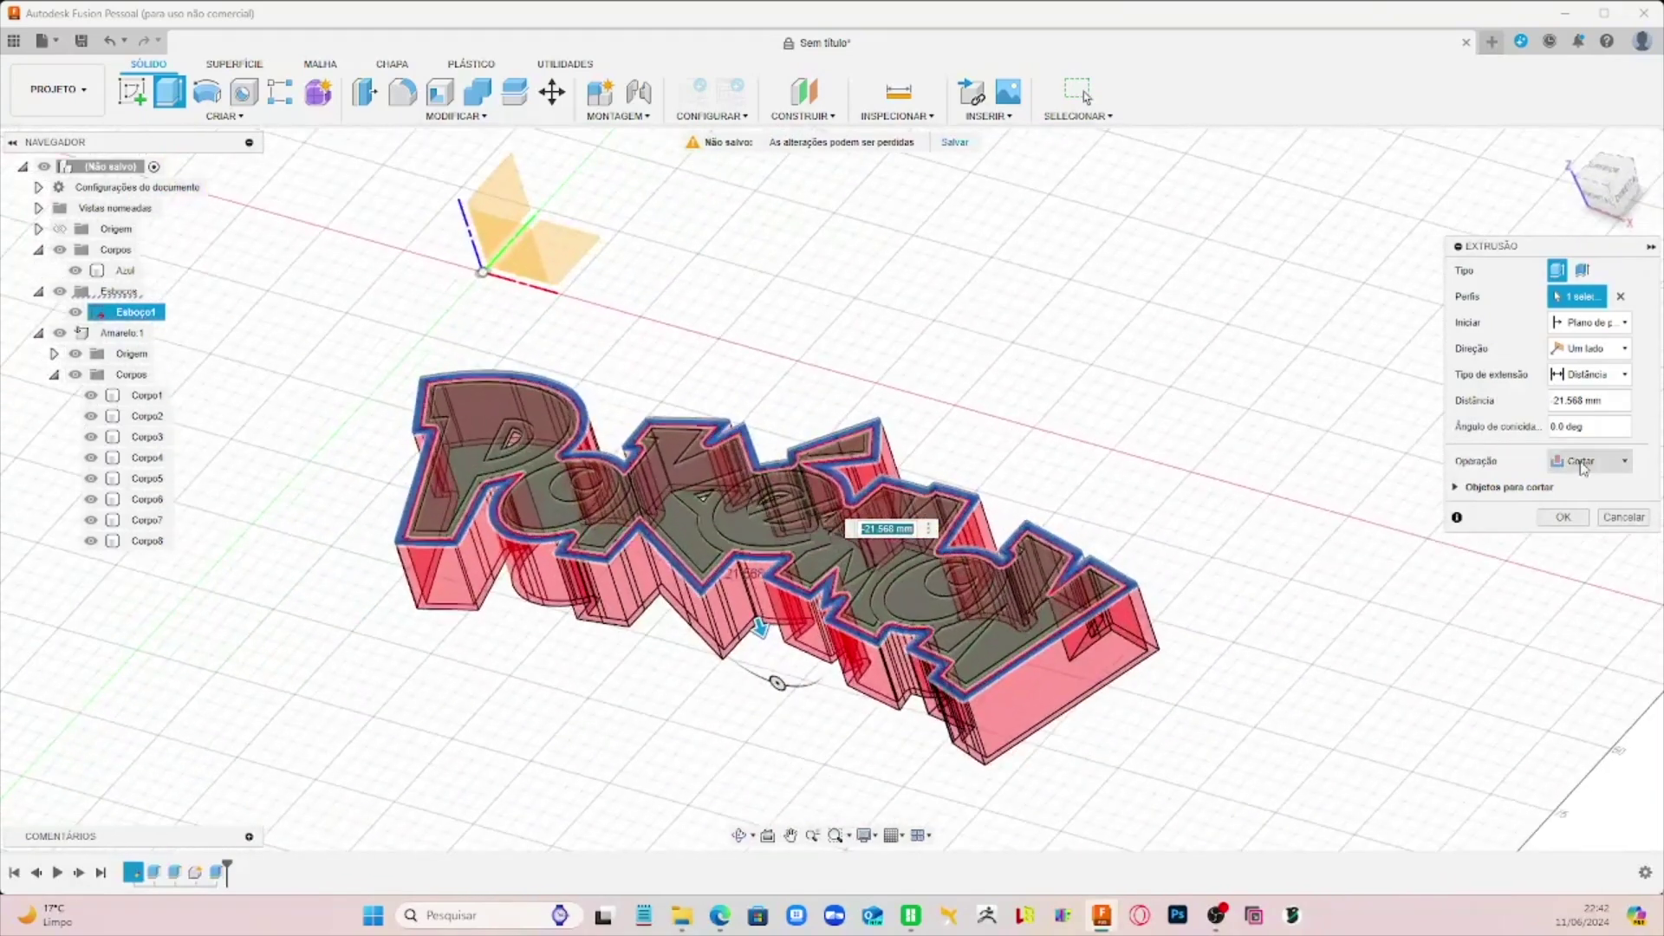
pyautogui.click(1589, 469)
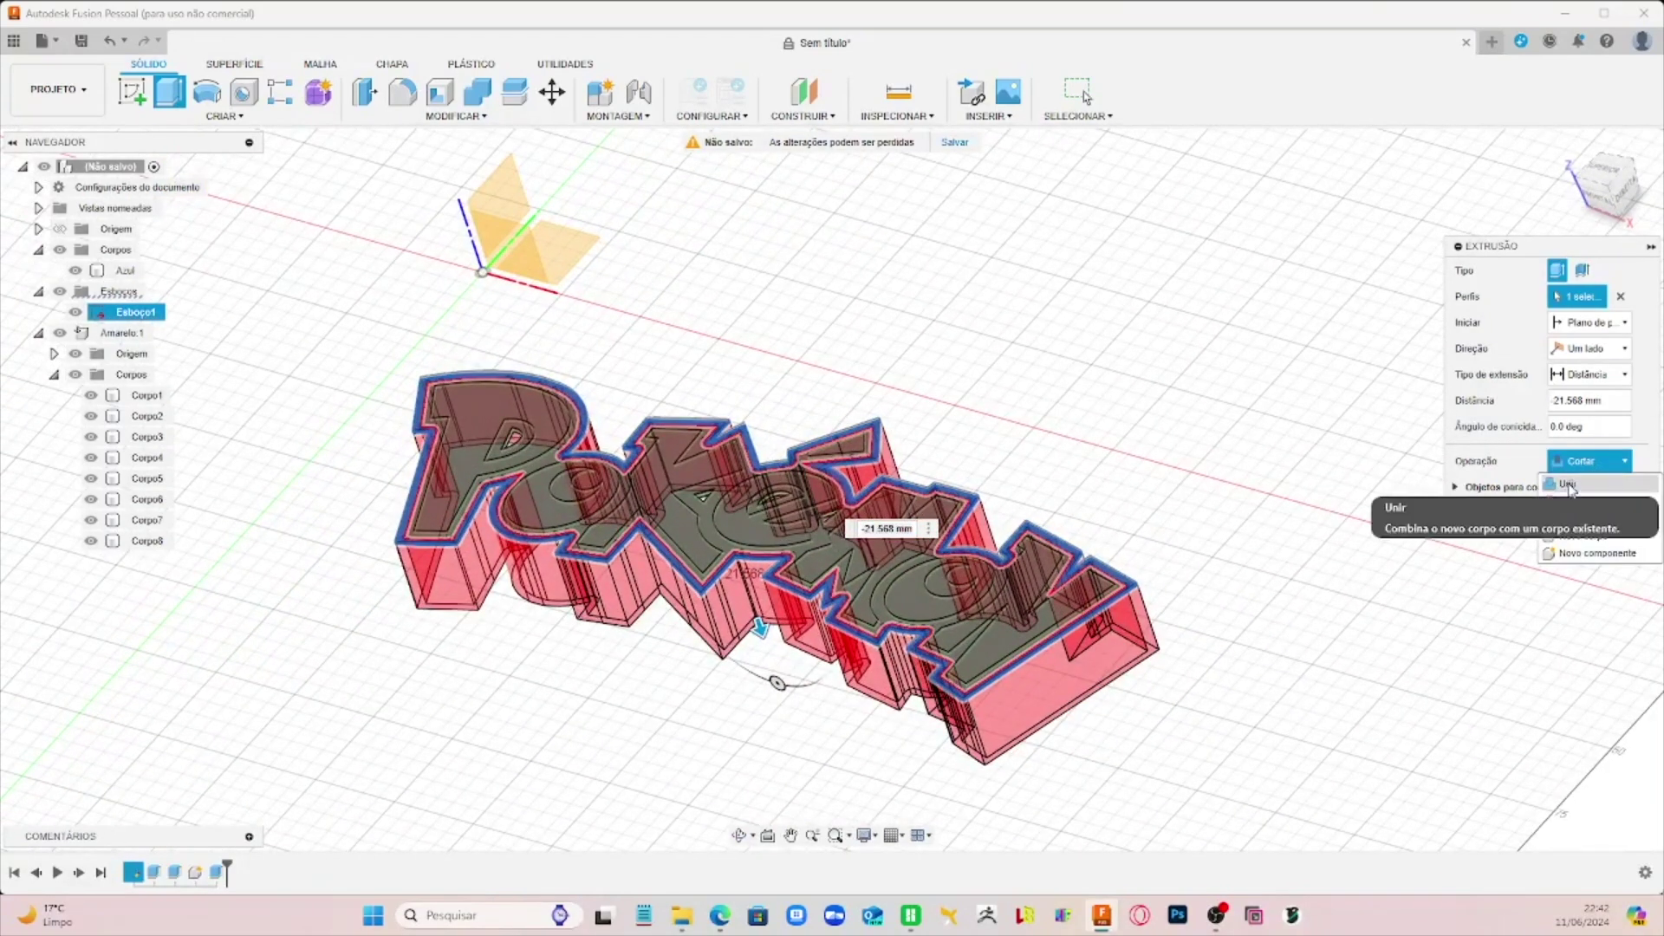
pyautogui.click(1575, 489)
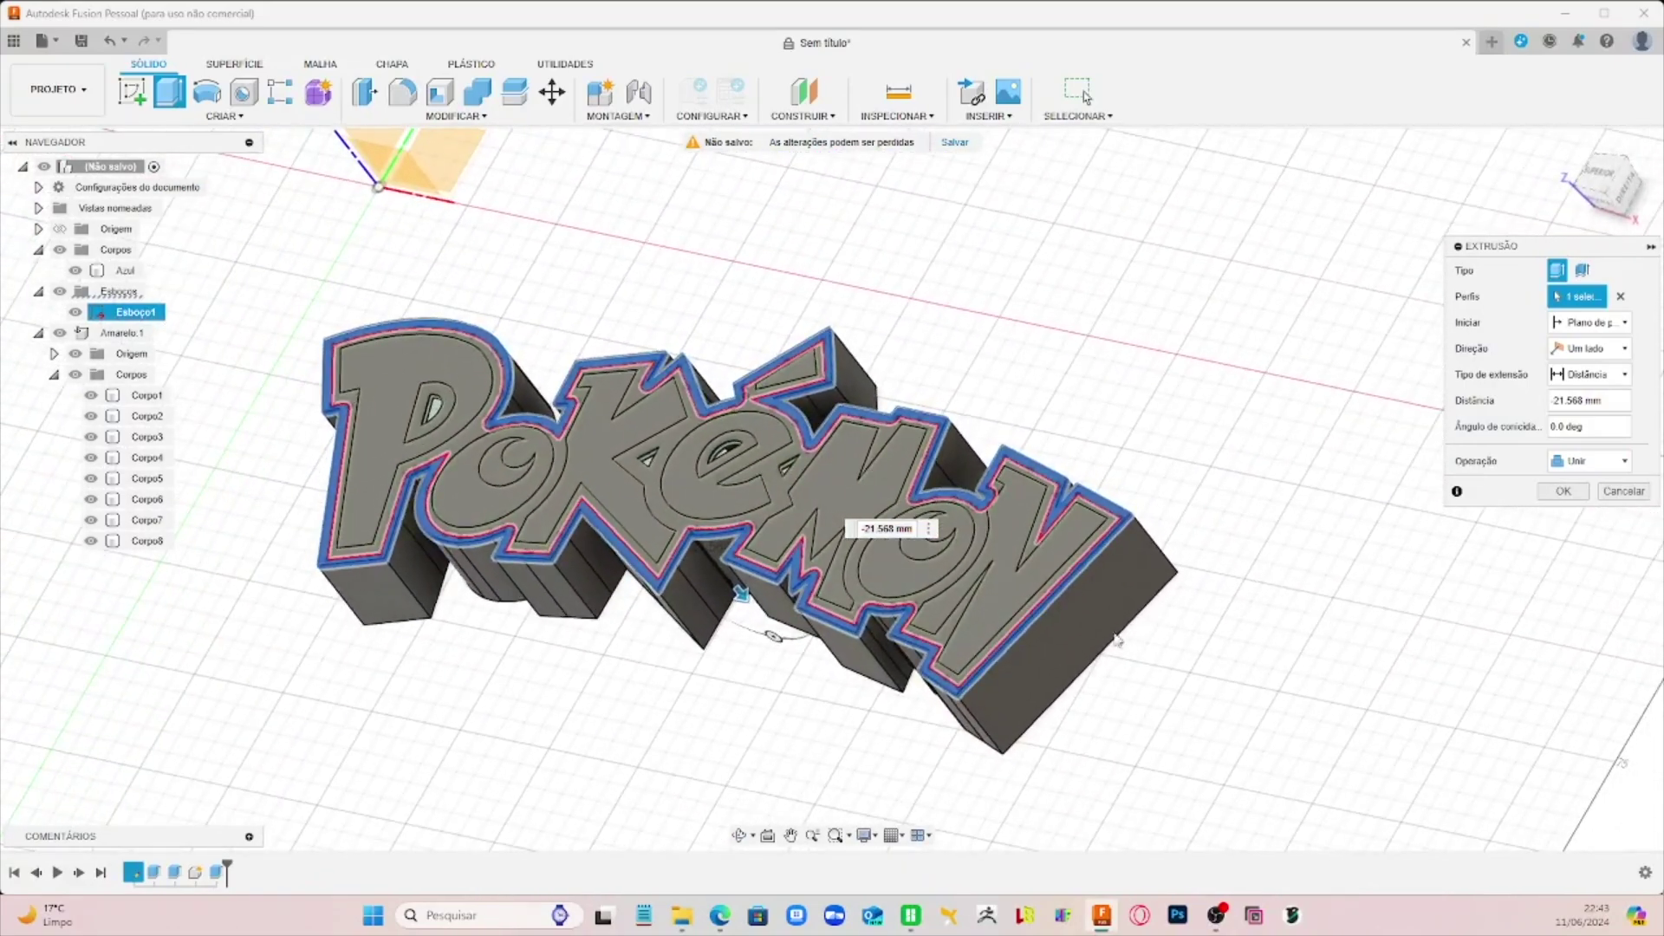
pyautogui.click(867, 529)
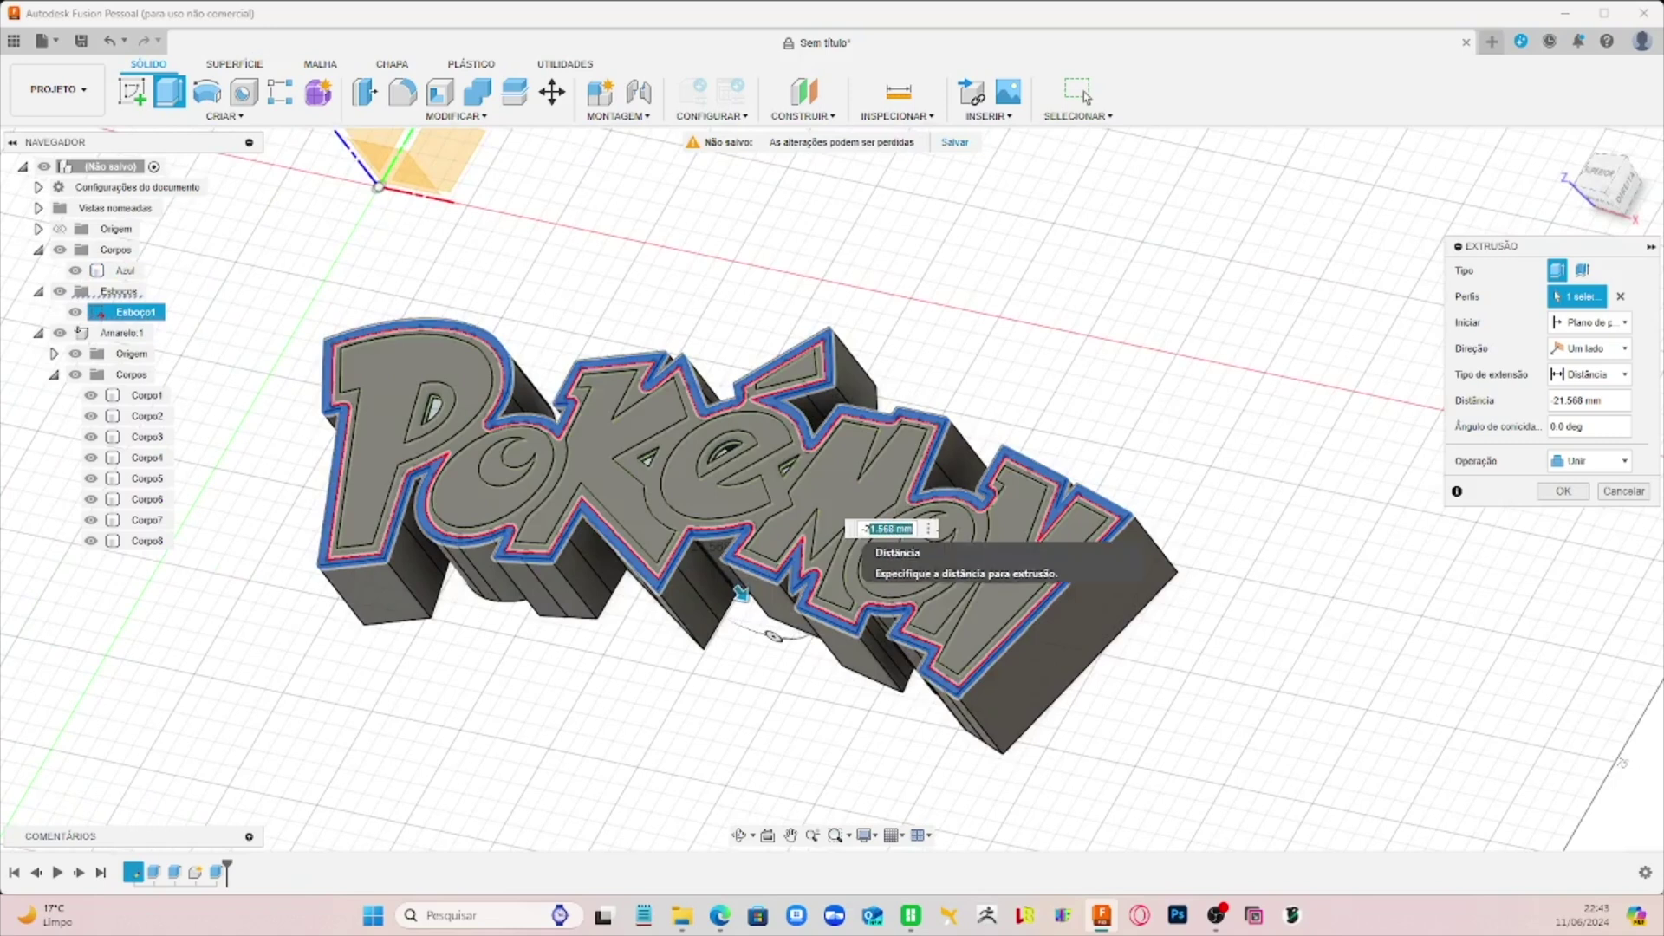
pyautogui.write('-20')
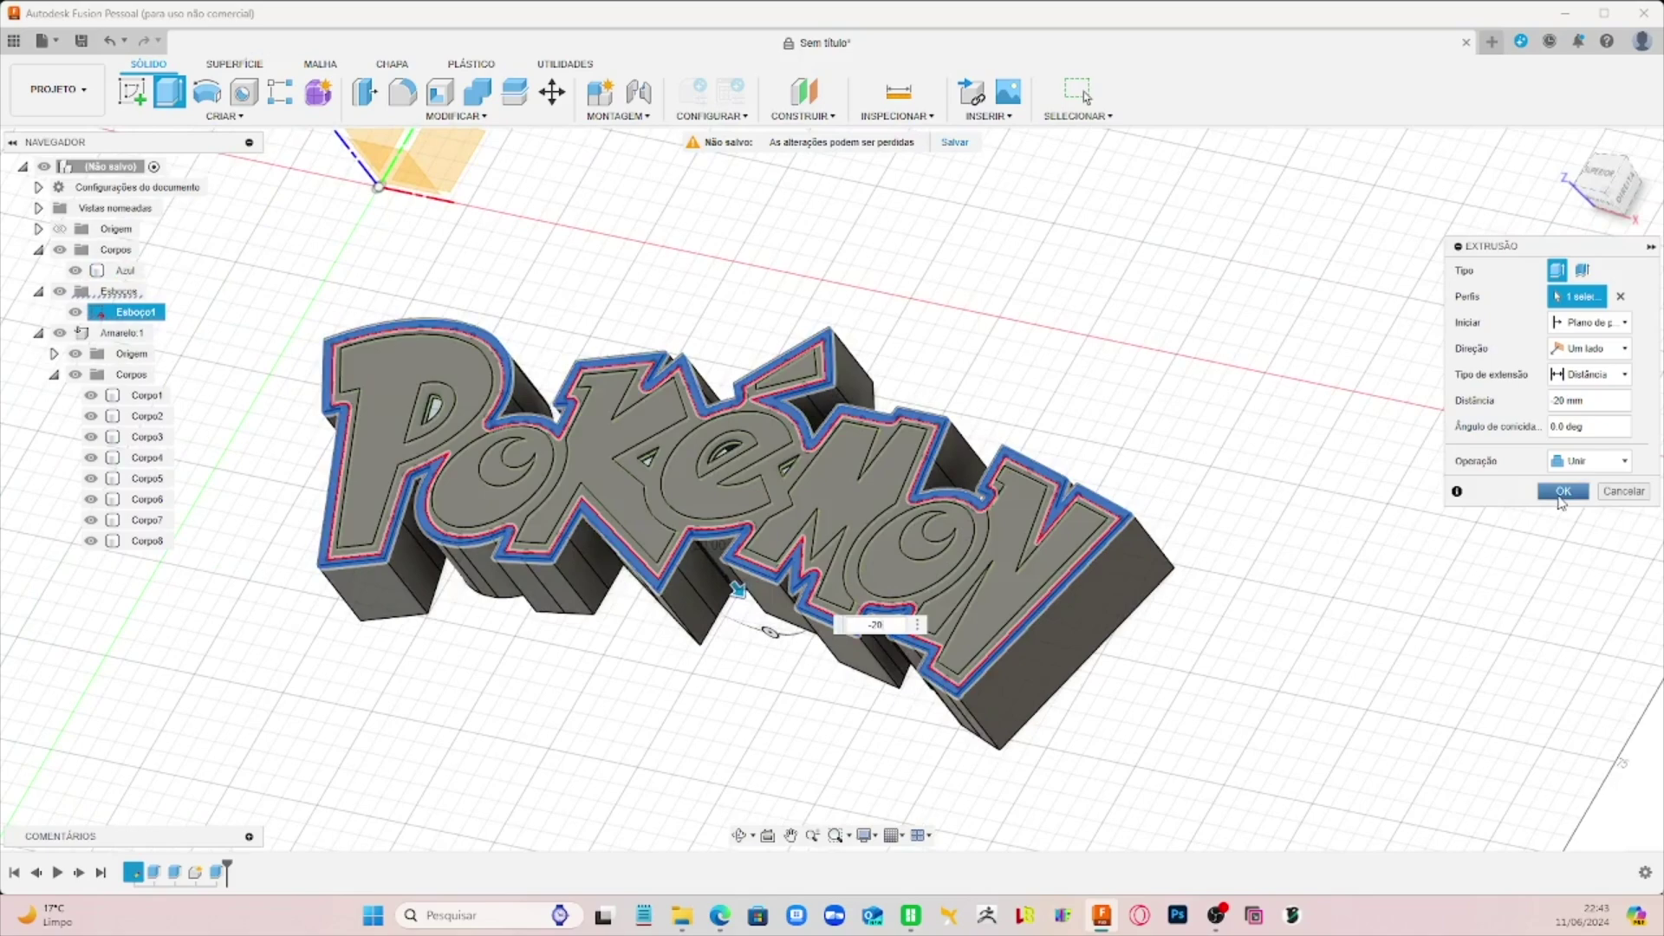
pyautogui.press('Return')
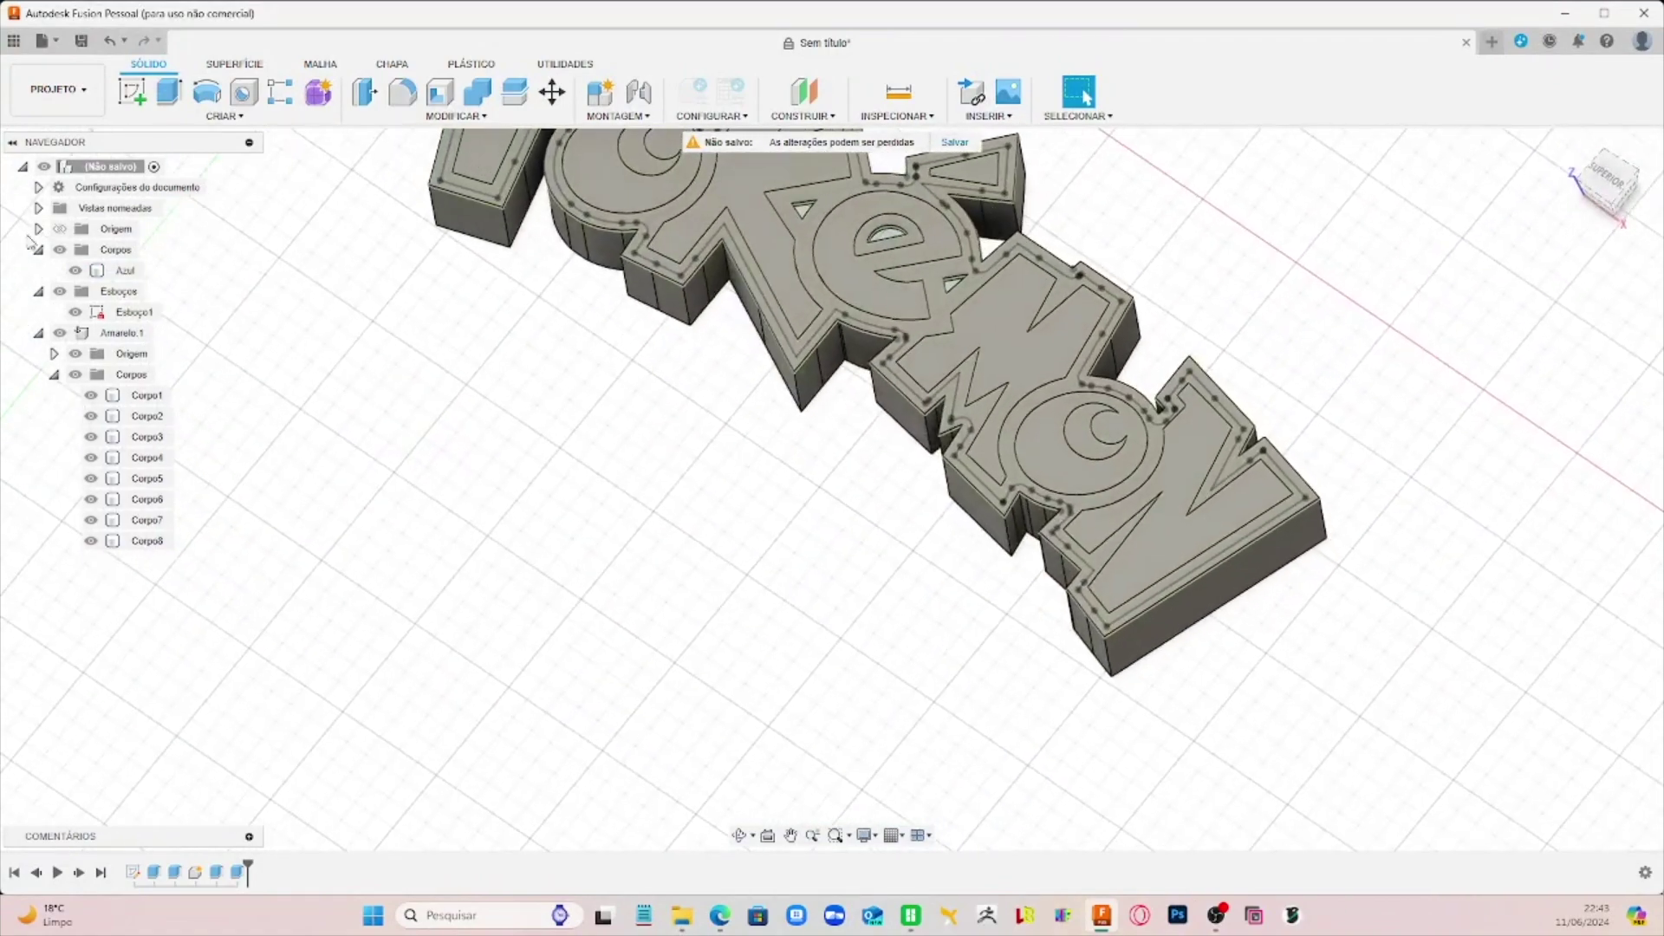
# Step: Hide the sketches and view the logo's lettering side
pyautogui.click(60, 292)
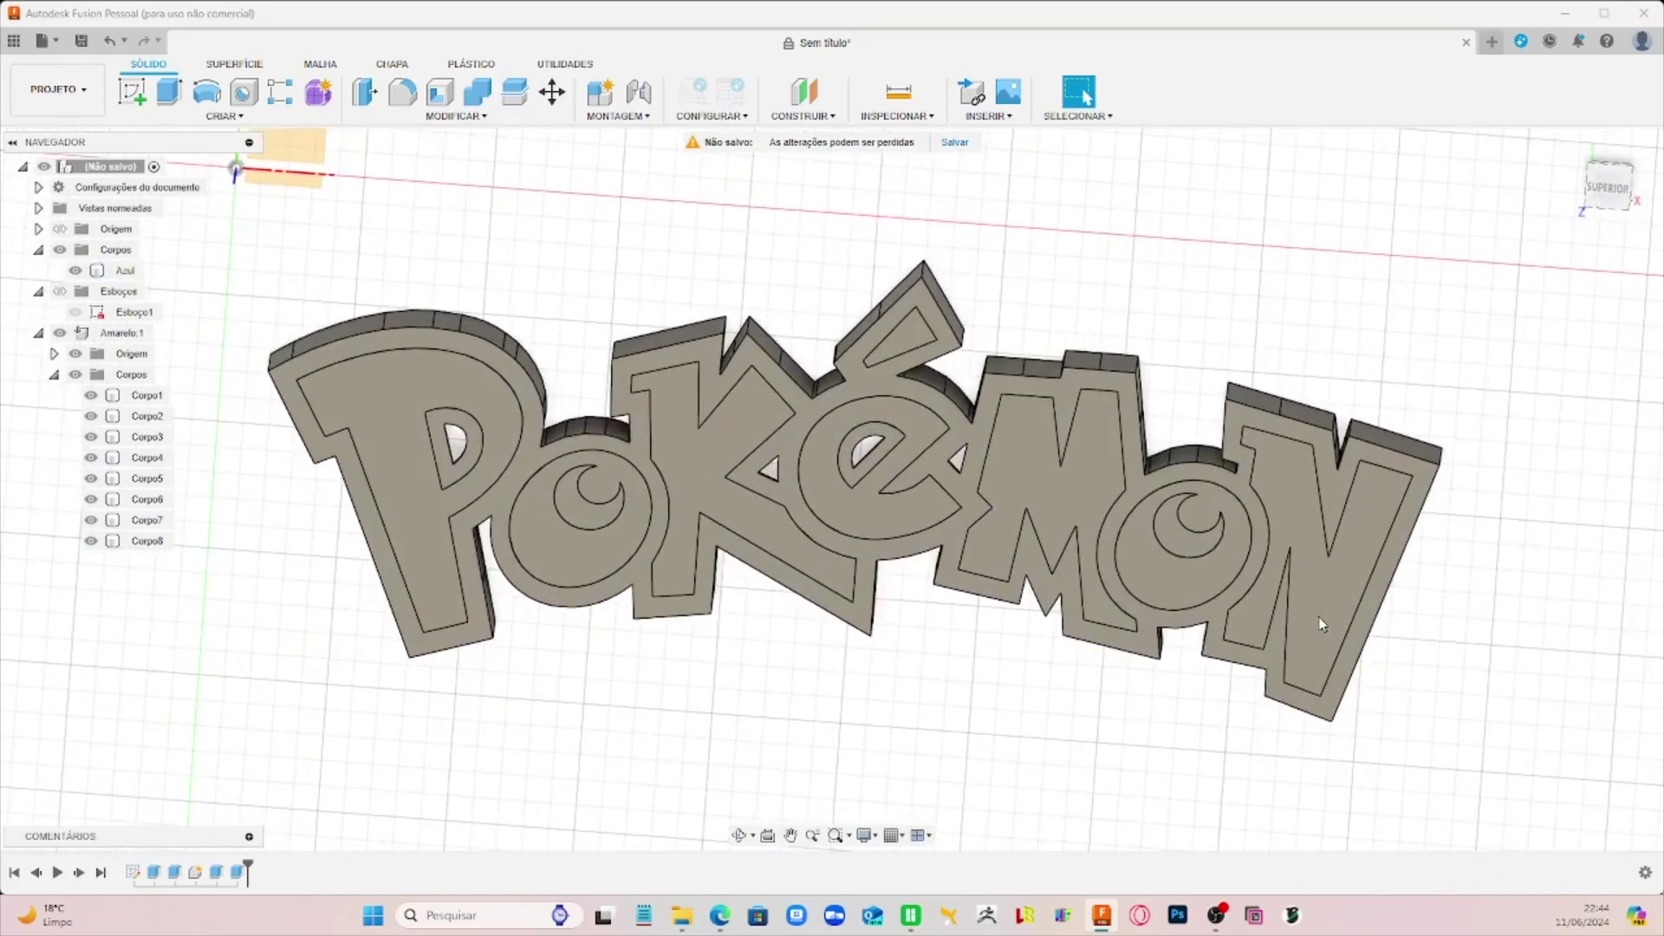
pyautogui.click(1322, 624)
pyautogui.click(1387, 713)
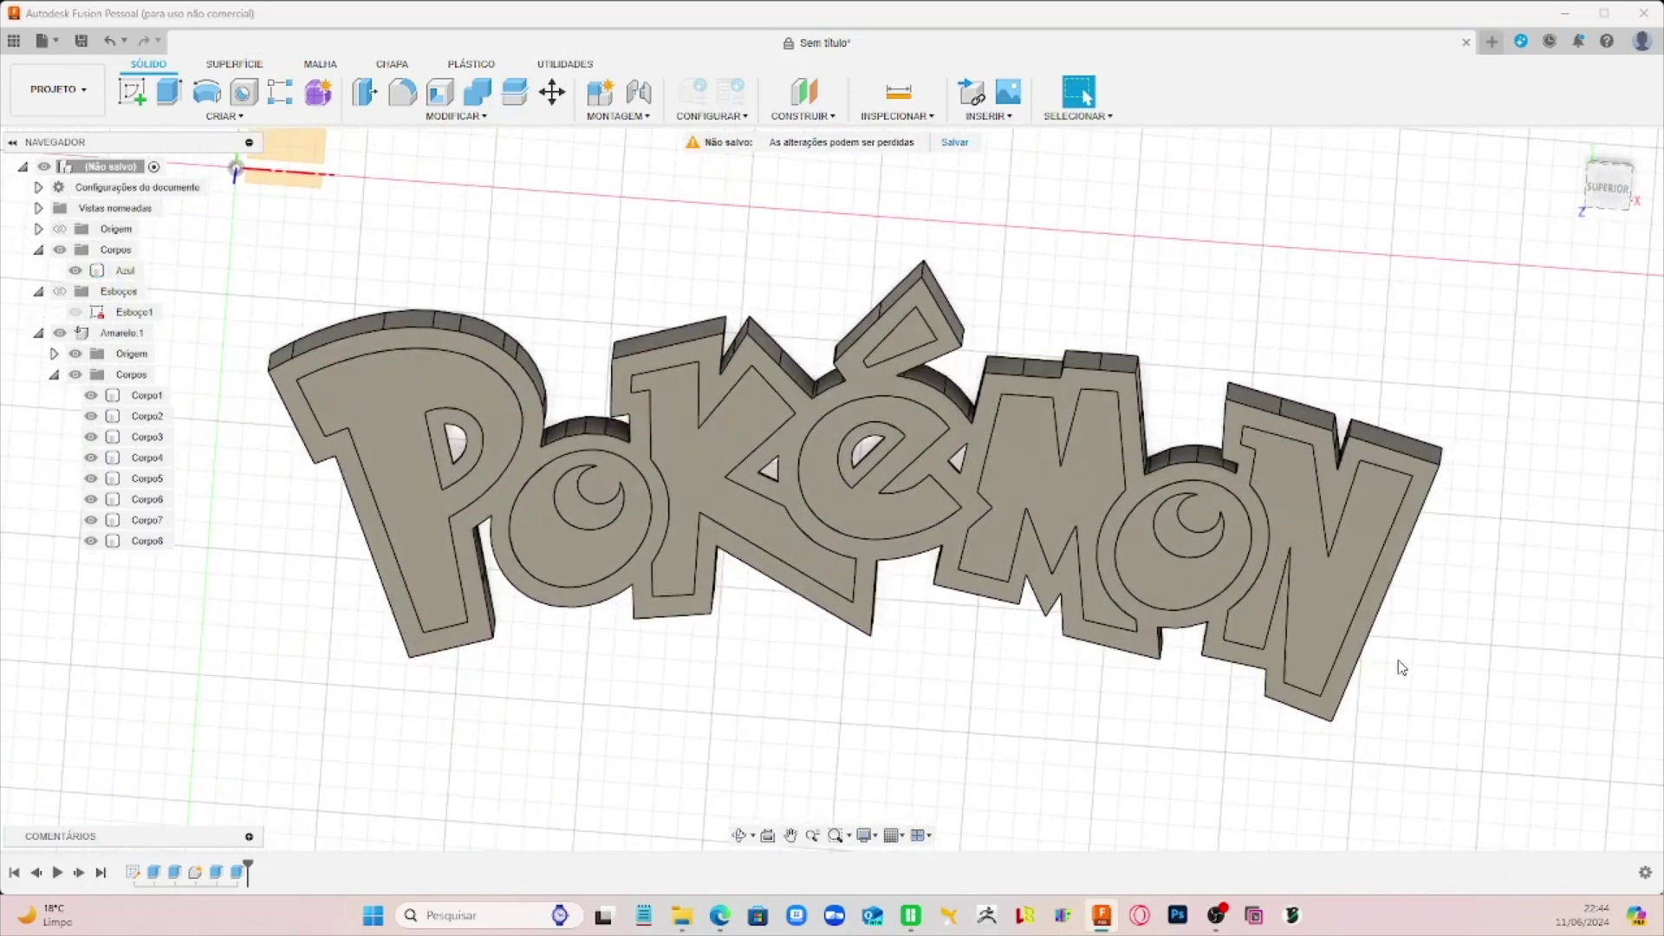